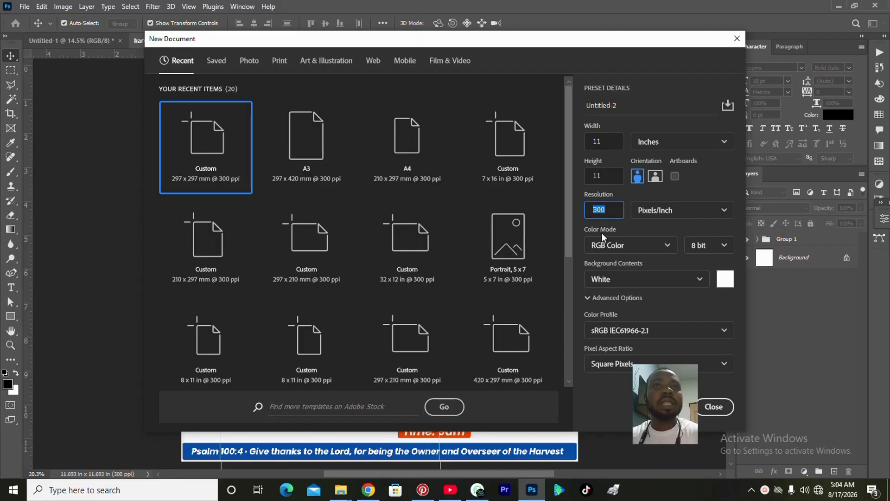
Step: Create a new 11 x 11 inch document at 300 pixels/inch in RGB Color with a white background
key(Return)
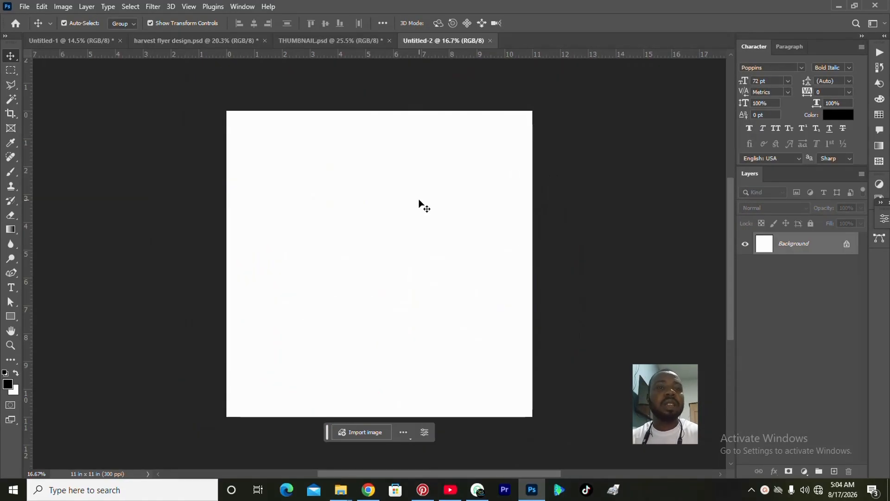
key(ctrl+0)
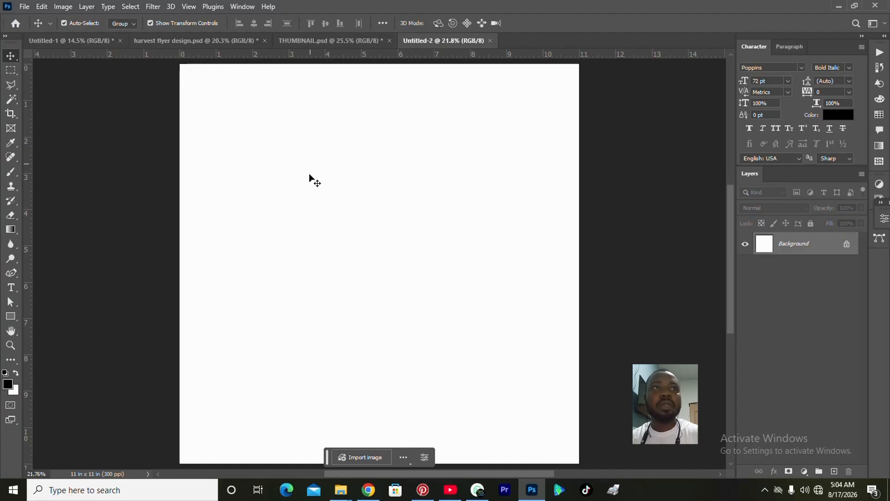
click(25, 7)
mouse_move(67, 73)
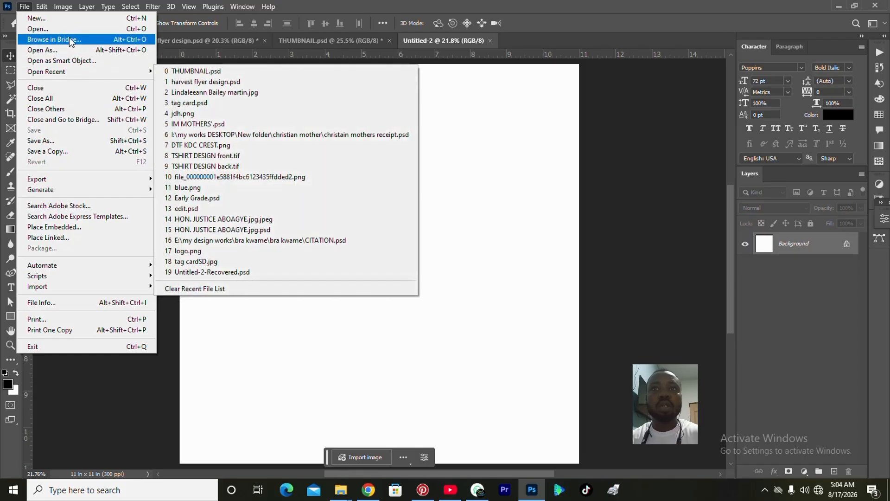
click(68, 19)
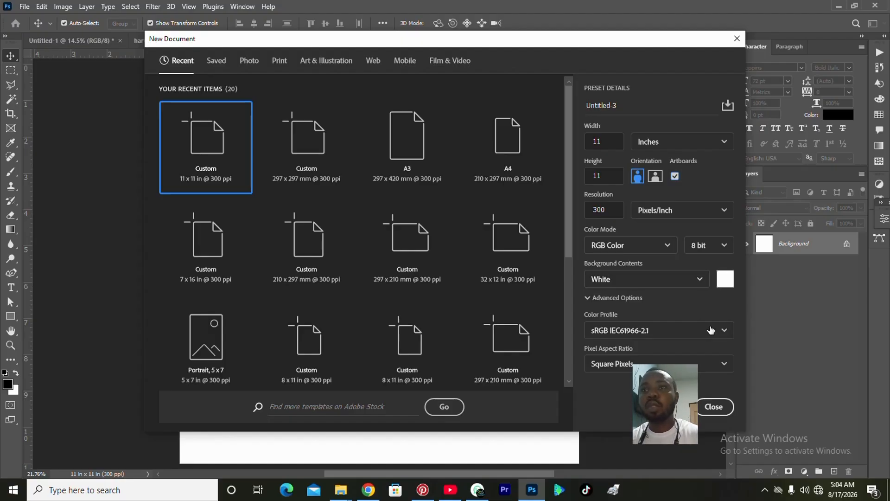
click(713, 407)
Step: In harvest flyer design.psd, create an artboard from Group 1, keeping the name Artboard 1 and the custom size 3608 x 5031 px
click(231, 40)
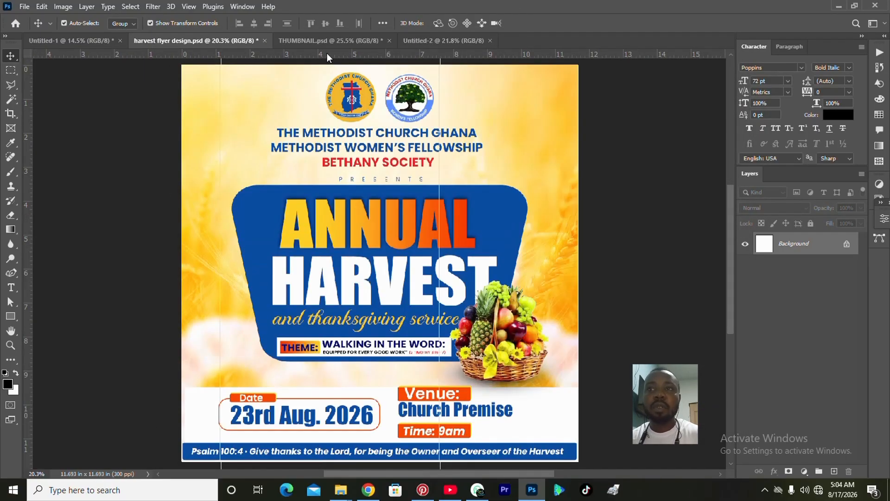
click(794, 249)
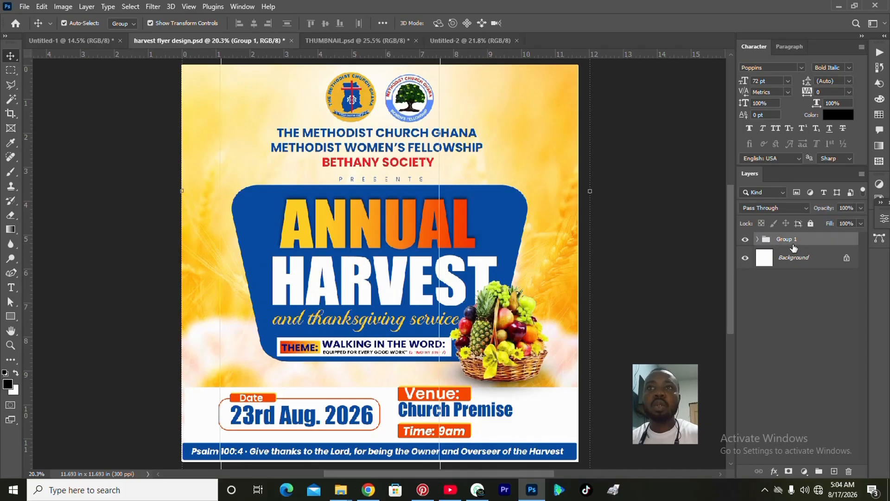
right_click(795, 249)
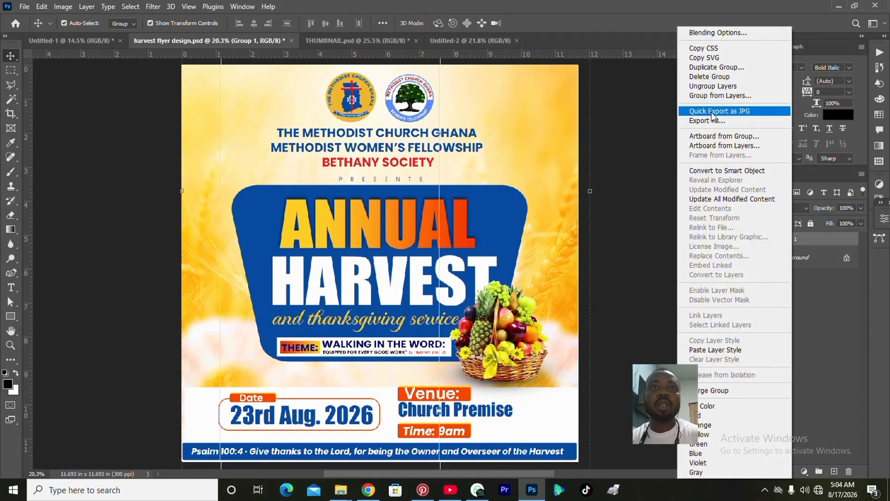
click(713, 146)
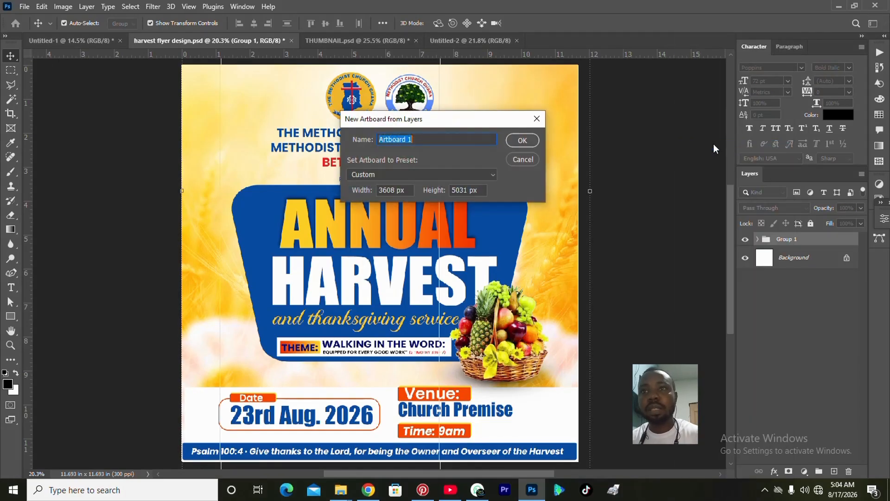
click(519, 141)
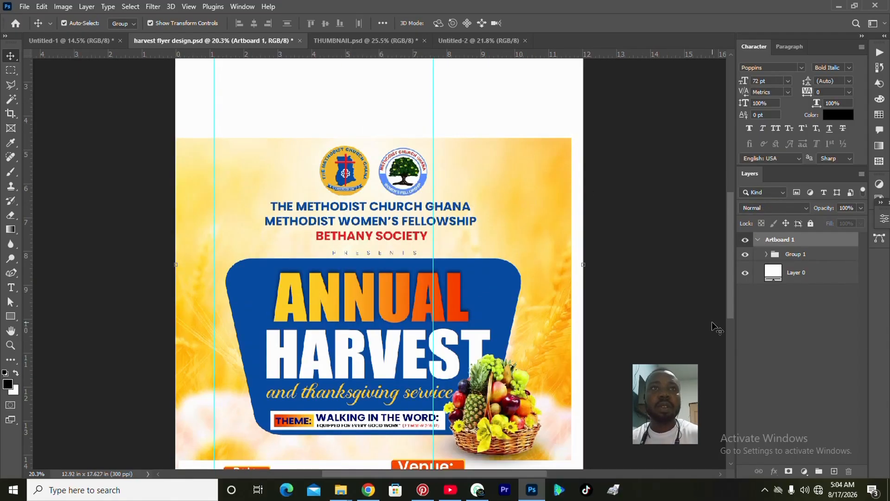
Step: Crop Artboard 1 to the flyer artwork, about 11.69 x 12.1 in, removing the empty white area above it
key(ctrl+0)
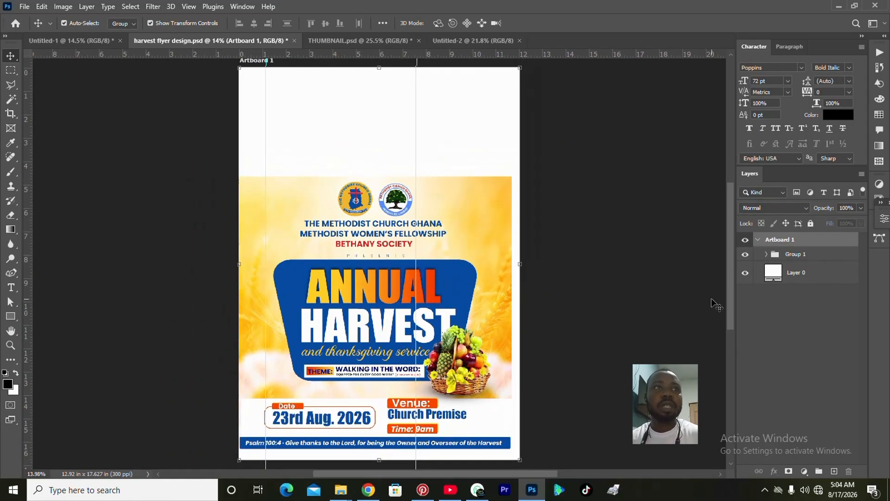
scroll(712, 299, down, 2)
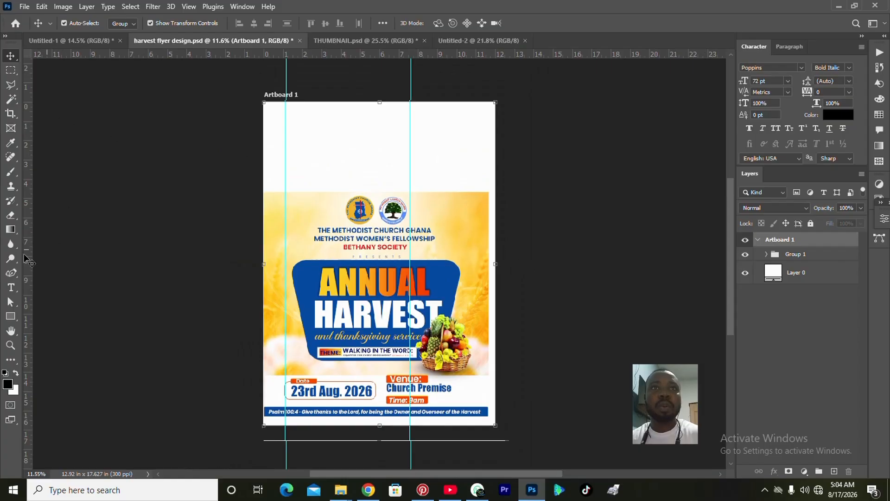
click(11, 116)
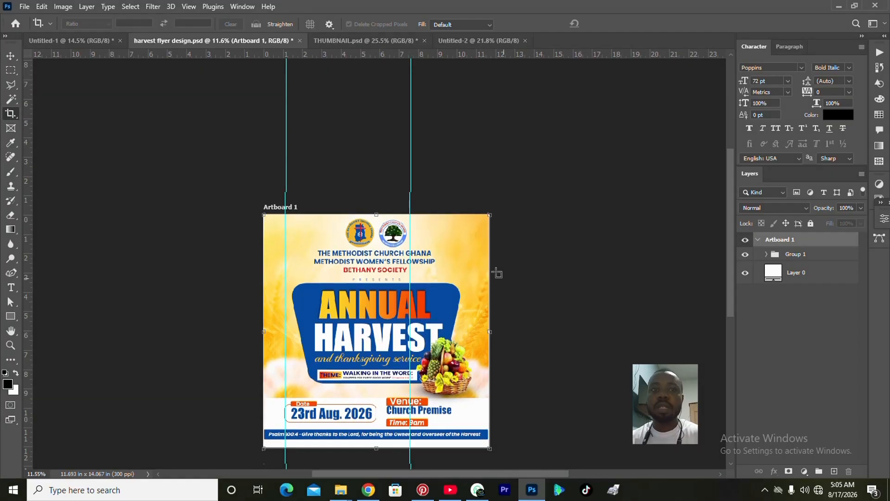
drag(374, 446, 374, 443)
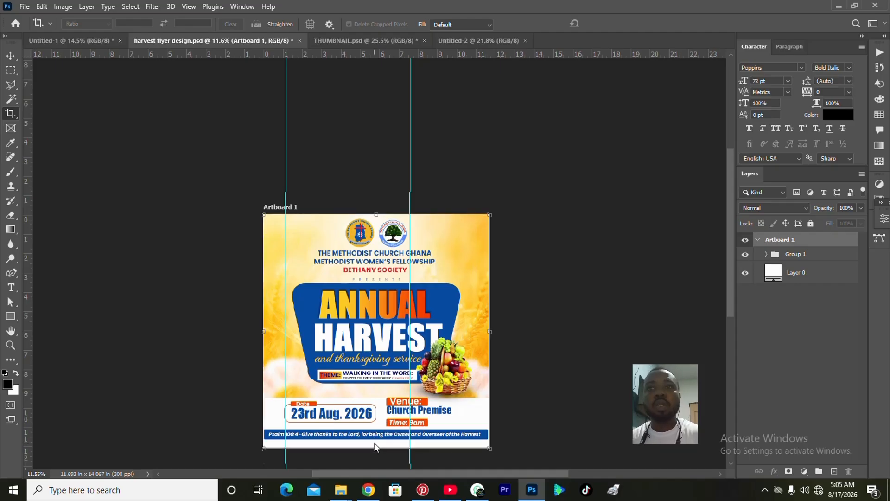
click(10, 55)
click(784, 345)
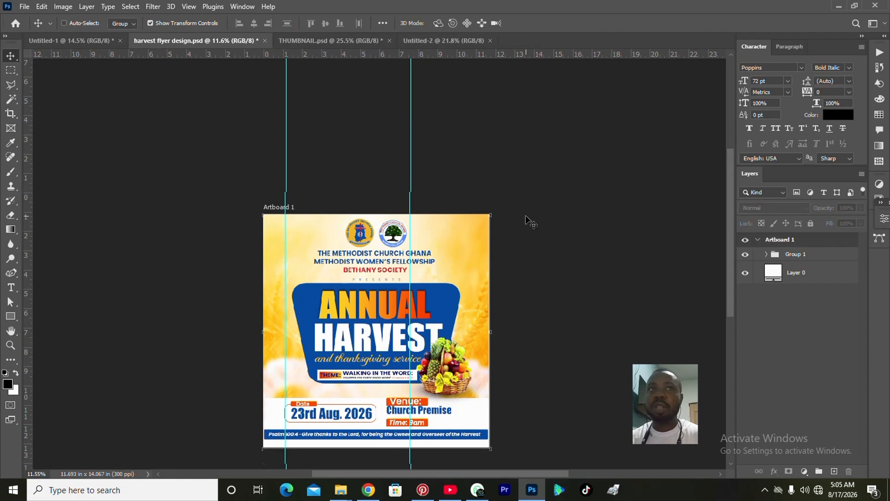
Step: Add a second artboard of the same size beside Artboard 1
scroll(530, 223, up, 3)
scroll(380, 202, down, 3)
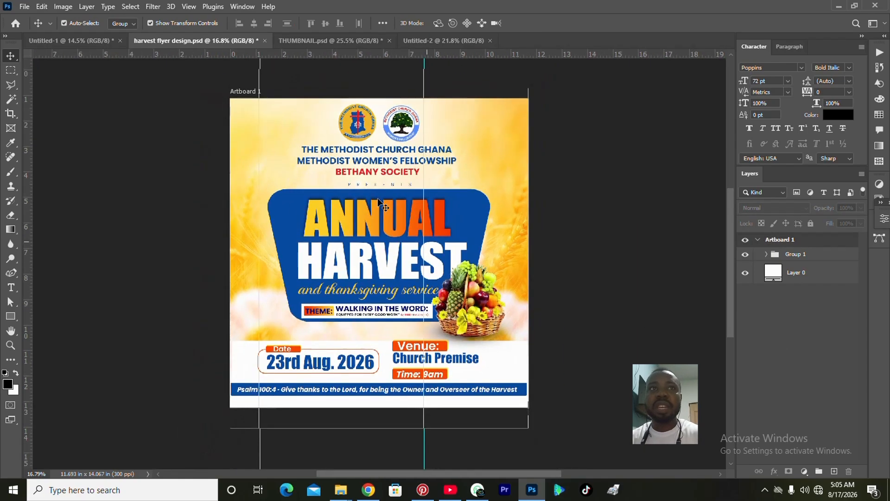
click(254, 101)
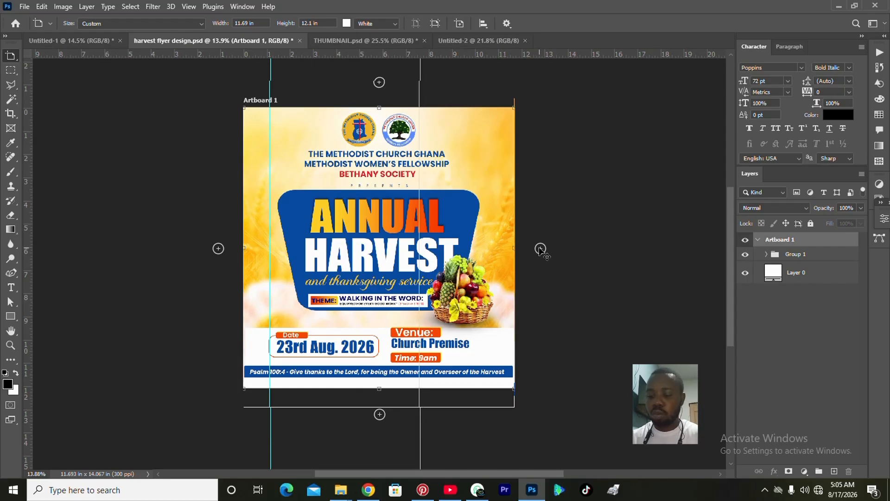
click(541, 249)
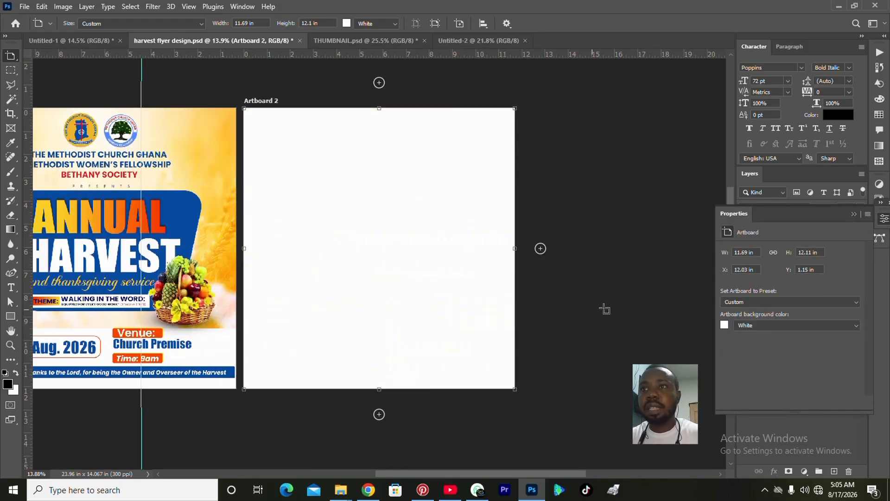
key(ctrl+0)
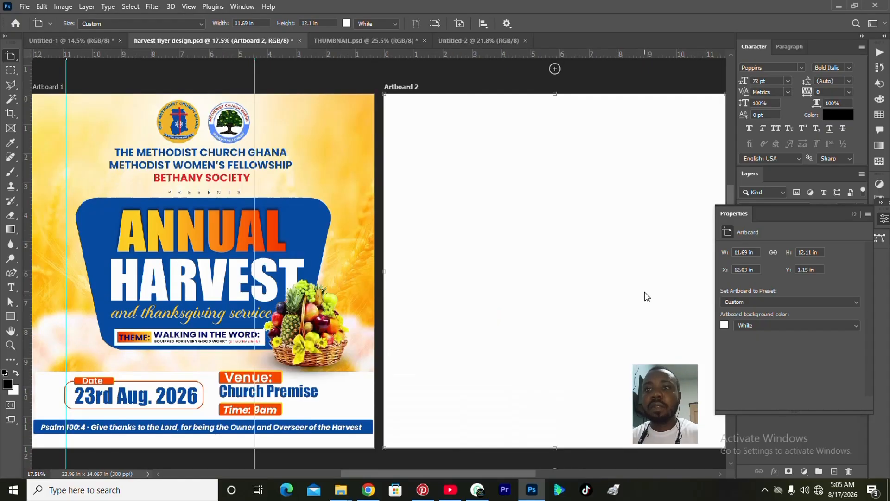
click(884, 219)
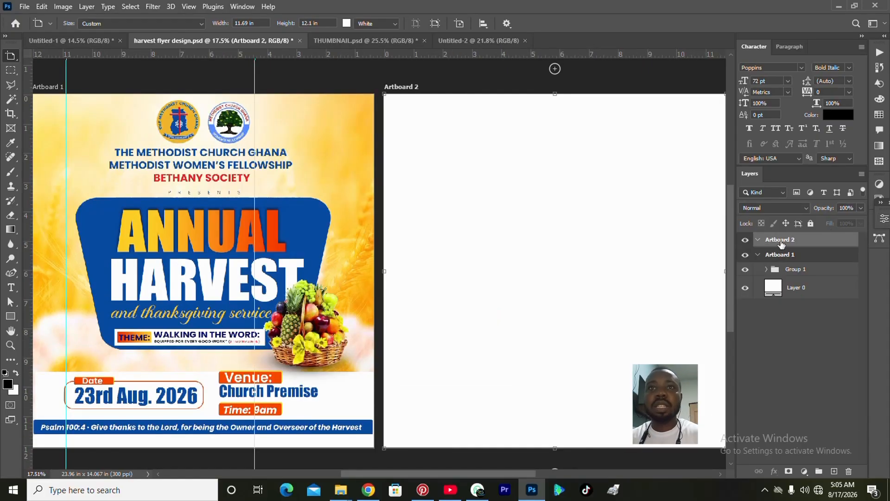
Step: Add a Solid Color fill layer in white (ffffff) to Artboard 2
click(805, 471)
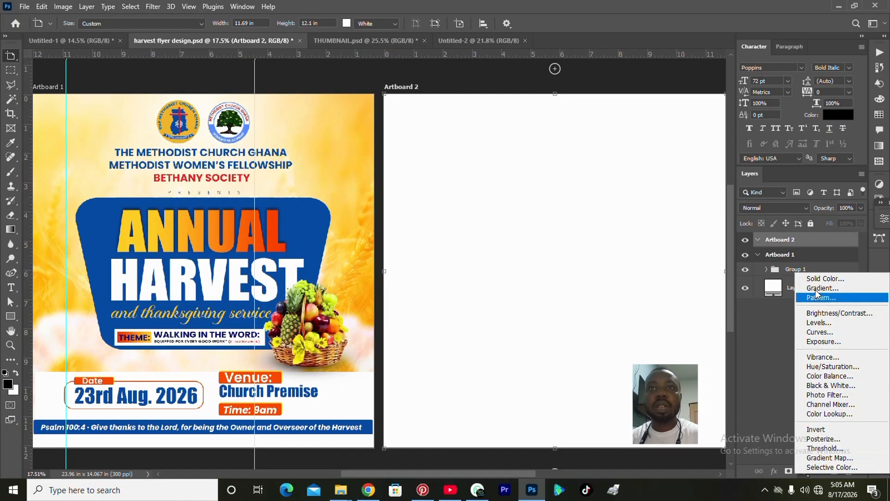
click(821, 276)
click(596, 235)
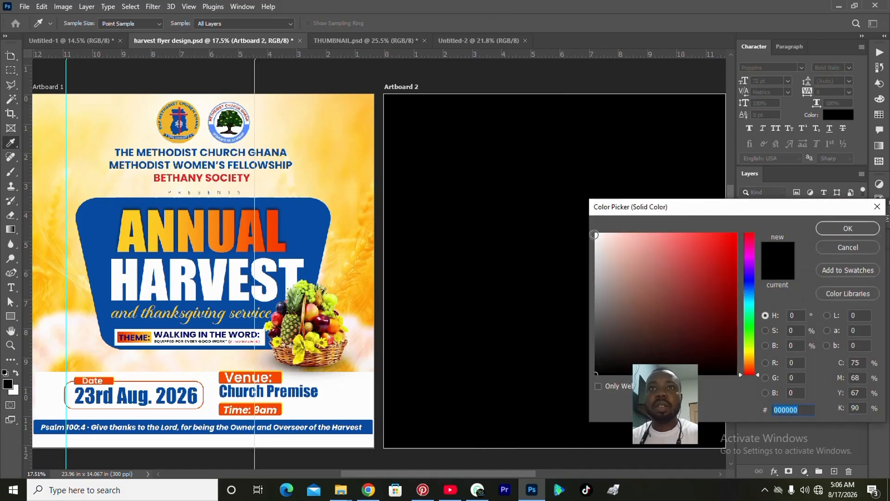
text(ffffff)
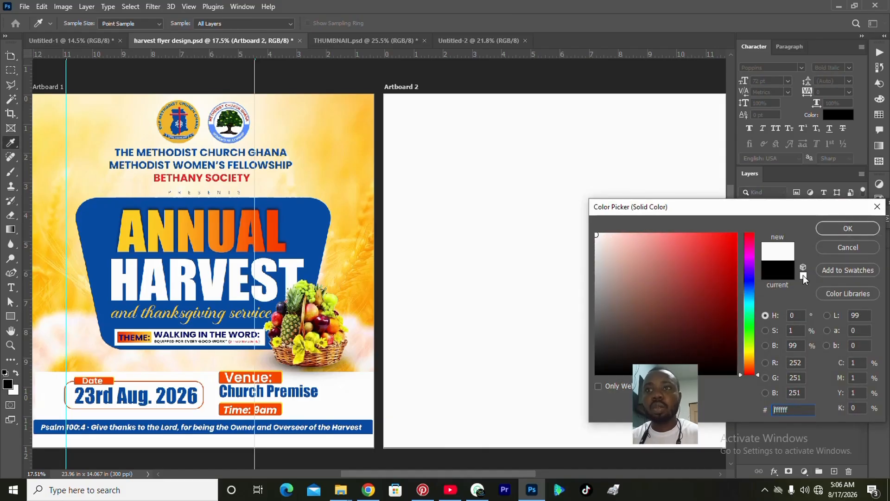
click(842, 228)
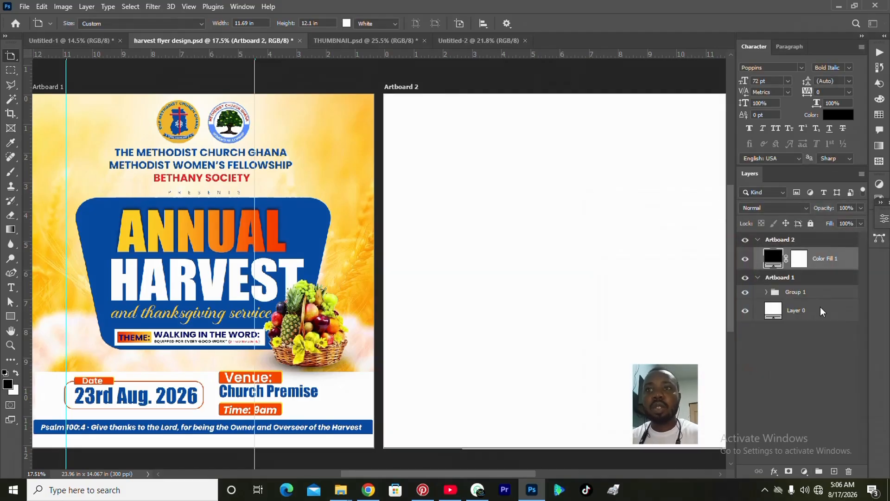
Step: Collapse the contents of Artboard 1 in the layer list, keeping the white fill layer of Artboard 2 selected
click(816, 262)
key(v)
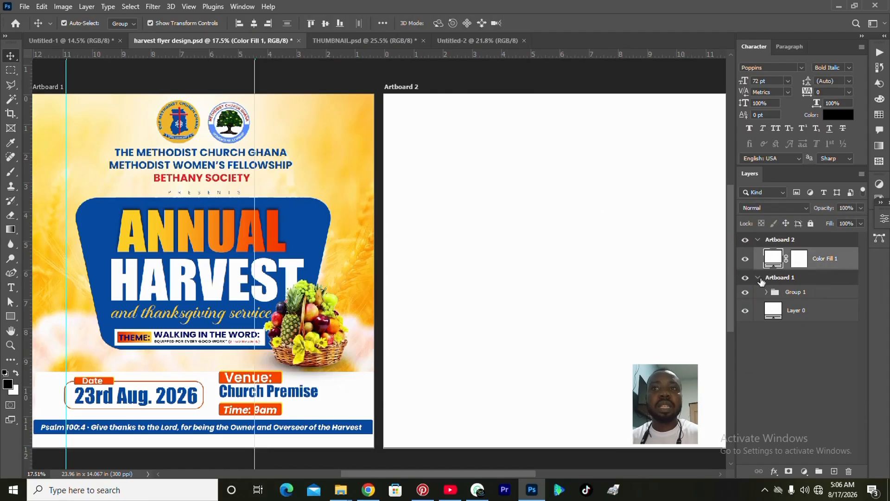
click(759, 279)
click(770, 311)
click(834, 278)
click(832, 268)
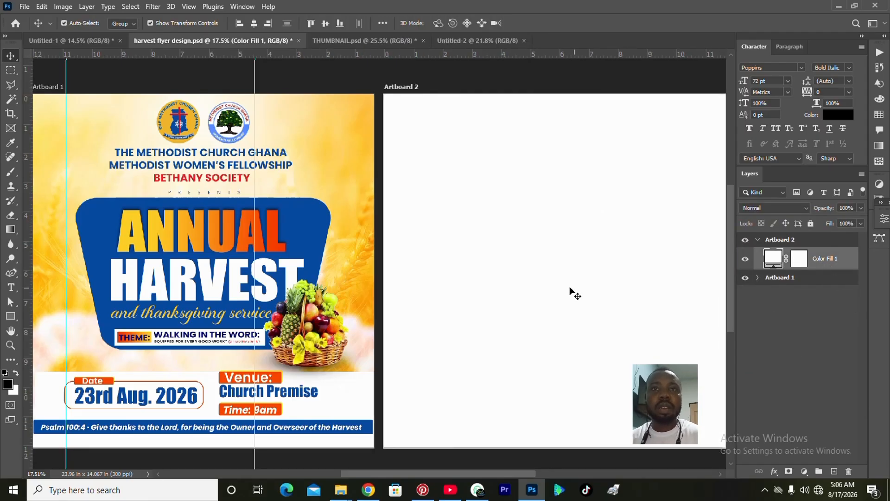
Step: Switch to File Explorer and bring up the Downloads folder containing the birthday Flyer background image
scroll(547, 283, down, 2)
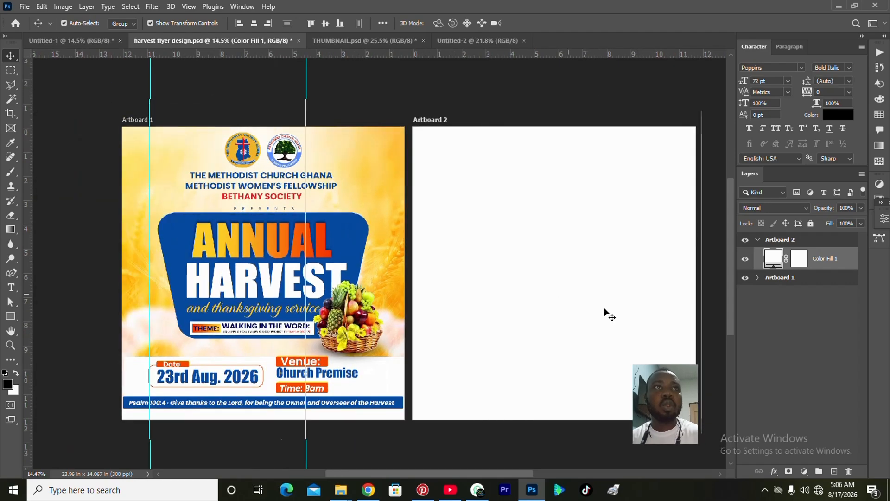
click(23, 6)
click(23, 7)
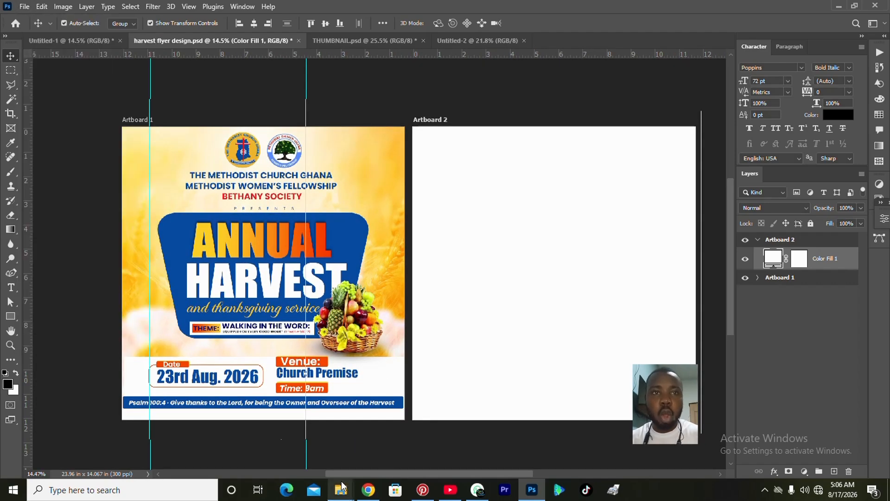
mouse_move(344, 487)
mouse_move(352, 472)
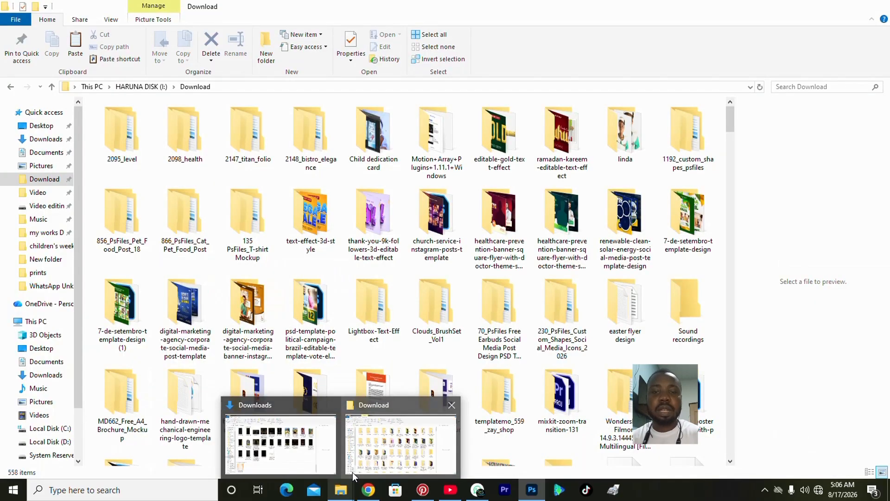
click(318, 454)
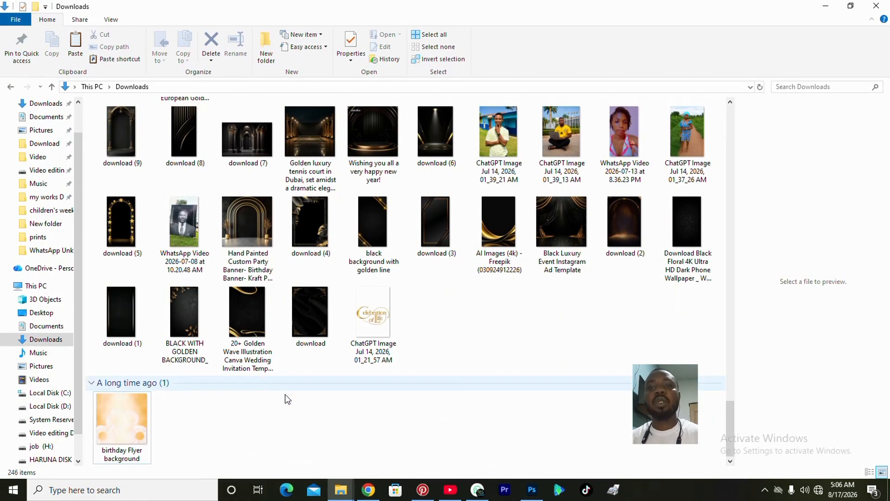
Step: Place the birthday Flyer background image into Artboard 2 in Photoshop, scaled to 117.84% so it spans the artboard's width
drag(118, 431, 484, 263)
drag(654, 367, 697, 406)
drag(622, 345, 620, 356)
drag(508, 170, 508, 160)
key(Return)
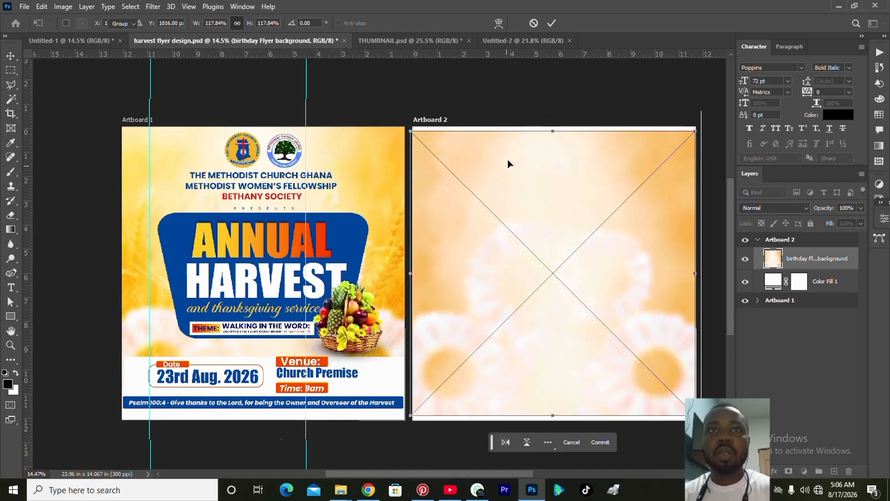
key(ctrl+t)
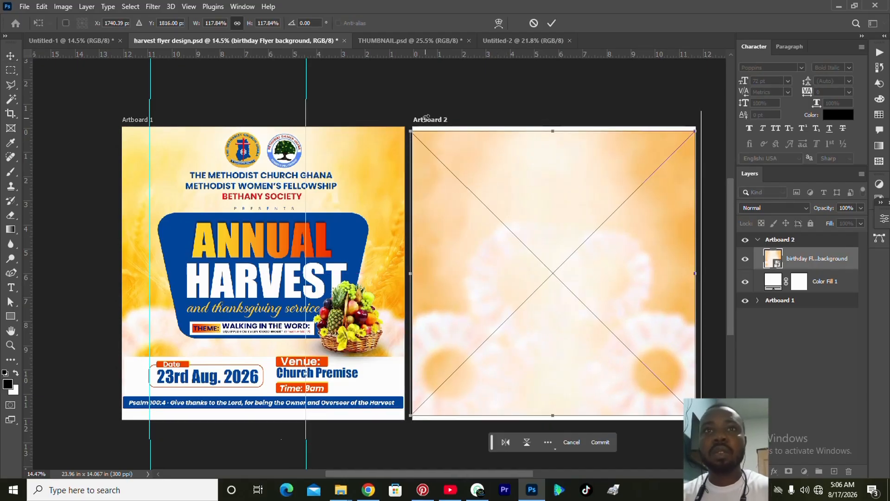
key(Return)
key(ctrl+t)
key(Return)
click(837, 341)
Step: Commit the placed background image and resize Artboard 2 to 11 in wide by 11 in high
click(444, 120)
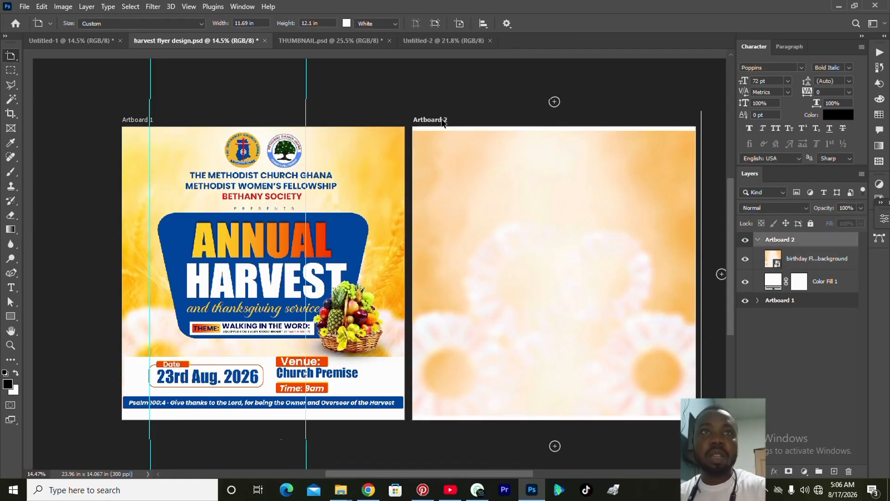
click(322, 23)
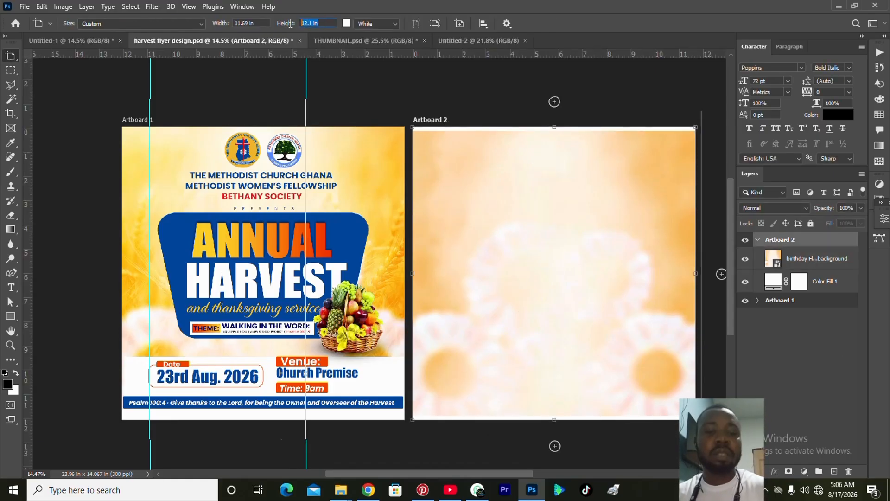
text(11 in)
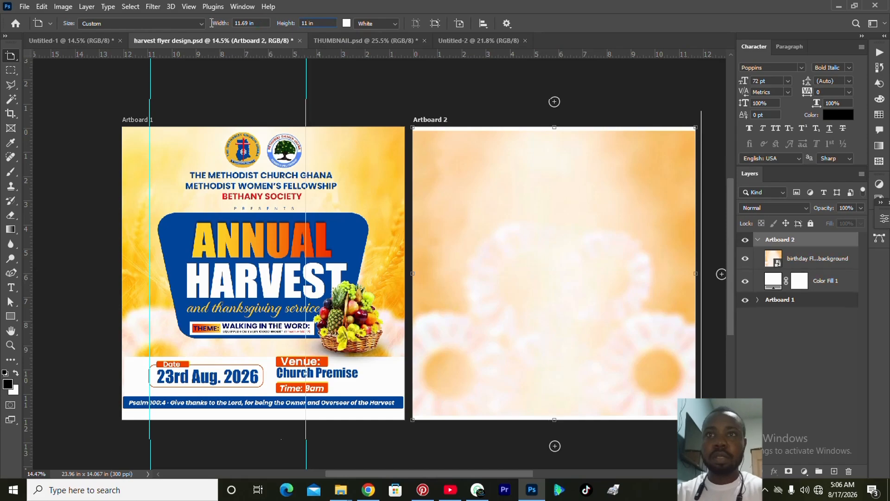
key(Tab)
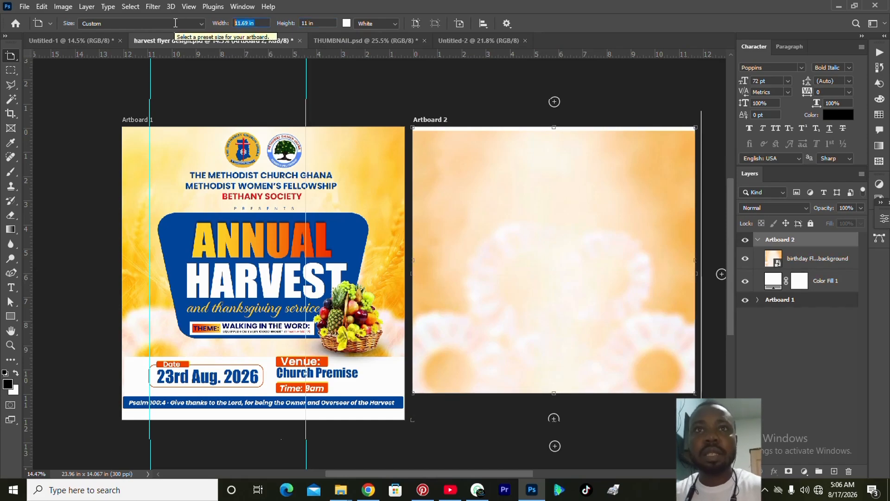
text(11)
key(Return)
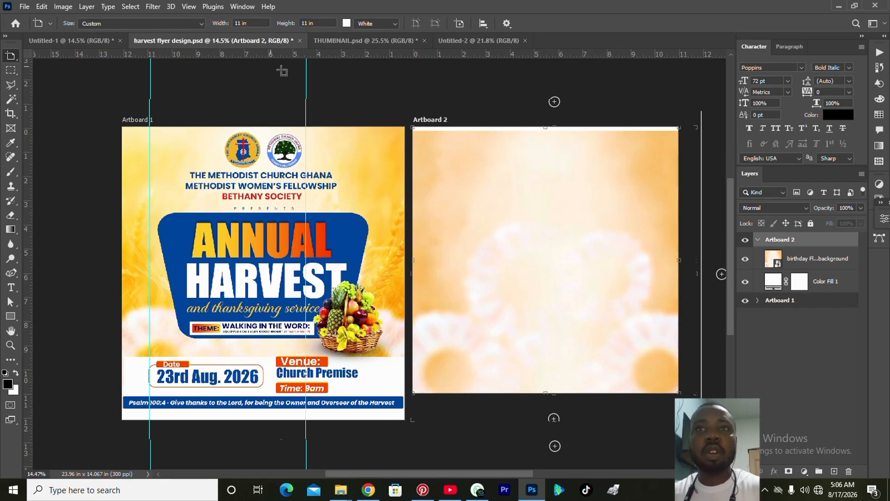
Step: Move the birthday Flyer background image slightly up so it covers the white strip at the artboard's upper edge, and deselect it
key(v)
click(501, 240)
drag(520, 239, 522, 236)
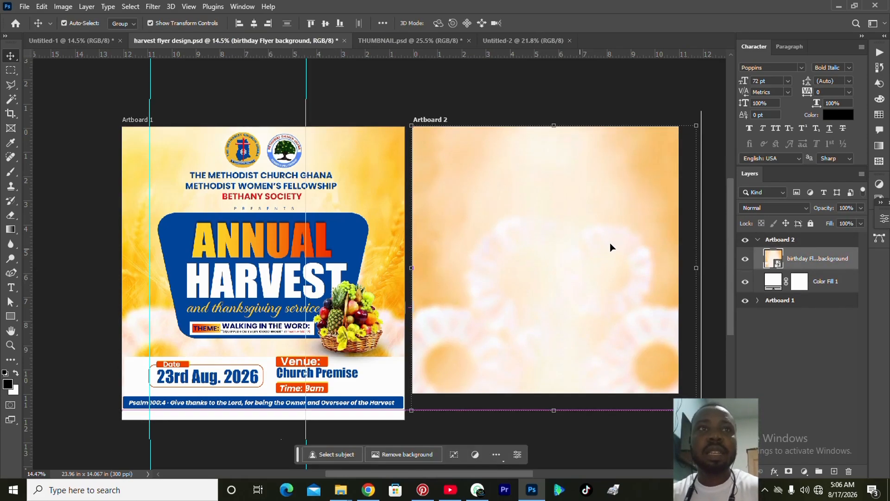
click(789, 328)
scroll(646, 246, down, 3)
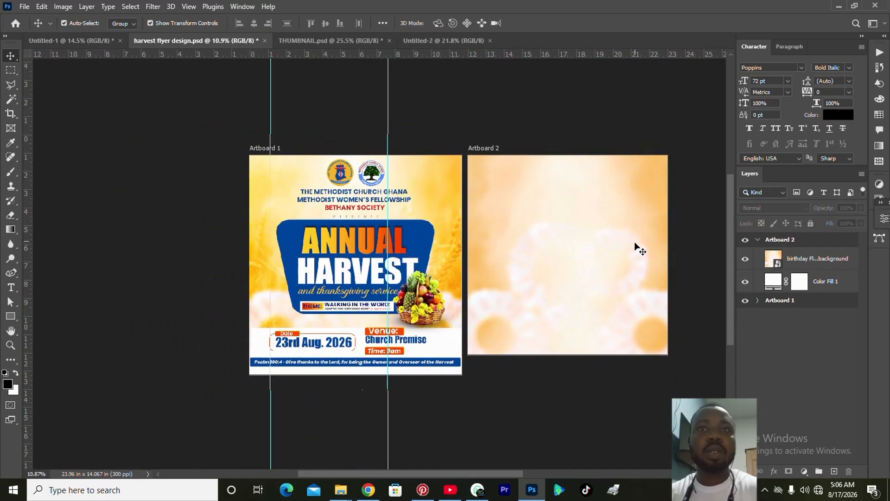
Step: Add a new artboard on the left side of Artboard 1 and set its height to 7 in
click(259, 150)
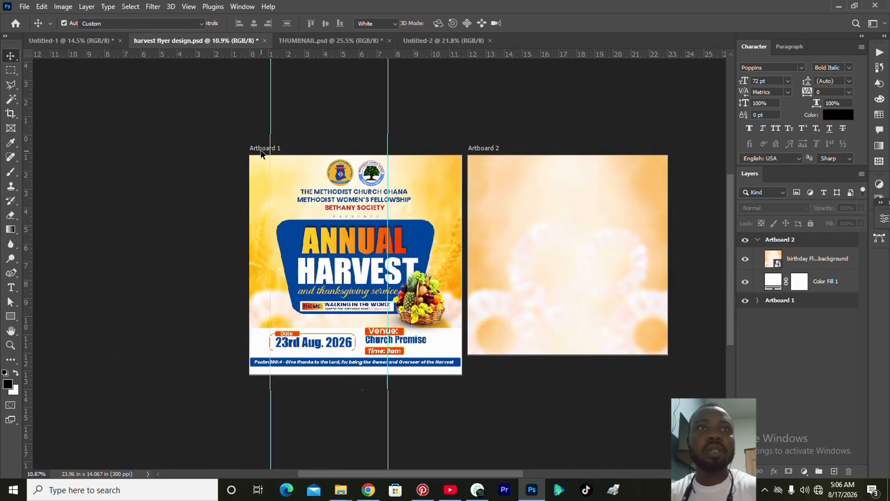
click(224, 266)
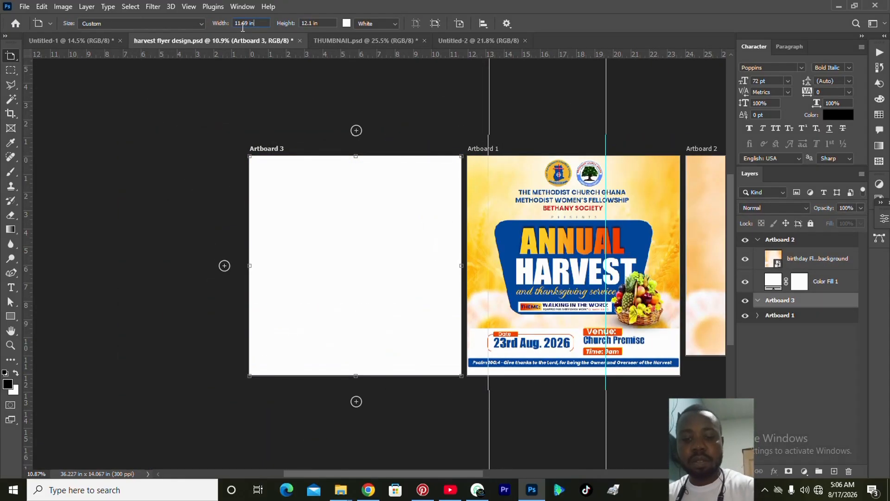
key(Tab)
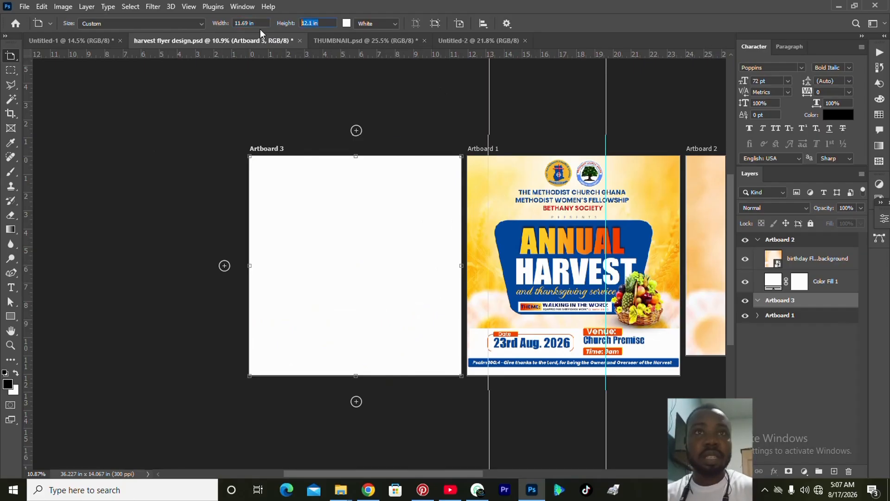
text(7)
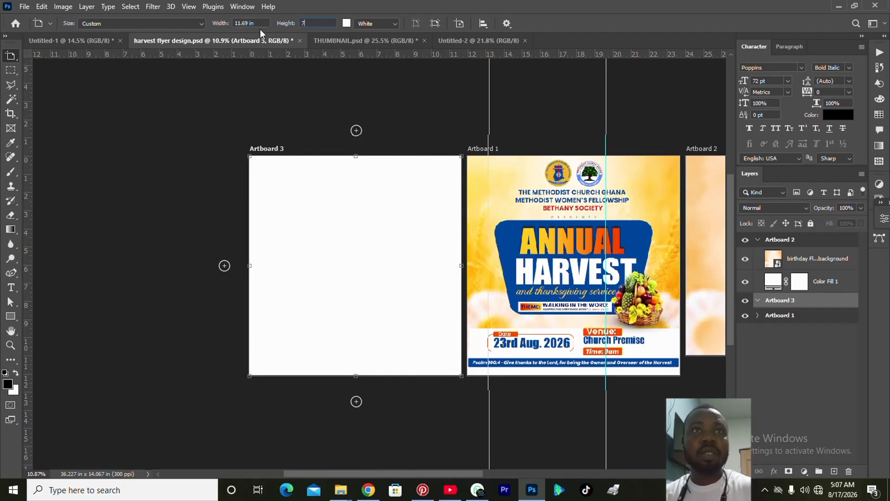
key(Return)
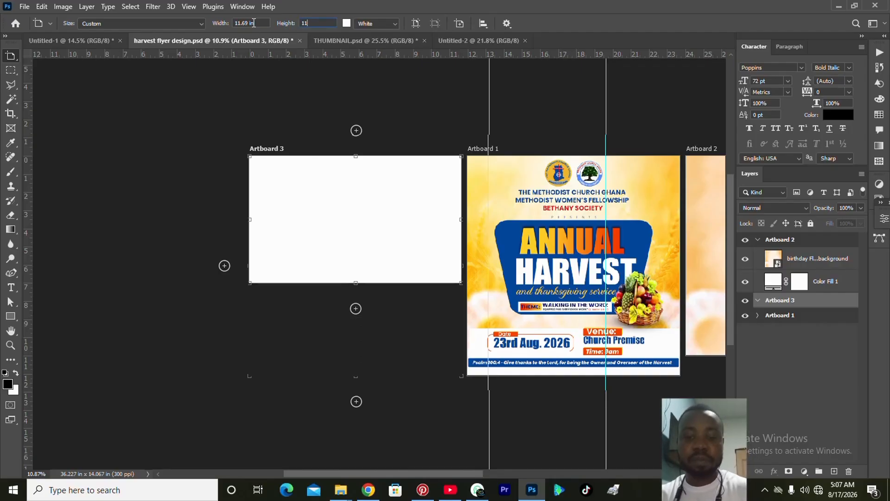
Step: Resize Artboard 3 to 5 in wide by 11 in high
click(226, 29)
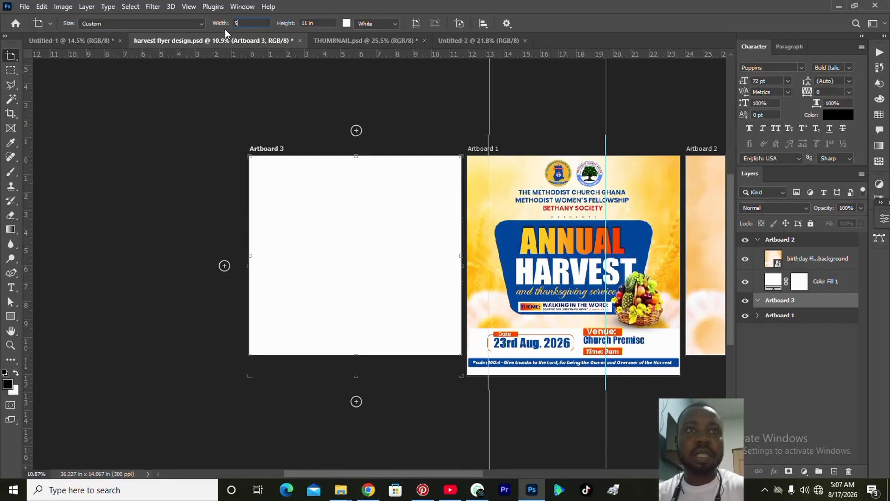
text(5)
key(Return)
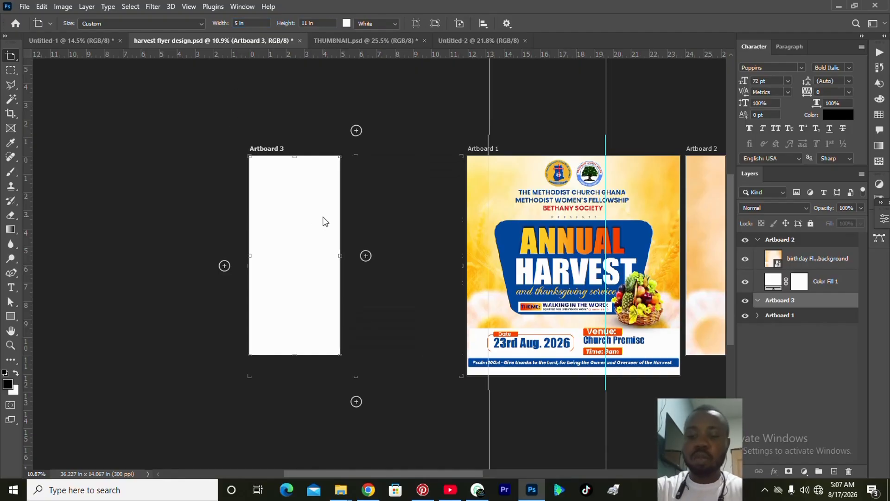
scroll(324, 222, up, 2)
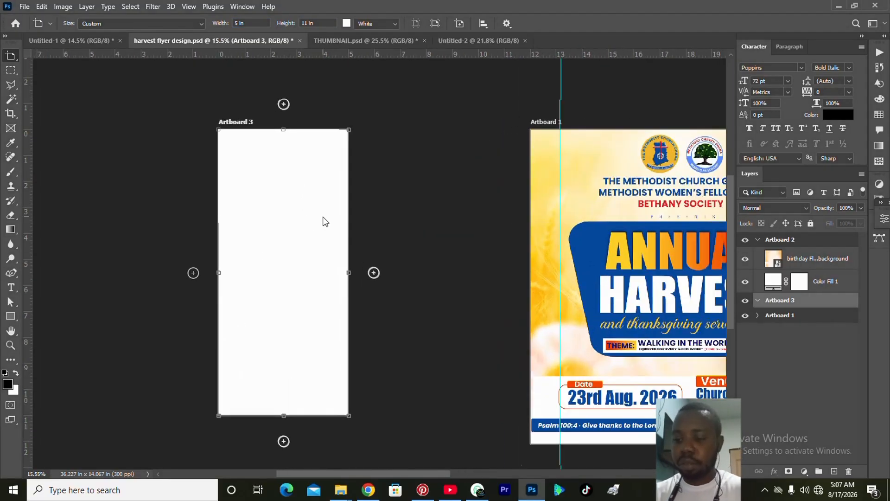
scroll(576, 229, down, 2)
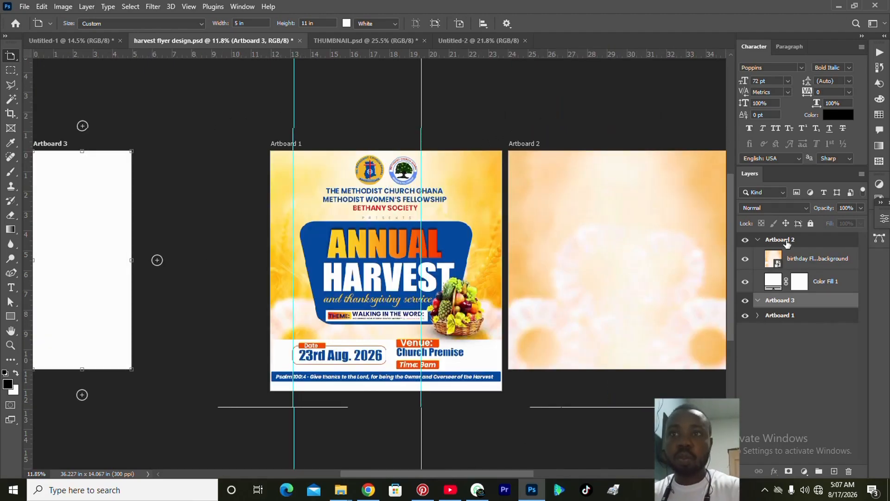
Step: Undo the deletion of Artboard 2 and delete the blank Artboard 3 instead
click(787, 242)
key(Delete)
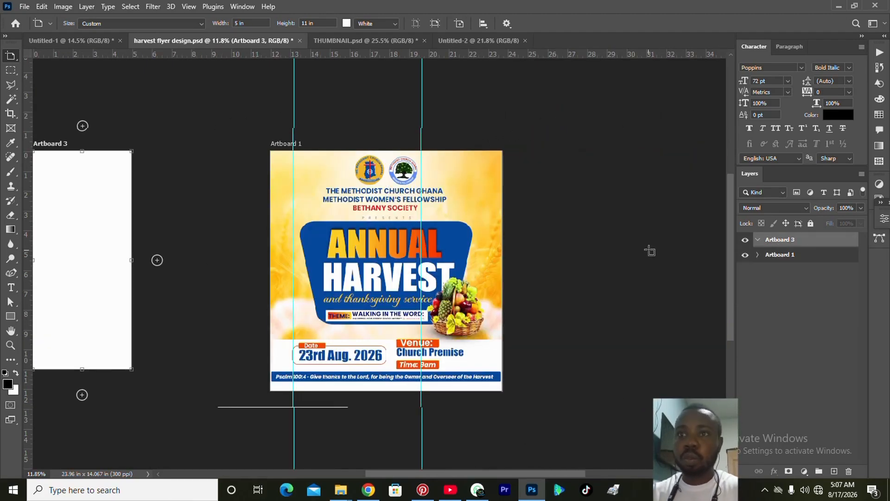
key(ctrl+z)
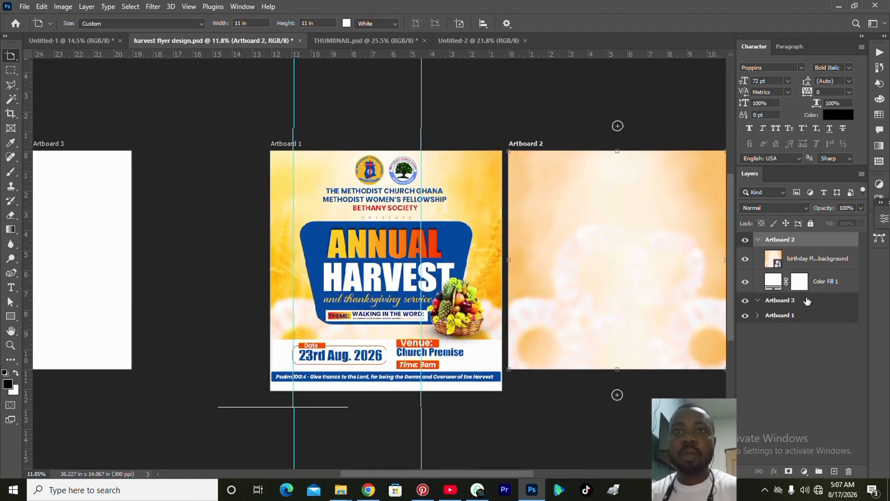
key(Delete)
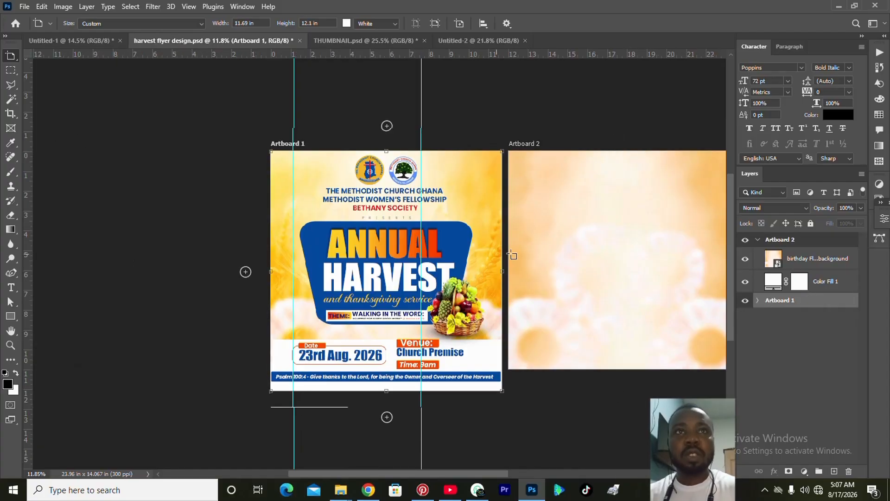
Step: Place the wheat field image from the Downloads folder as an embedded file in Artboard 2, above the birthday Flyer background layer
right_click(572, 244)
click(581, 251)
key(ctrl+0)
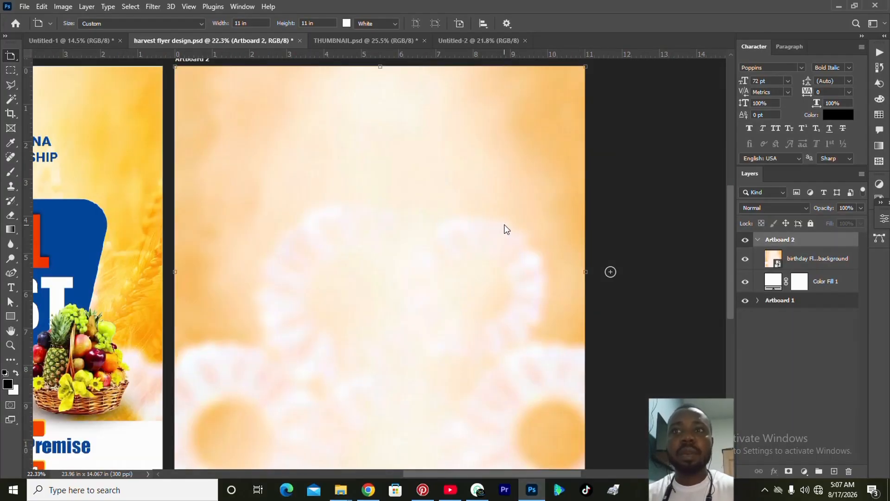
scroll(505, 225, down, 1)
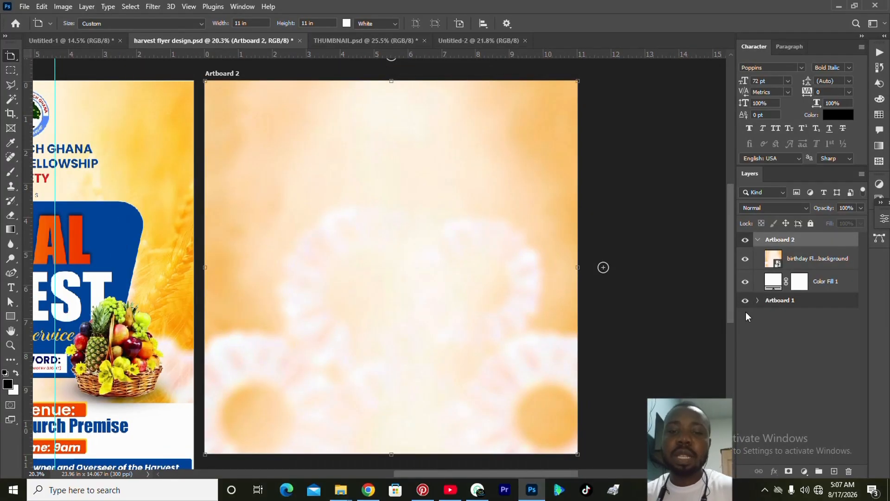
click(796, 263)
click(10, 56)
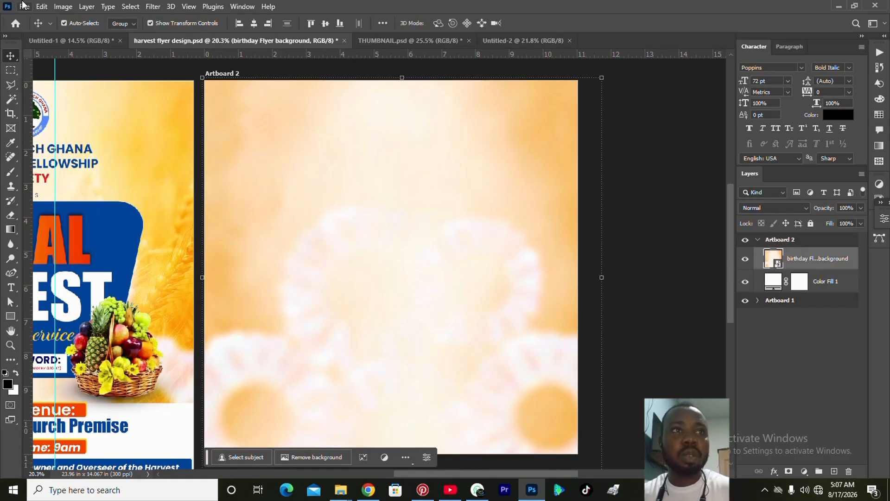
click(21, 2)
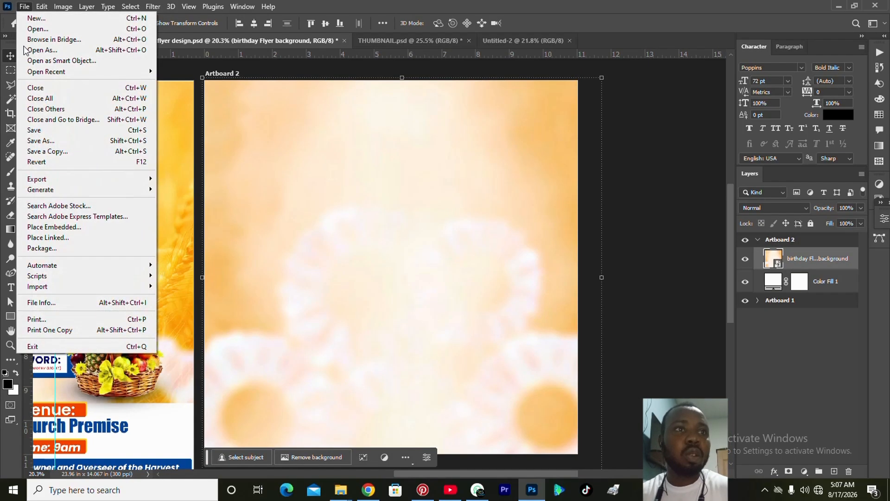
click(54, 227)
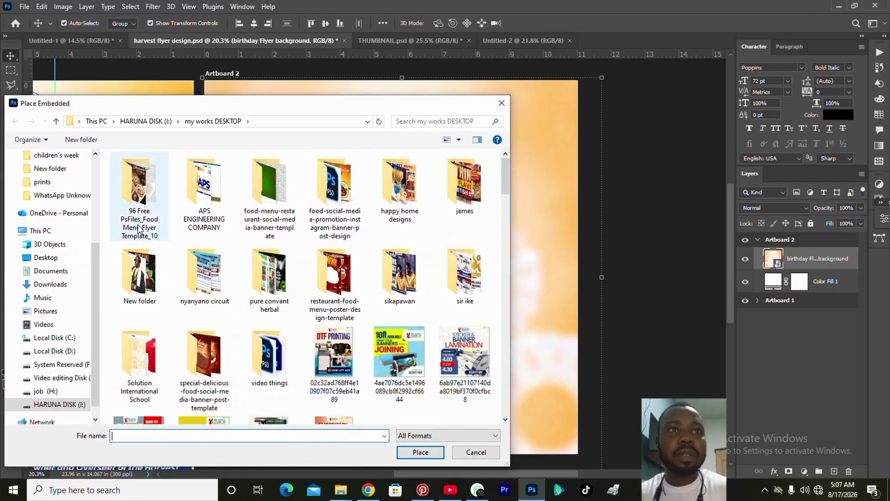
drag(95, 279, 88, 269)
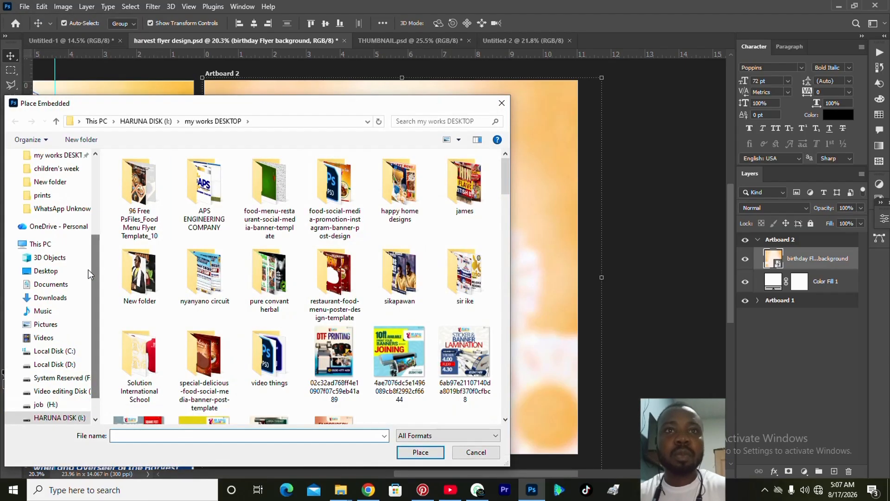
click(58, 299)
click(397, 187)
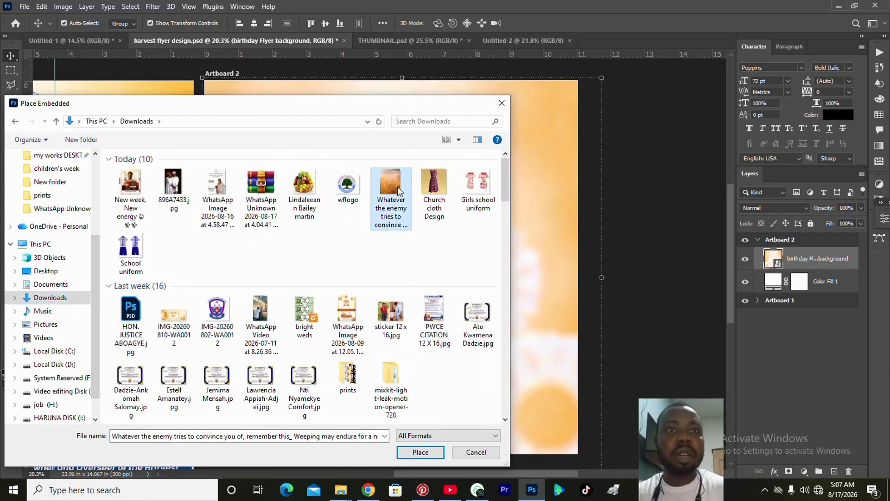
click(420, 452)
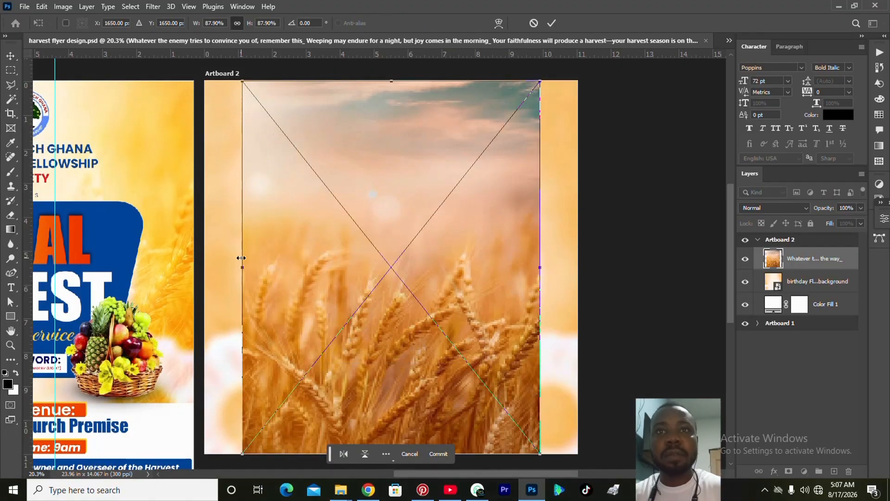
Step: Scale the wheat image to 110% to span Artboard 2's width, move it up above the artboard's bottom edge, and commit the transform
drag(241, 267, 205, 268)
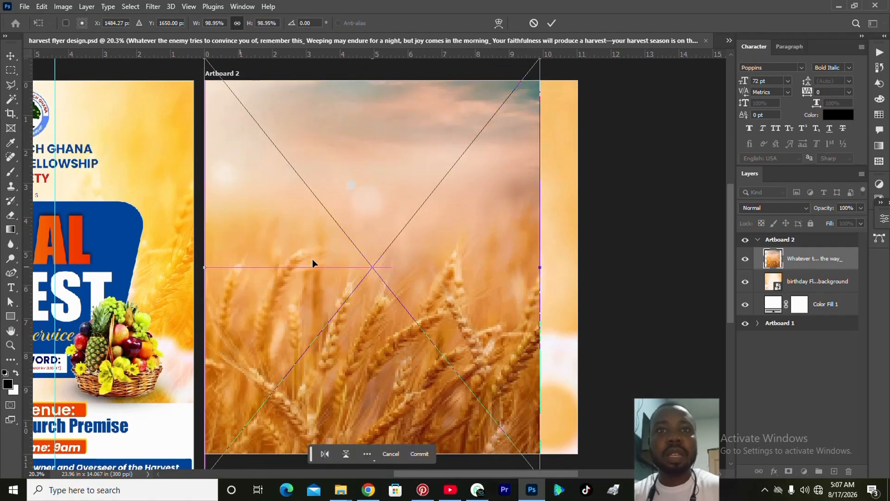
drag(555, 267, 574, 265)
drag(455, 336, 448, 265)
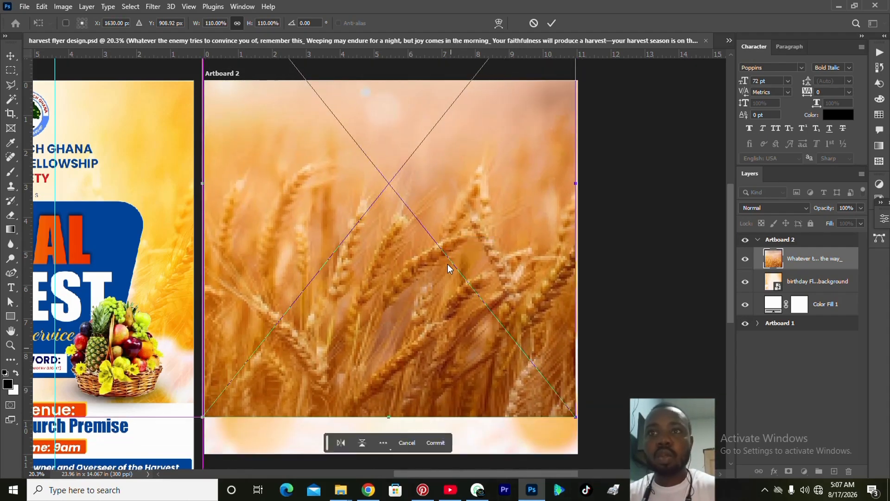
key(Return)
Step: Set the wheat image layer's blend mode to Overlay and deselect the layer
click(774, 208)
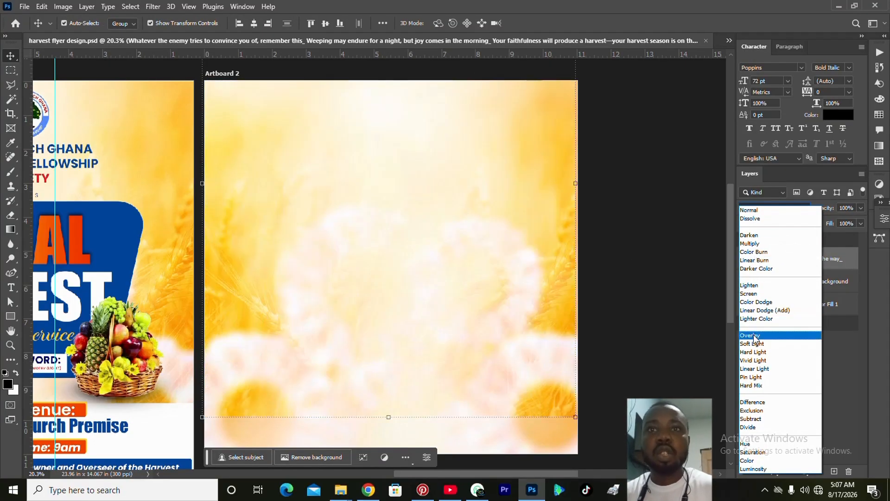
click(753, 336)
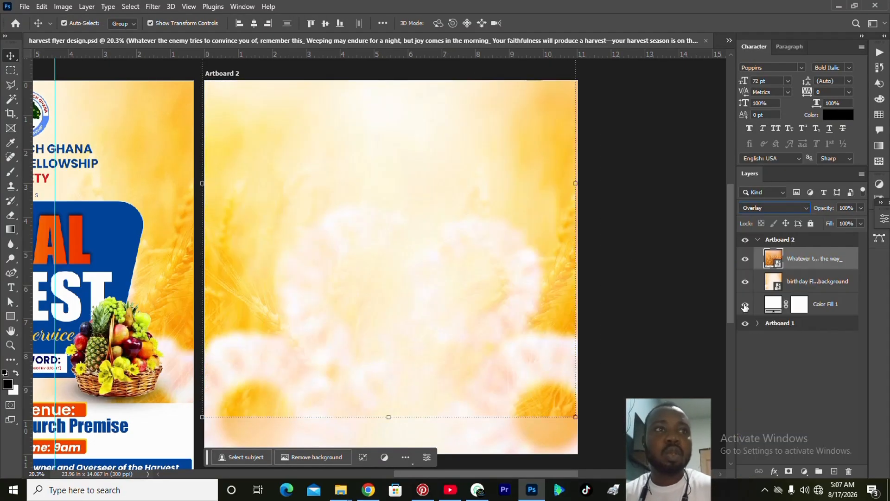
click(800, 409)
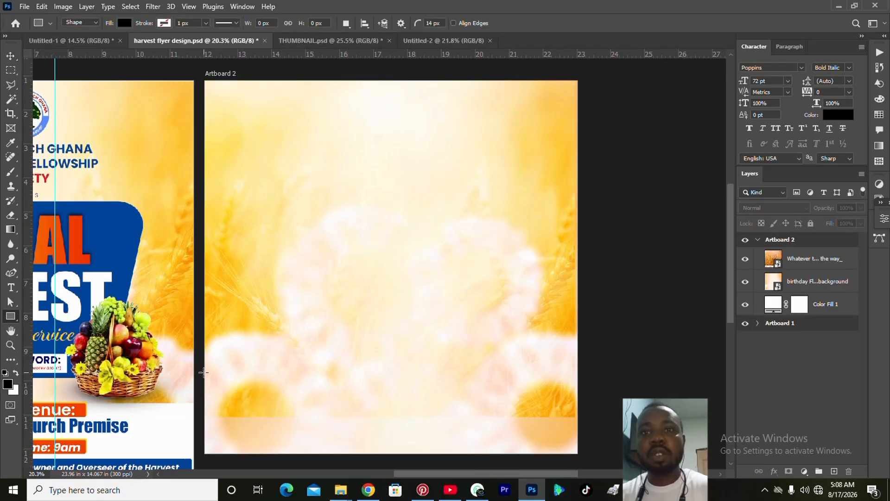
Step: Draw a rectangle about 10.97 × 2.5 in across the bottom of Artboard 2 and fill it with off-white
drag(204, 369, 574, 452)
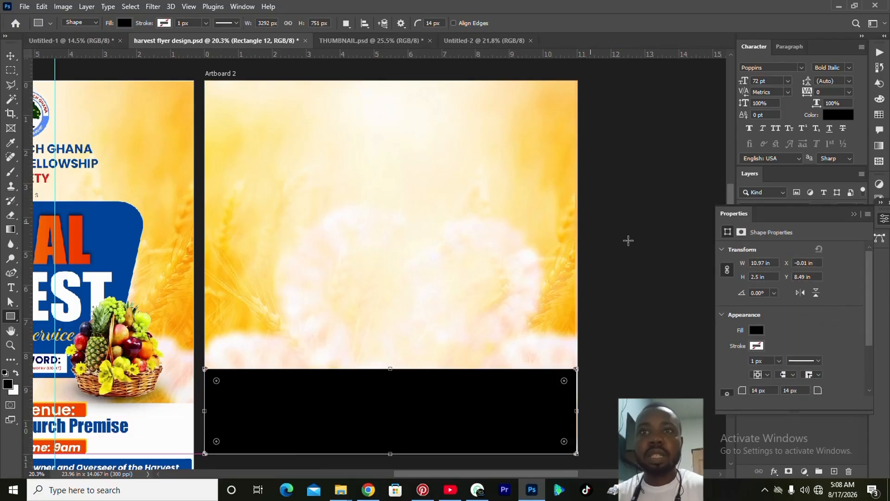
click(883, 223)
double_click(780, 266)
click(597, 234)
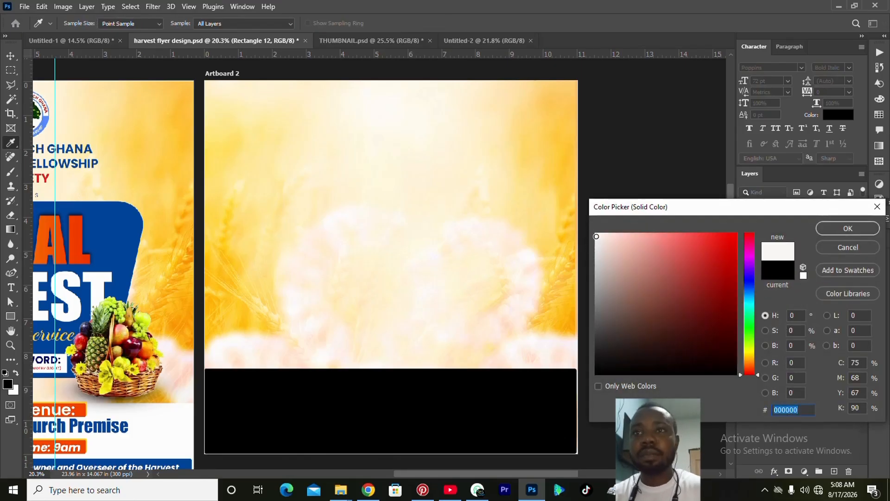
click(836, 230)
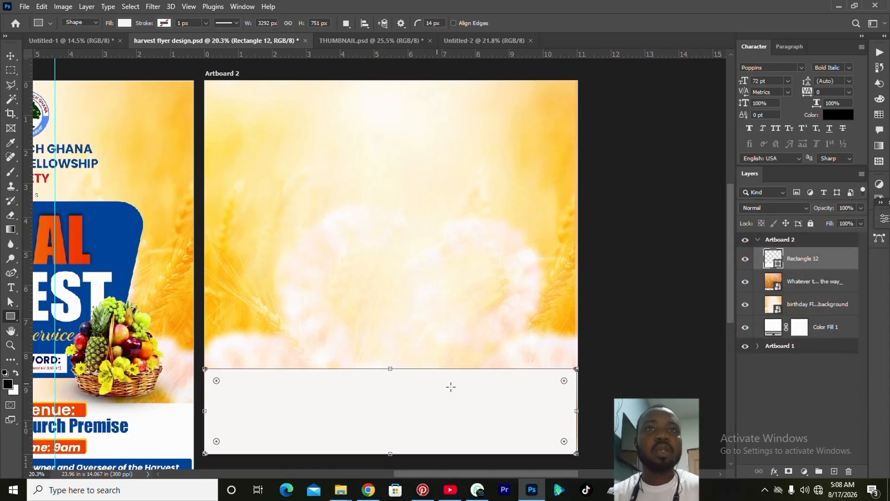
click(792, 377)
click(806, 265)
scroll(380, 216, down, 1)
scroll(380, 216, down, 1)
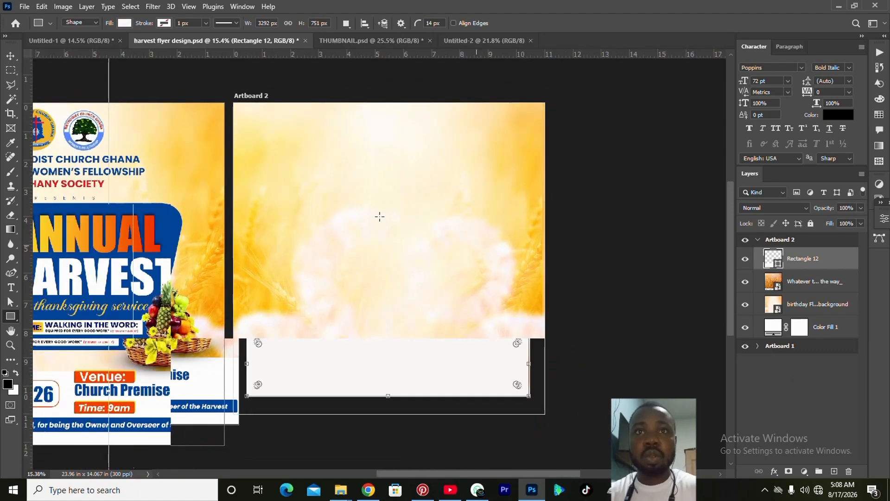
key(ctrl+0)
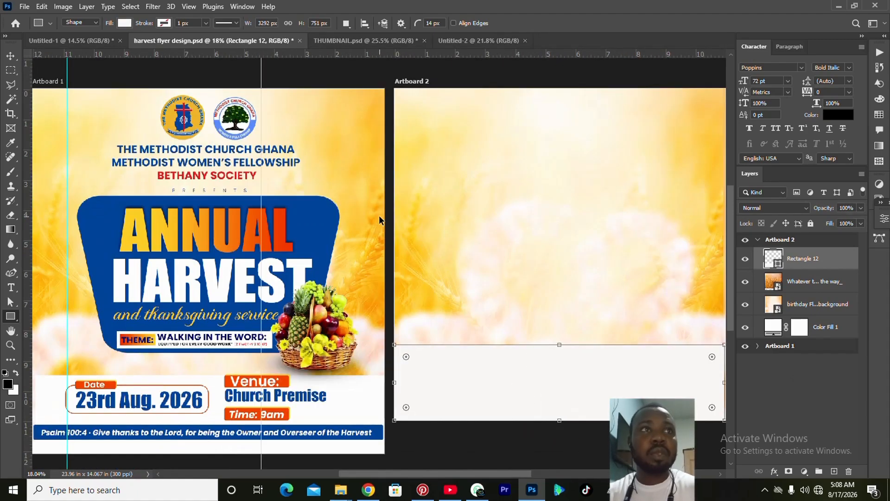
click(487, 203)
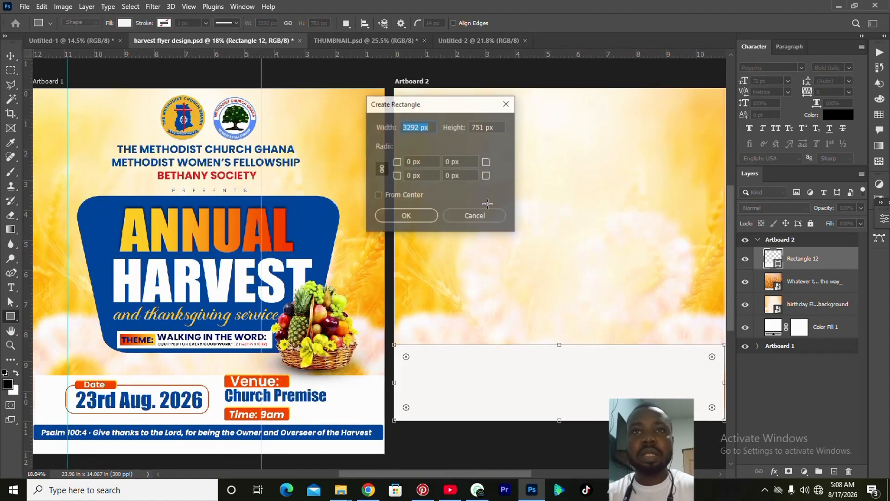
click(507, 104)
key(v)
right_click(515, 161)
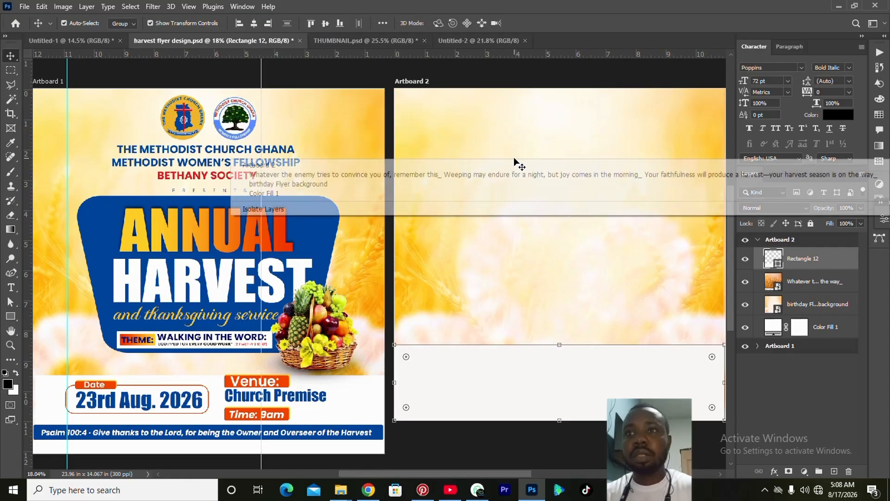
click(477, 165)
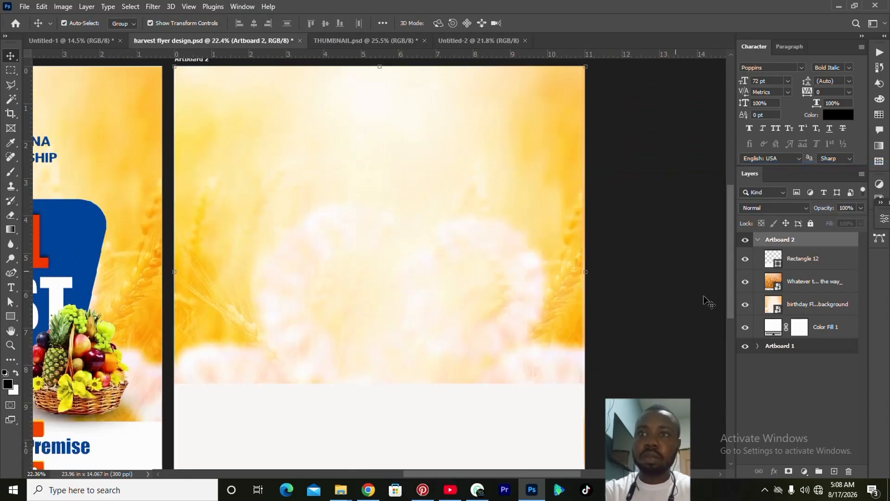
Step: Rename the placed wheat image layer as bg and leave all layers deselected
double_click(804, 288)
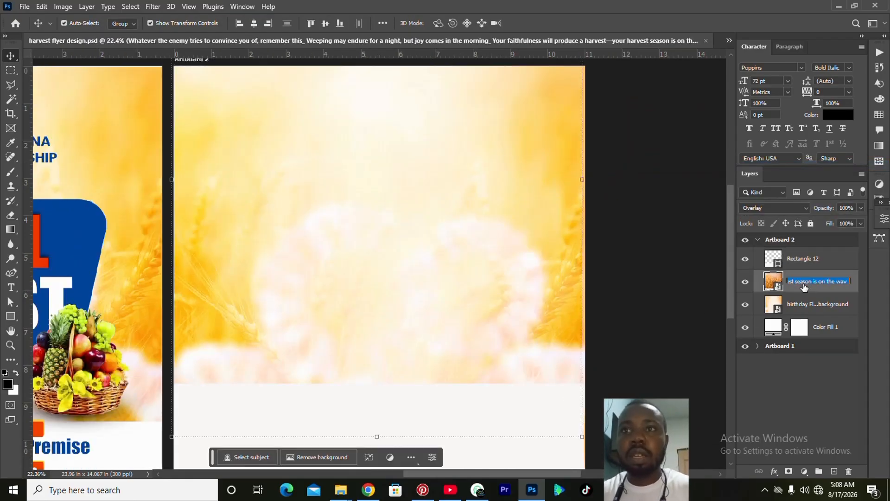
text(bg)
key(Return)
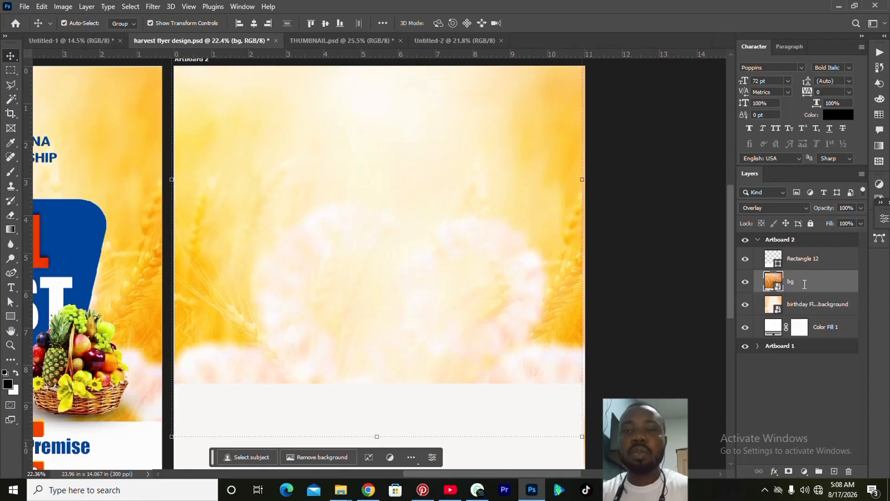
click(781, 382)
click(812, 263)
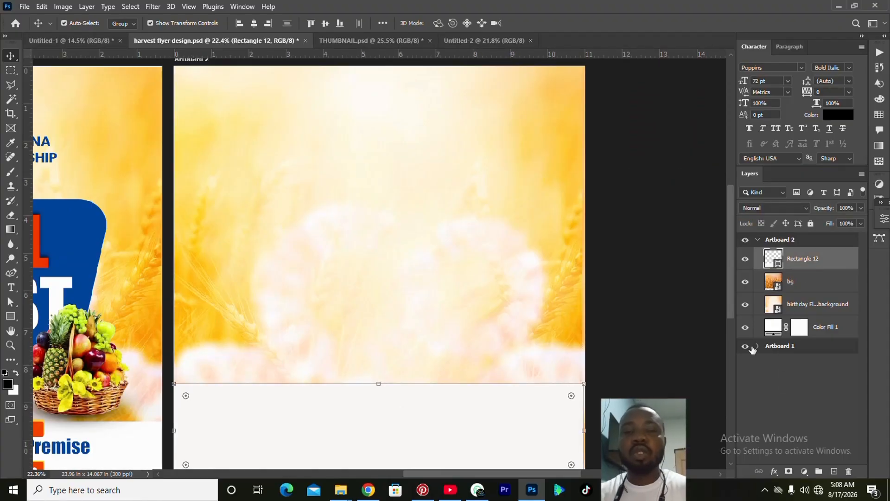
click(800, 393)
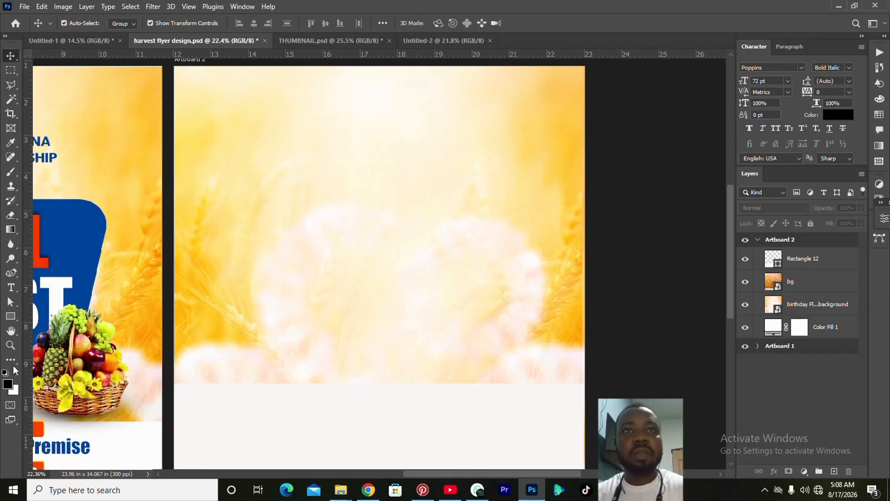
Step: Draw a black rectangle about 6.23 × 4.58 in, centred across Artboard 2 above the off-white band, and round its corners strongly
click(15, 317)
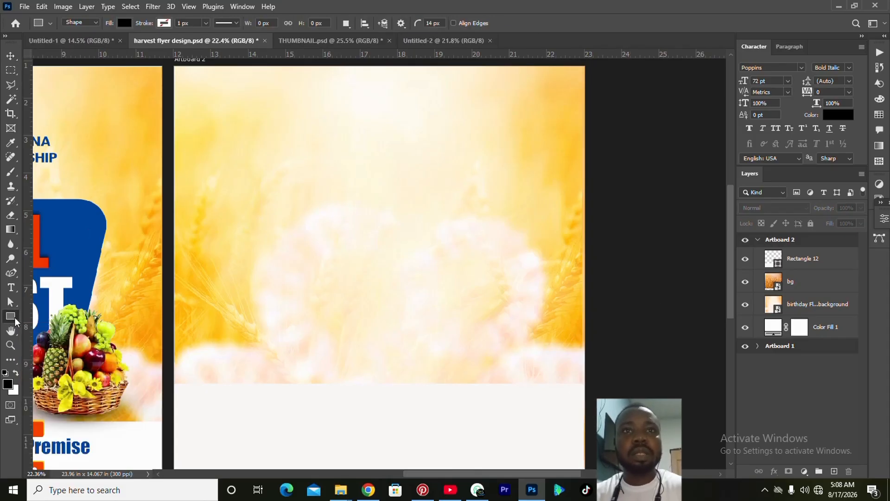
drag(292, 175, 524, 347)
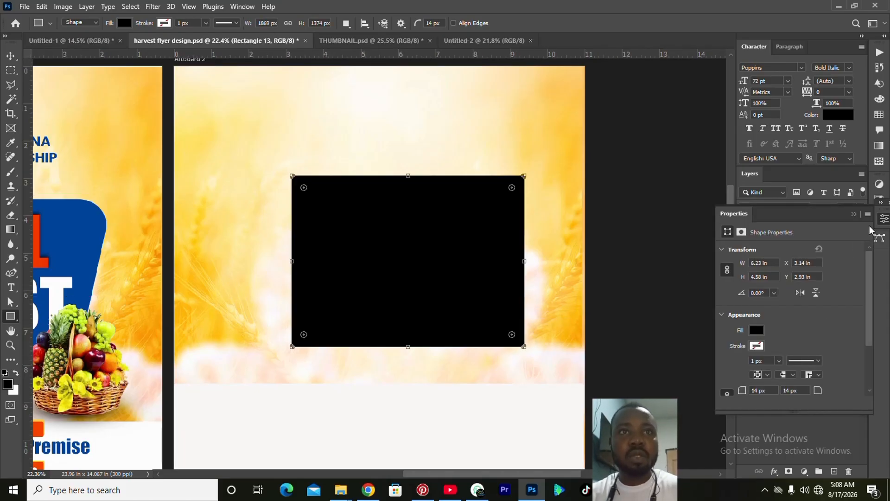
click(884, 223)
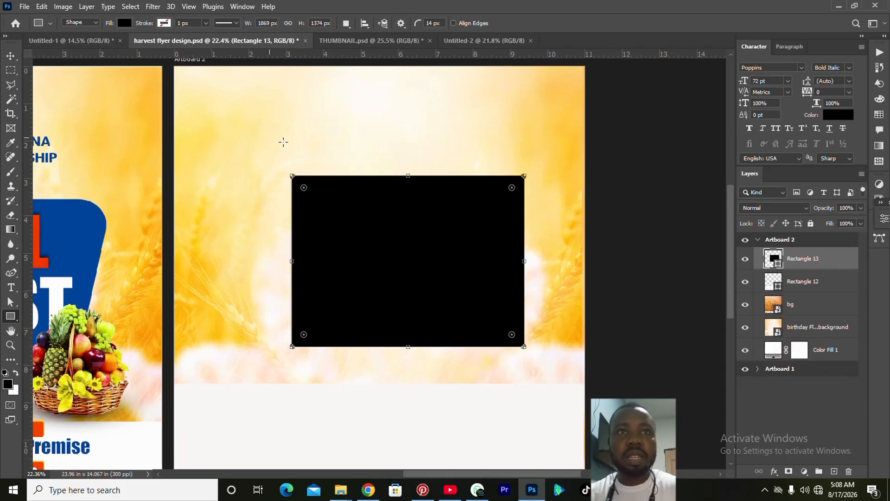
drag(304, 188, 325, 219)
click(11, 55)
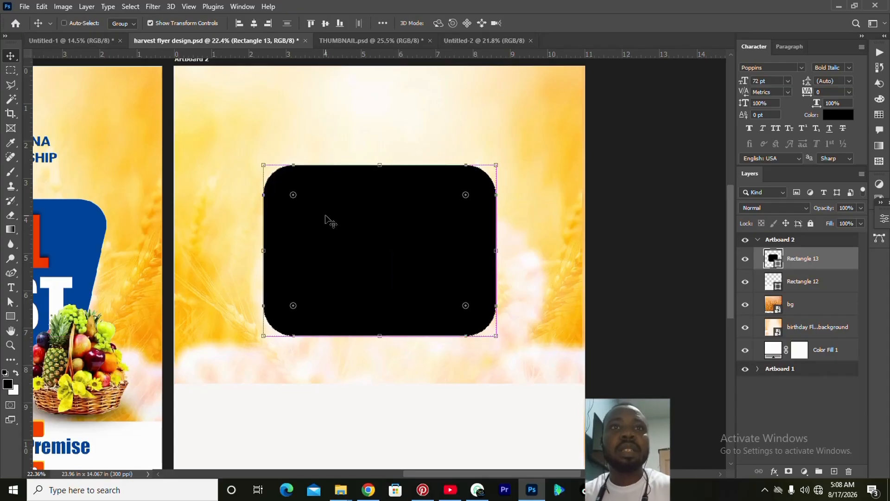
Step: Apply a Perspective transform that widens the black rectangle's upper edge to about 144.49%, and accept converting the live shape to a regular path
key(ctrl+t)
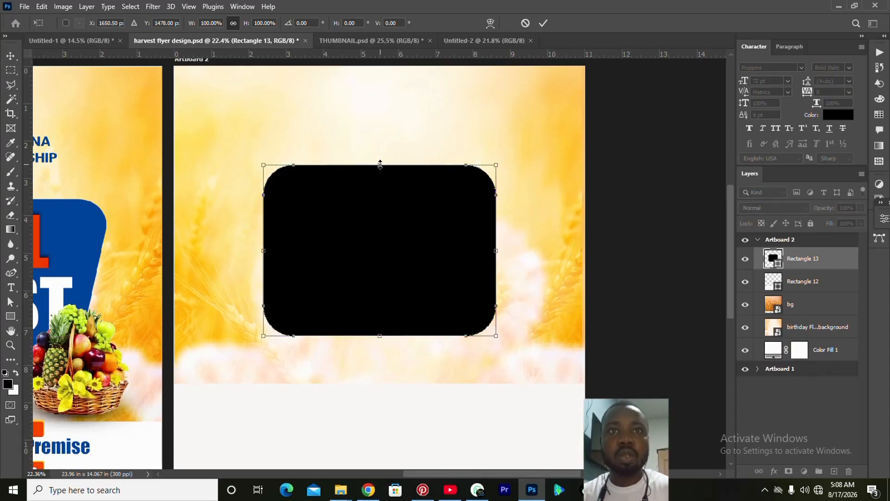
right_click(392, 184)
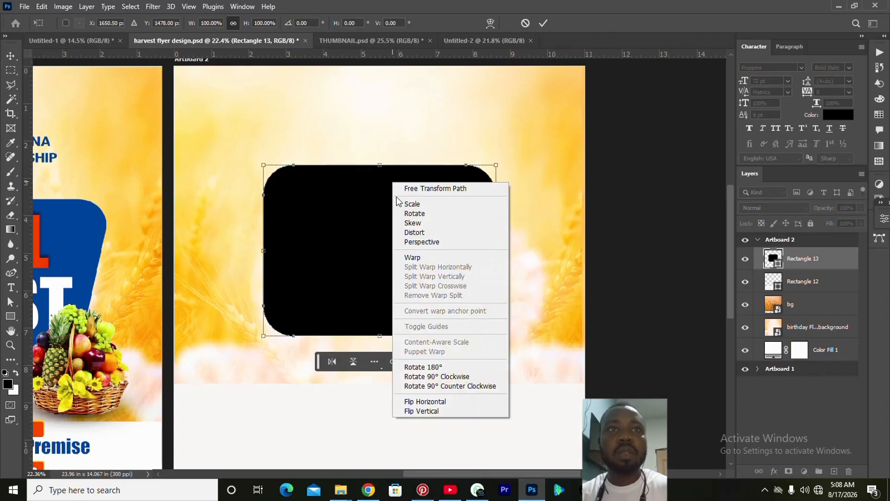
click(408, 242)
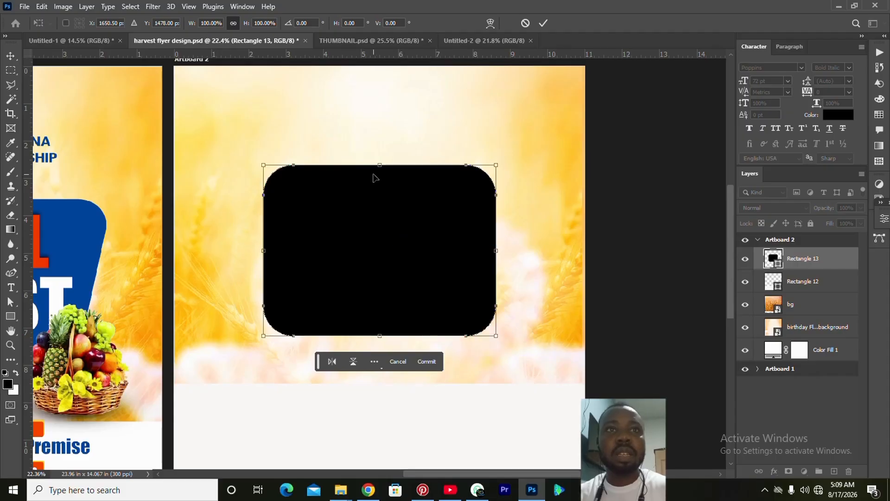
drag(262, 166, 210, 167)
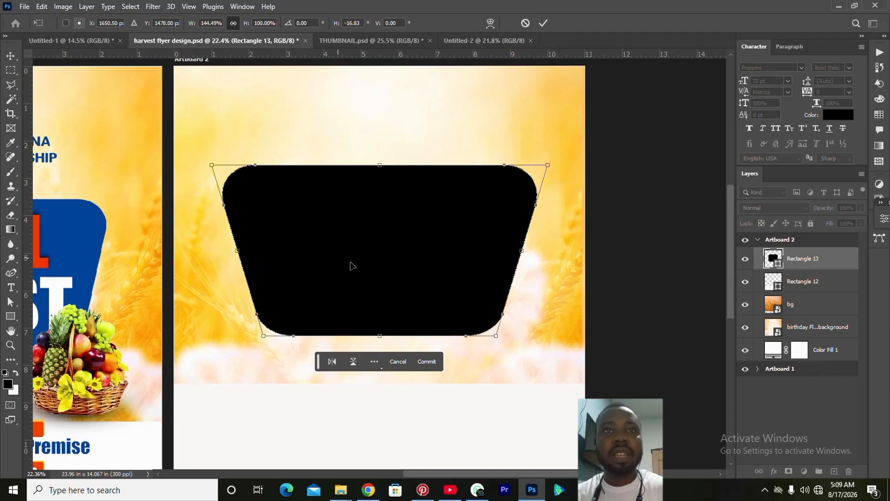
drag(384, 339, 380, 347)
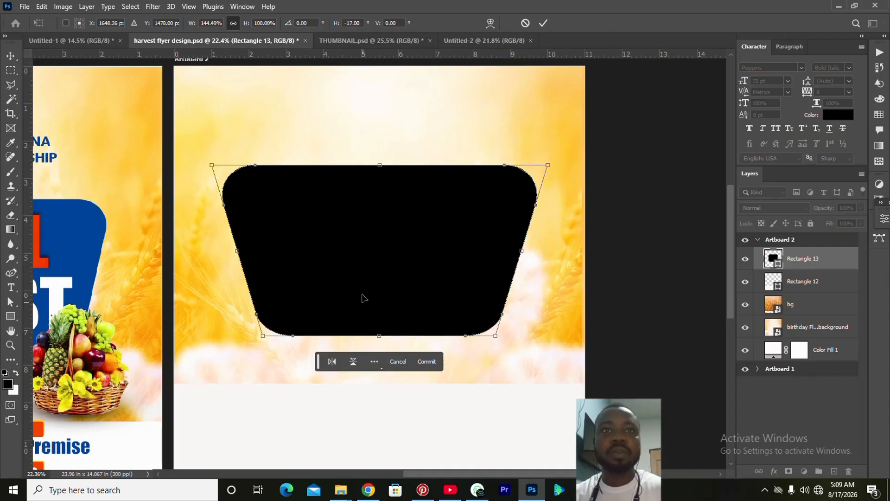
click(545, 21)
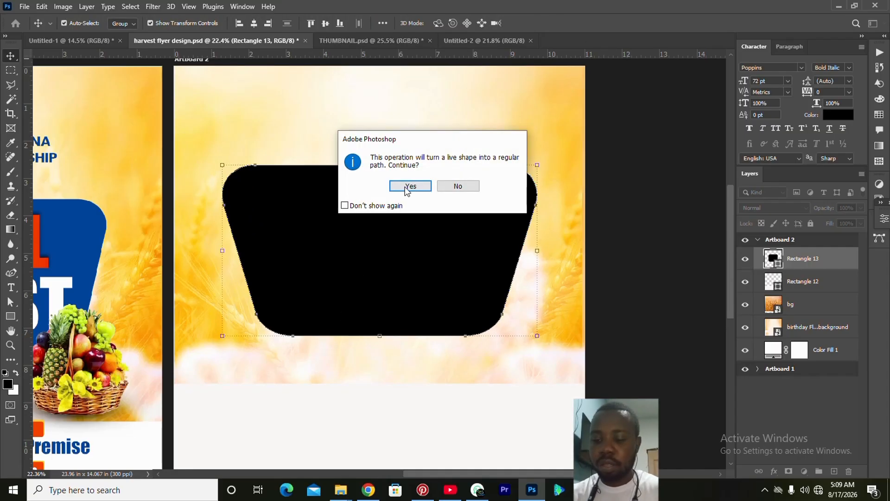
click(410, 186)
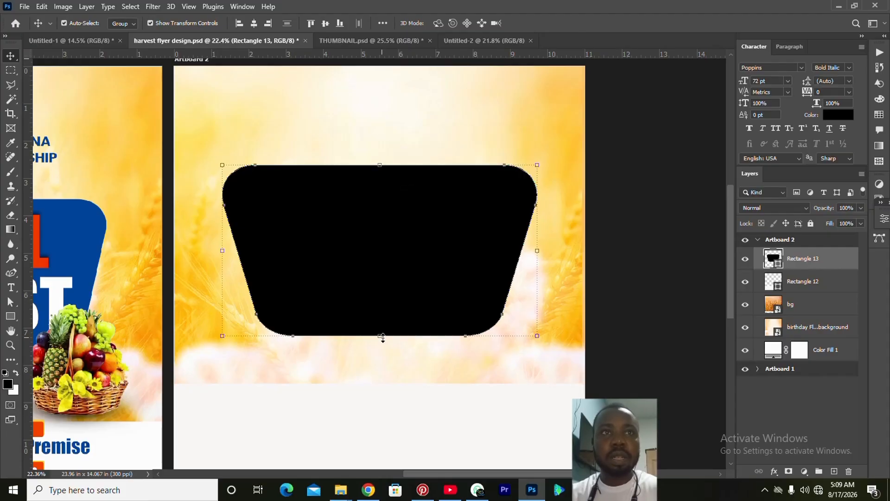
Step: Stretch the black trapezoid slightly taller from its lower edge, move it up a little, and deselect it
key(ctrl+t)
drag(383, 339, 383, 359)
key(Return)
drag(387, 294, 388, 288)
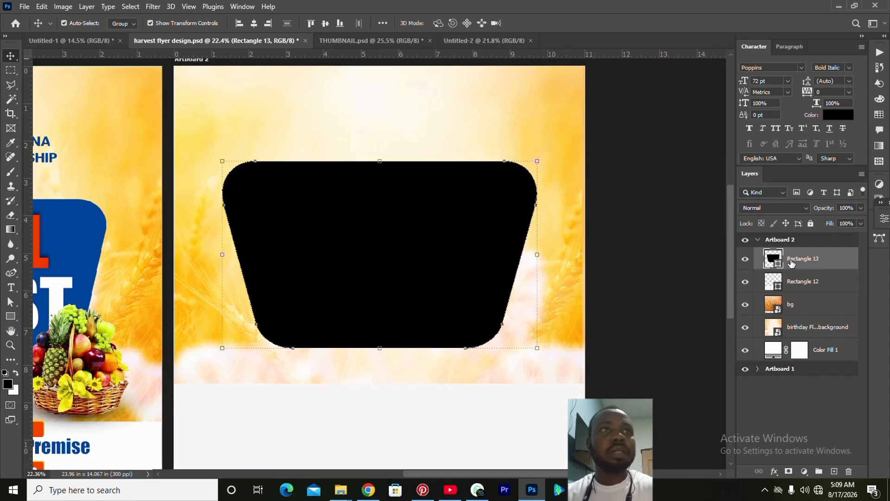
click(774, 391)
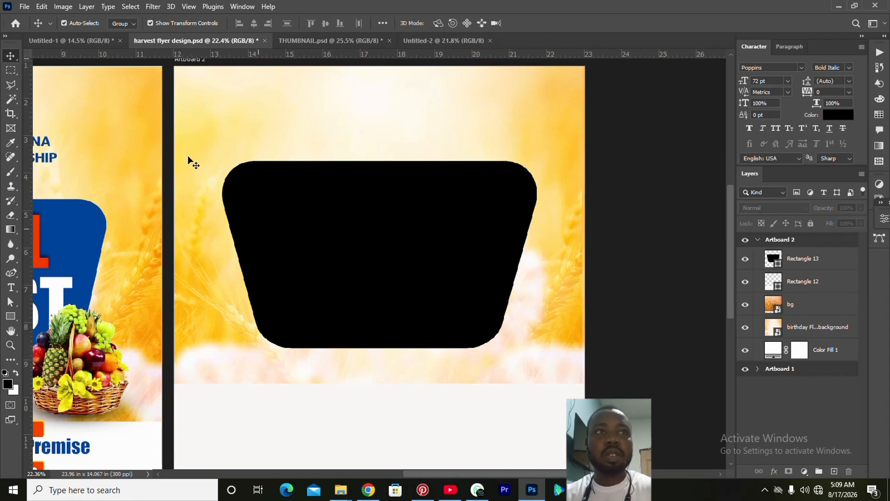
Step: Place wflogo from the Downloads folder as an embedded file, scaled down and positioned above the black trapezoid
click(30, 6)
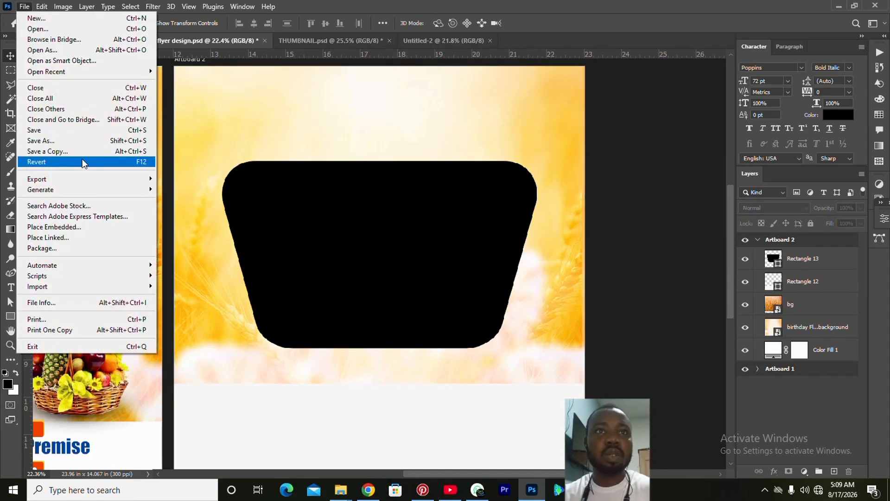
click(80, 229)
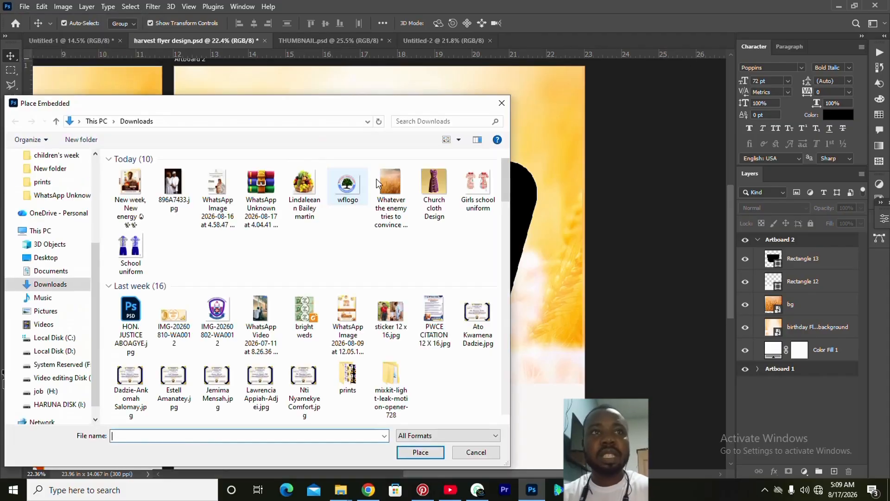
click(345, 193)
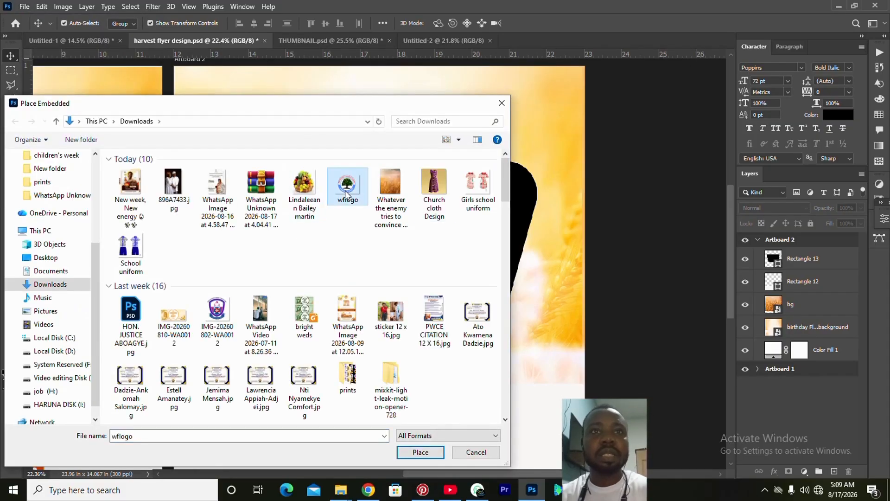
click(420, 452)
drag(331, 266, 449, 177)
key(Return)
drag(421, 119, 418, 99)
Step: Shrink the tree logo to about 1.2 in wide and keep it near Artboard 2's upper edge, just right of centre
drag(731, 250, 731, 244)
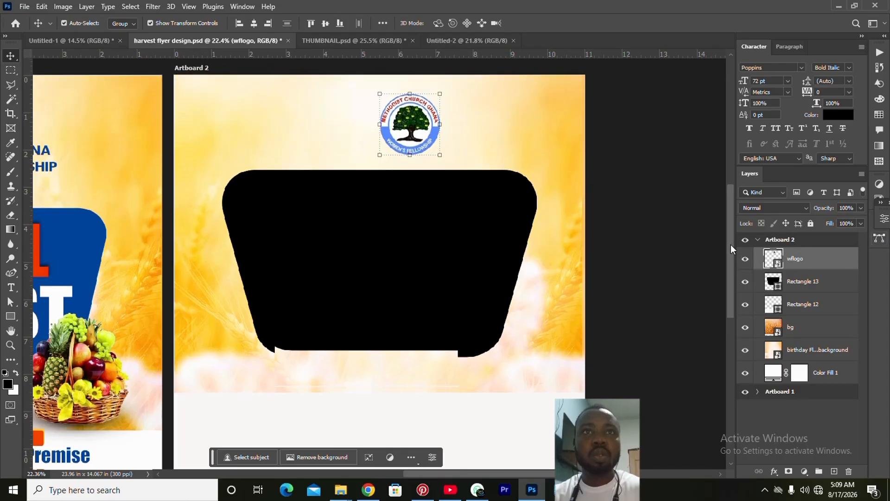
drag(414, 137, 417, 129)
key(ctrl+t)
drag(411, 165, 413, 130)
key(Return)
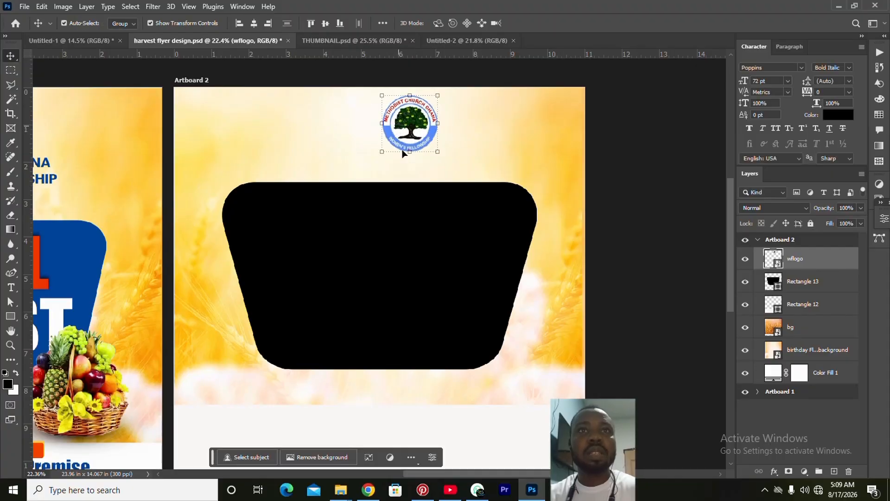
click(382, 153)
drag(371, 153, 430, 135)
key(Return)
click(623, 202)
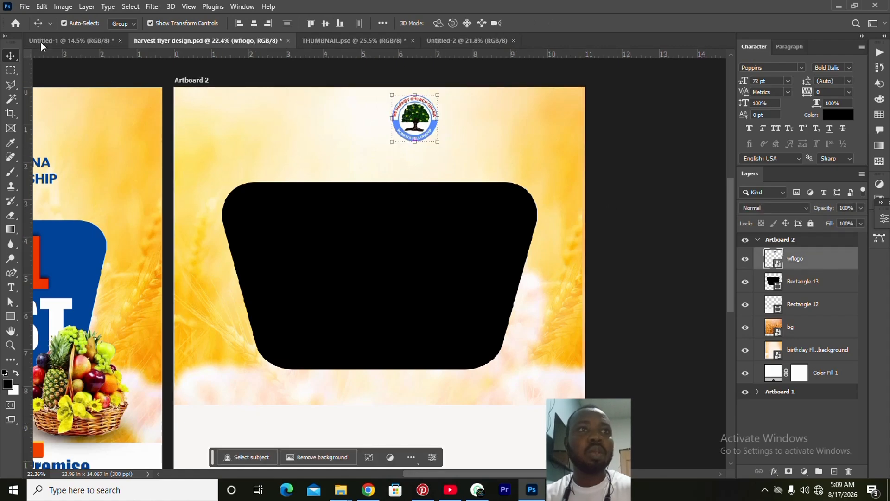
Step: Start placing an embedded file and browse to New folder inside my works DESKTOP on the HARUNA DISK (I:) drive
click(22, 8)
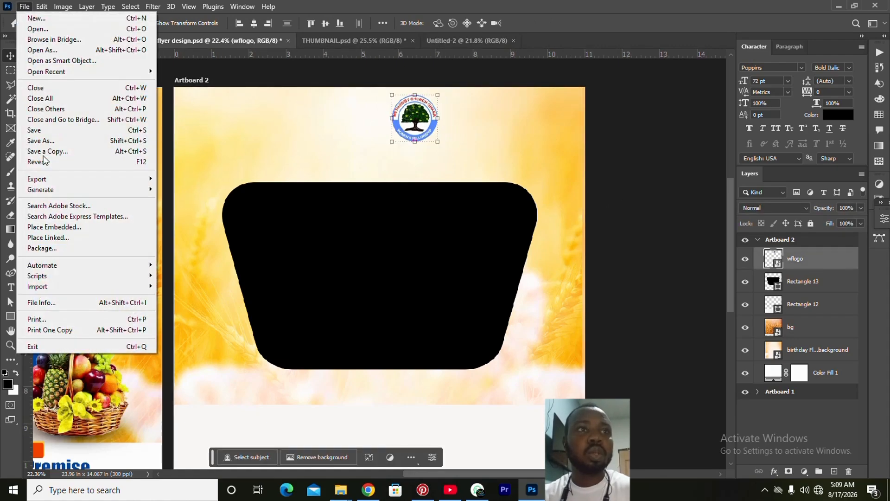
click(63, 227)
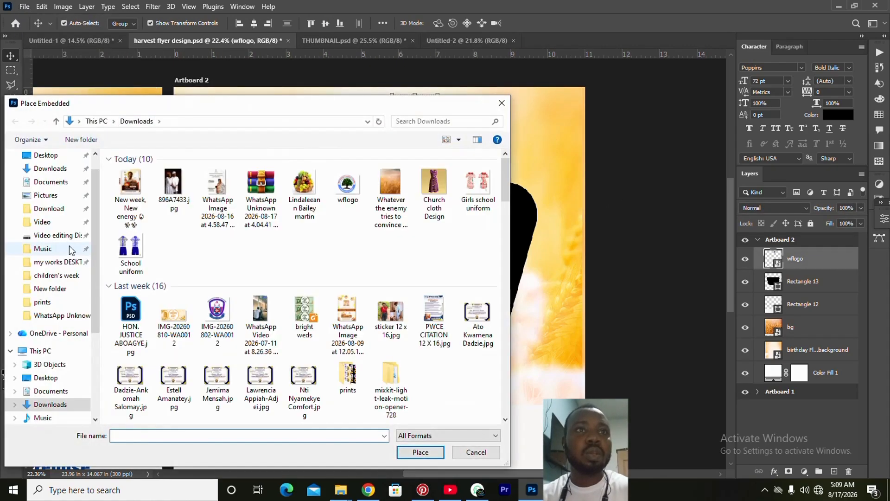
click(54, 289)
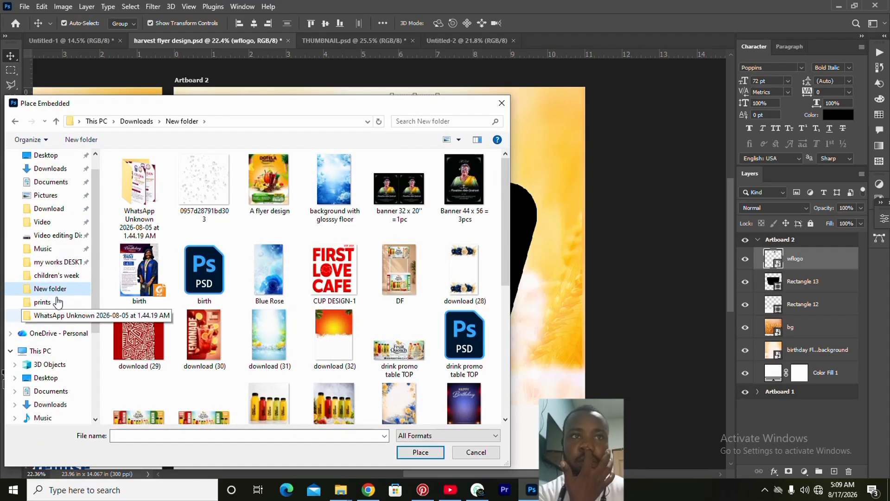
click(52, 235)
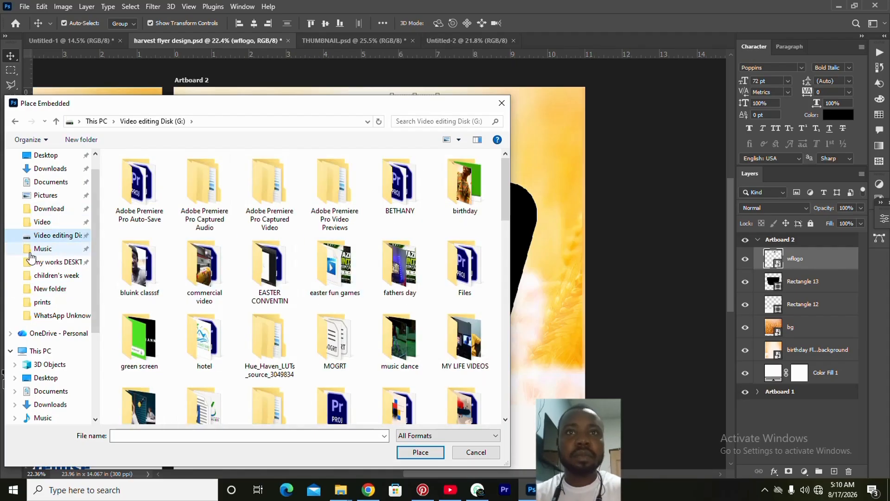
click(71, 262)
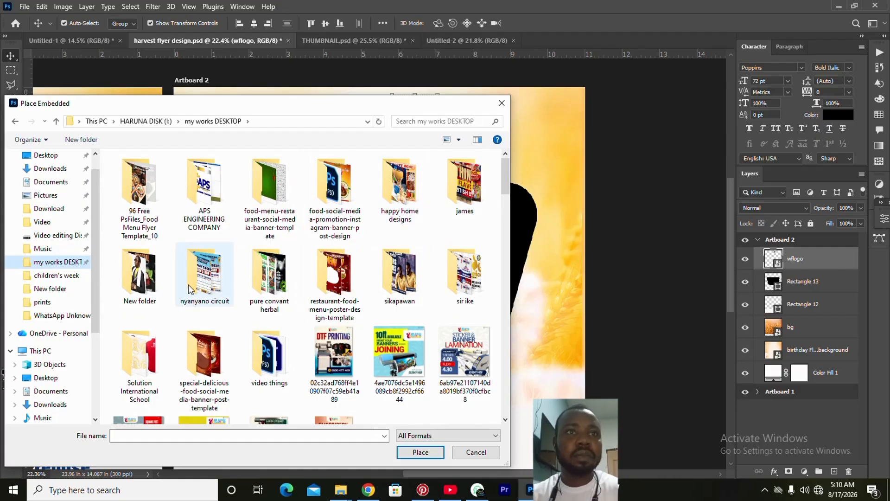
click(158, 280)
double_click(158, 280)
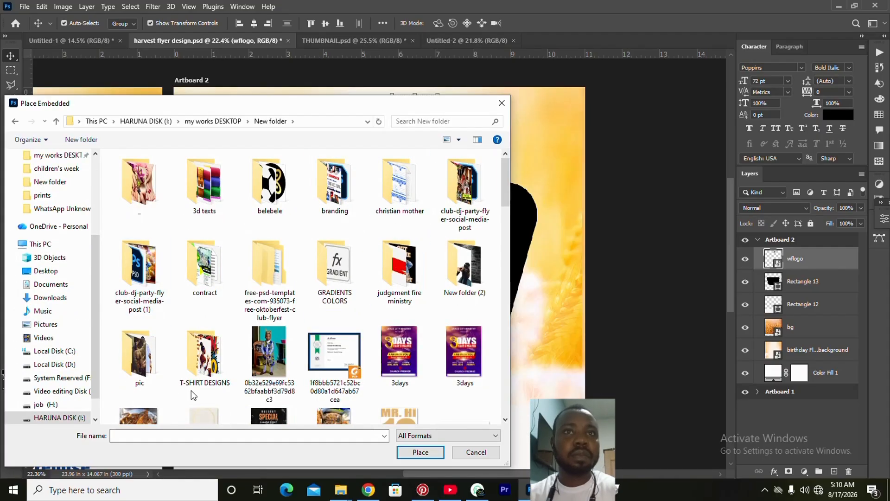
Step: Go through New folder (2) to the LOGO folder inside doe, and place the jdh logo as an embedded file
double_click(463, 268)
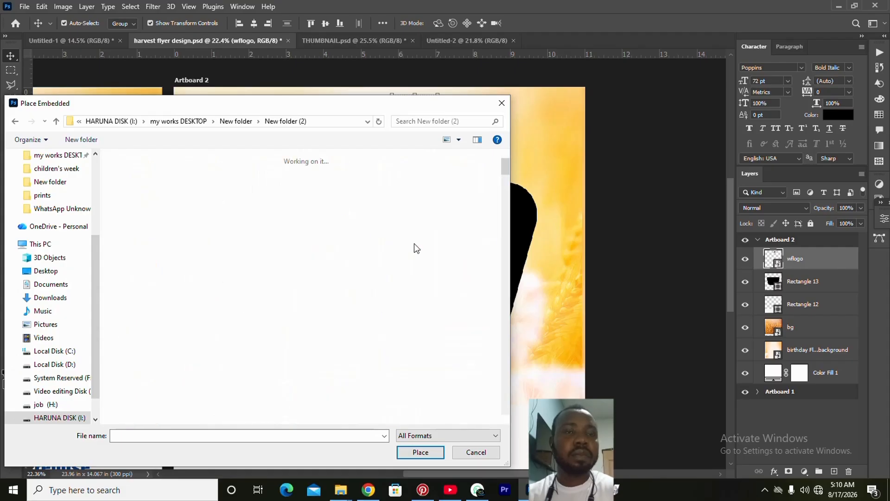
double_click(399, 185)
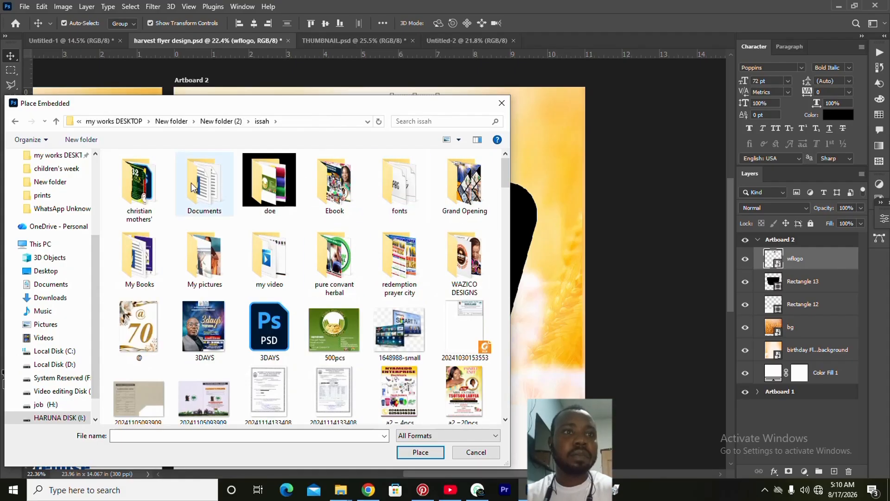
double_click(264, 187)
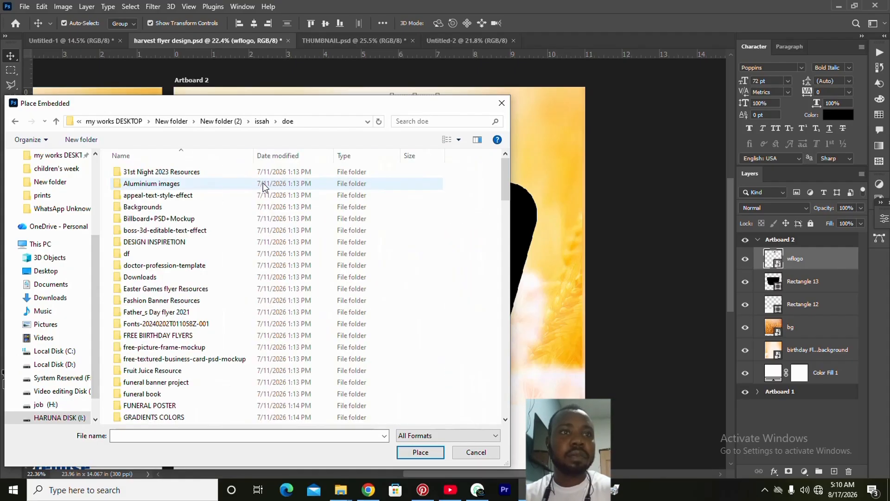
scroll(239, 301, down, 2)
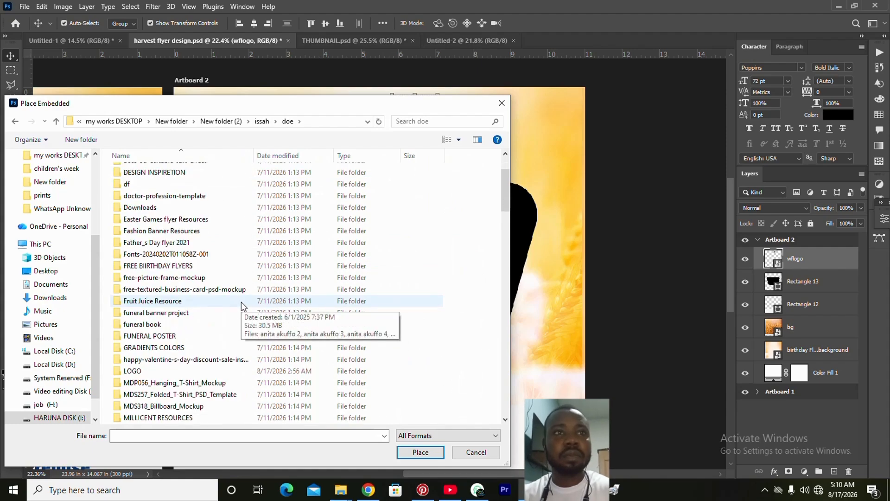
double_click(200, 371)
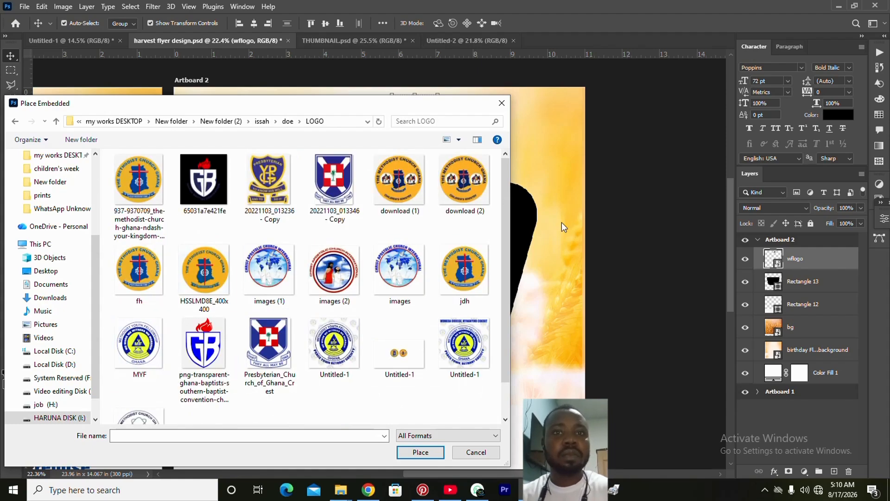
click(463, 270)
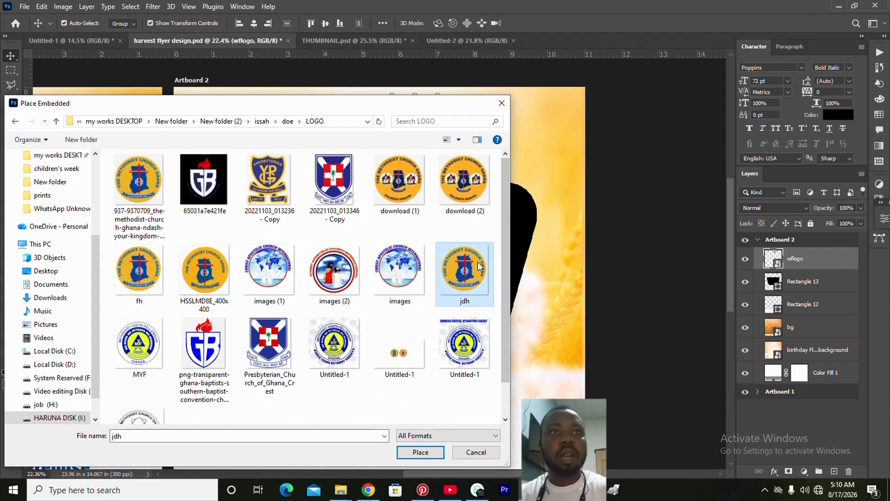
click(435, 452)
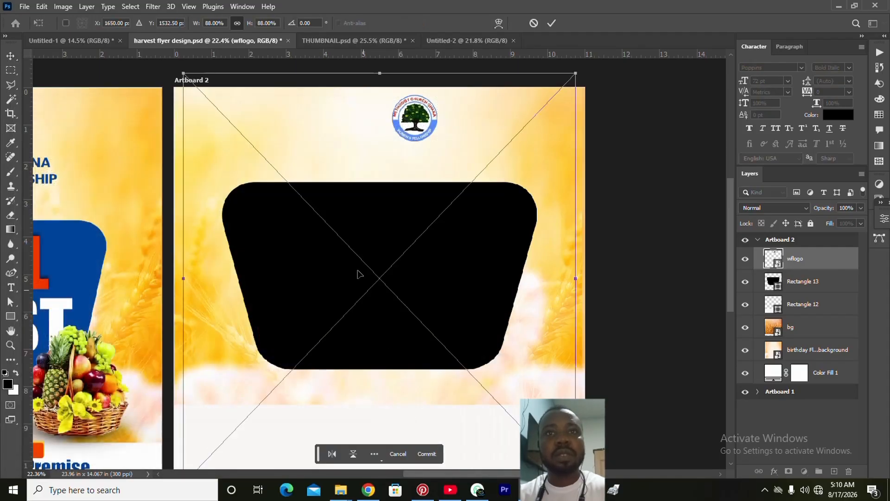
Step: Scale the placed jdh logo down to about 1.1 in wide and position it left of the tree logo near Artboard 2's upper edge
drag(185, 283, 498, 321)
drag(528, 278, 334, 139)
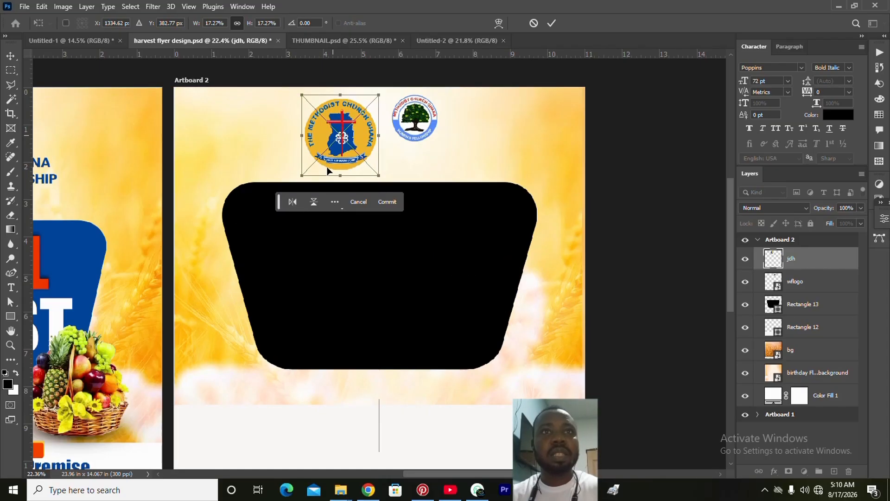
drag(339, 177, 341, 147)
key(Return)
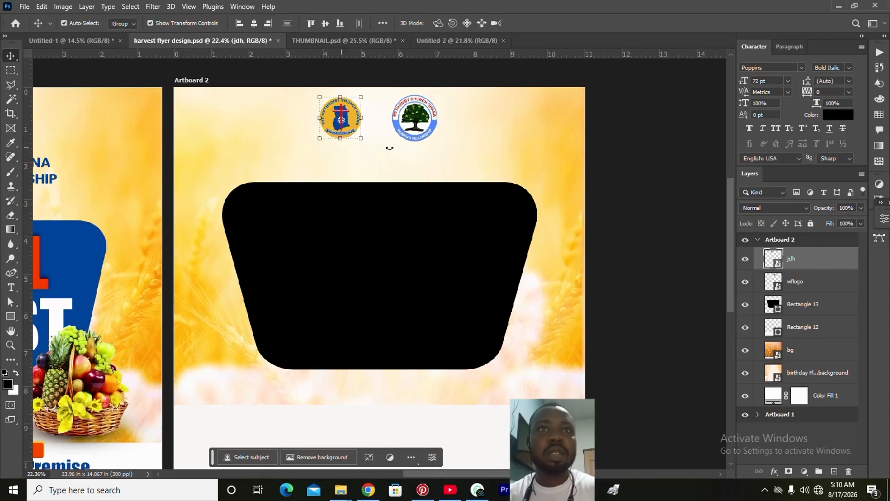
Step: Move the tree logo closer to the Methodist Church Ghana logo and enlarge both logos to about 1.3 in wide
click(430, 121)
drag(414, 120, 384, 114)
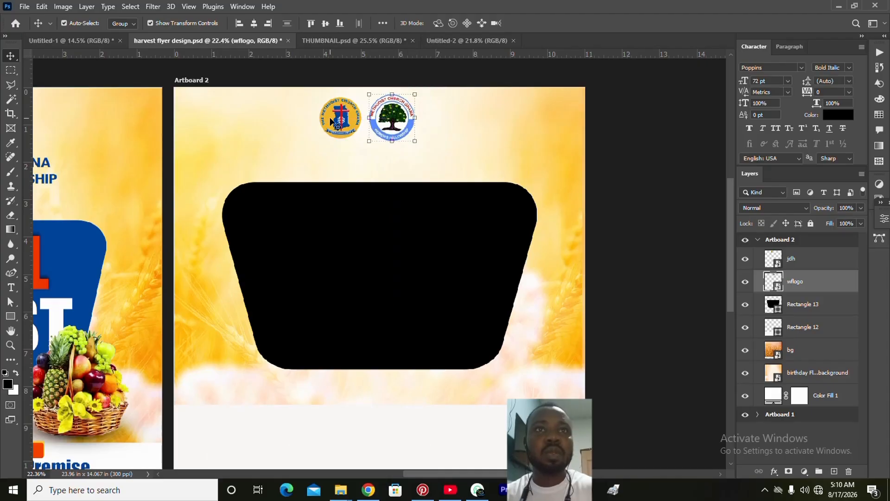
click(341, 126)
drag(337, 141, 335, 126)
key(Return)
click(381, 126)
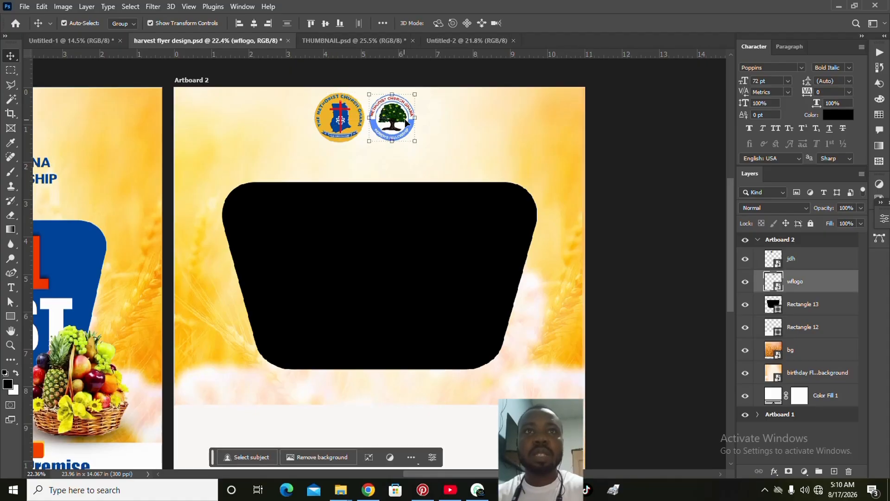
drag(417, 100, 427, 90)
key(Return)
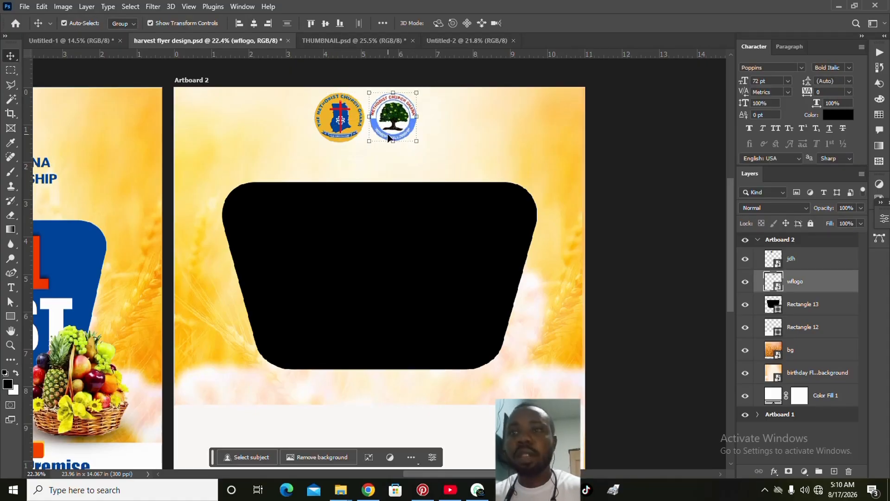
Step: Group the jdh and wflogo layers and name the group logoi
click(389, 138)
shift+click(344, 136)
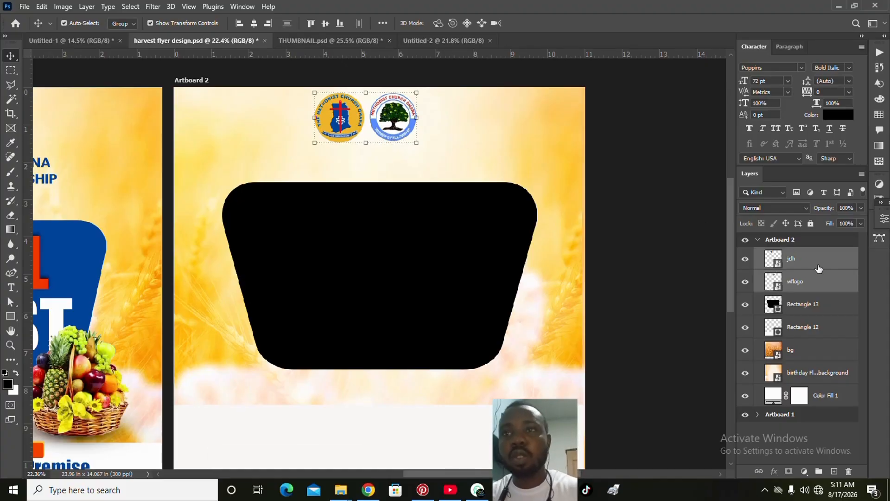
key(ctrl)
key(ctrl+g)
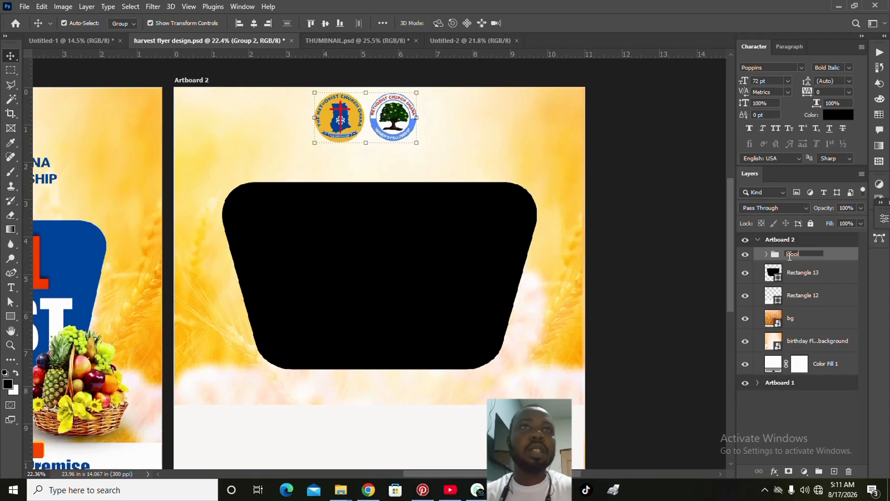
key(Return)
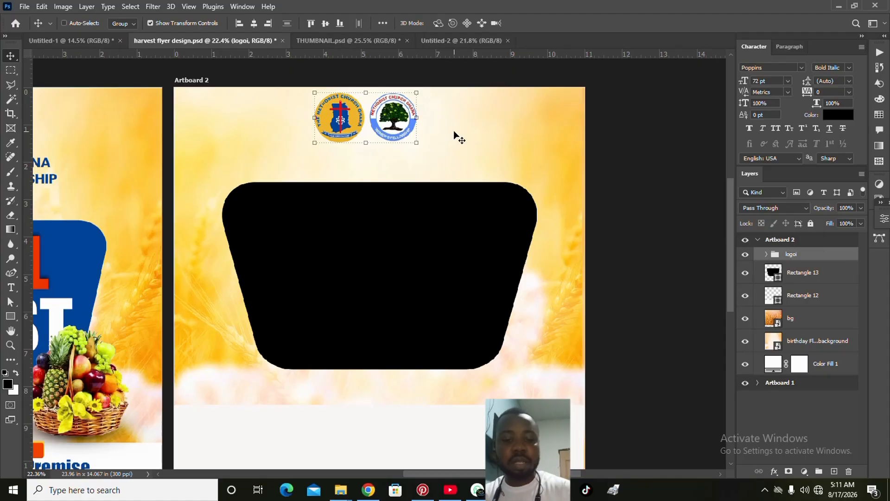
Step: Centre the logo group horizontally on Artboard 2 and deselect everything
key(ctrl+a)
click(255, 24)
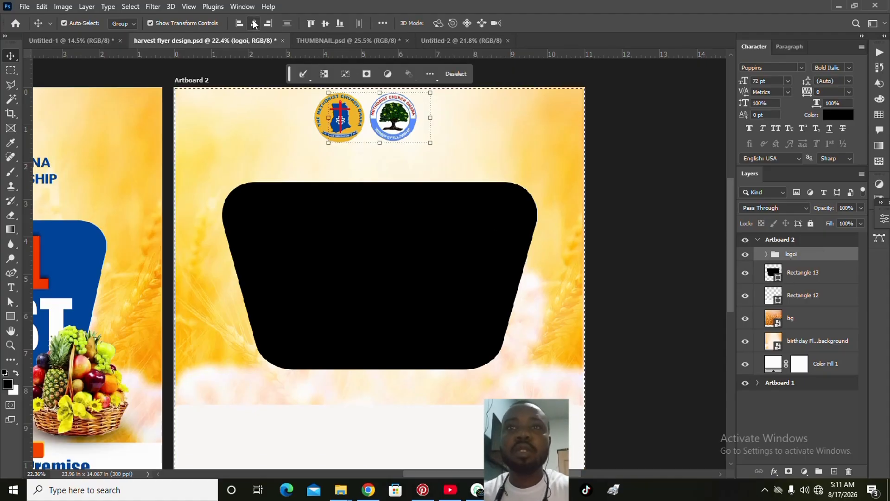
key(ctrl+d)
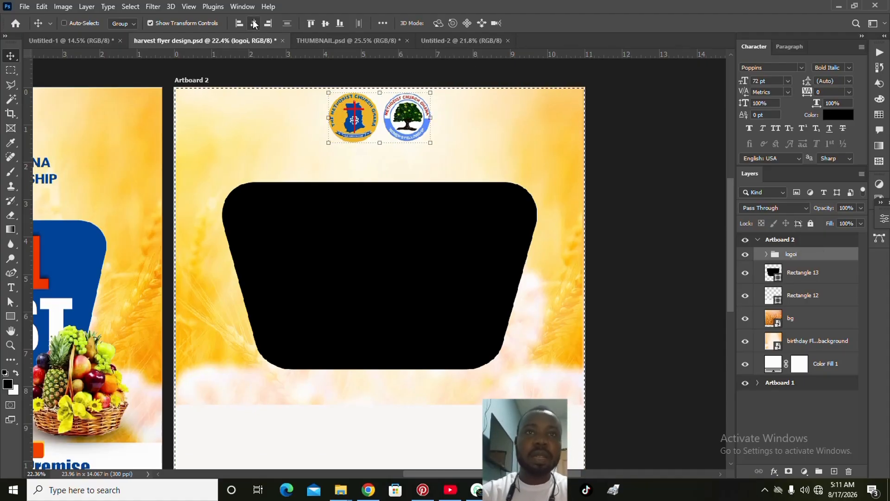
click(648, 239)
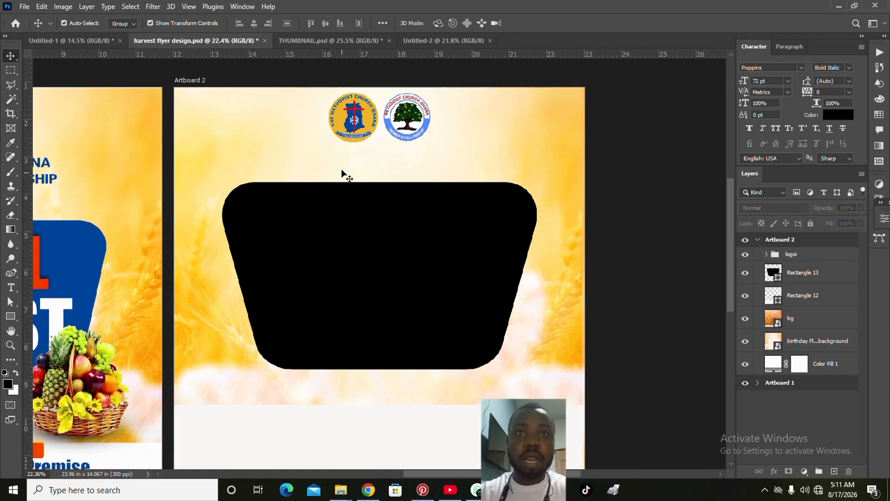
Step: Recolour the black trapezoid with blue 094ca1 sampled from the Methodist Church Ghana logo, and deselect it
key(t)
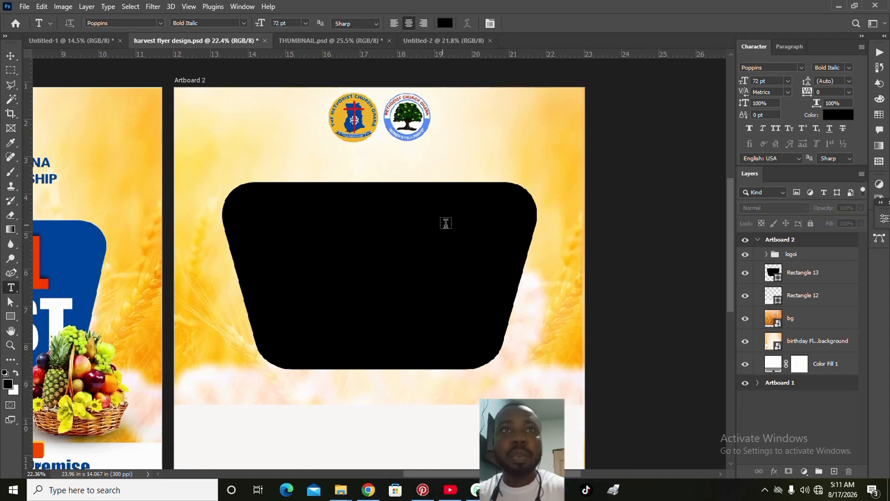
key(v)
click(434, 243)
double_click(783, 280)
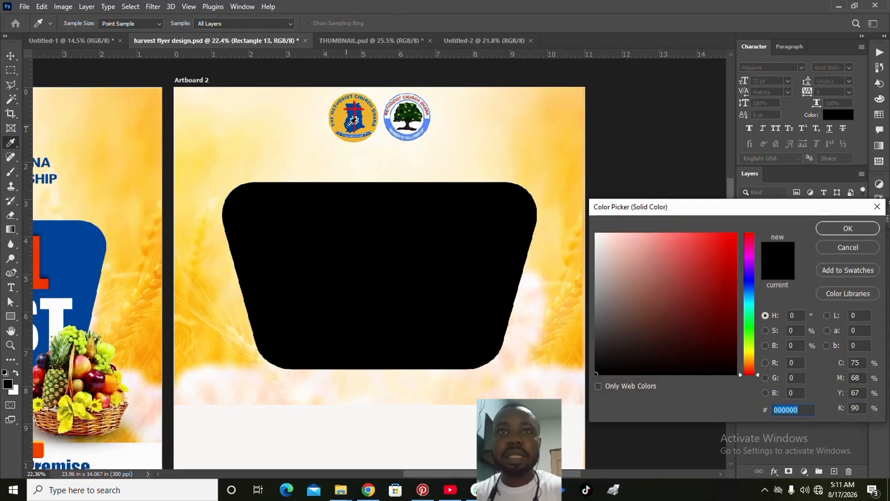
click(351, 123)
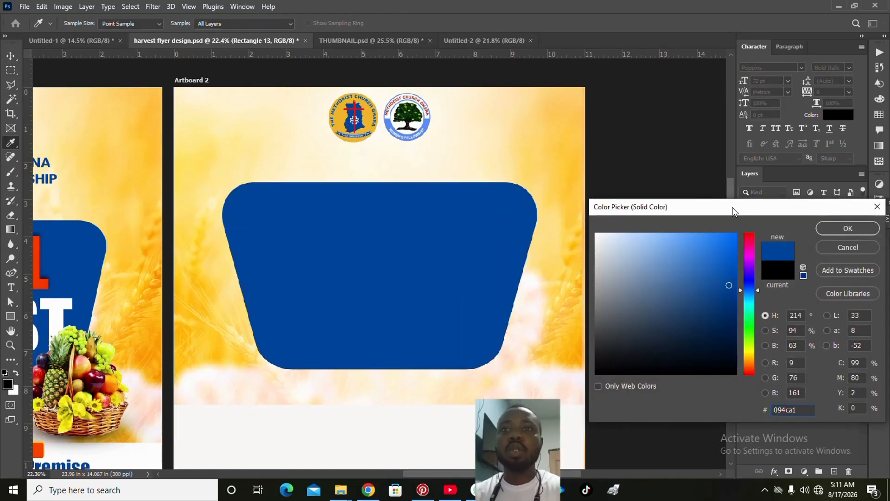
click(848, 229)
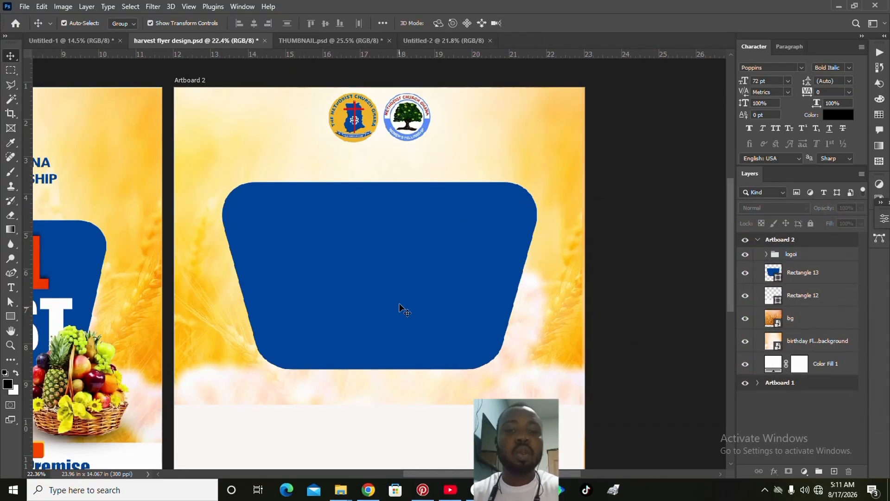
click(659, 274)
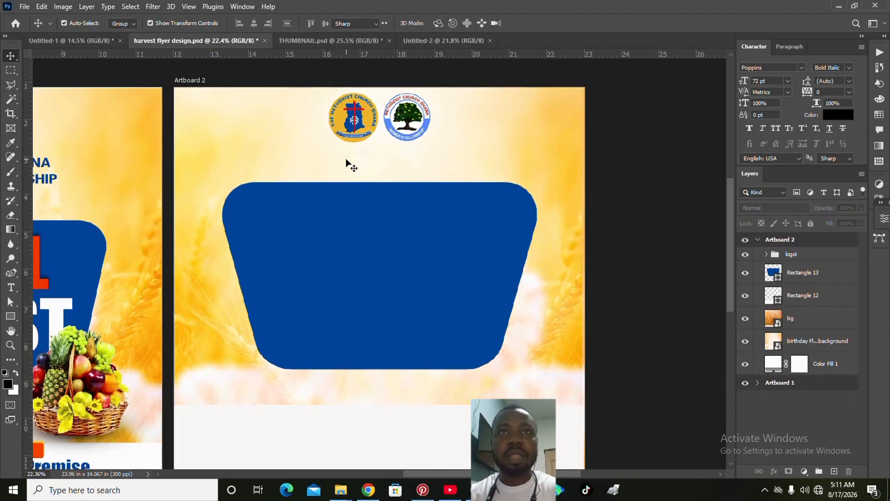
key(t)
click(375, 167)
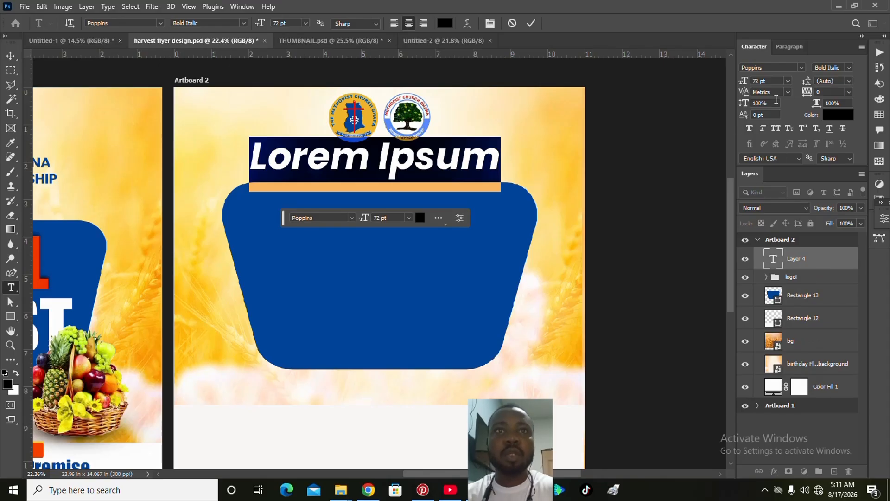
click(849, 67)
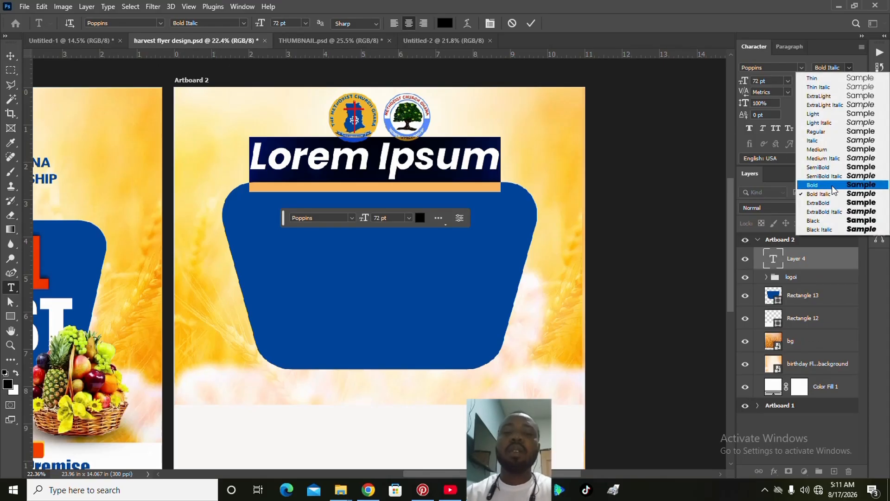
click(819, 163)
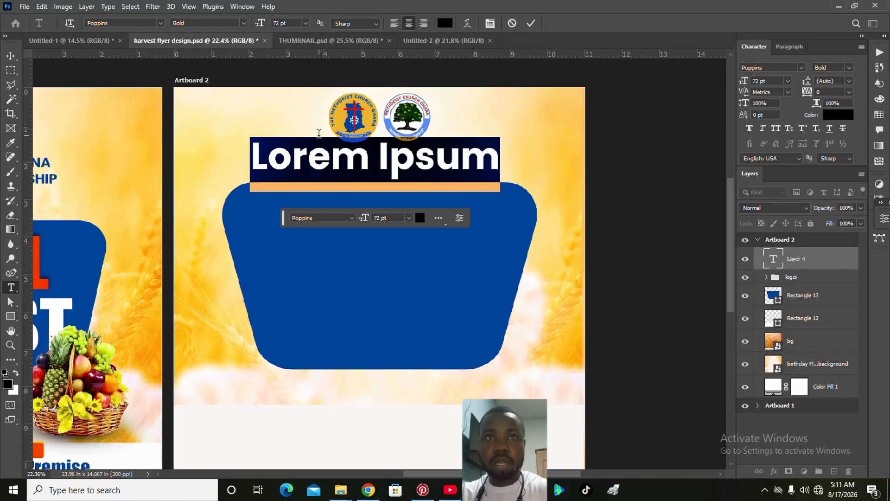
text(them)
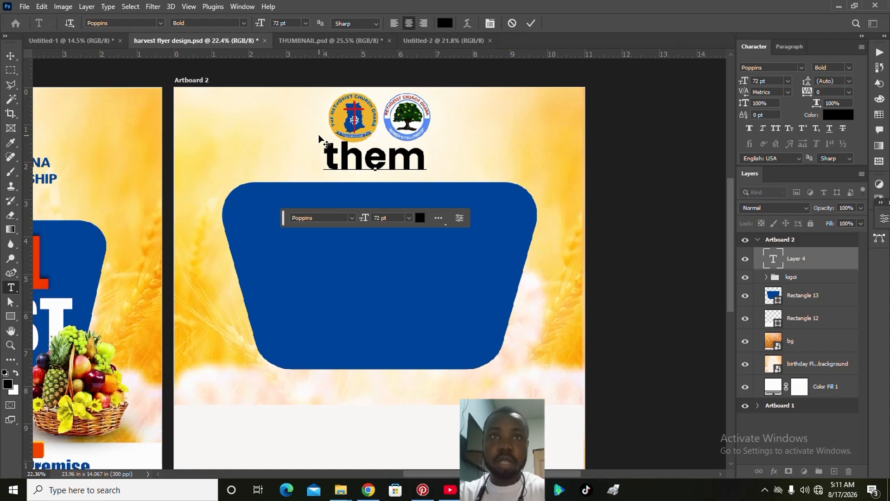
key(BackSpace)
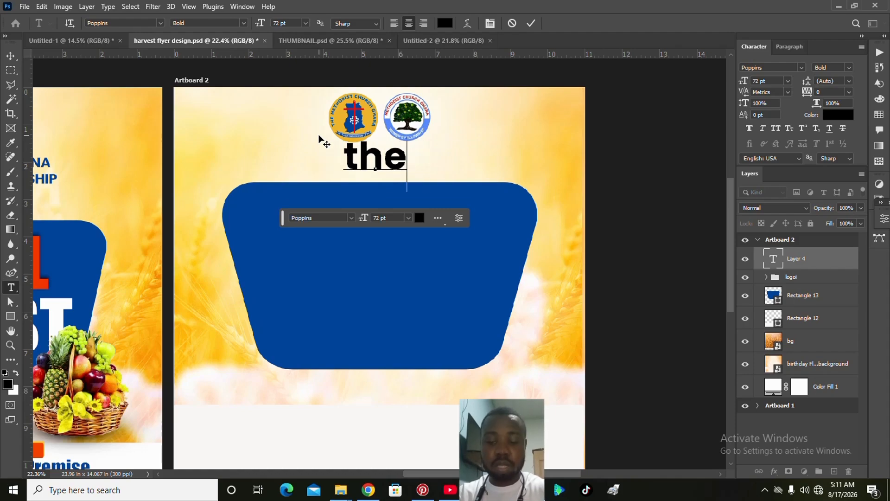
text(methi)
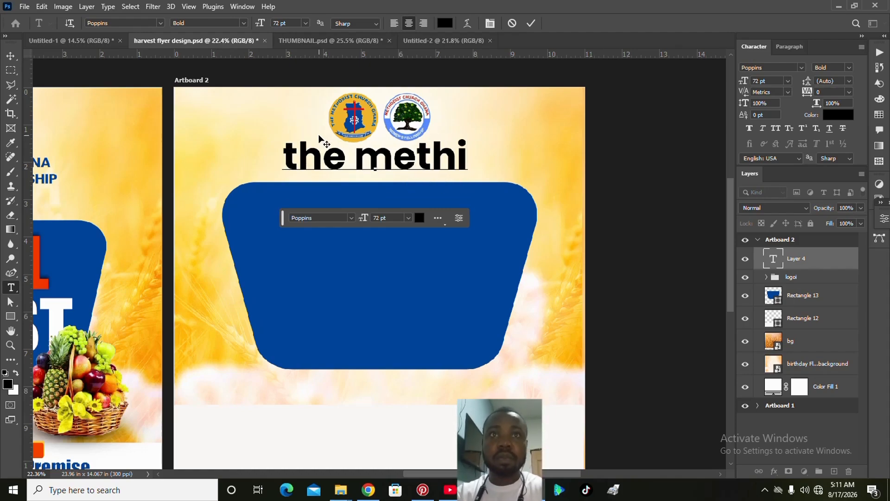
key(BackSpace)
text(ode)
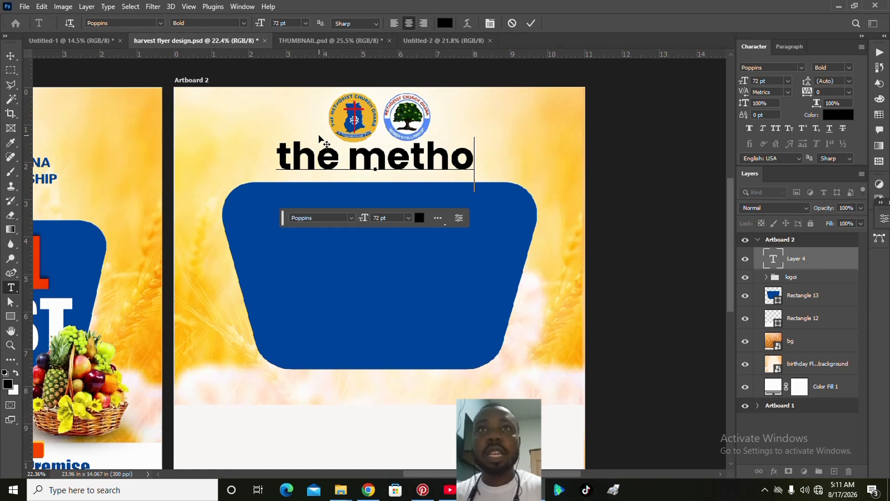
key(BackSpace)
key(BackSpace)
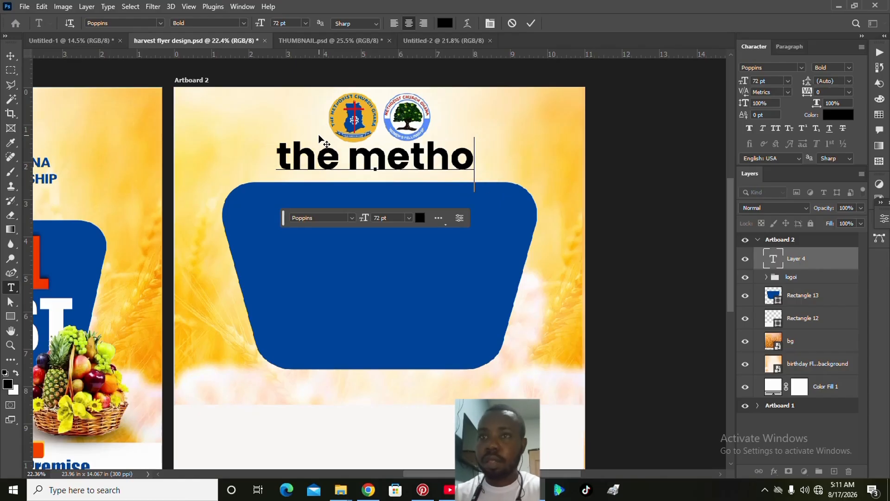
click(531, 25)
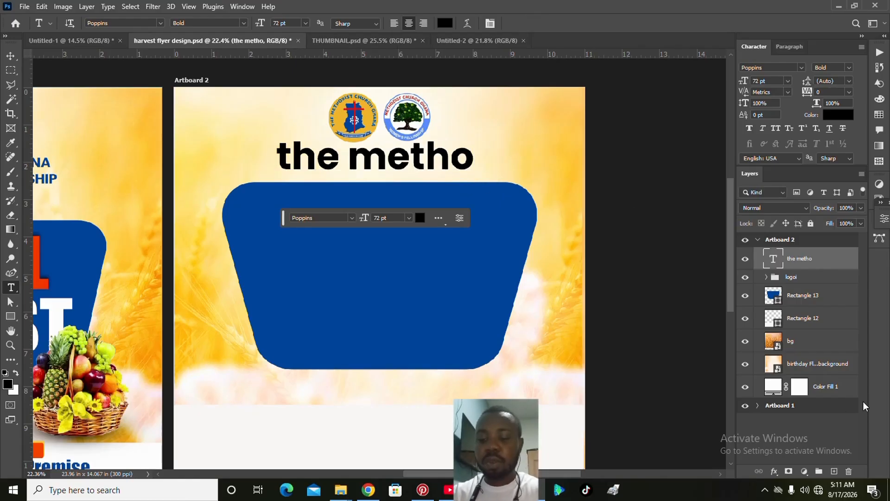
key(Delete)
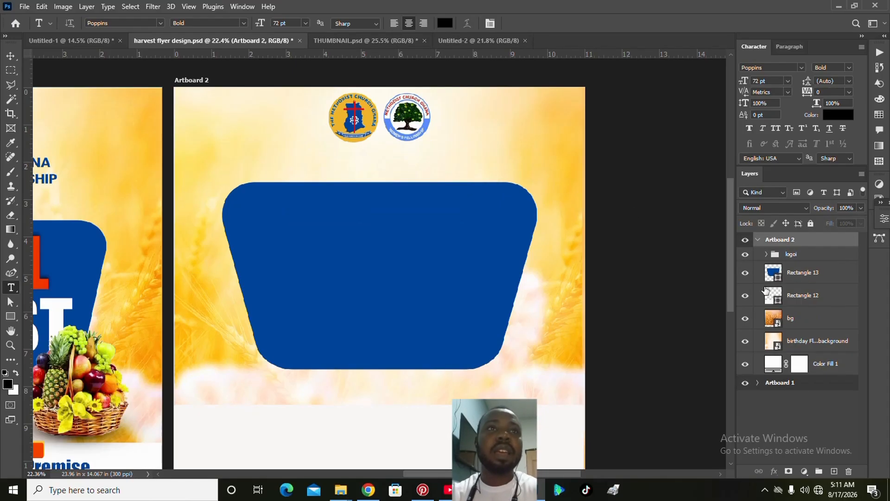
Step: Set the Move tool to auto-select layers, duplicate Artboard 1's three-line church name text and place the copy beneath the logos on Artboard 2
key(v)
key(ctrl+0)
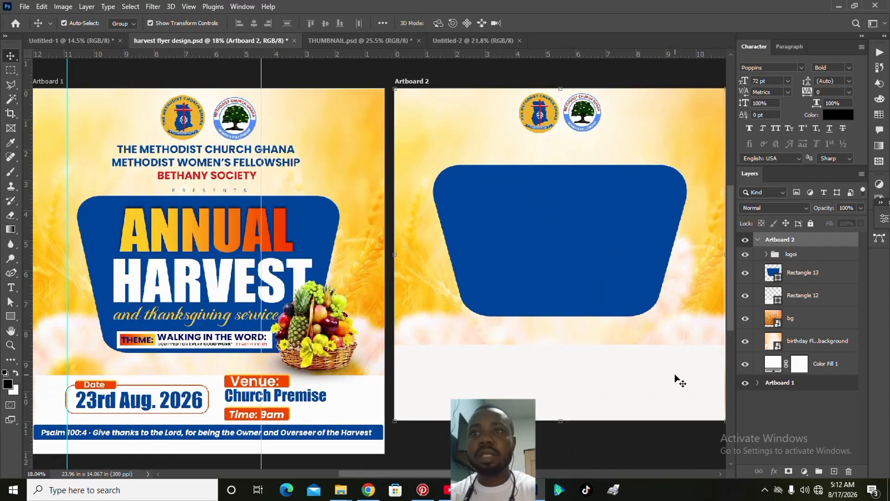
click(198, 165)
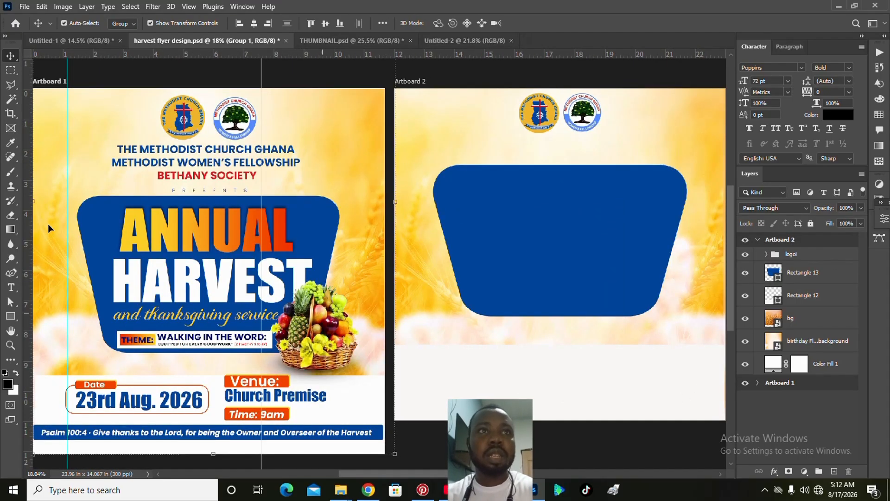
click(122, 23)
click(121, 41)
click(190, 165)
key(ctrl)
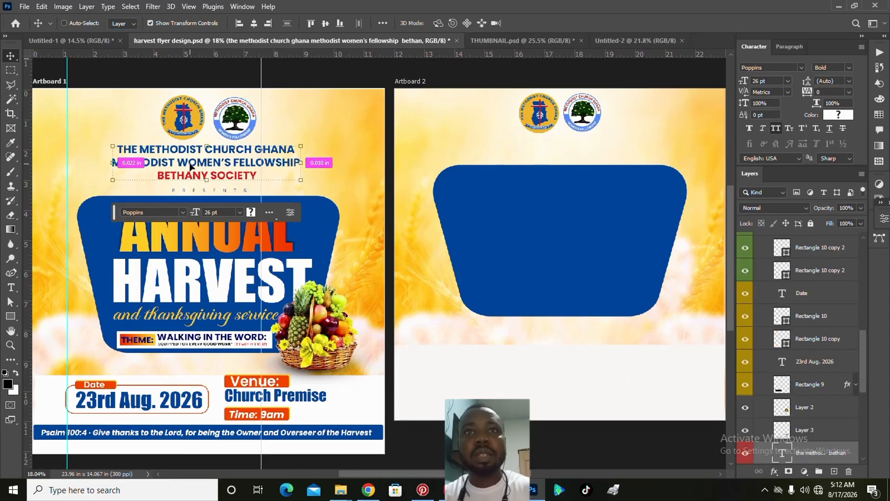
key(ctrl+j)
drag(194, 166, 554, 157)
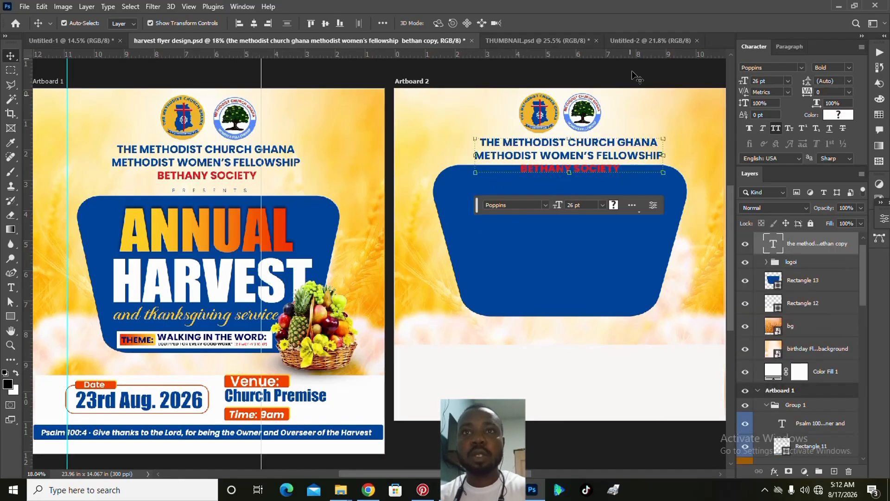
Step: Move the blue panel on Artboard 2 down to clear the BETHANY SOCIETY line, and deselect it
drag(586, 258, 605, 281)
click(346, 84)
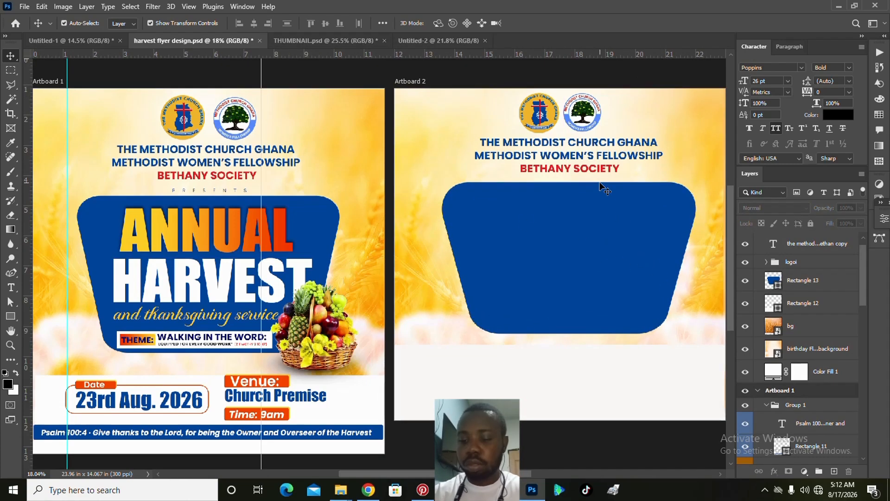
Step: Zoom in on Artboard 2, select its whole area and centre the church name text horizontally on it
click(625, 225)
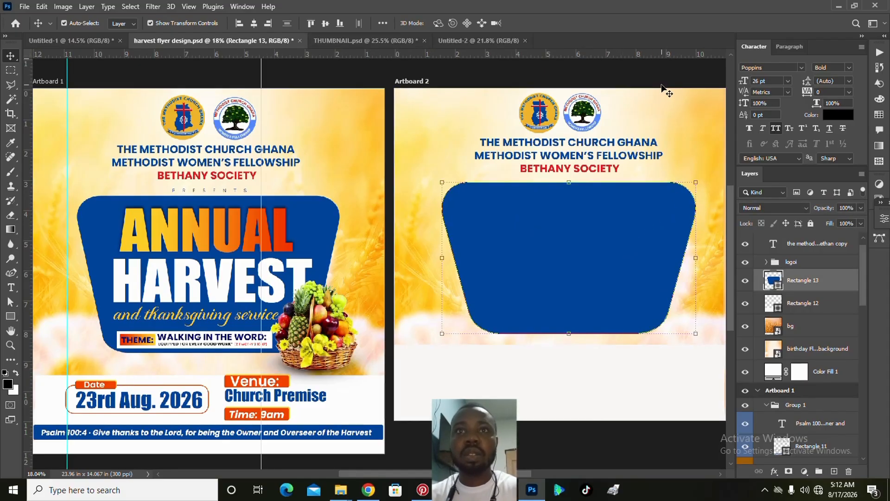
right_click(662, 87)
click(632, 102)
right_click(638, 109)
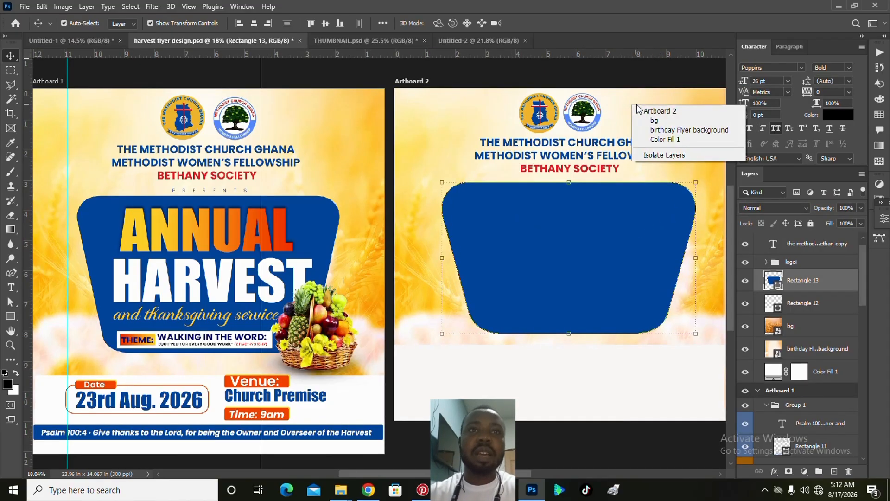
click(658, 111)
key(ctrl+0)
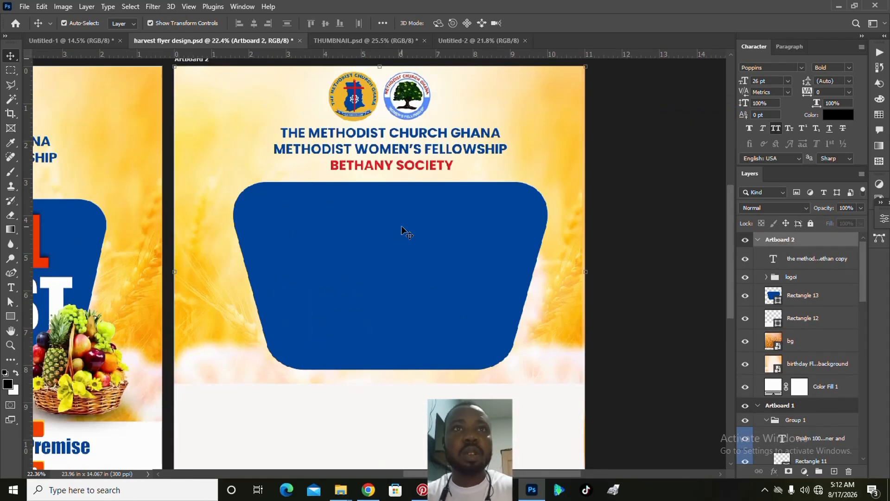
click(368, 147)
key(ctrl+a)
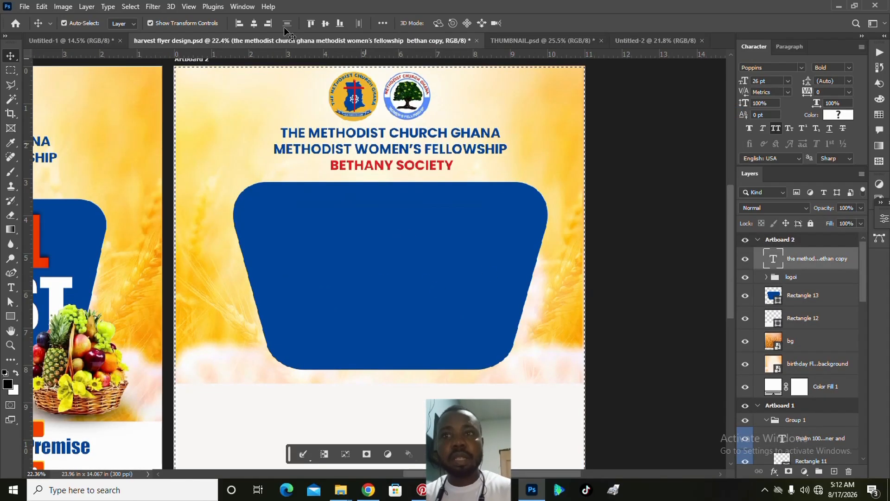
click(255, 24)
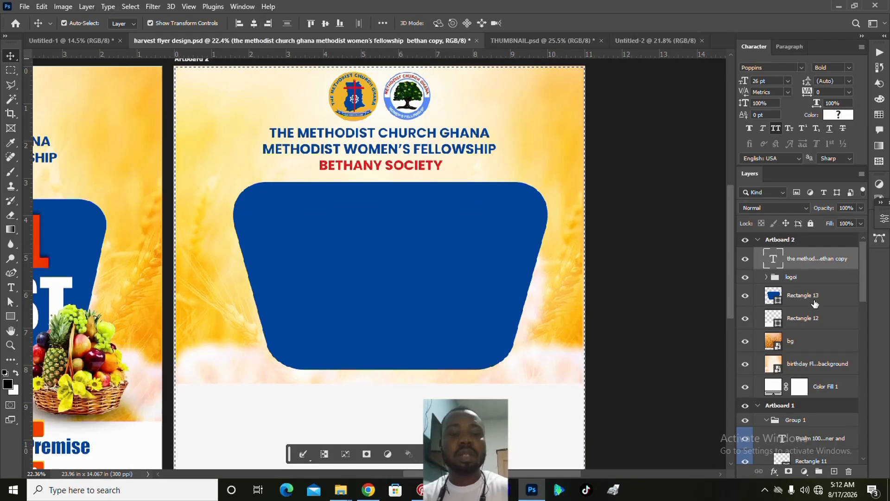
Step: Centre the blue tapered panel horizontally on Artboard 2, and clear the selection
click(773, 295)
click(257, 27)
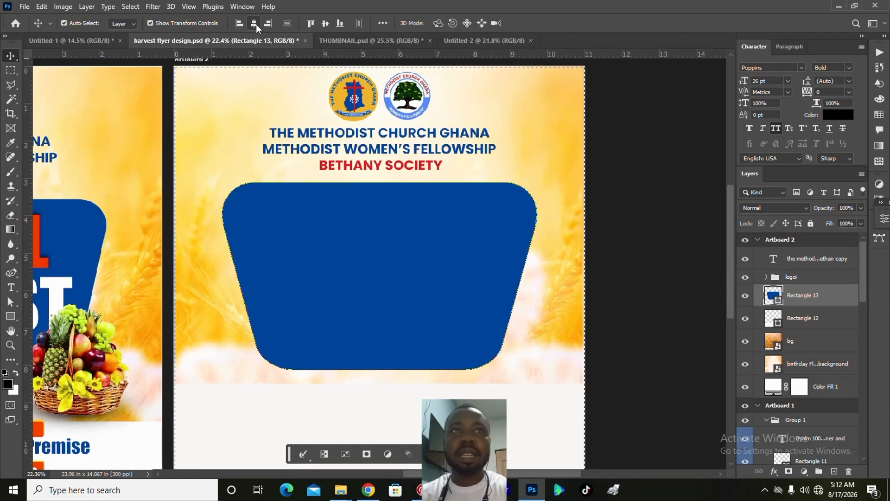
key(ctrl+d)
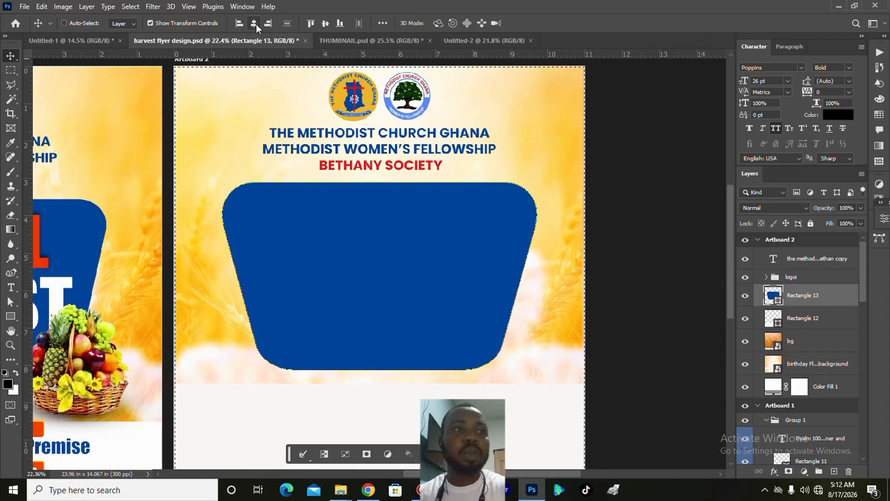
click(598, 287)
Step: Start a text line inside the blue panel in the Impact font, coloured off-white f9f7f7
click(10, 288)
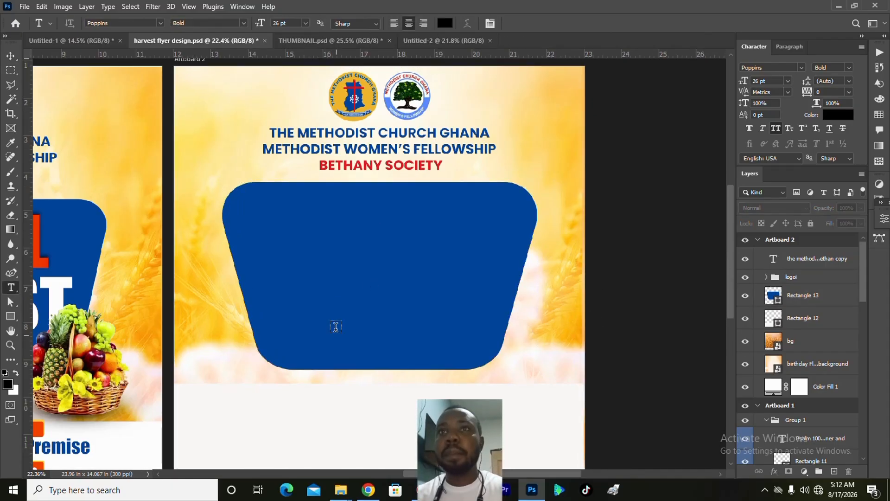
click(339, 308)
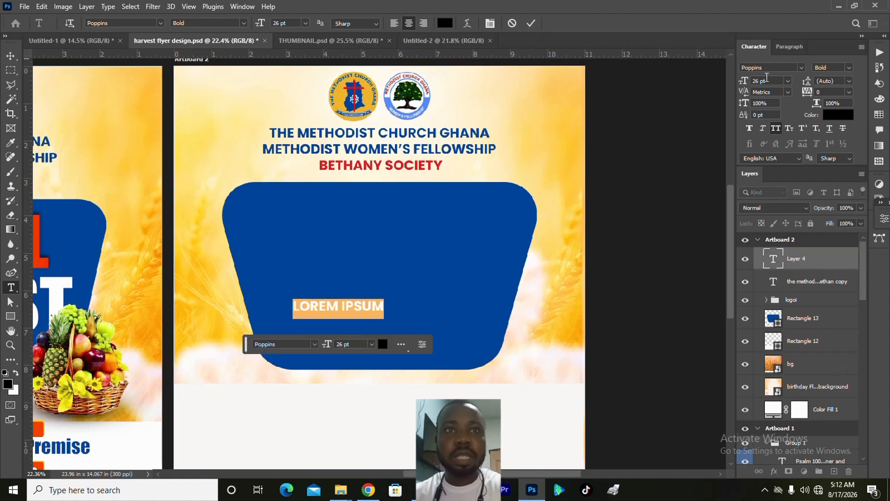
click(766, 67)
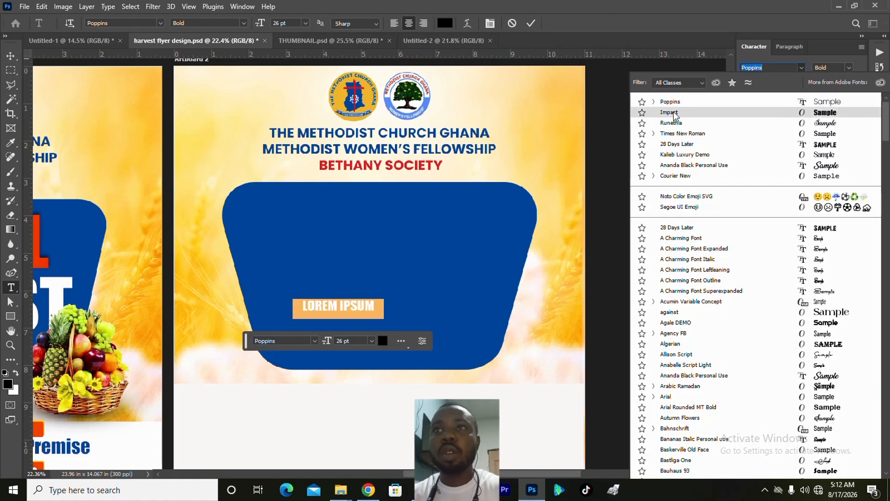
click(672, 112)
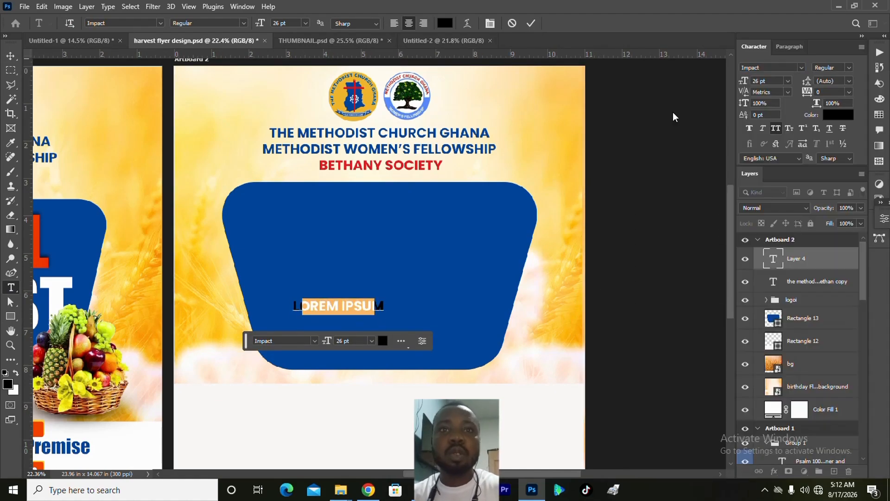
click(829, 115)
click(597, 236)
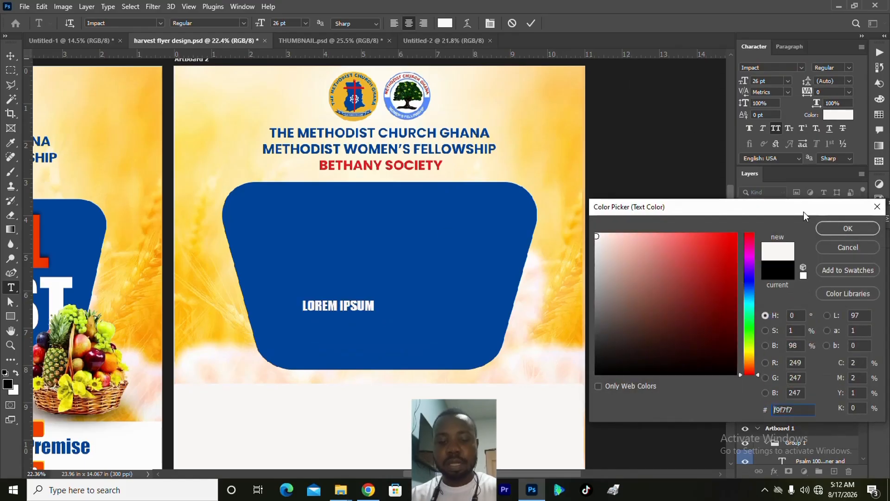
click(856, 231)
Step: Move the placeholder text up towards the middle of the blue panel and replace it with ANNUAL
drag(384, 310, 444, 260)
key(BackSpace)
text(ANNU)
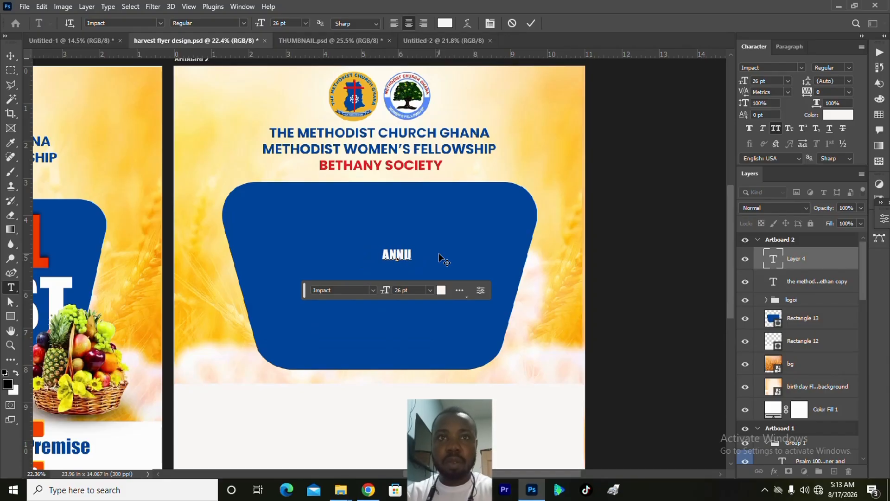
text(L)
key(BackSpace)
text(A)
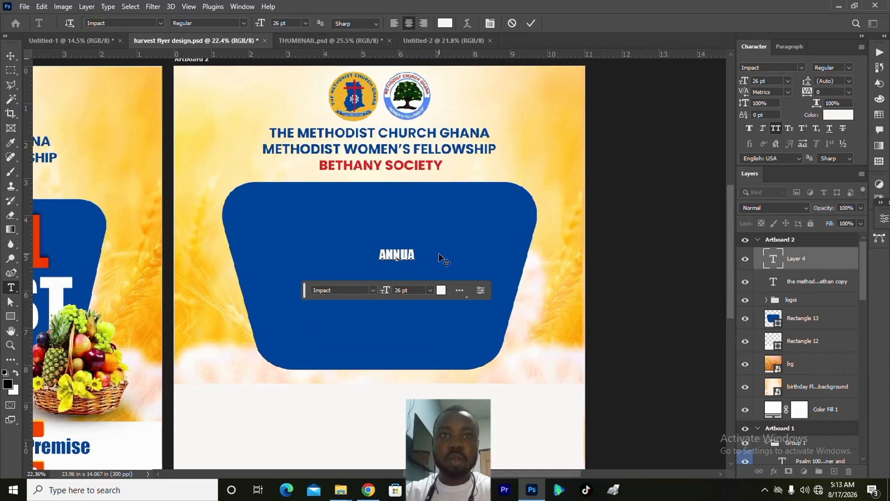
text(L)
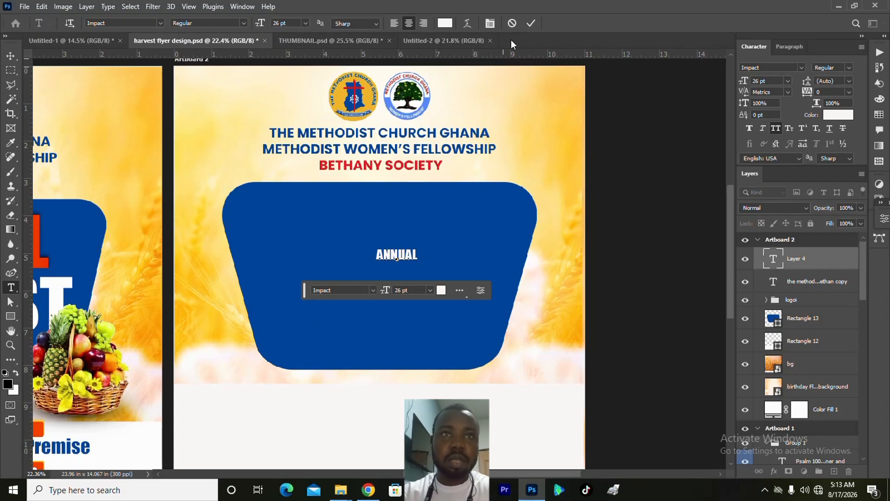
click(530, 24)
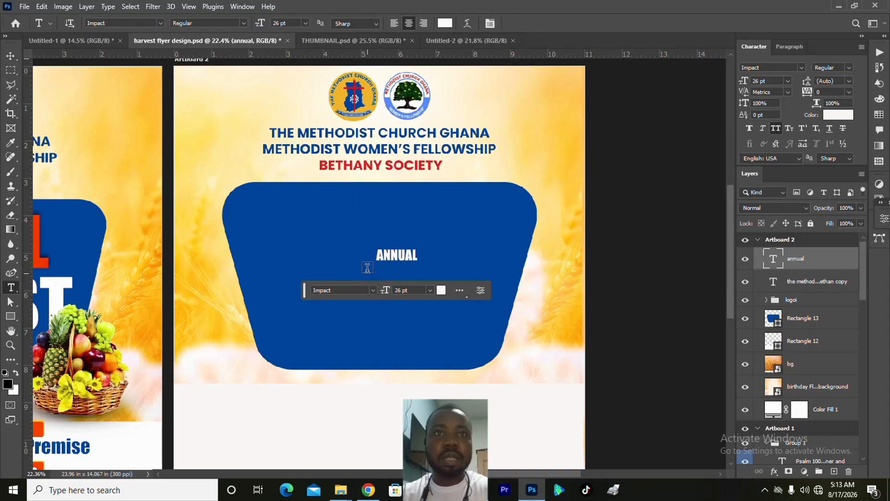
Step: Enlarge the ANNUAL text to about 113 pt and place it in the upper part of the blue panel
key(v)
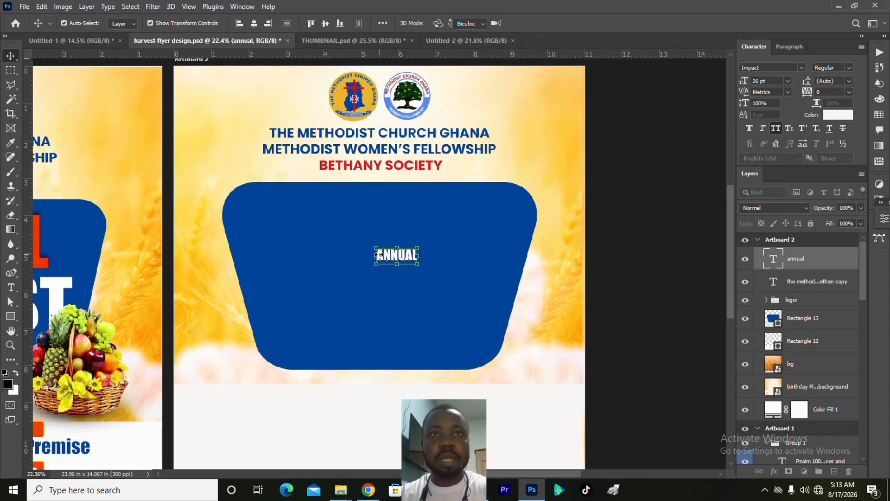
key(ctrl+t)
drag(375, 255, 412, 240)
key(Return)
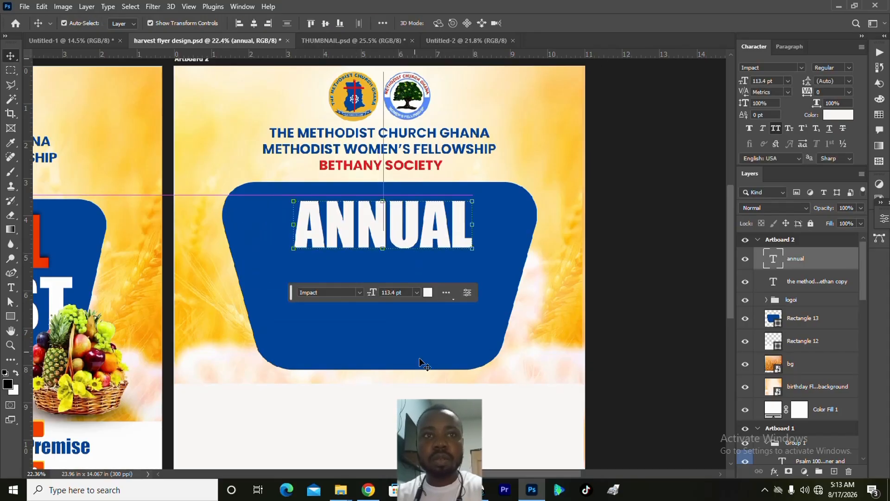
Step: Stretch the blue panel downward to about 110% of its height, keeping its width and upper edge fixed
click(423, 363)
click(382, 369)
drag(382, 369, 382, 389)
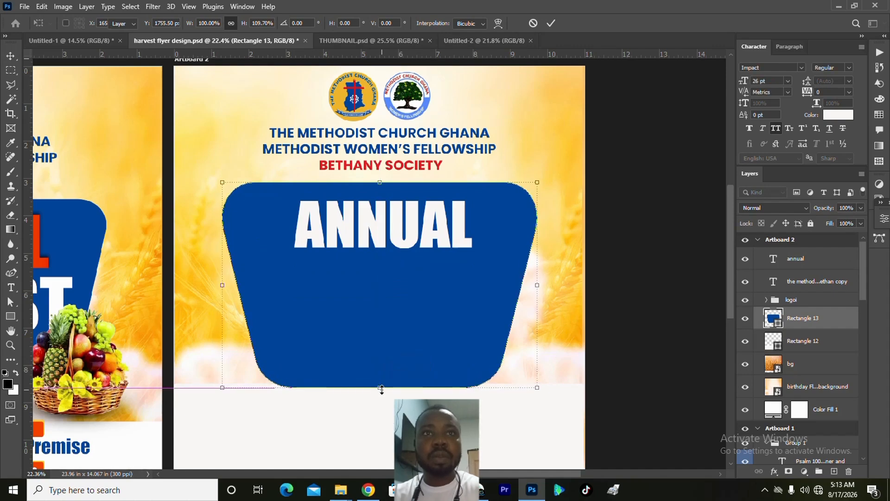
key(Return)
Step: Enlarge the ANNUAL text to about 125 pt and centre it in the upper part of the blue panel
click(320, 230)
drag(291, 227, 271, 231)
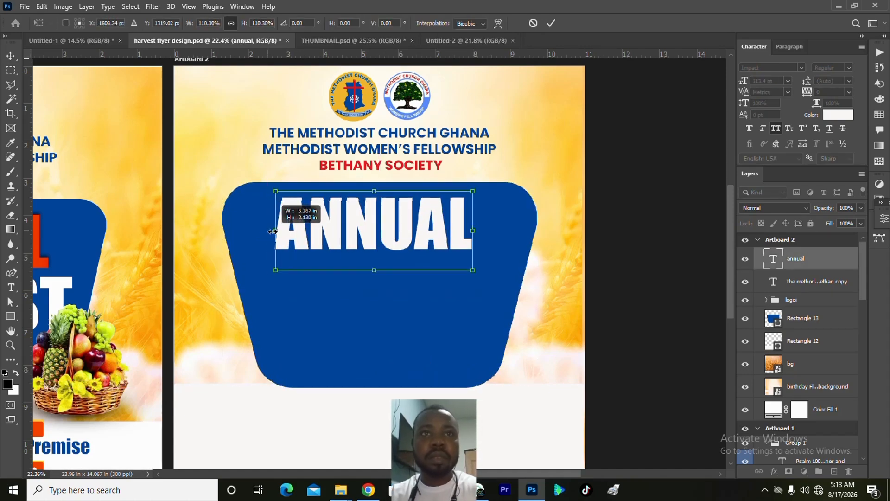
key(Return)
drag(354, 235, 360, 234)
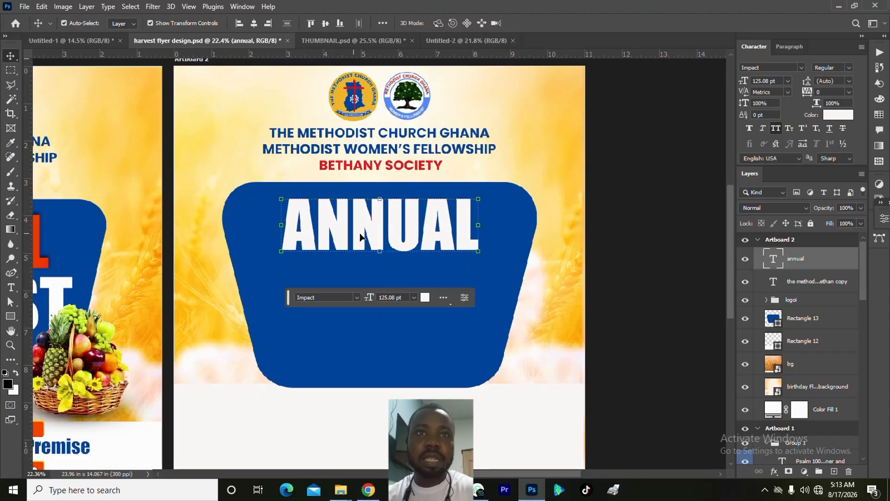
Step: Duplicate the ANNUAL text directly below itself and replace the copy's wording with HARVEST
drag(361, 237, 354, 303)
key(t)
click(354, 301)
key(ctrl+a)
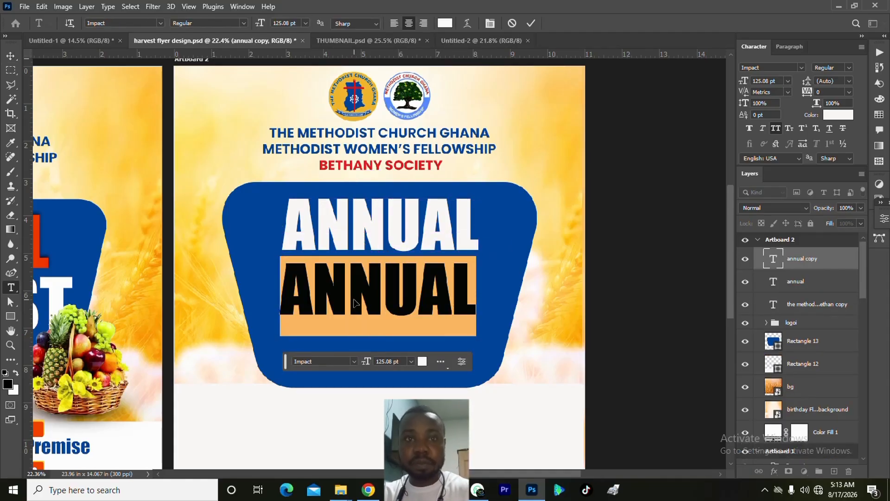
text(H)
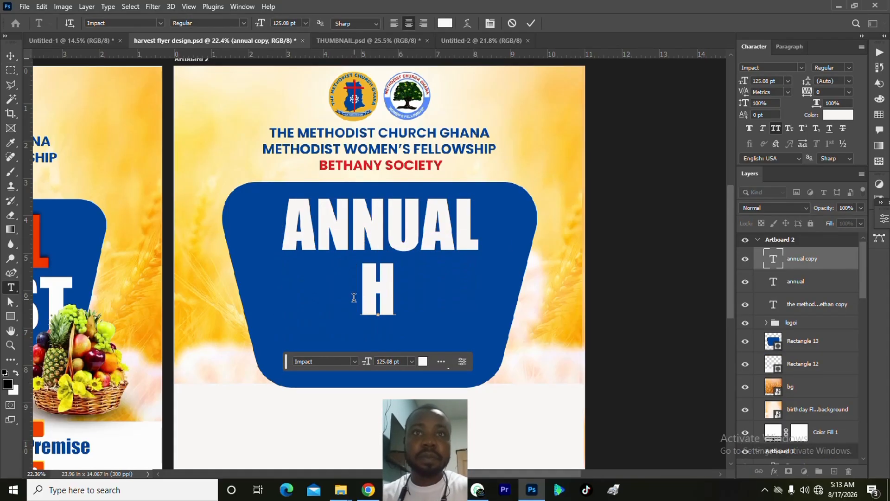
text(ARVES)
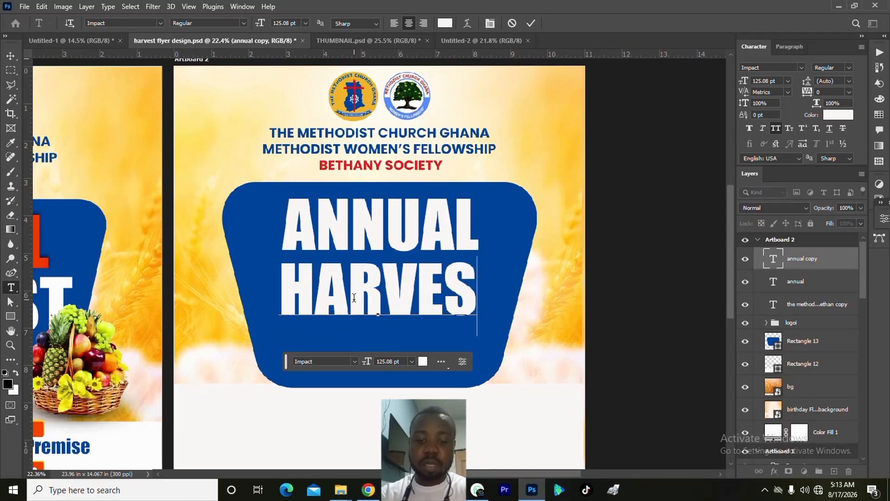
text(T)
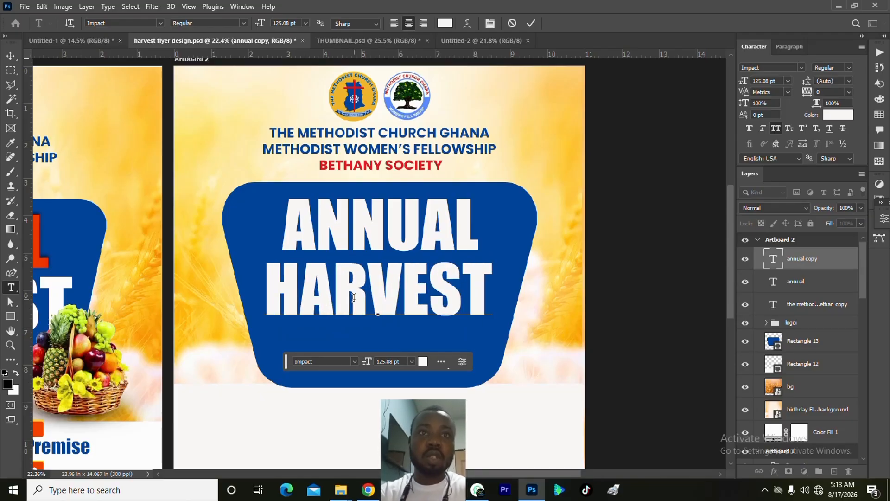
click(536, 23)
Step: Move the HARVEST text up close beneath ANNUAL, centred in the blue panel
key(v)
drag(387, 301, 391, 298)
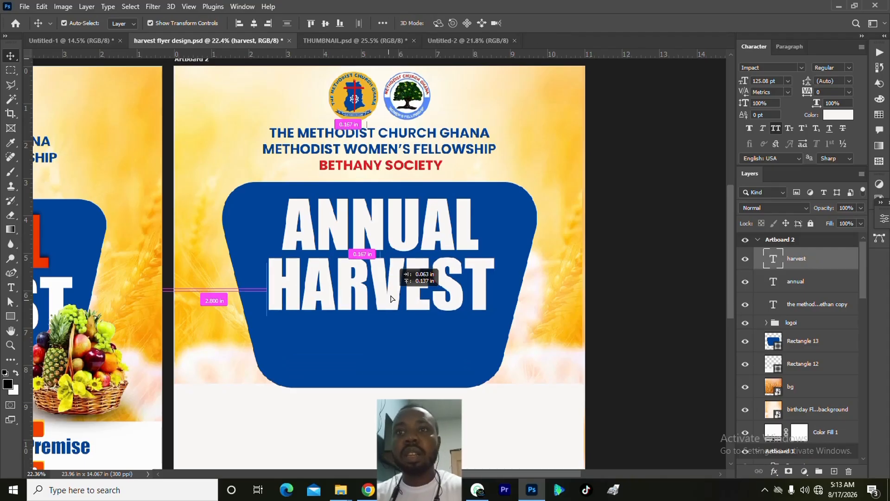
drag(391, 299, 411, 305)
click(667, 293)
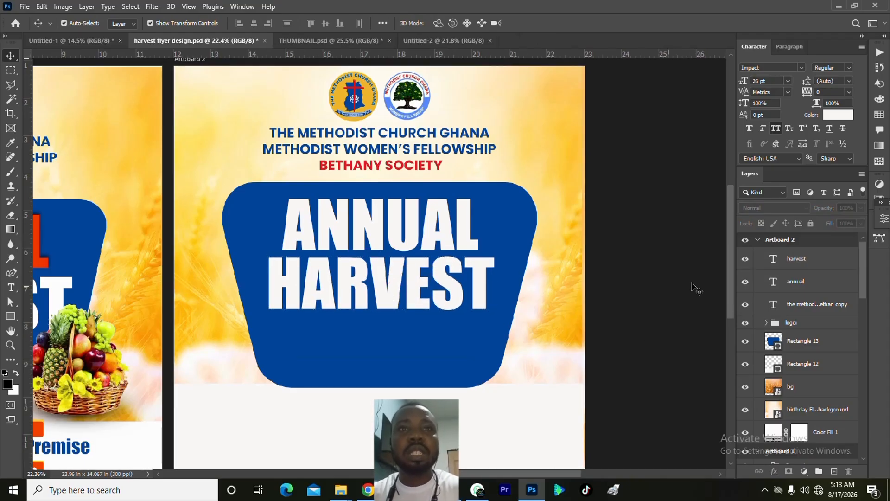
click(793, 268)
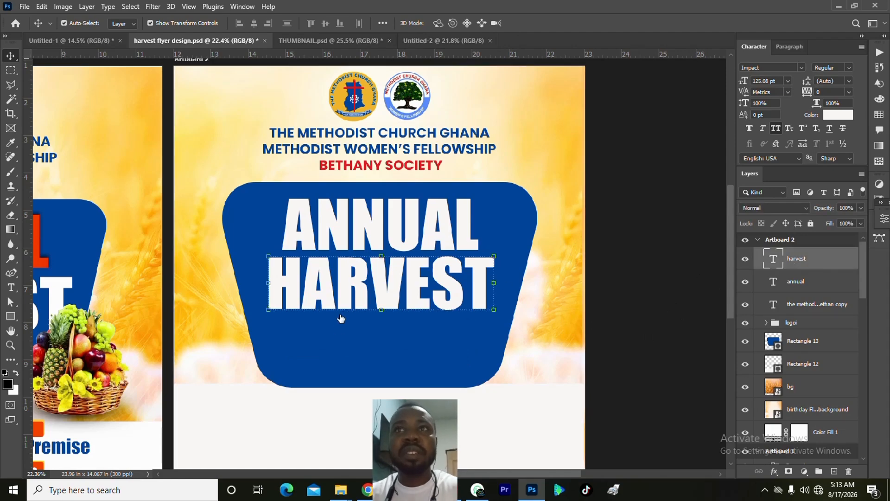
Step: Add a linear yellow-to-red Gradient Overlay to the ANNUAL text, with a 0° angle and 84% scale
click(380, 233)
right_click(805, 281)
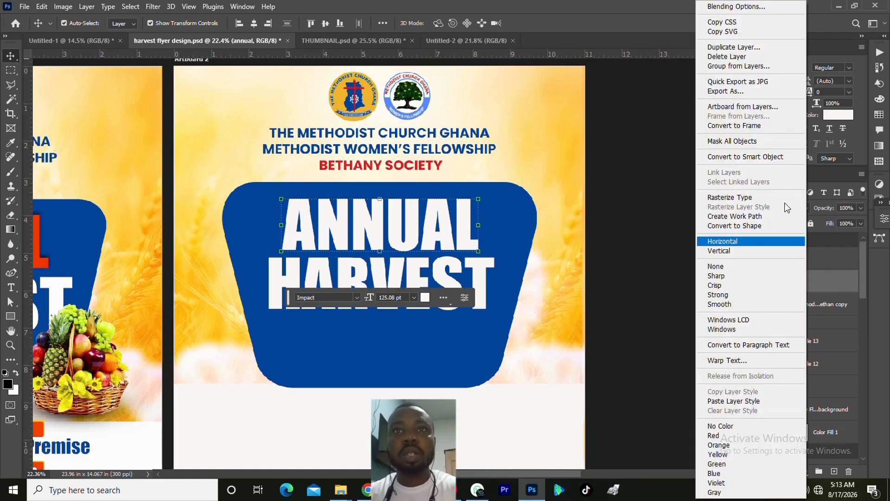
click(715, 7)
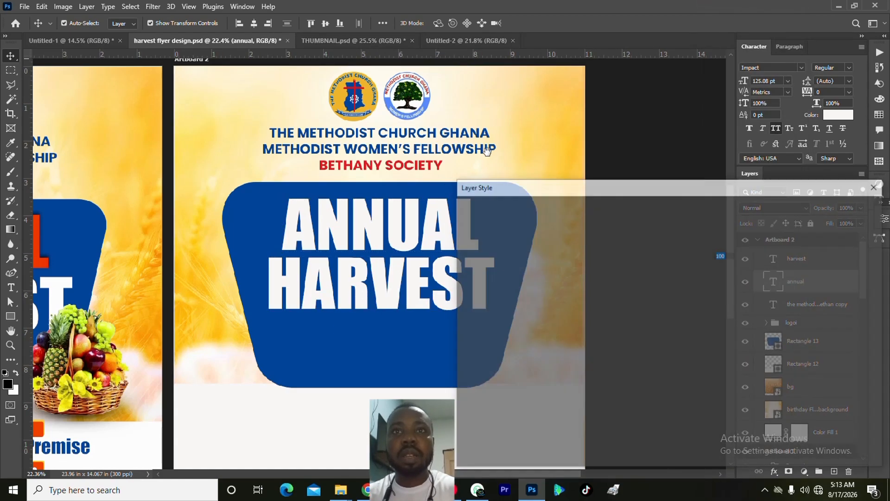
drag(530, 186, 576, 43)
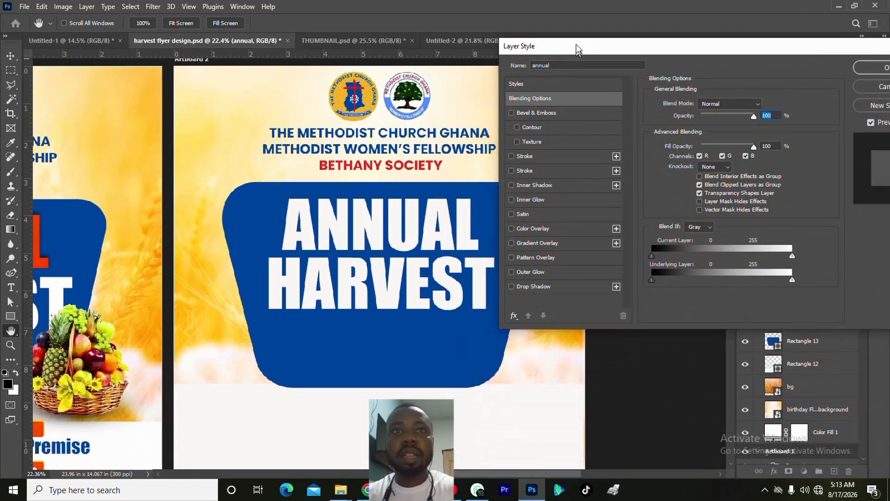
click(538, 239)
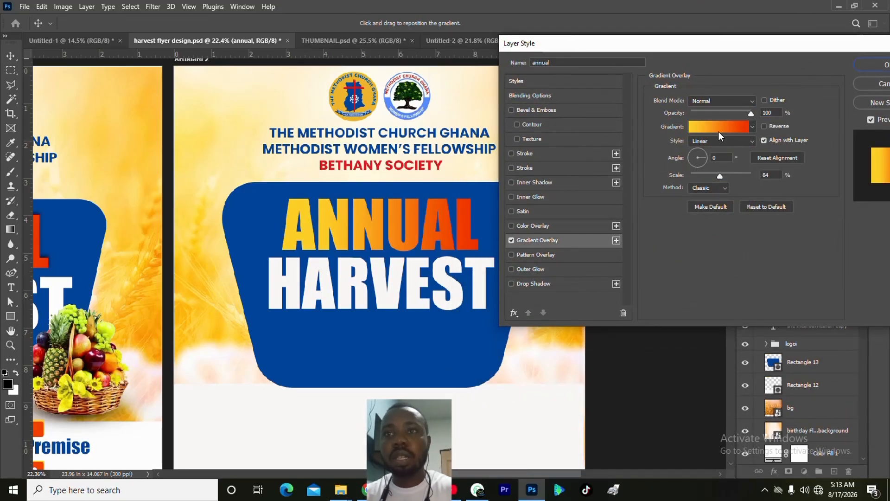
Step: Check the colour codes of the end and start stops in the ANNUAL text's gradient
click(719, 129)
click(764, 330)
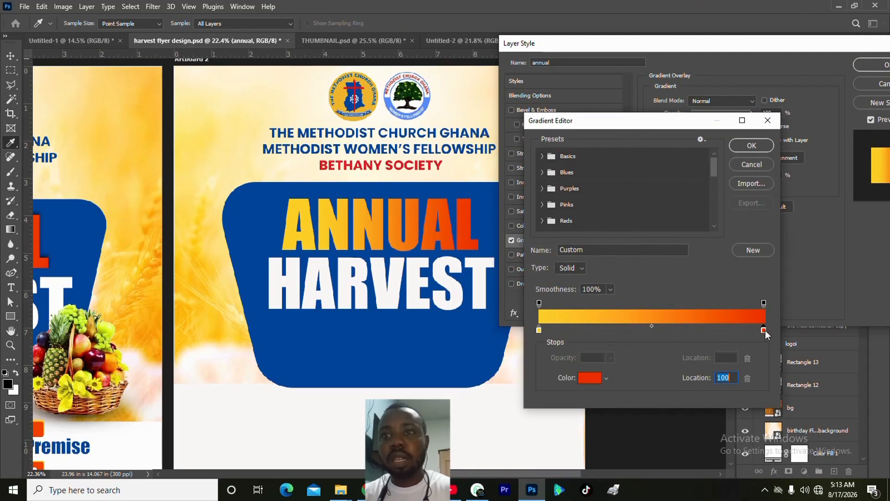
click(590, 379)
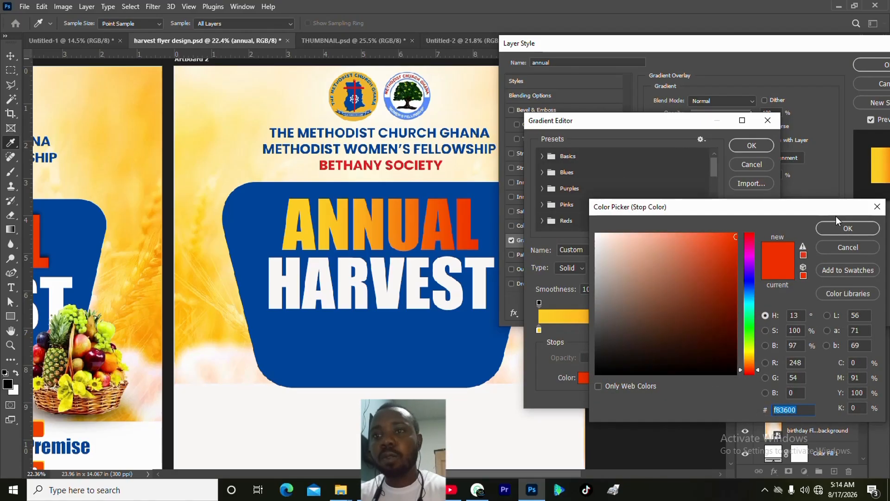
click(832, 227)
click(539, 330)
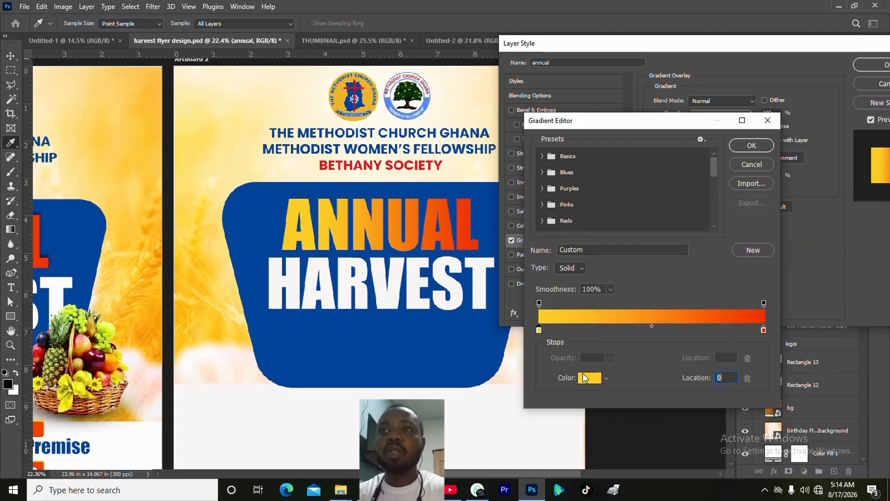
click(589, 378)
click(804, 411)
drag(804, 411, 715, 404)
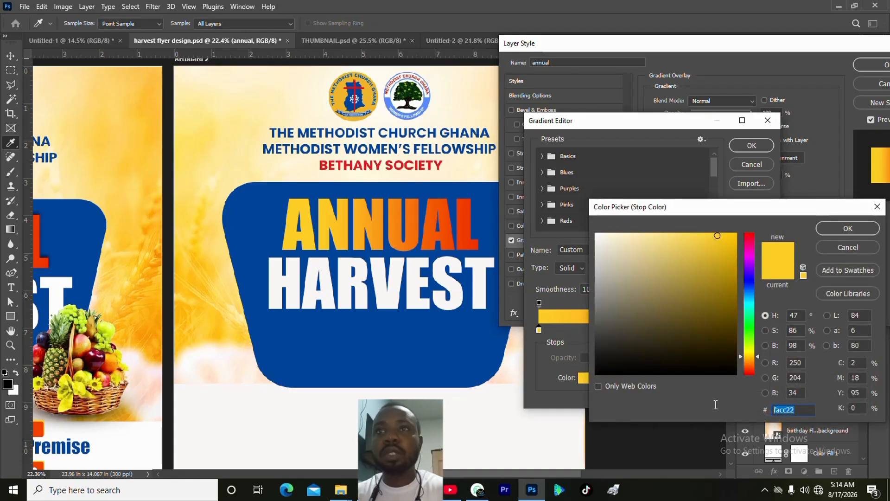
click(826, 234)
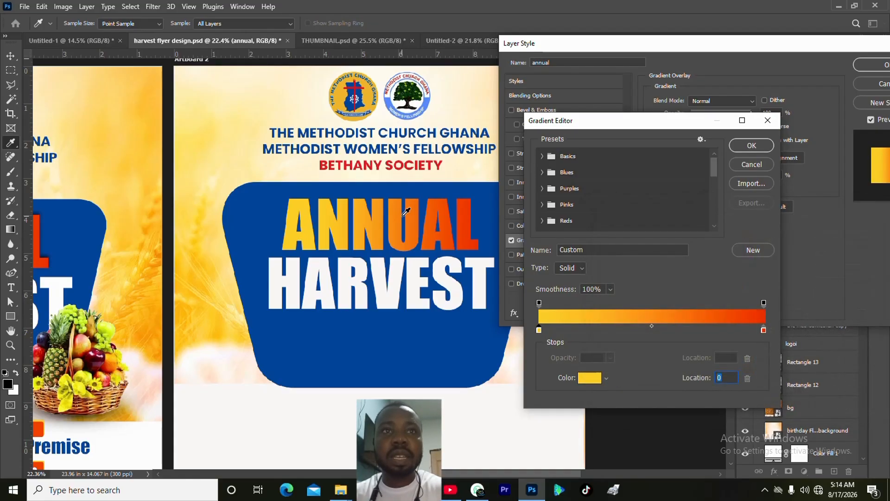
click(748, 148)
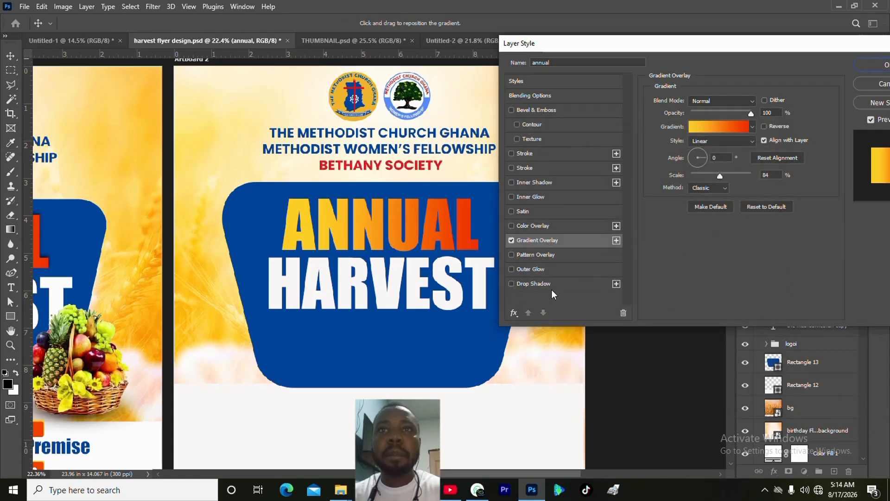
Step: Add a black Multiply drop shadow to ANNUAL with 57% opacity, -90° angle, 12 px distance, 9% spread and 30 px size
click(551, 285)
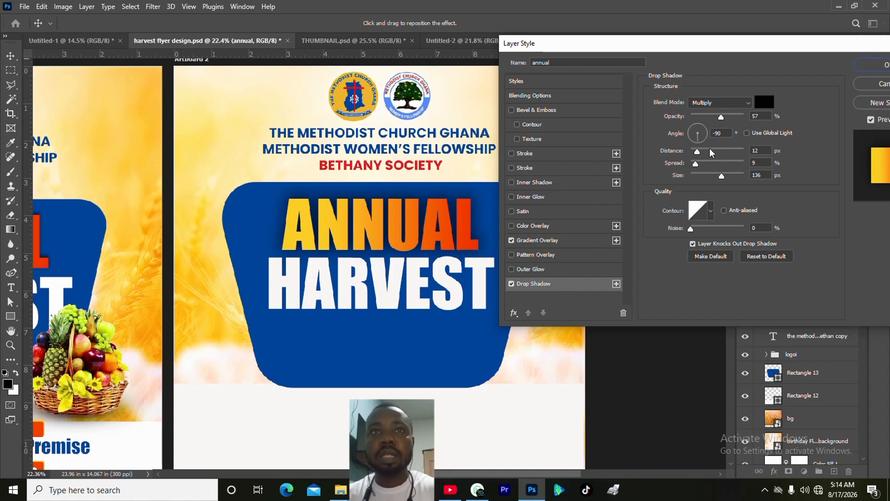
drag(709, 177, 704, 175)
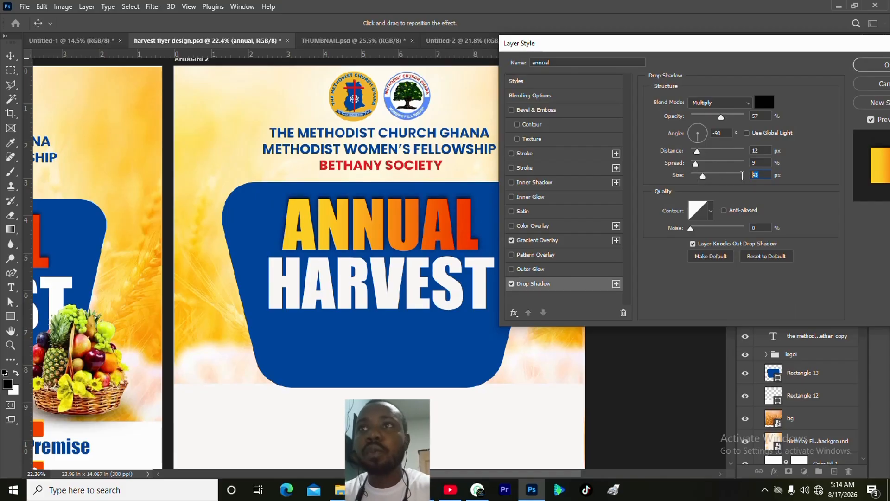
text(30)
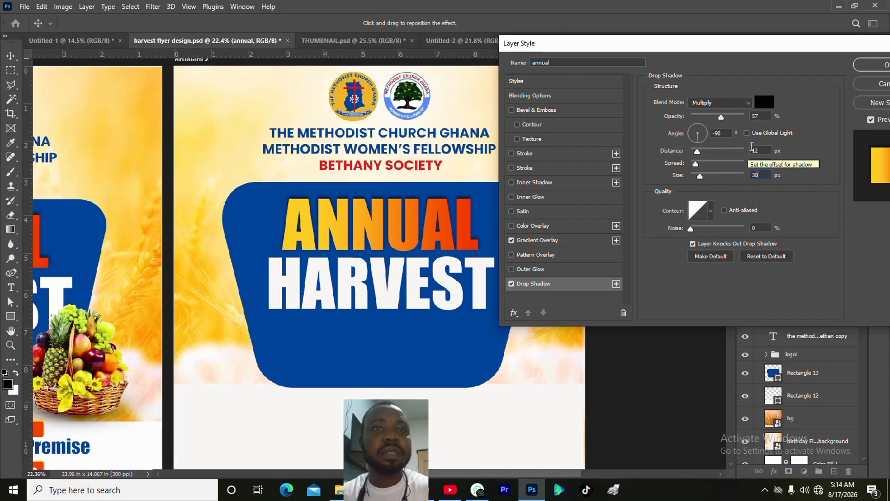
click(874, 65)
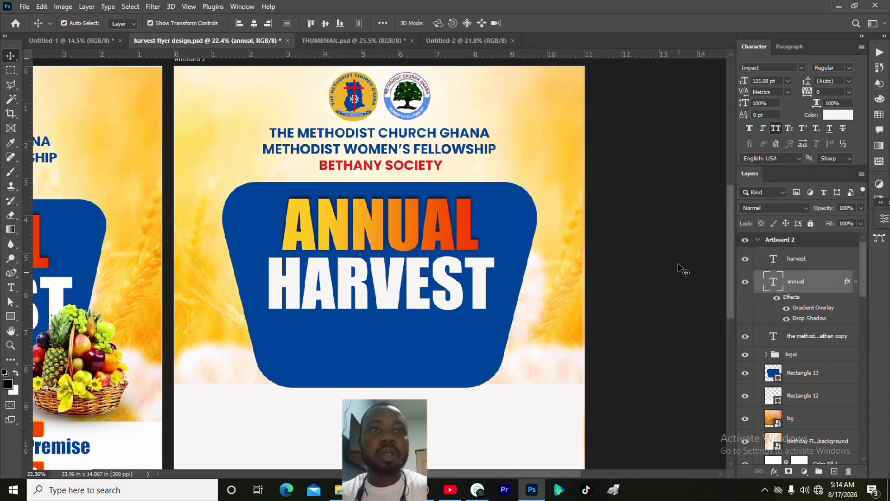
click(680, 265)
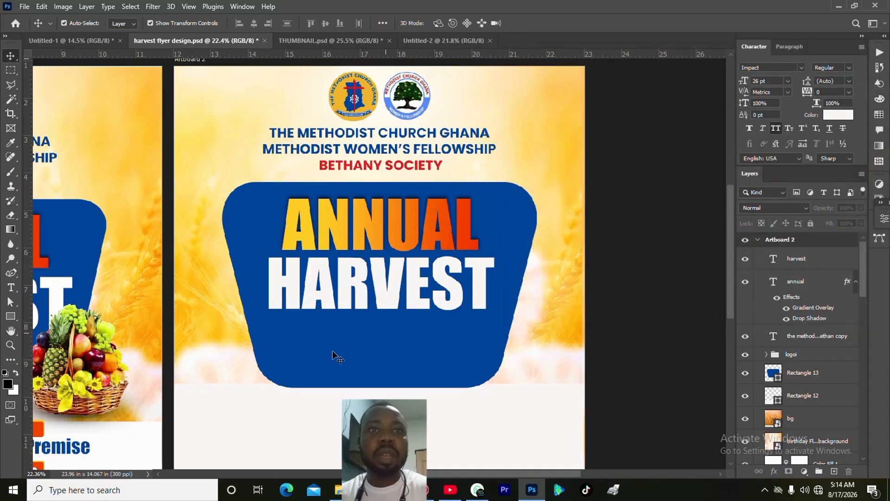
Step: Add a 26 pt Impact text line reading AND THANKSGIOVING SERVICE and move it beneath HARVEST in the blue panel
click(10, 287)
click(288, 345)
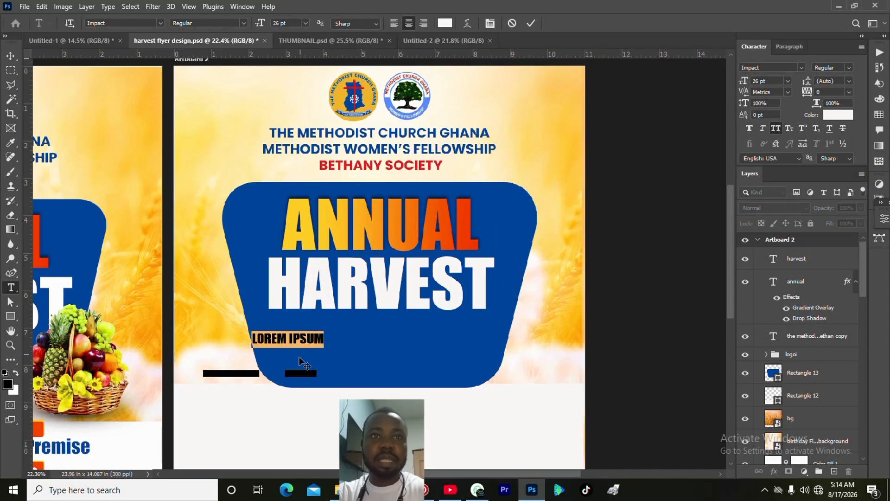
text(AND)
key(BackSpace)
key(BackSpace)
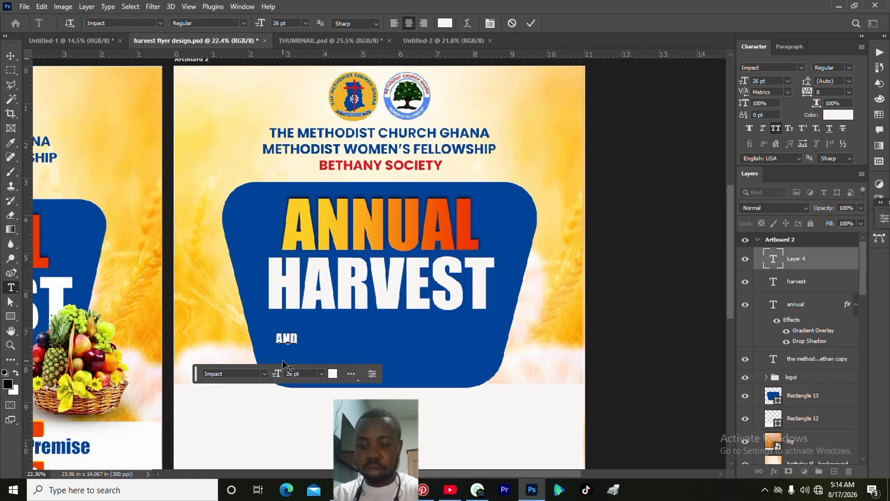
text(THA)
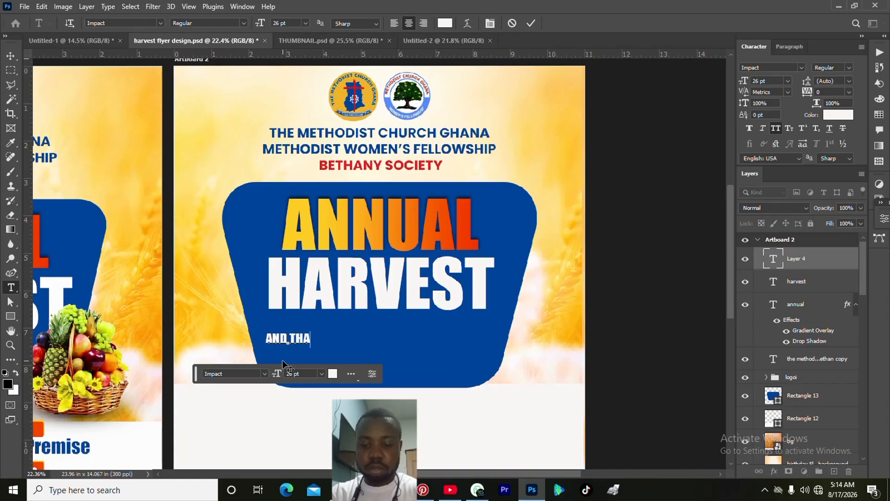
text(M)
key(BackSpace)
text(NKSGIOVING)
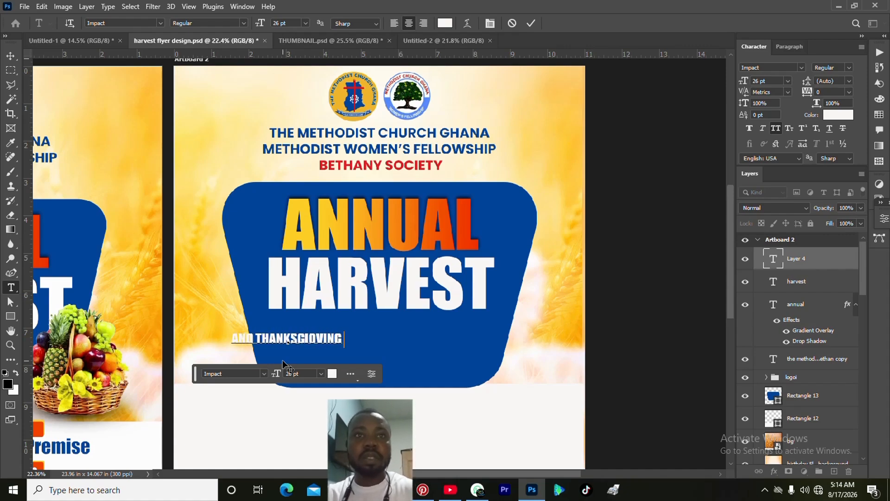
text( SERVICE)
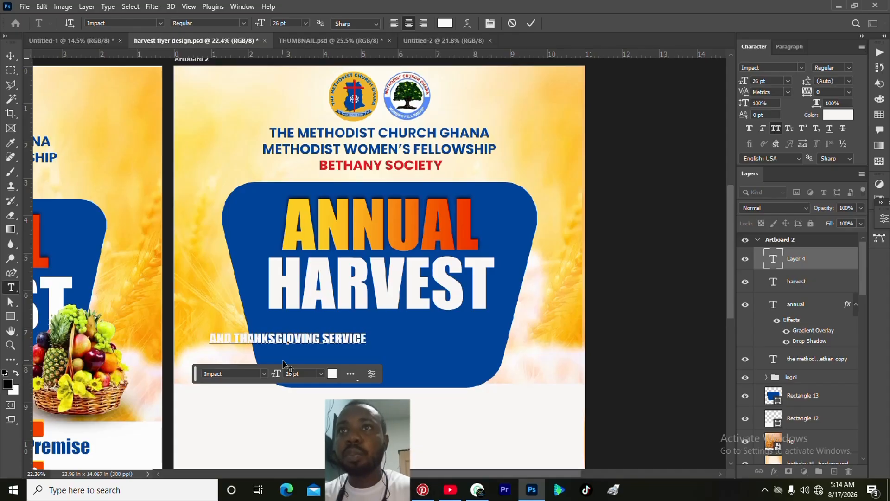
key(ctrl+a)
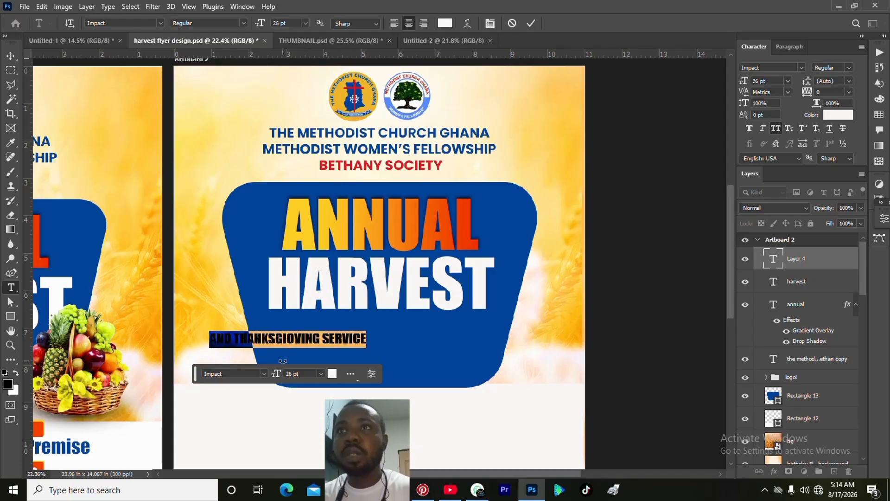
drag(284, 363, 343, 353)
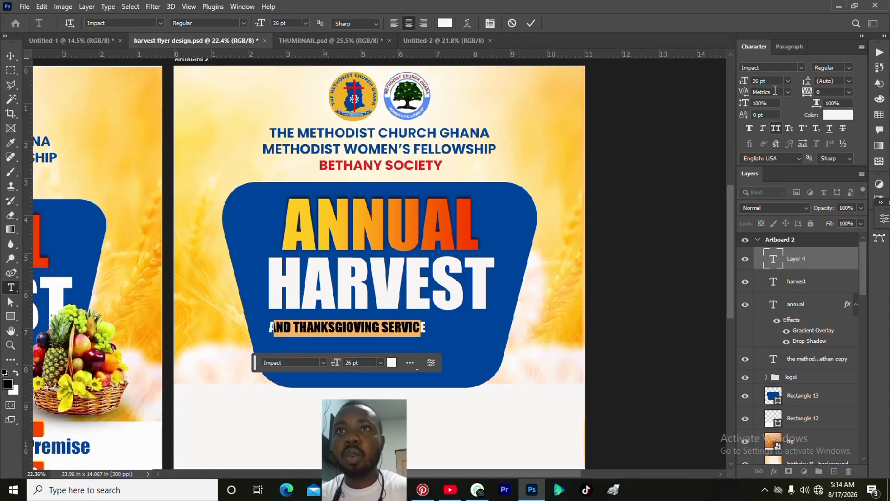
Step: Turn off All Caps for the thanksgiving line, set it in the Runethia font and shift it closer beneath HARVEST
click(776, 130)
click(801, 68)
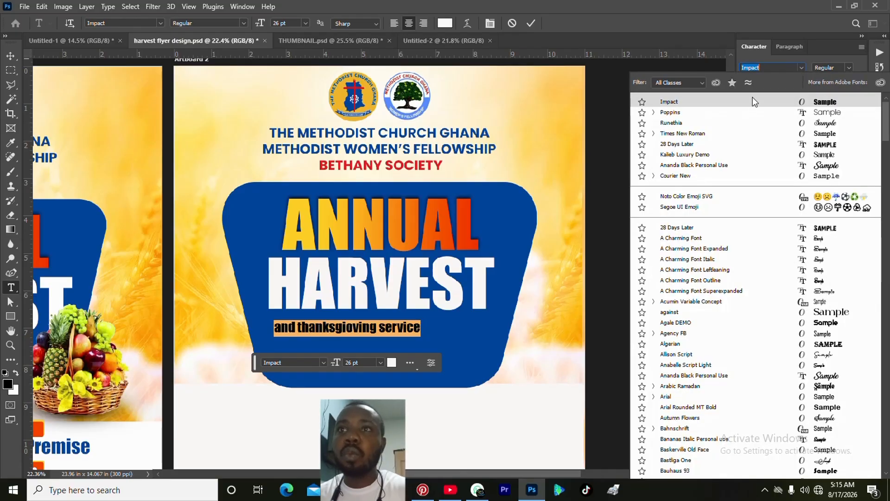
click(681, 123)
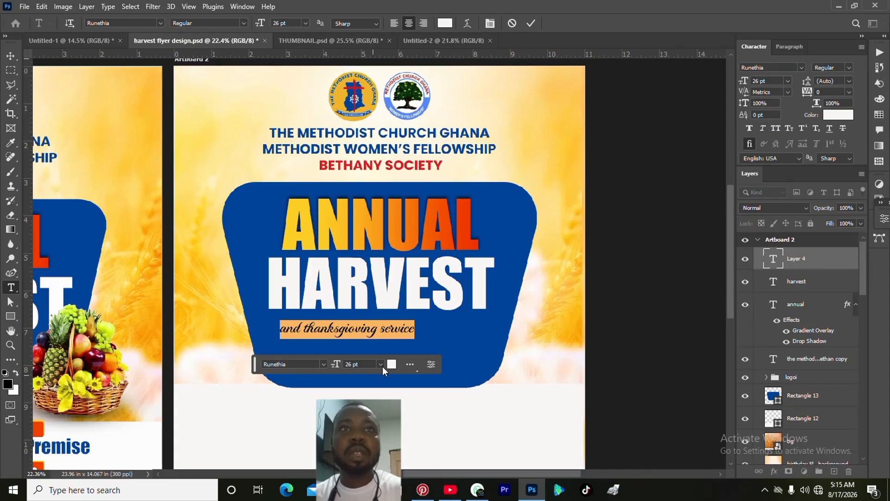
drag(425, 340, 414, 337)
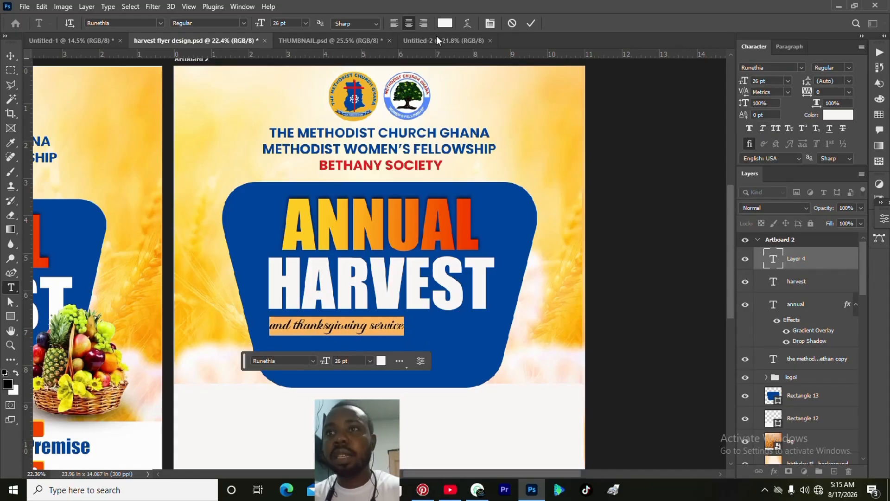
Step: Recolour the thanksgiving line with the yellow #fac321 sampled from the ANNUAL lettering
click(444, 23)
click(337, 226)
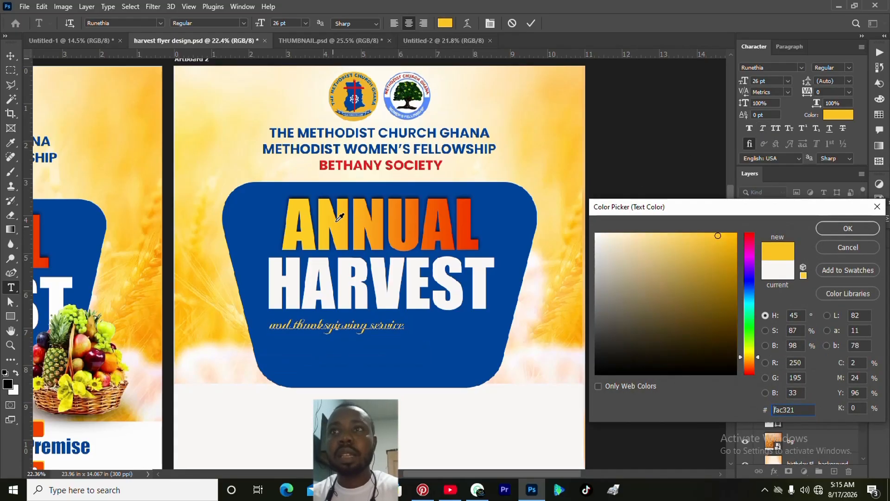
click(823, 229)
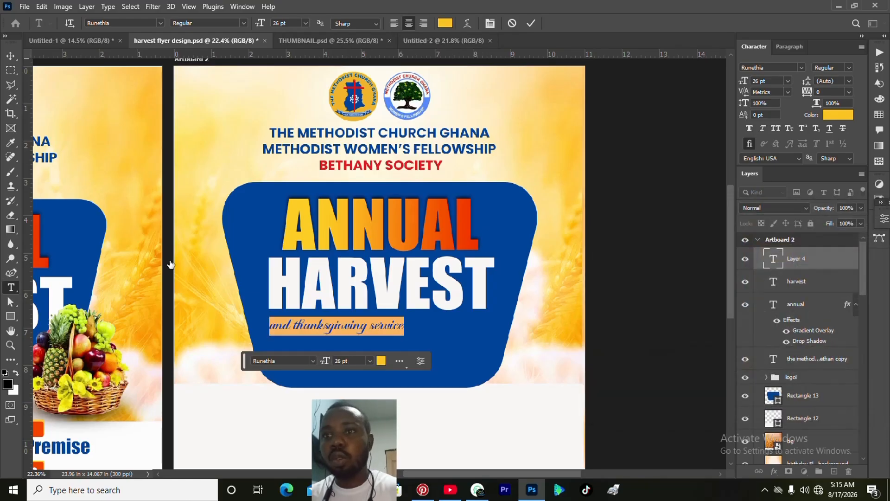
click(830, 116)
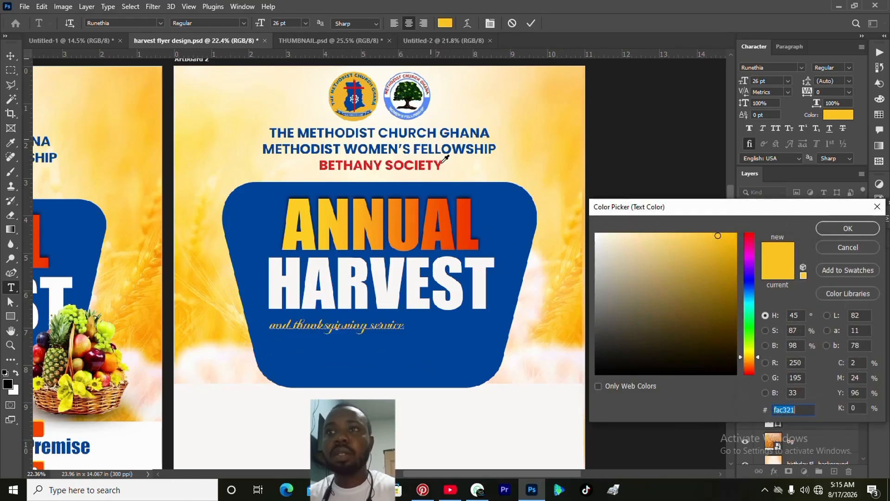
double_click(794, 409)
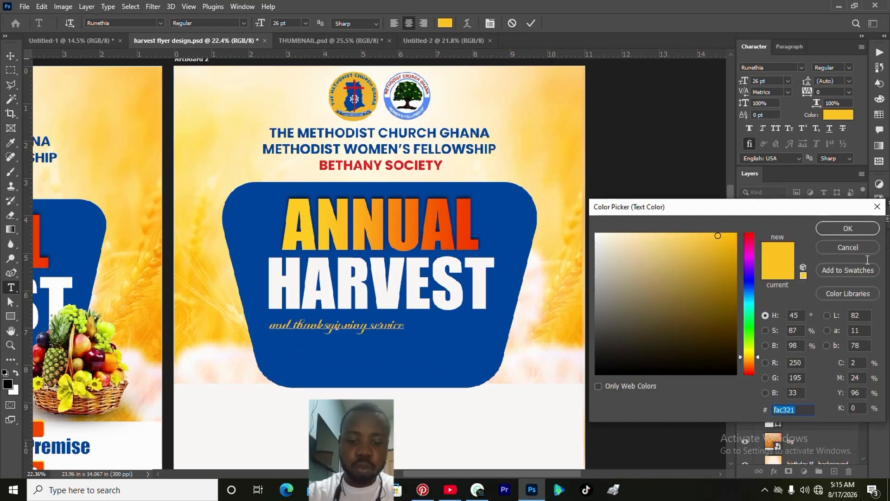
click(877, 229)
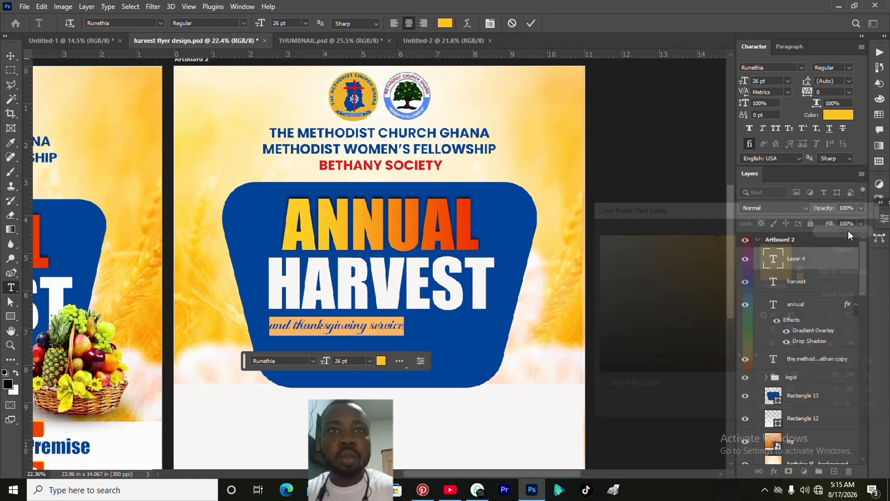
click(533, 23)
Step: Enlarge the thanksgiving line to about 31.13 pt and nudge it slightly up beneath HARVEST
key(v)
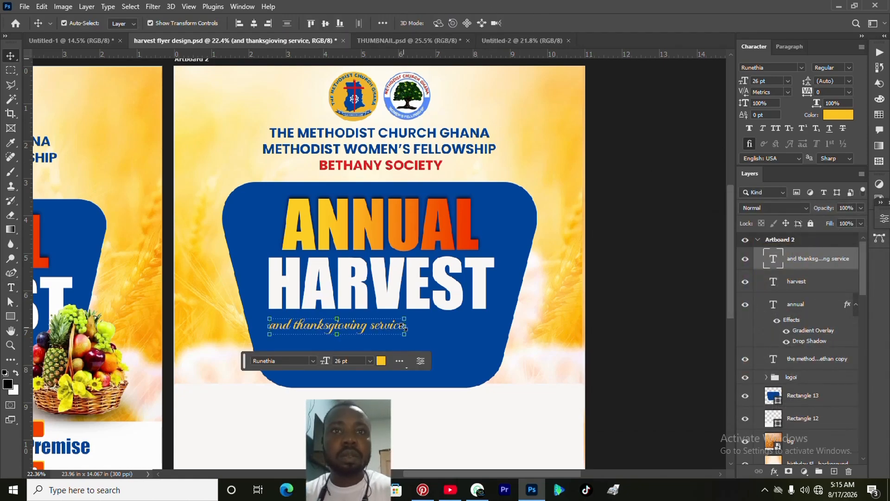
drag(404, 326, 433, 331)
key(Return)
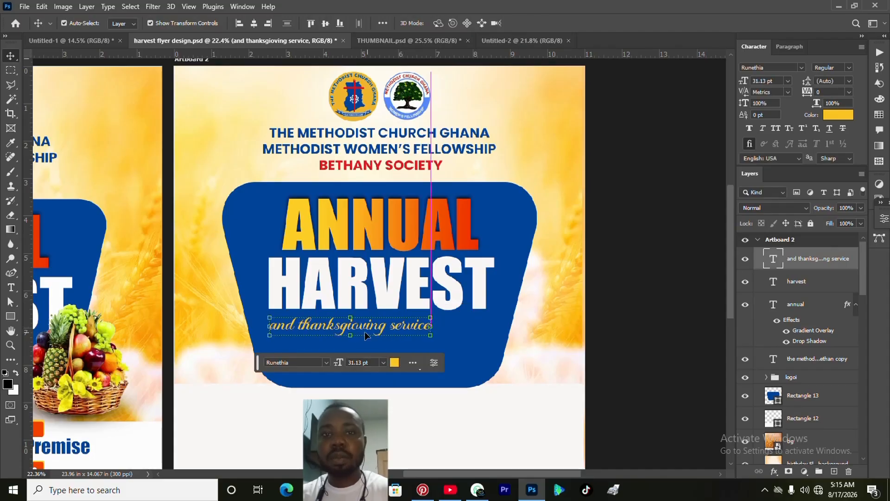
drag(351, 328, 352, 326)
click(634, 342)
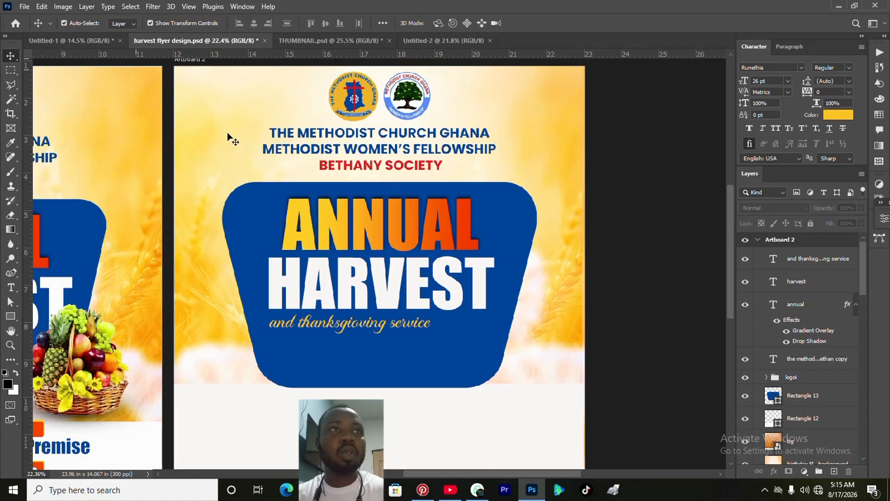
Step: Place the fruit basket image from the Downloads folder over the blue title panel on the second artboard and rasterize its layer
click(27, 9)
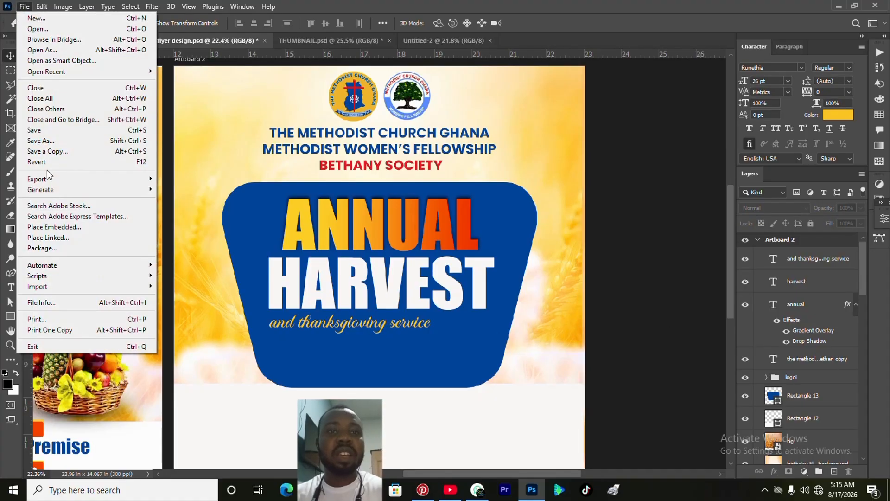
click(26, 4)
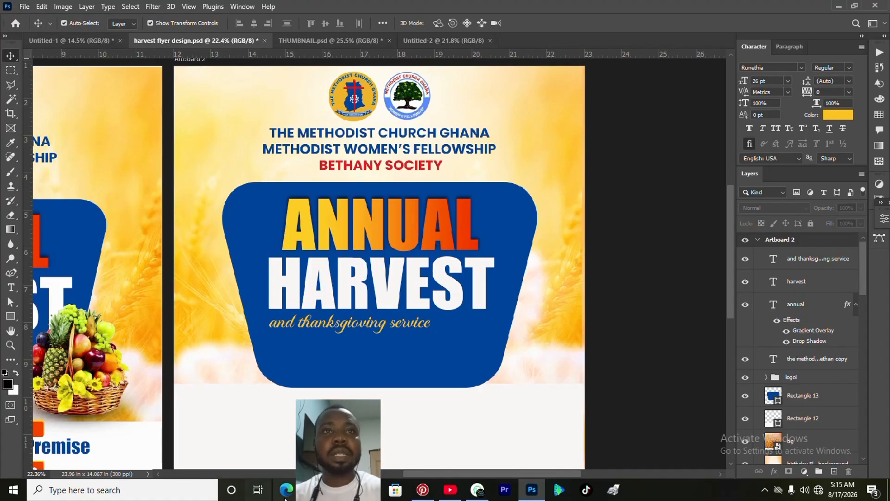
mouse_move(342, 490)
click(391, 442)
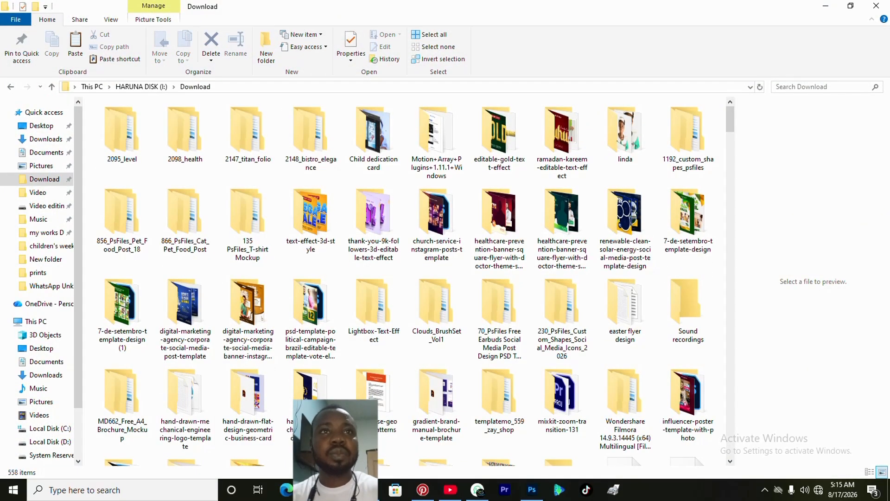
mouse_move(342, 490)
click(274, 441)
scroll(352, 246, up, 5)
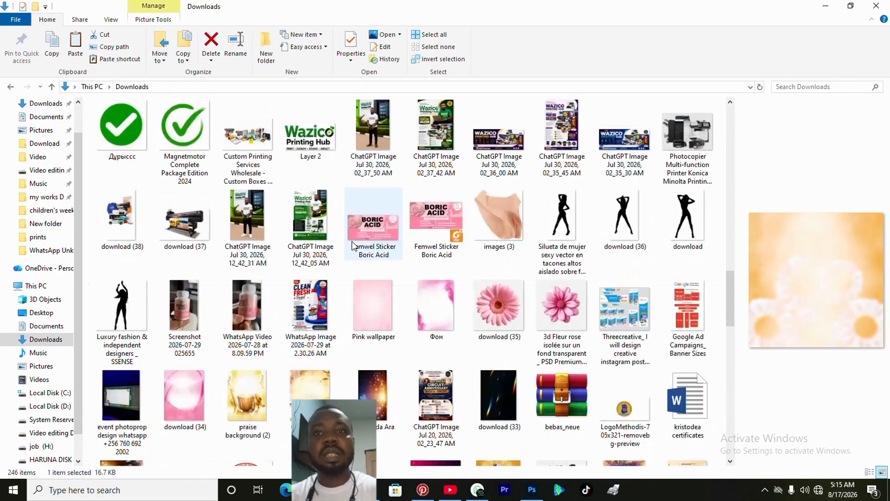
scroll(352, 241, up, 10)
click(328, 153)
drag(325, 156, 489, 353)
drag(334, 270, 417, 302)
key(Return)
right_click(802, 261)
click(705, 237)
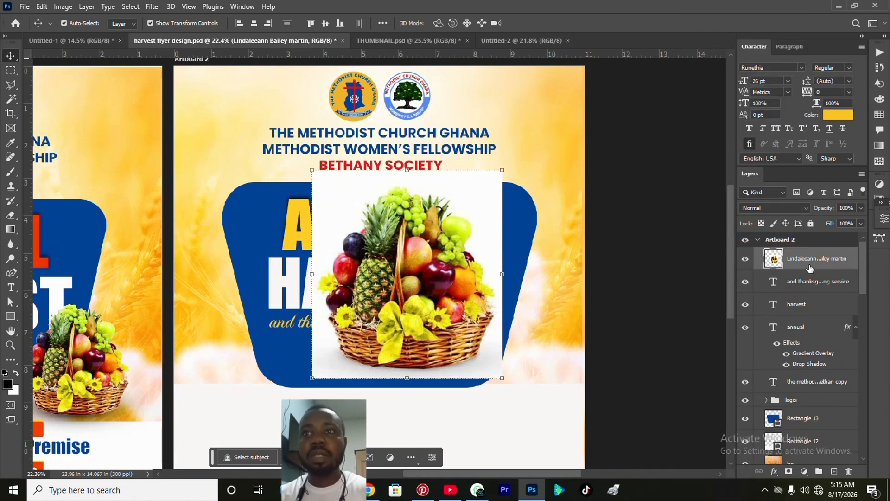
Step: Convert the fruit basket layer to a smart object and open its contents for editing
right_click(809, 268)
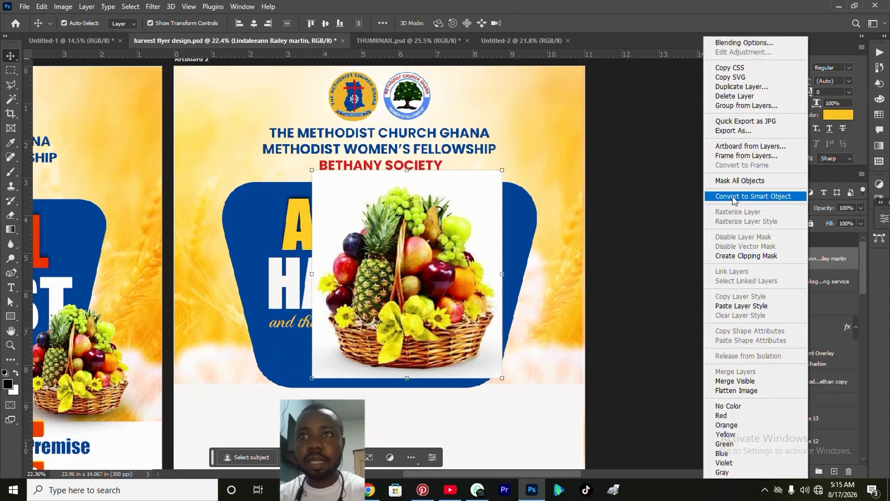
click(837, 262)
right_click(836, 261)
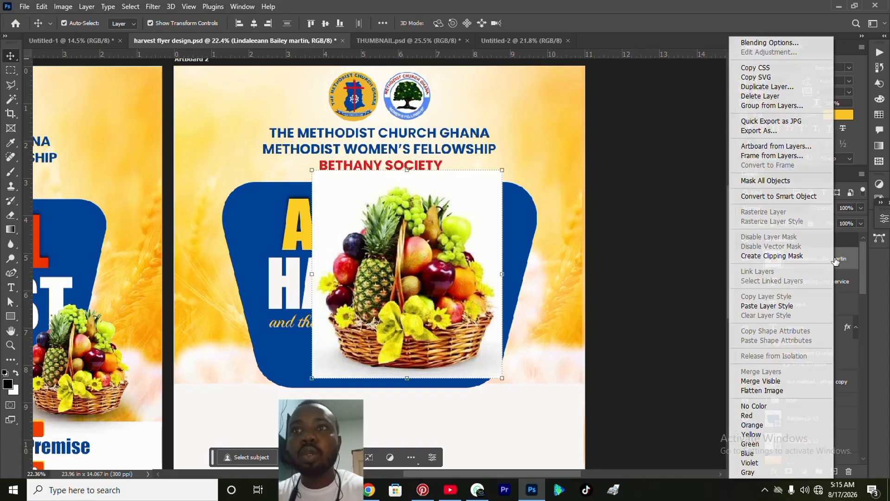
click(779, 199)
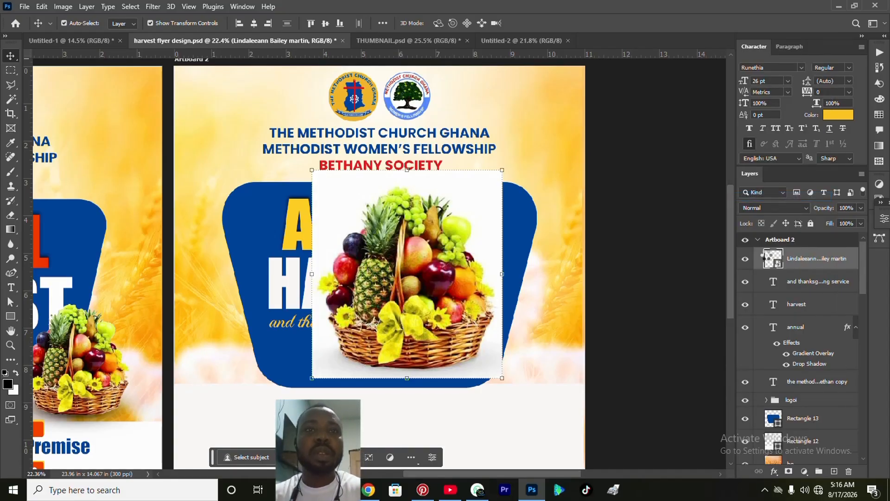
double_click(774, 259)
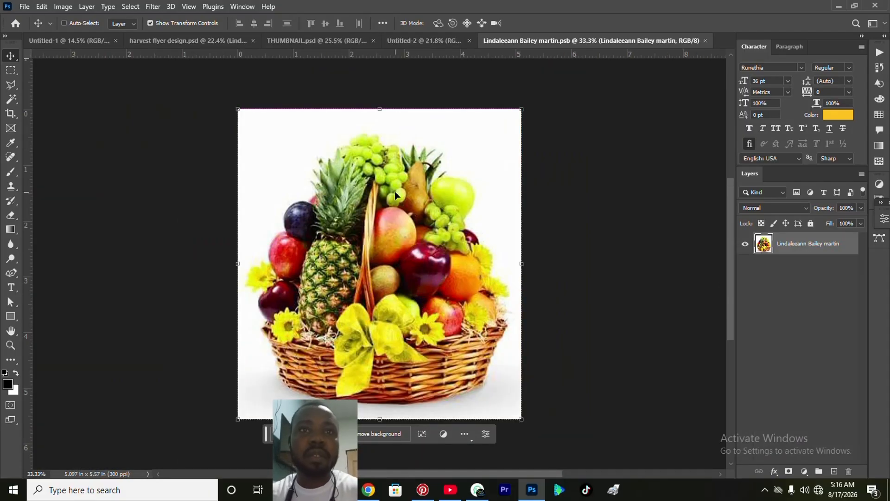
Step: Check the basket image's size and resolution
key(ctrl+alt+i)
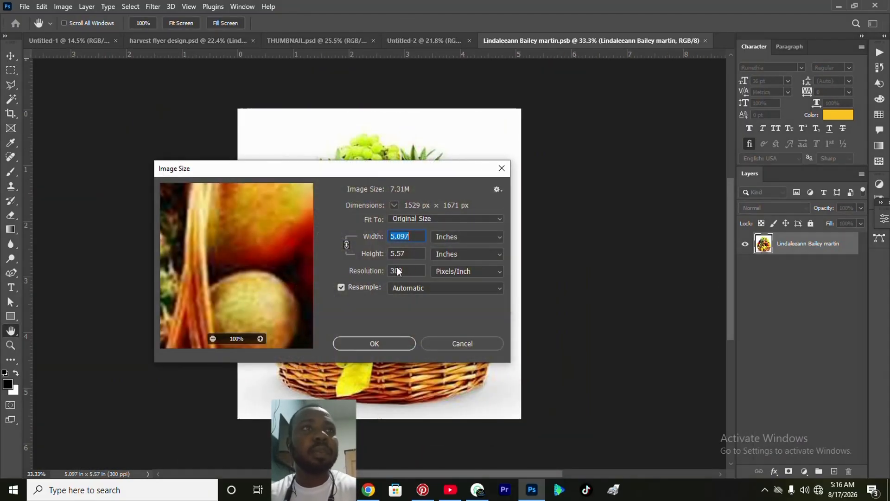
drag(407, 272, 383, 273)
click(393, 344)
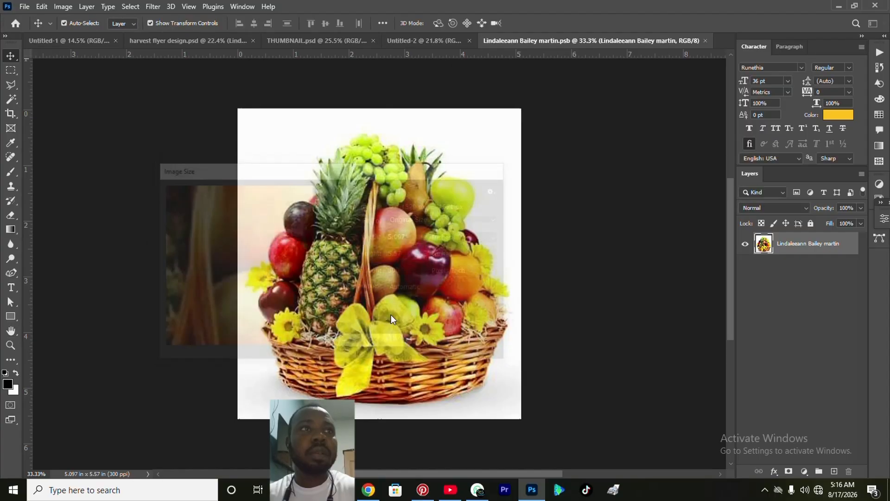
Step: Try to remove the basket's white background by selecting it and its shadow areas with the Magic Wand at tolerance 45
click(11, 98)
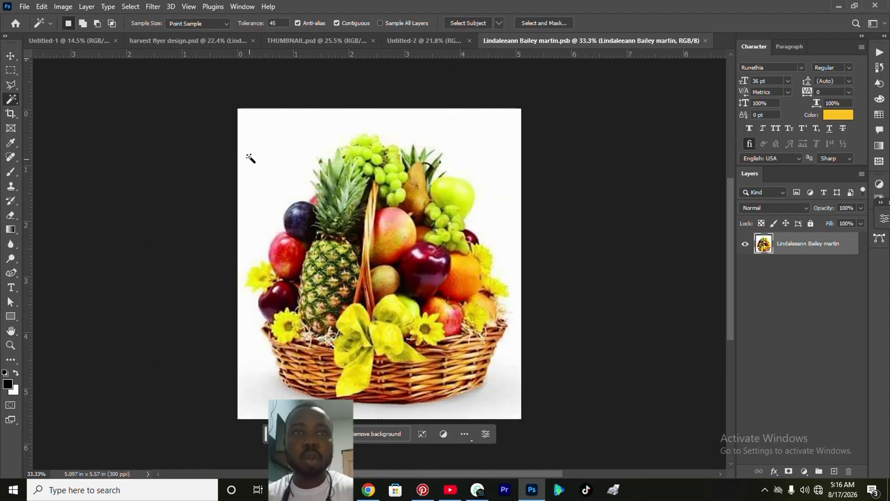
right_click(11, 102)
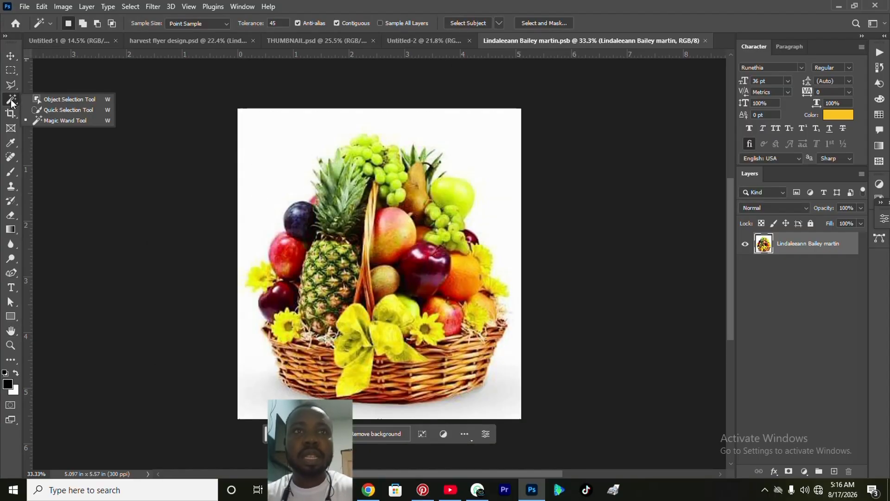
click(54, 121)
click(247, 146)
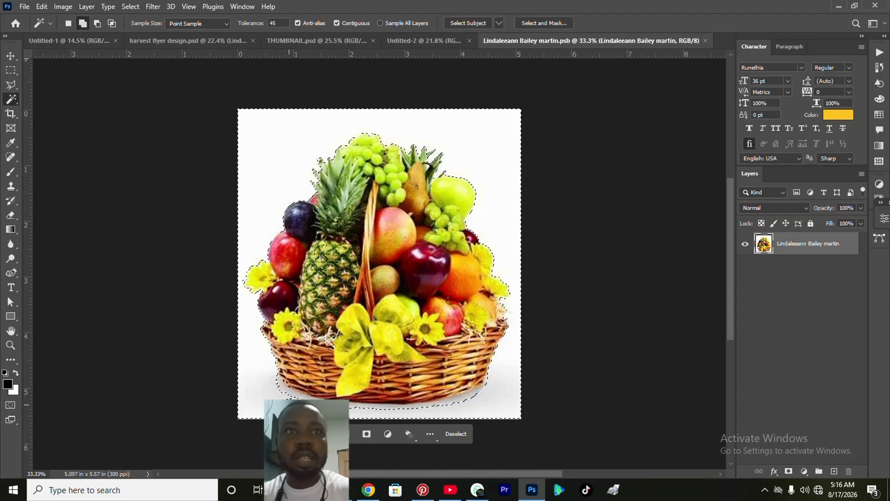
shift+click(294, 395)
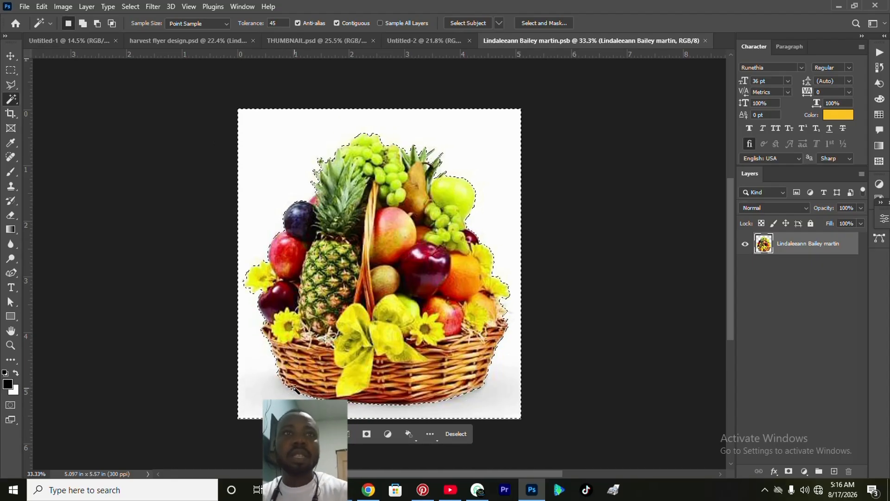
key(Delete)
key(ctrl+d)
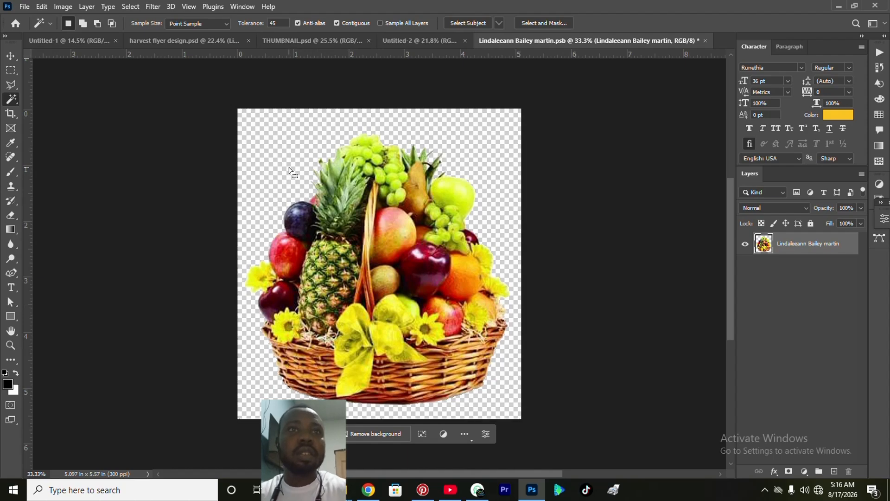
Step: Undo the Magic Wand background removal and clear the selection
key(ctrl+z)
key(ctrl+z)
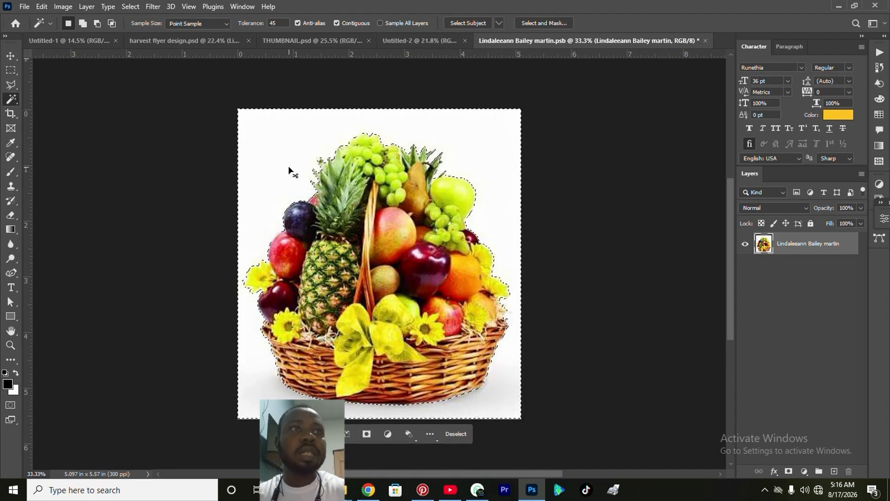
key(ctrl+d)
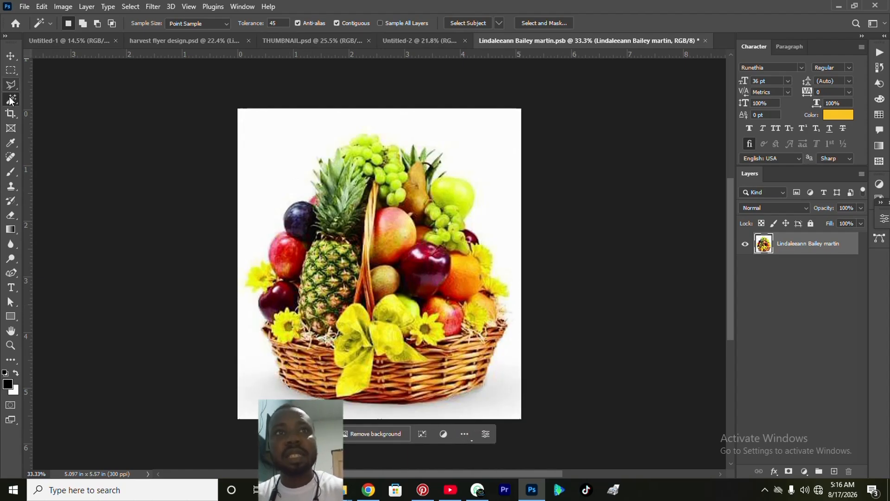
Step: Select the fruit basket with the Object Selection tool in Rectangle mode and cut it to a new layer
right_click(10, 100)
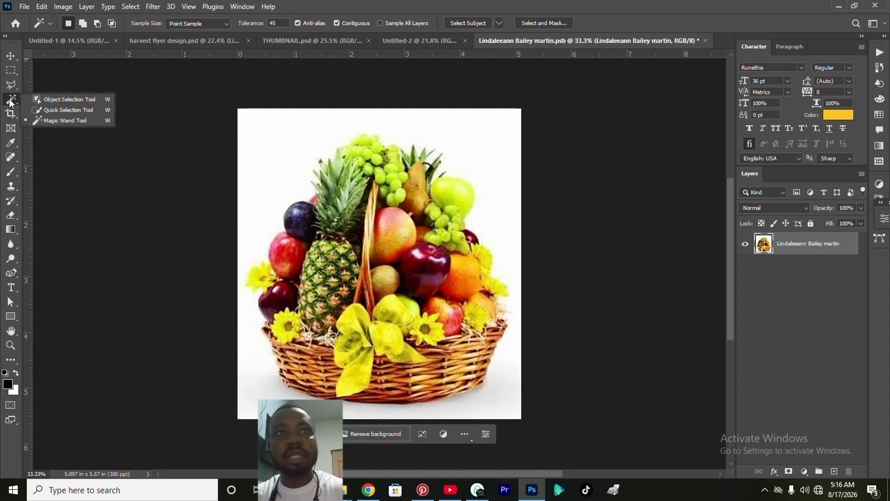
click(47, 101)
drag(252, 121, 514, 412)
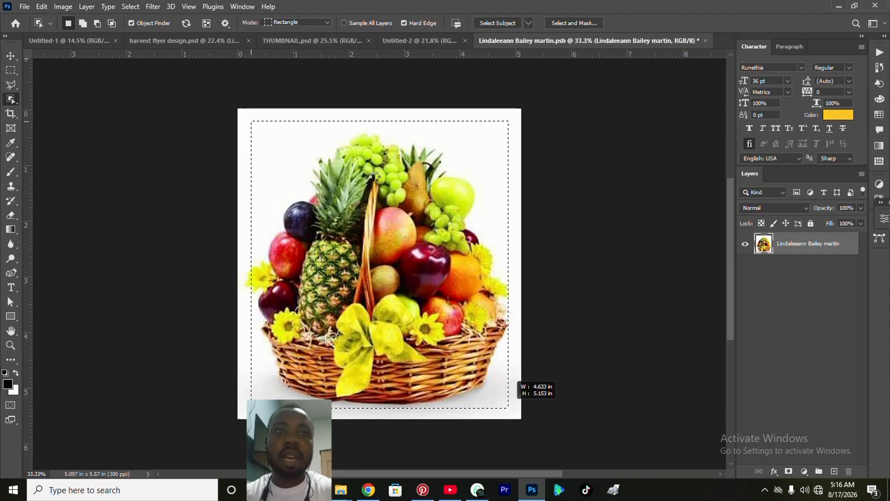
drag(509, 408, 509, 408)
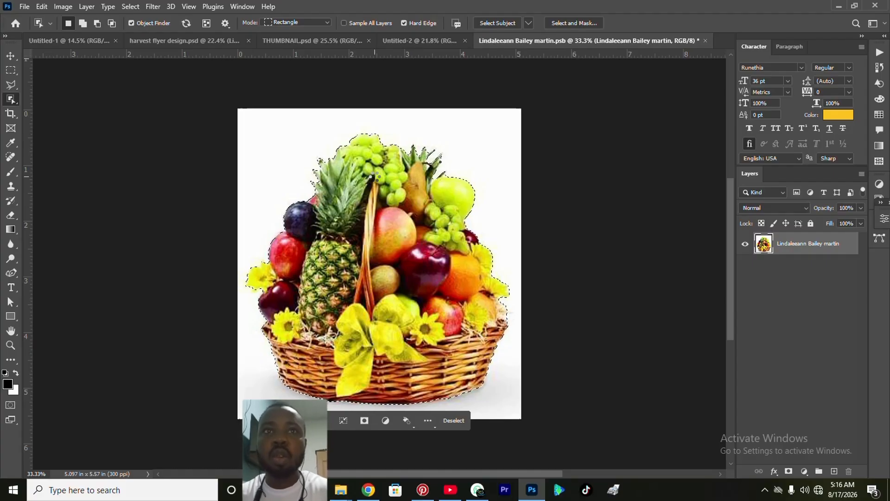
right_click(366, 212)
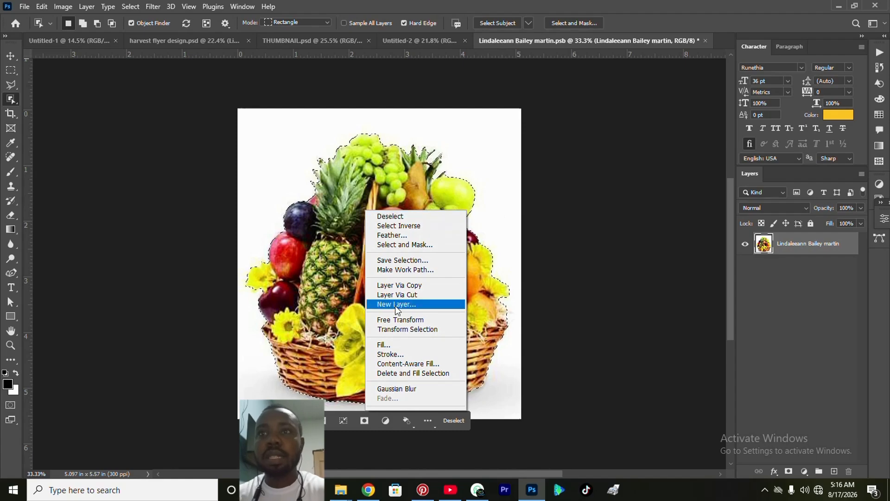
click(403, 295)
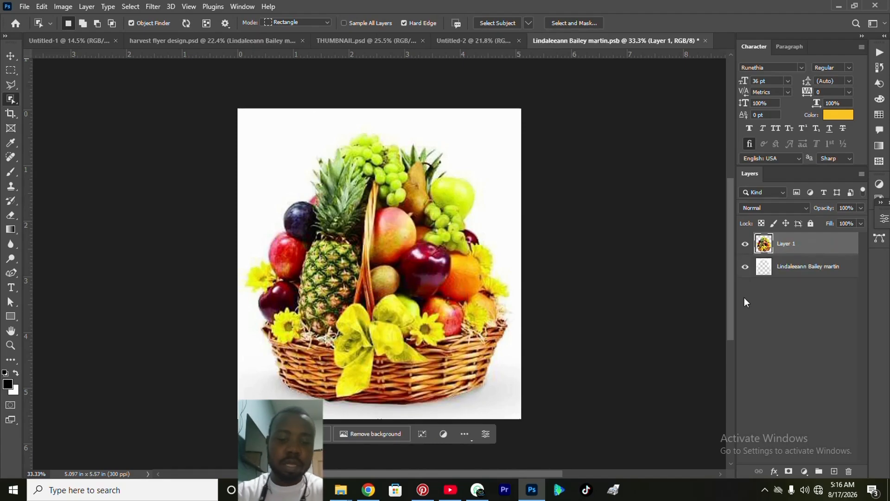
Step: Delete the leftover white background layer and save the basket smart object's contents
click(794, 273)
key(Delete)
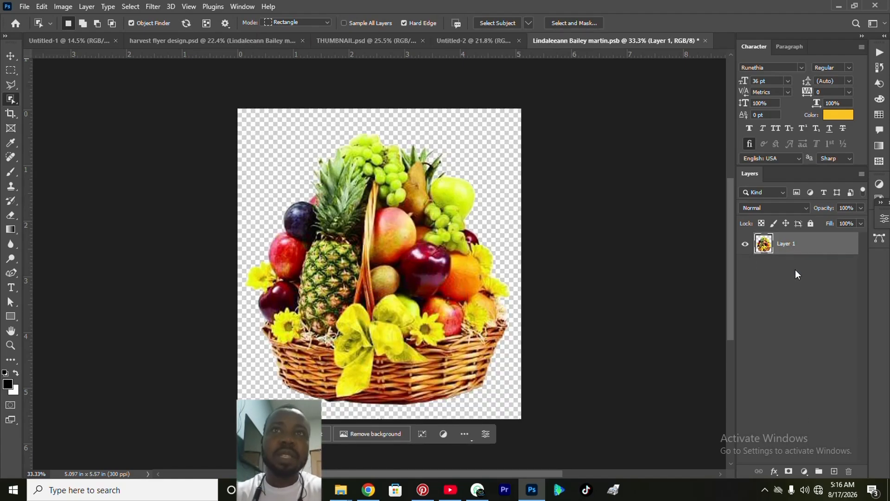
key(ctrl+s)
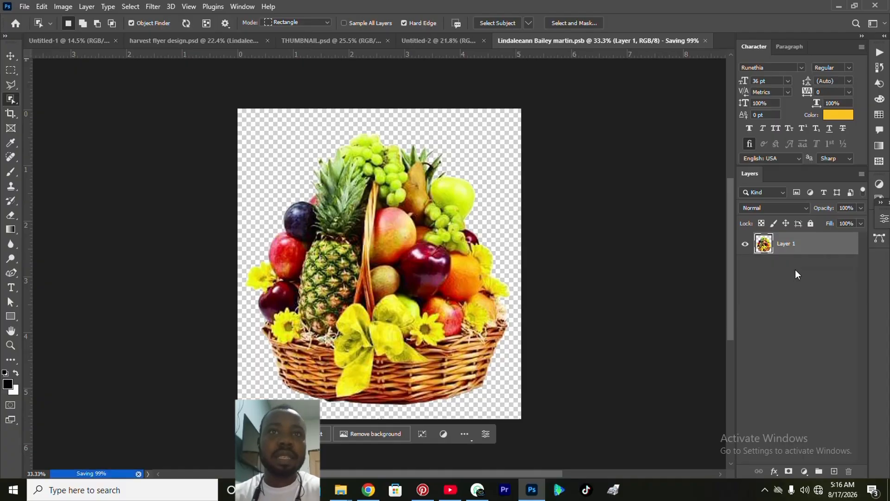
Step: Close the basket's smart-object document and scale the basket in the flyer to about 58%, placing it over the blue panel's lower-right corner on Artboard 2
click(705, 41)
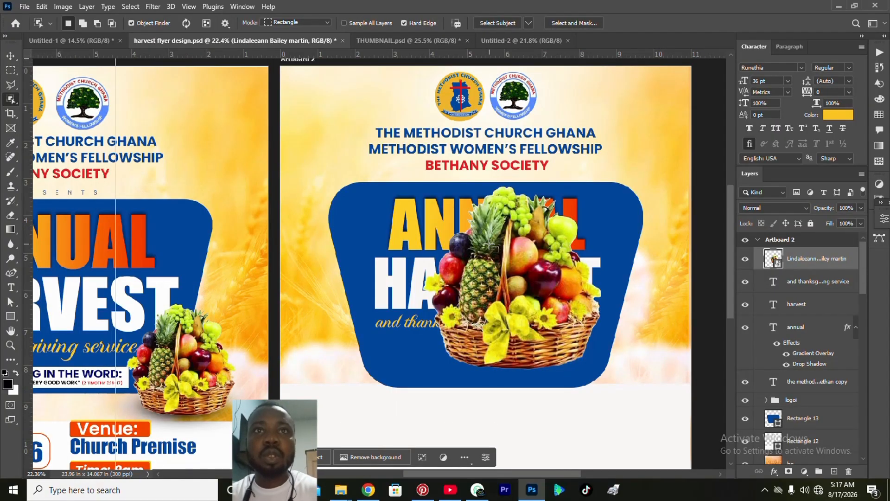
key(v)
key(ctrl+t)
drag(423, 187, 501, 268)
drag(573, 355, 614, 368)
scroll(574, 349, down, 4)
scroll(574, 349, down, 1)
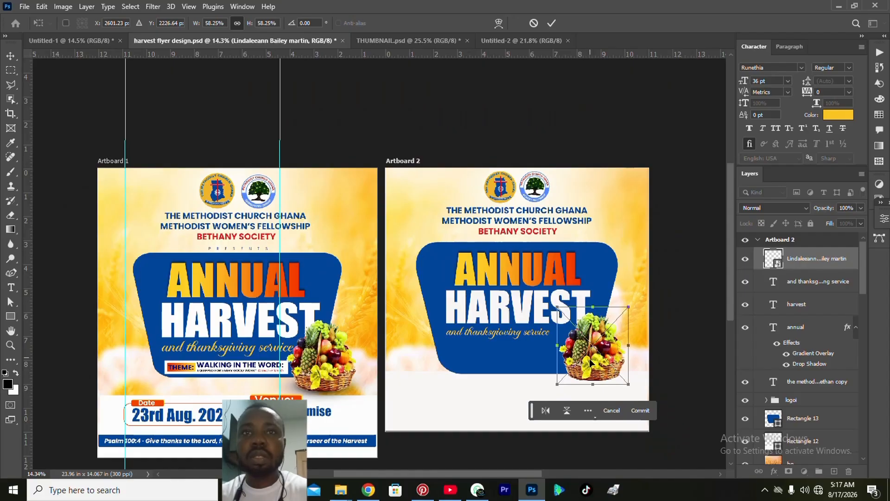
drag(590, 361, 590, 361)
scroll(590, 362, up, 3)
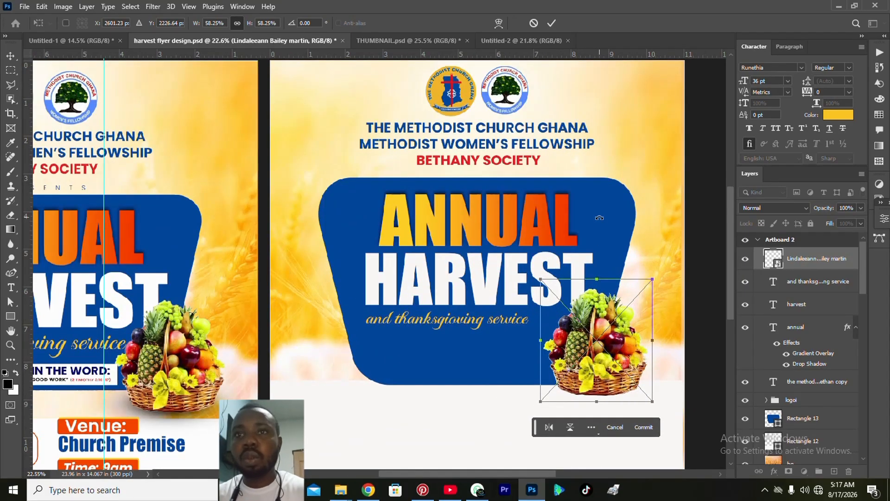
right_click(599, 218)
click(611, 225)
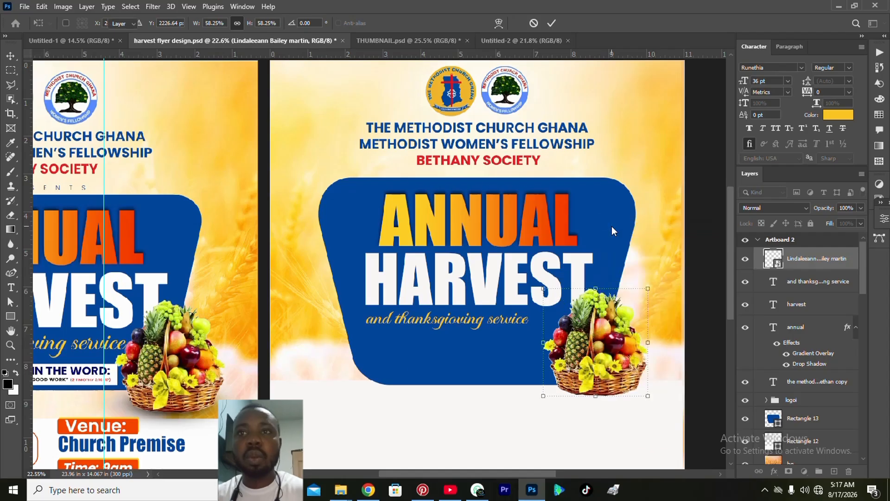
Step: Nudge the fruit basket slightly to the right over the blue panel's corner on Artboard 2
click(610, 285)
right_click(704, 298)
click(707, 240)
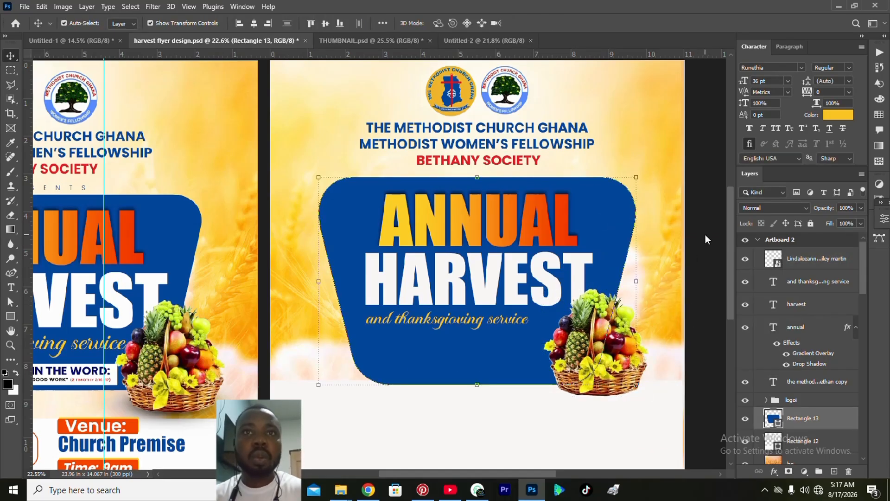
right_click(650, 114)
click(682, 122)
drag(482, 351, 488, 352)
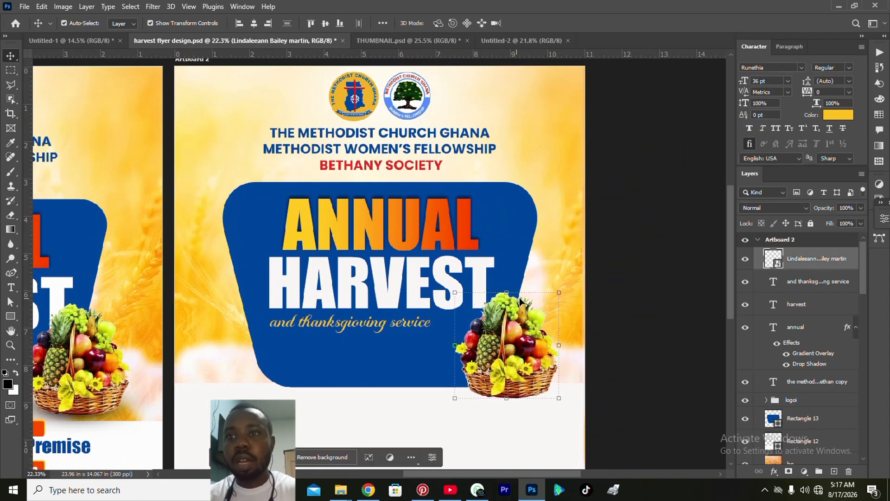
Step: Add a new empty layer directly beneath the fruit basket layer on Artboard 2
click(648, 348)
click(496, 371)
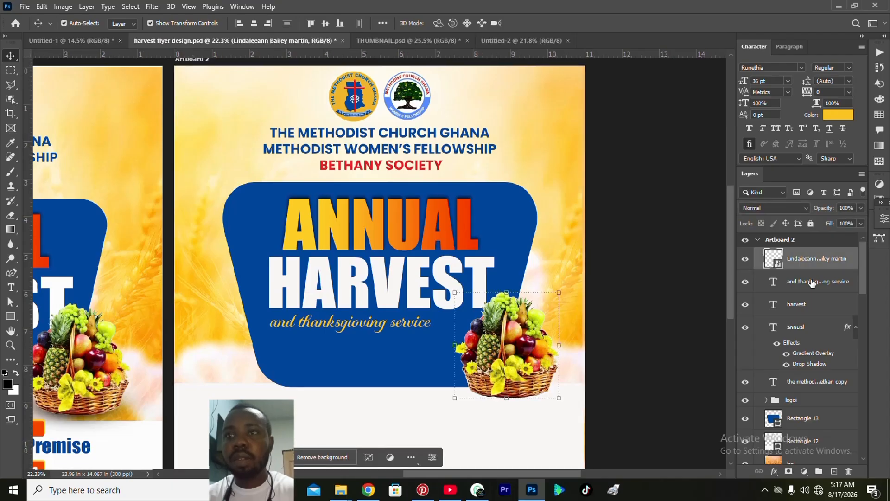
click(811, 281)
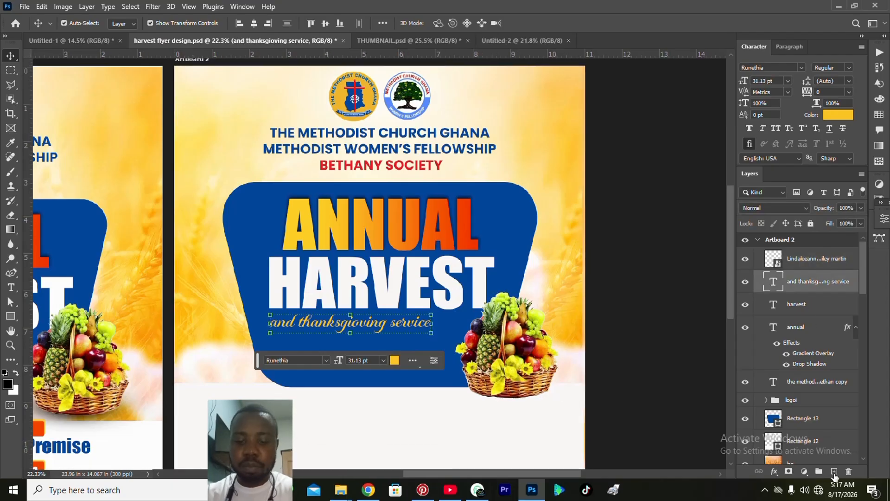
click(834, 471)
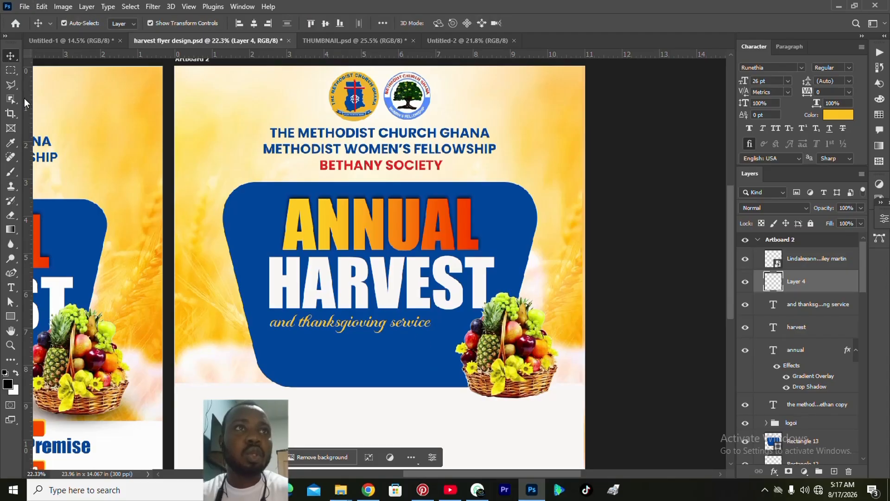
Step: Set up a soft round brush of 200 px with 0% hardness and flatten its tip into a horizontal ellipse
click(12, 172)
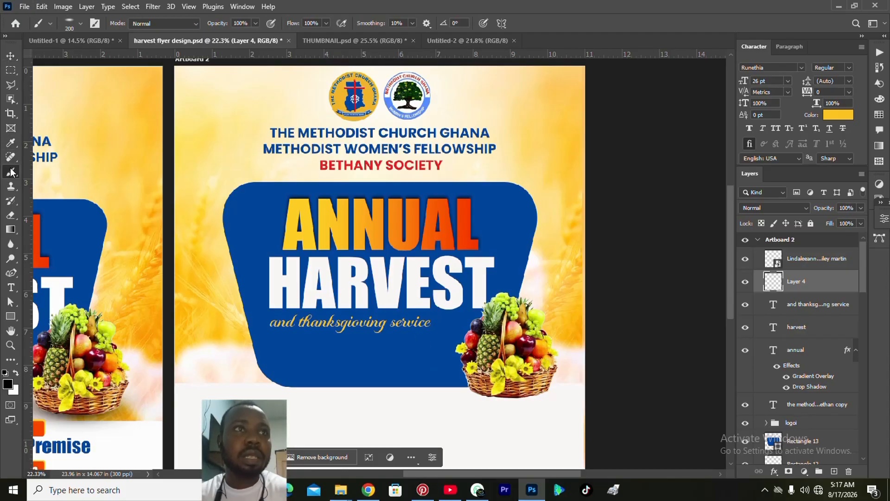
click(81, 24)
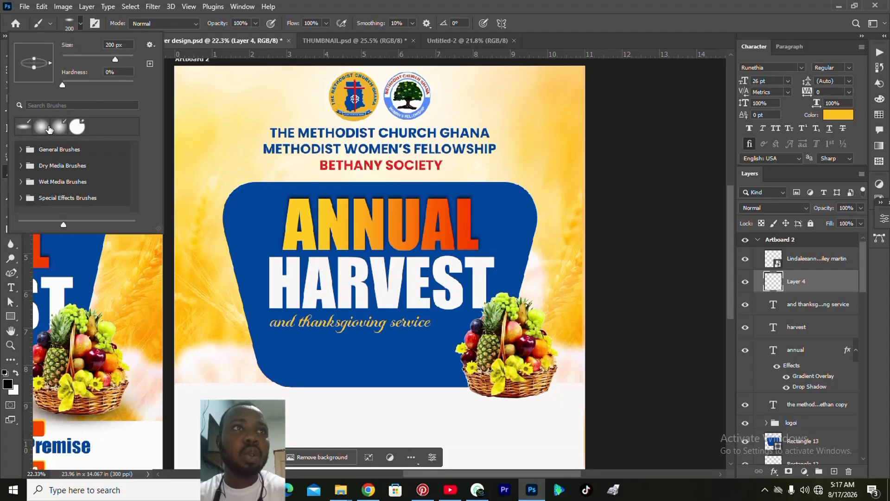
click(46, 128)
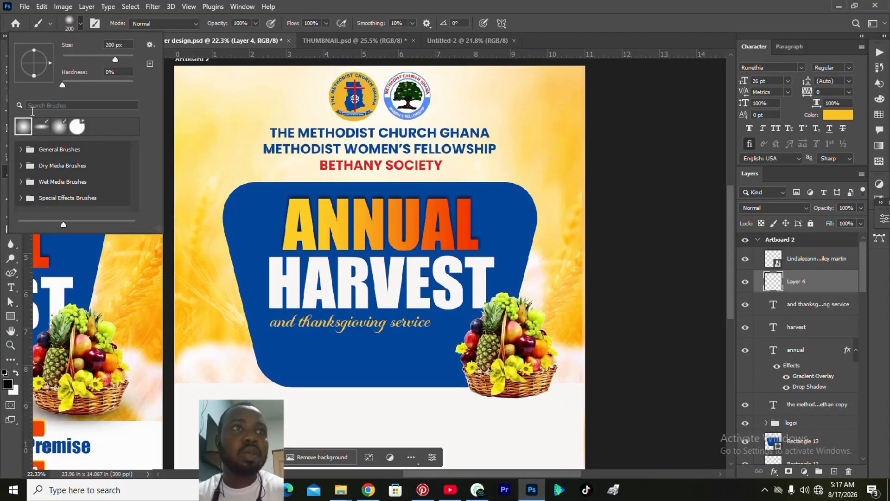
click(40, 127)
click(58, 131)
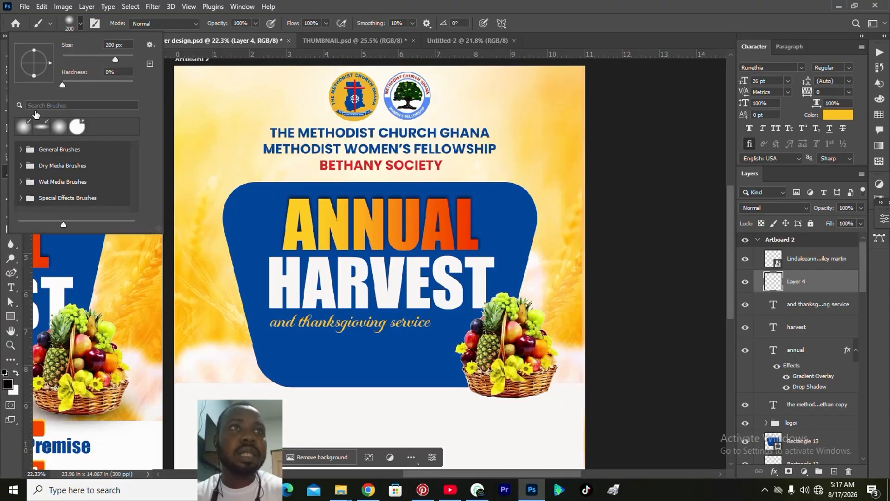
drag(34, 51, 34, 60)
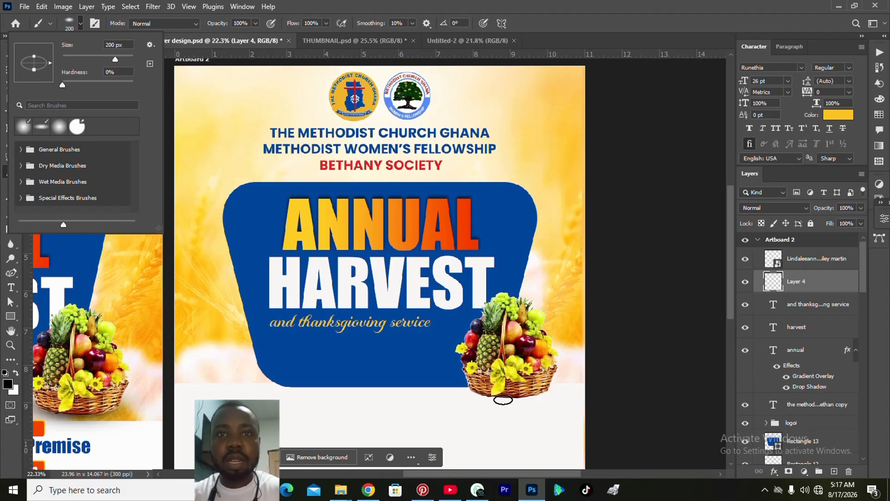
Step: Paint one black dab below the basket and enlarge it into a wide soft shadow under the basket's base
click(503, 409)
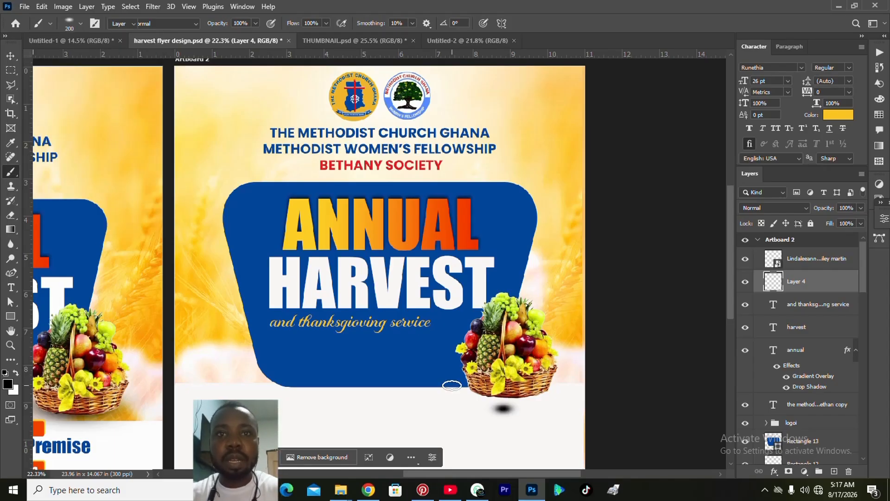
key(v)
key(ctrl+t)
mouse_move(482, 408)
mouse_down()
mouse_move(401, 402)
mouse_move(494, 388)
mouse_up()
drag(500, 388, 500, 385)
drag(569, 392, 582, 390)
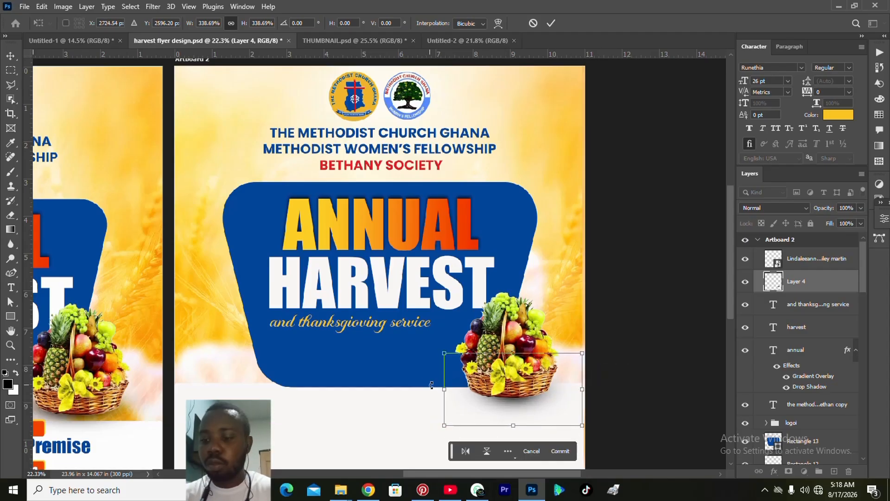
drag(444, 389, 479, 388)
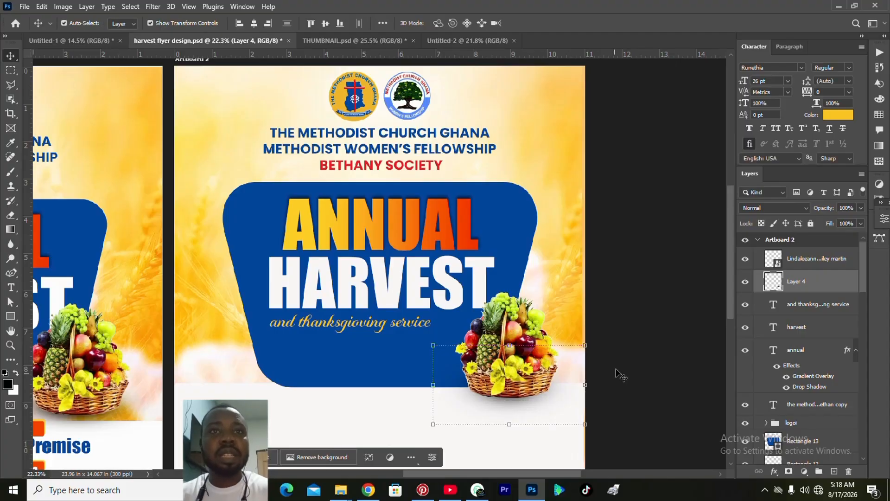
click(649, 377)
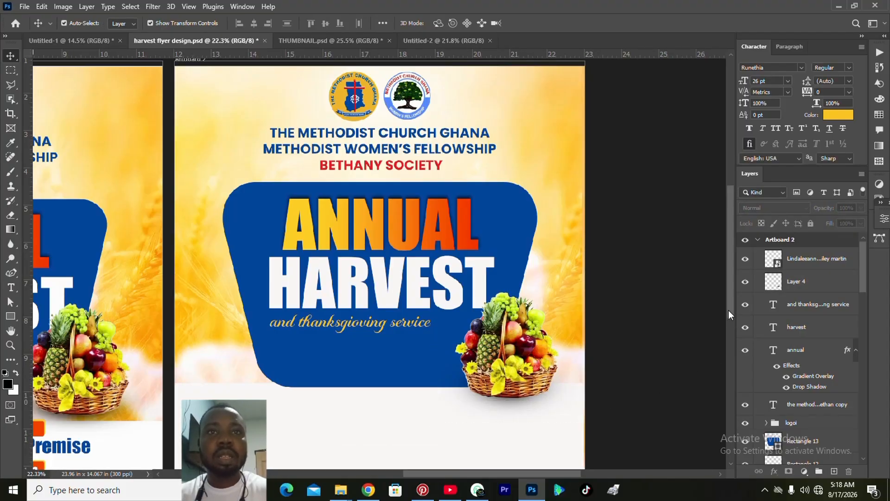
Step: Scale the script tagline below HARVEST on Artboard 2 to about 119%, stretching it toward the basket
scroll(404, 281, down, 2)
click(399, 281)
key(ctrl+t)
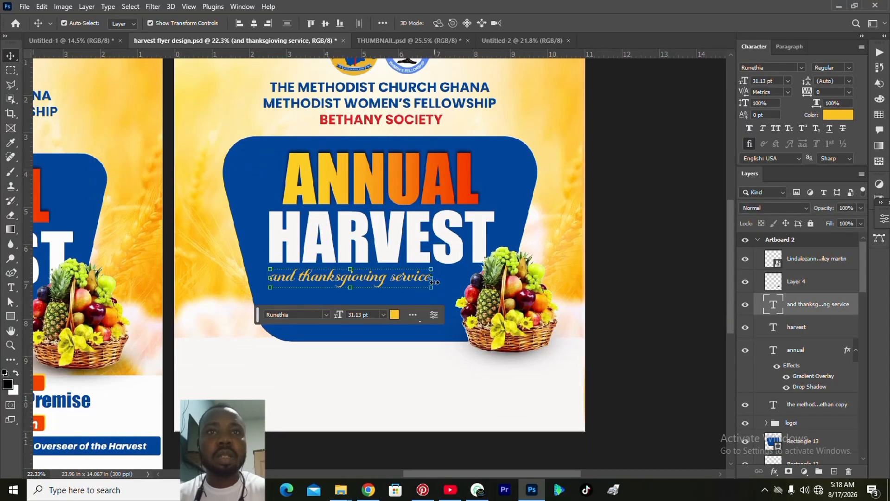
drag(431, 288, 465, 289)
key(Return)
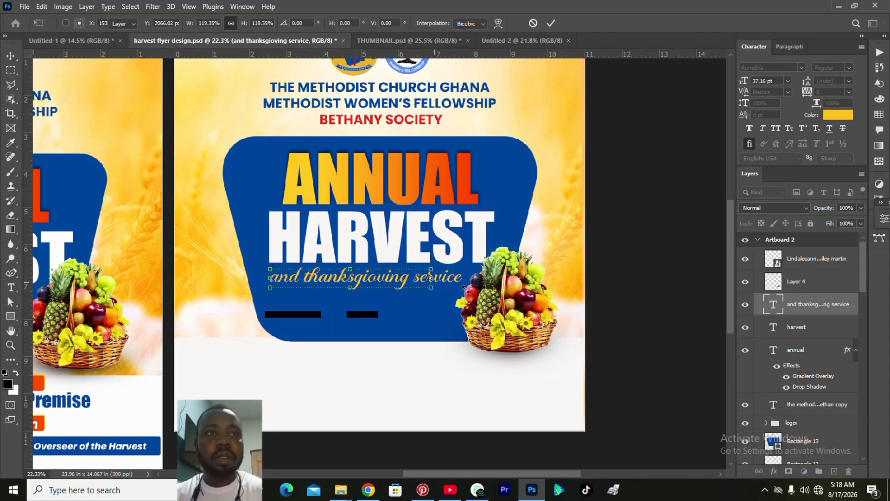
click(667, 315)
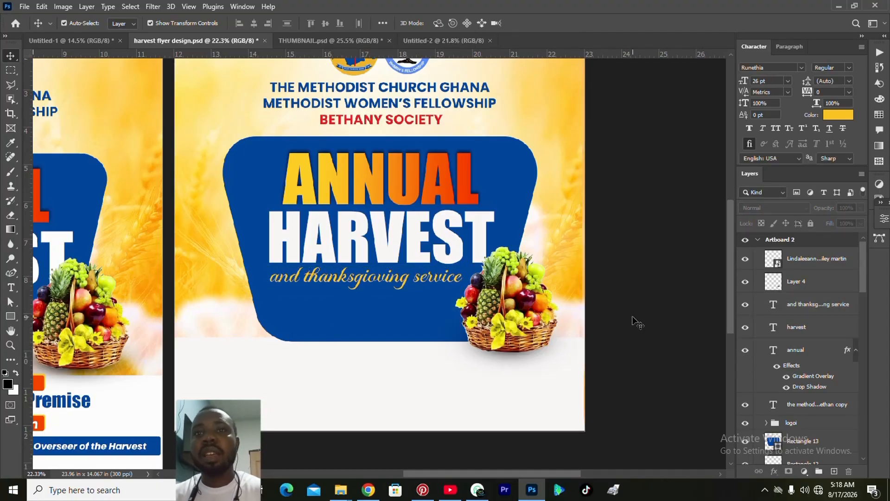
scroll(318, 334, down, 2)
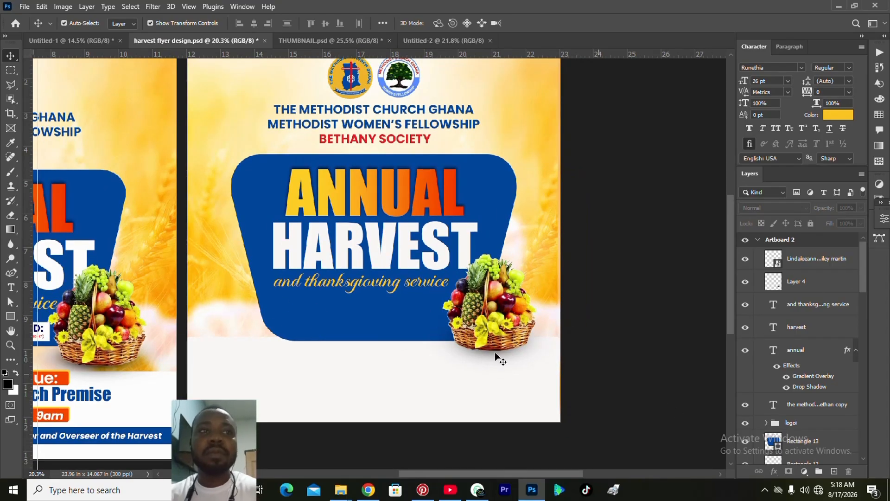
Step: Switch the Move tool's auto-select mode to Group for picking the theme block on Artboard 1
click(51, 335)
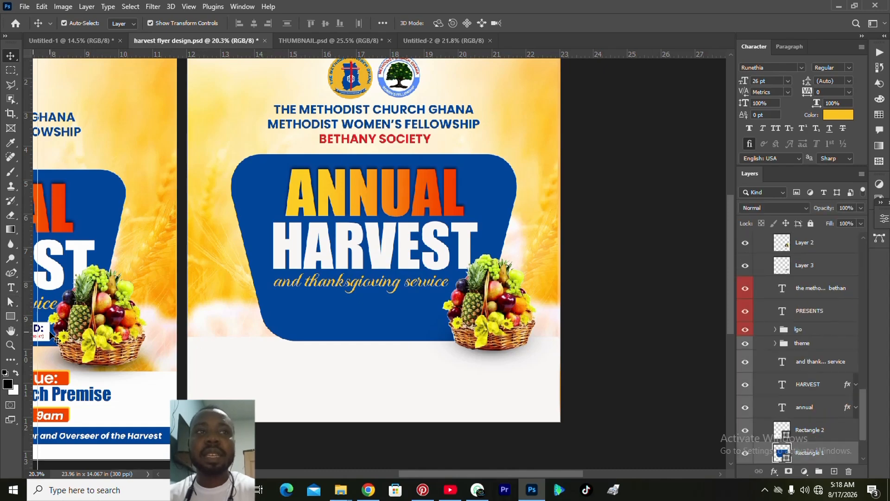
click(42, 337)
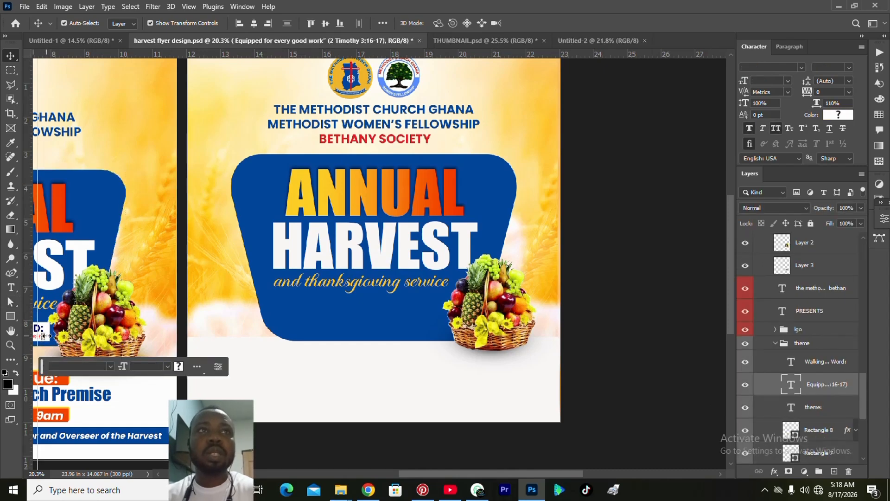
click(122, 24)
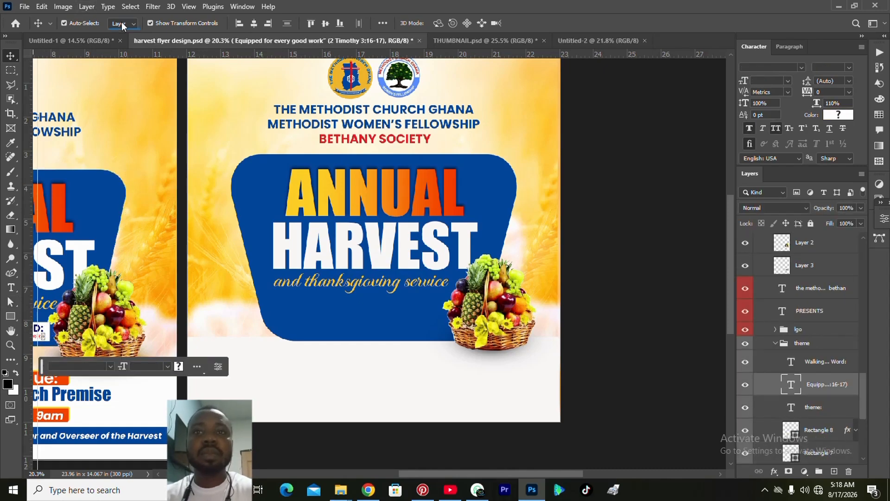
click(121, 33)
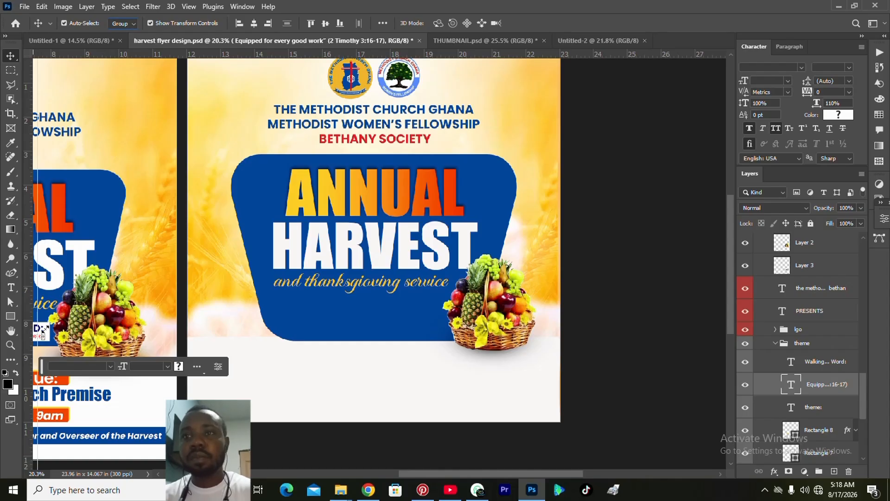
Step: Duplicate the theme group on Artboard 1
click(598, 353)
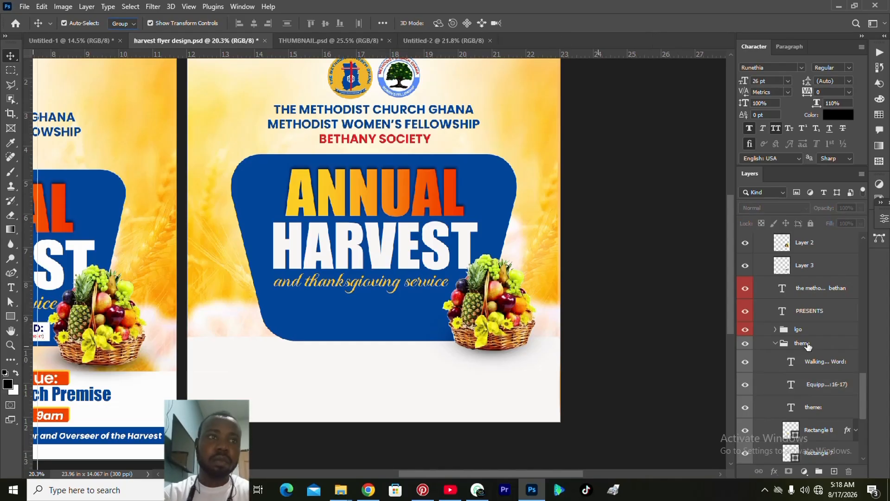
click(808, 346)
click(776, 343)
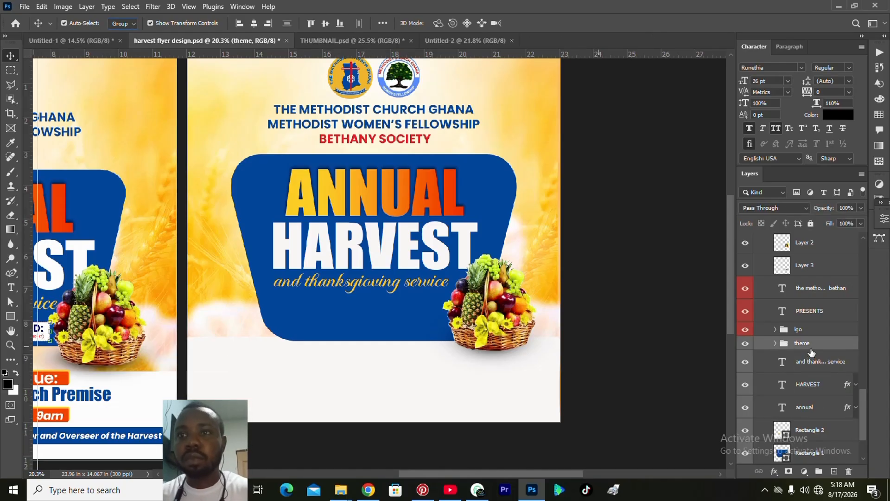
key(ctrl+j)
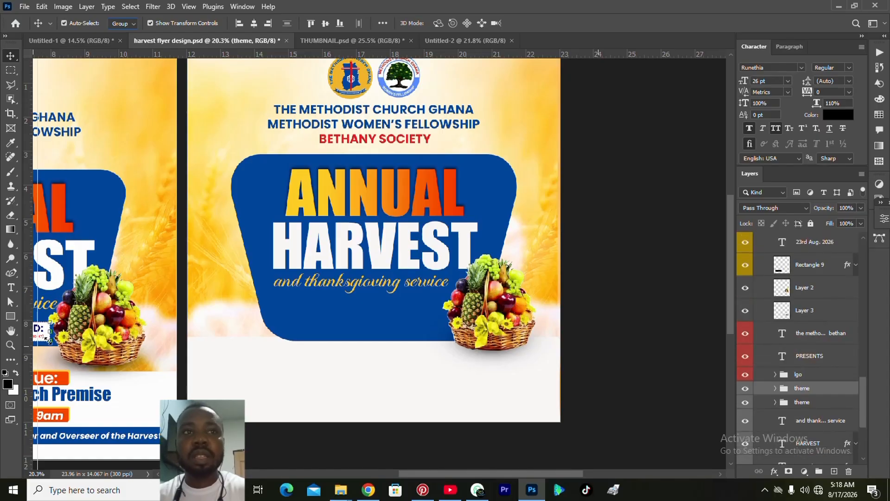
Step: Try to move the duplicated theme group onto Artboard 2 and undo the move
drag(45, 338, 420, 346)
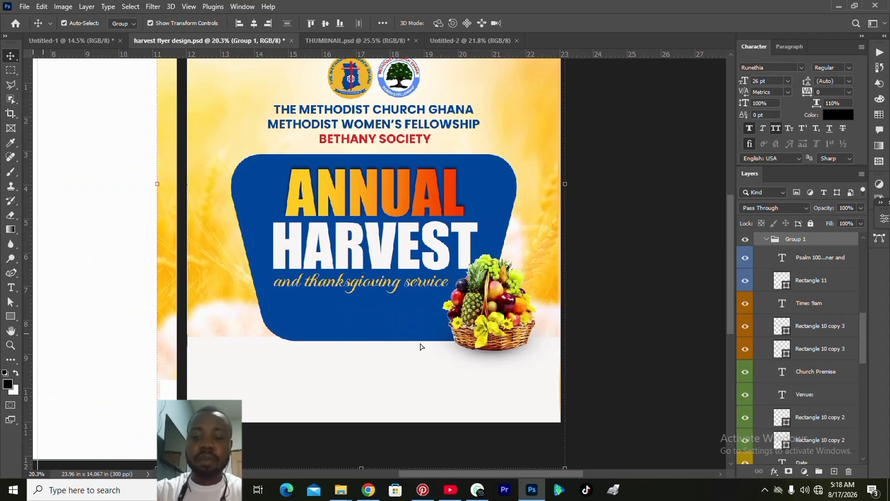
key(ctrl)
key(ctrl+z)
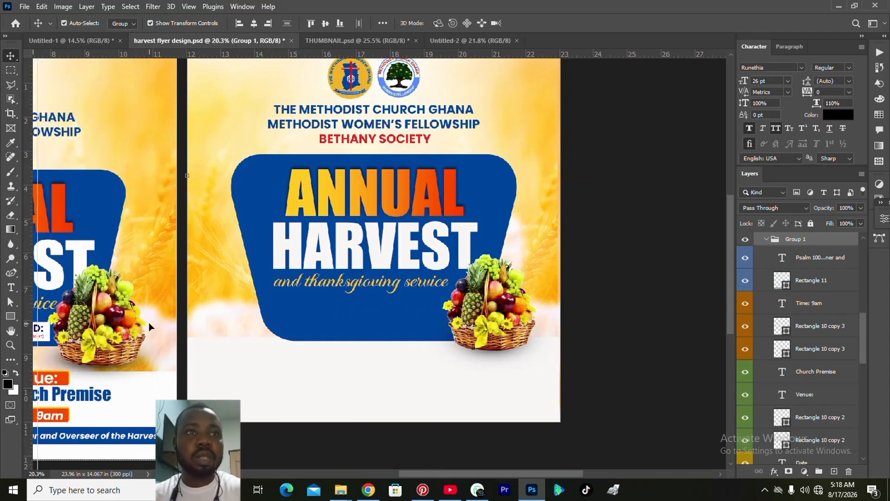
Step: Ungroup Group 1 on Artboard 1 so its layers sit directly in the artboard
key(ctrl+0)
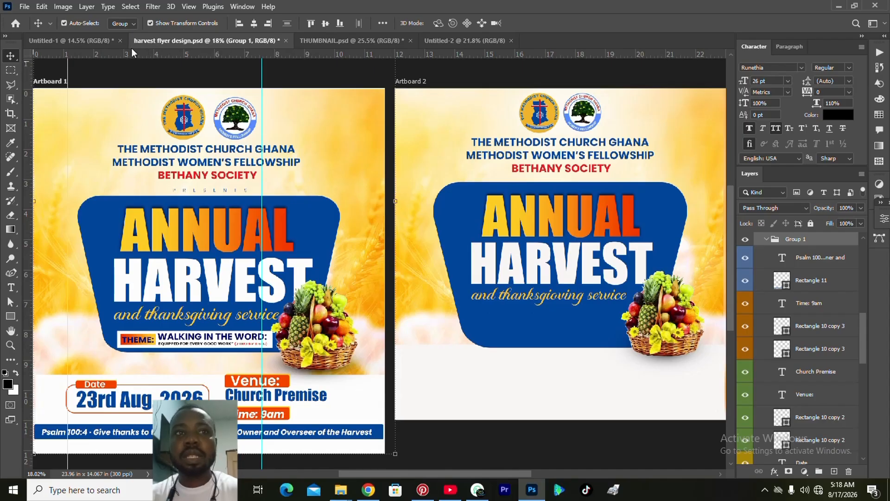
click(132, 24)
click(131, 24)
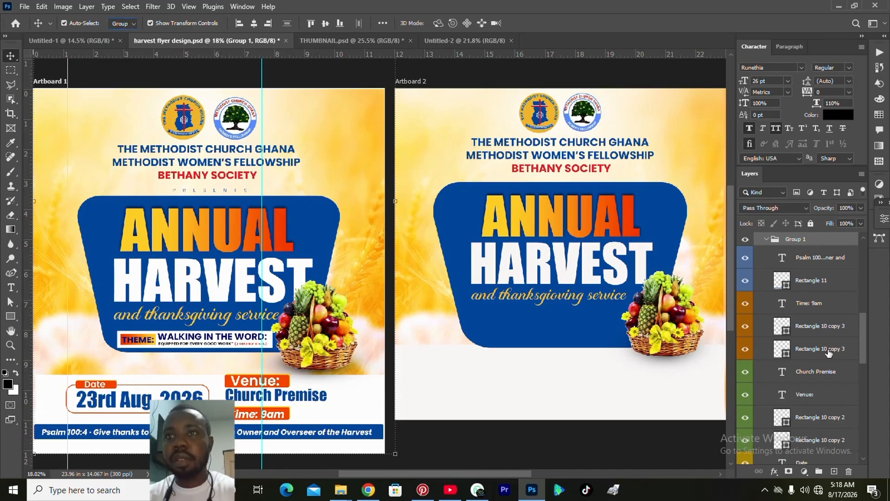
mouse_move(864, 340)
mouse_down()
mouse_move(864, 329)
mouse_move(864, 375)
mouse_move(863, 332)
mouse_up()
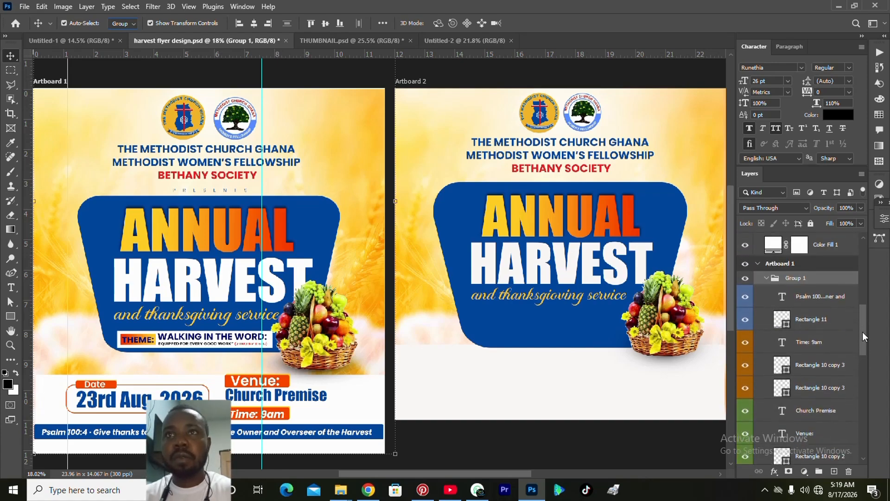
right_click(788, 282)
click(706, 87)
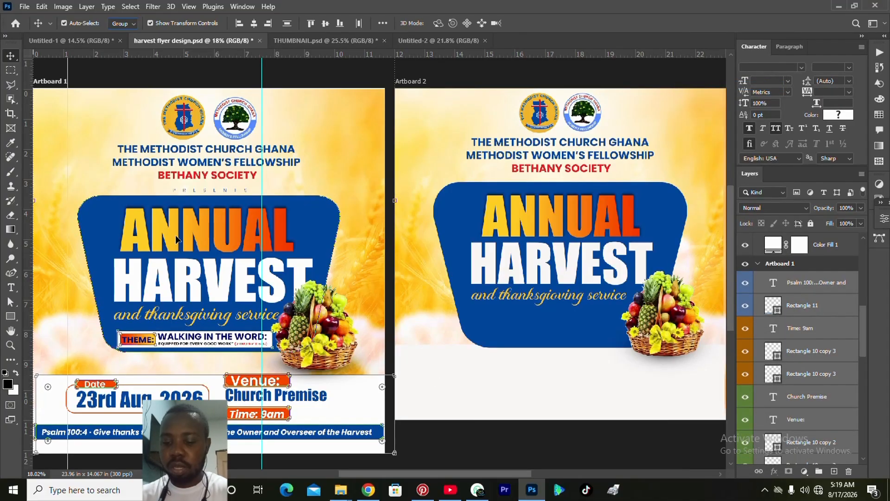
Step: Move the theme group from Artboard 1 onto Artboard 2, placing it inside the blue shape below the thanksgiving service line
click(146, 344)
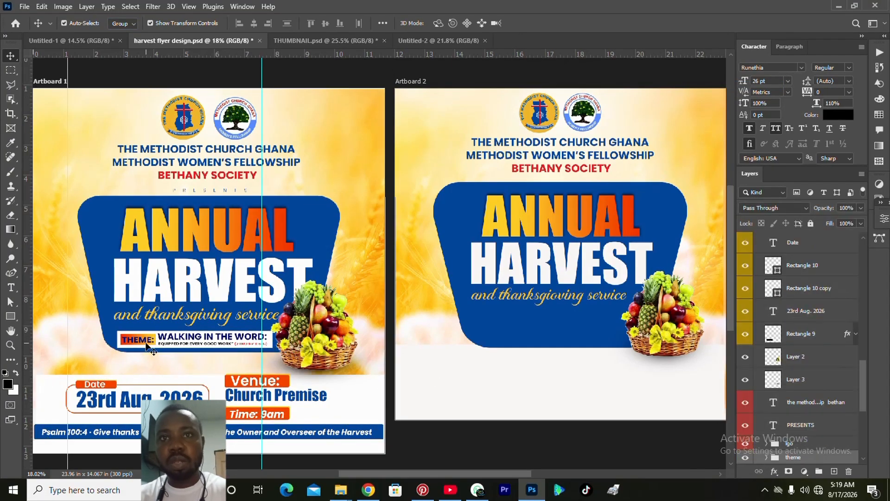
drag(147, 344, 492, 331)
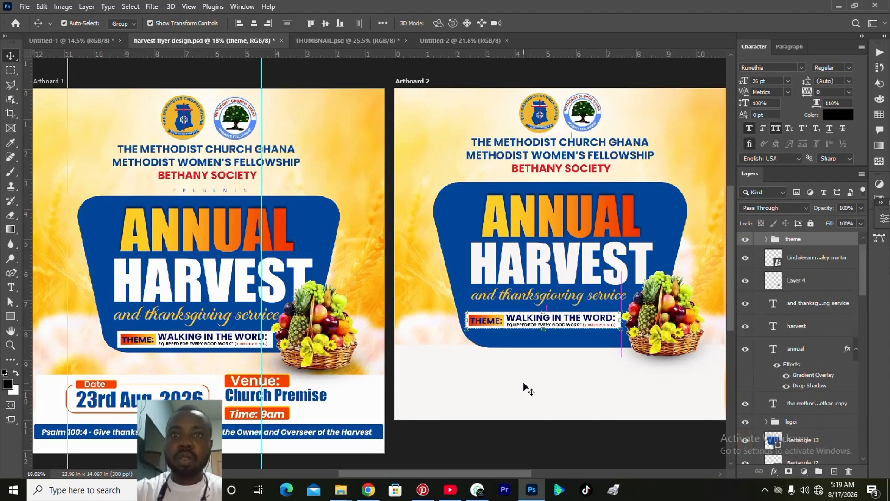
click(637, 452)
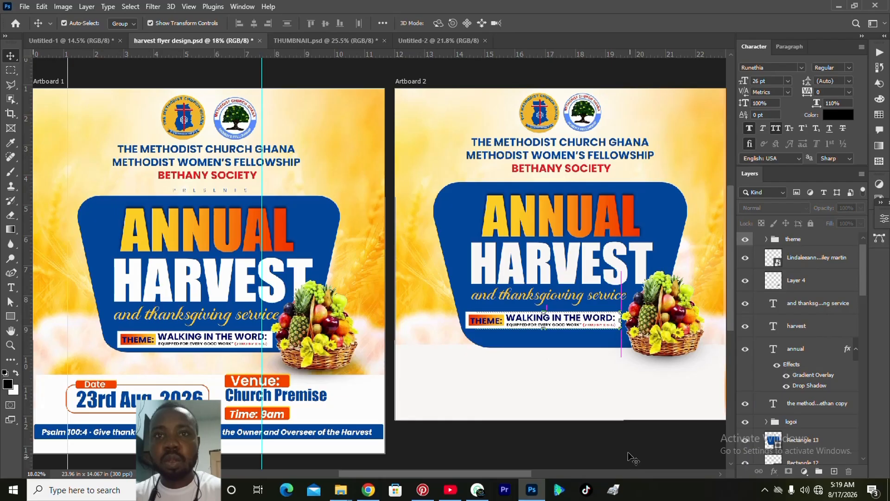
Step: Shift the fruit basket on Artboard 2 slightly up and left, and adjust its shadow to sit beneath it
right_click(640, 424)
click(527, 372)
right_click(523, 366)
click(543, 375)
key(ctrl+0)
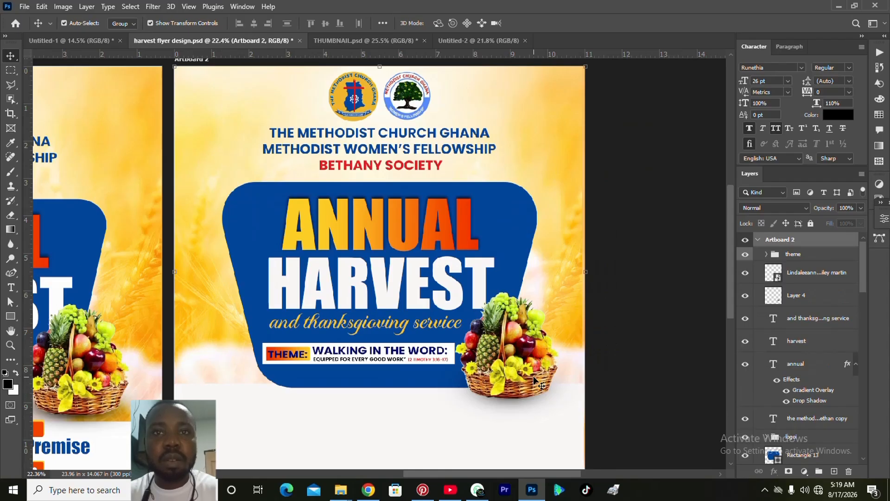
drag(500, 376, 493, 367)
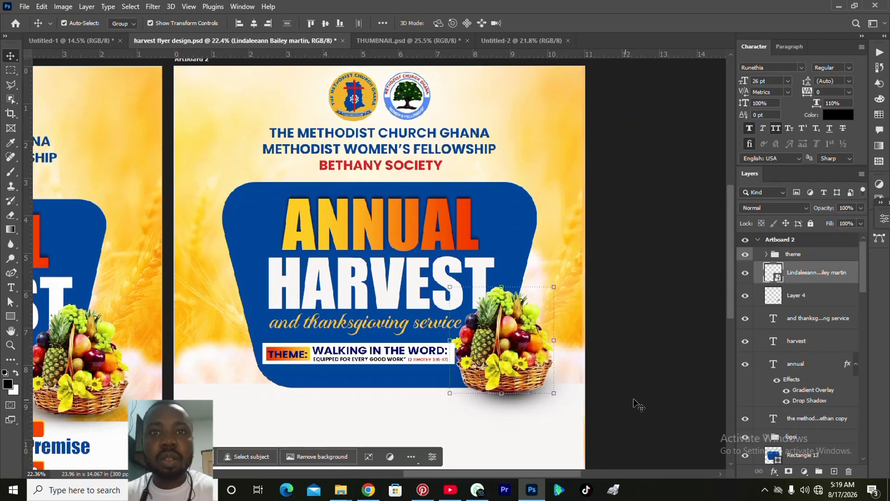
click(529, 398)
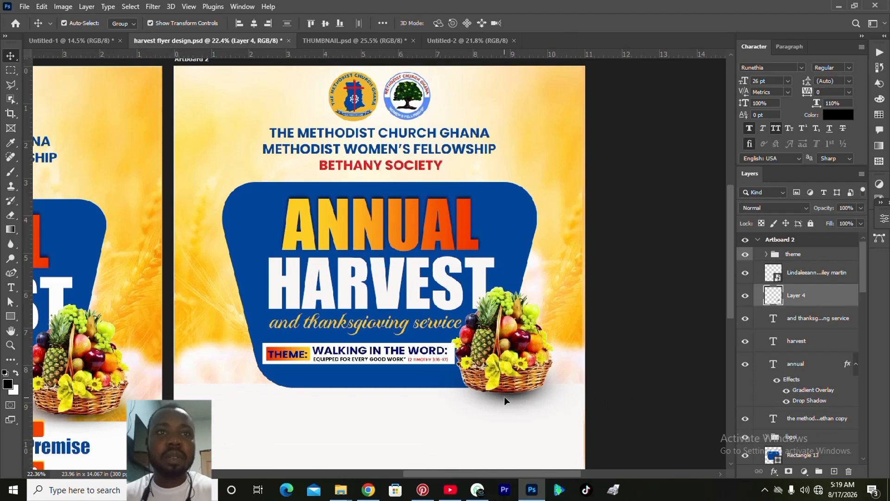
drag(503, 399, 500, 398)
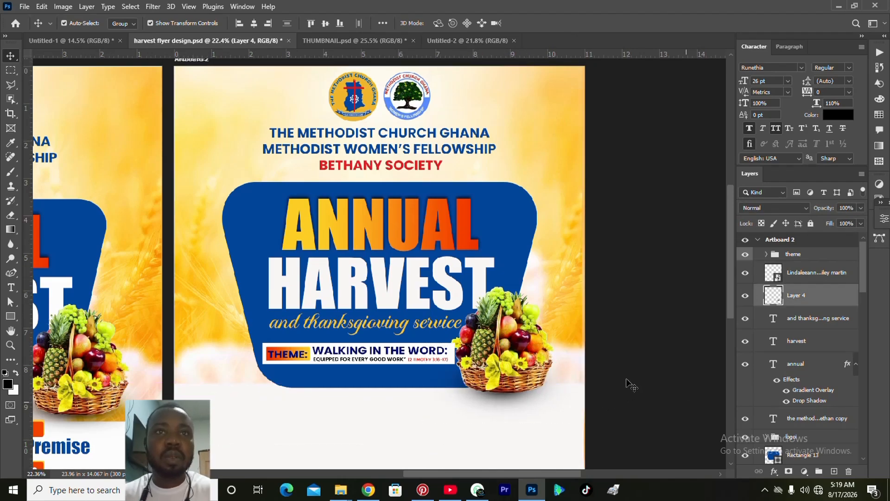
Step: Nudge the script thanksgiving service line on Artboard 2 slightly to the left
click(312, 328)
drag(338, 327, 338, 328)
click(605, 378)
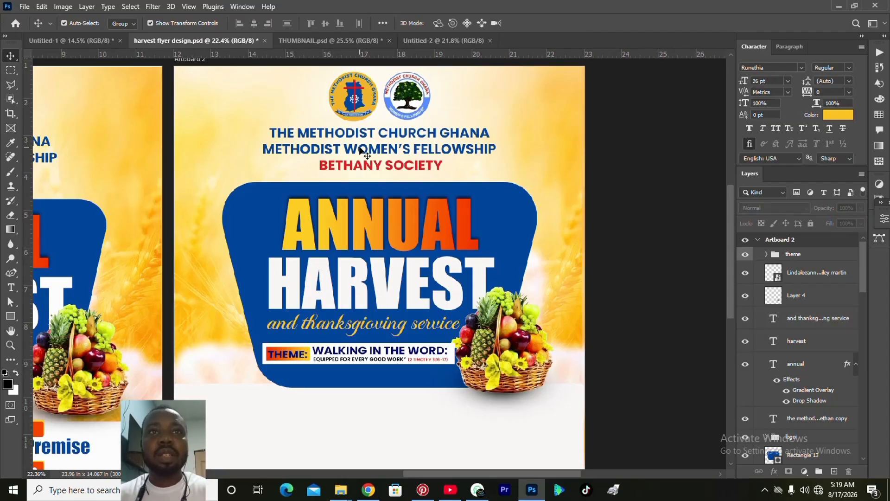
Step: Nudge the church name text block on Artboard 2 up slightly, closer to the logos
scroll(360, 154, up, 3)
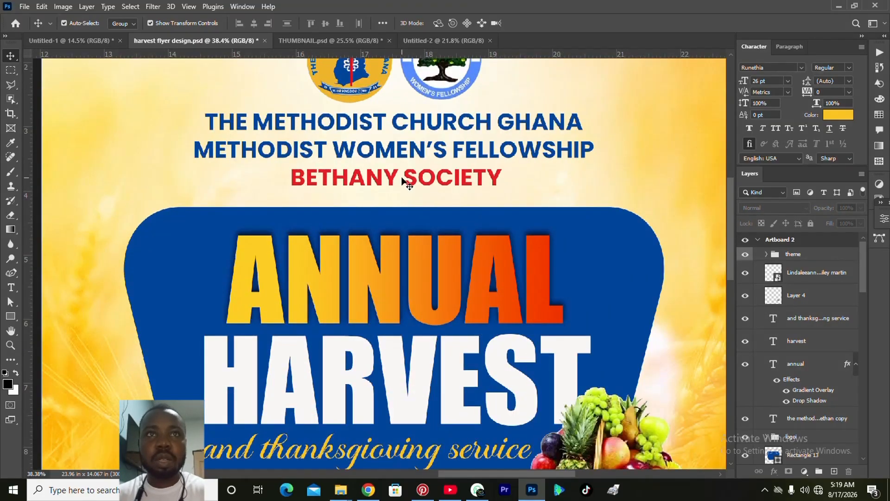
click(402, 181)
key(shift+Up)
key(shift+Up)
key(shift+Up)
key(shift+Up)
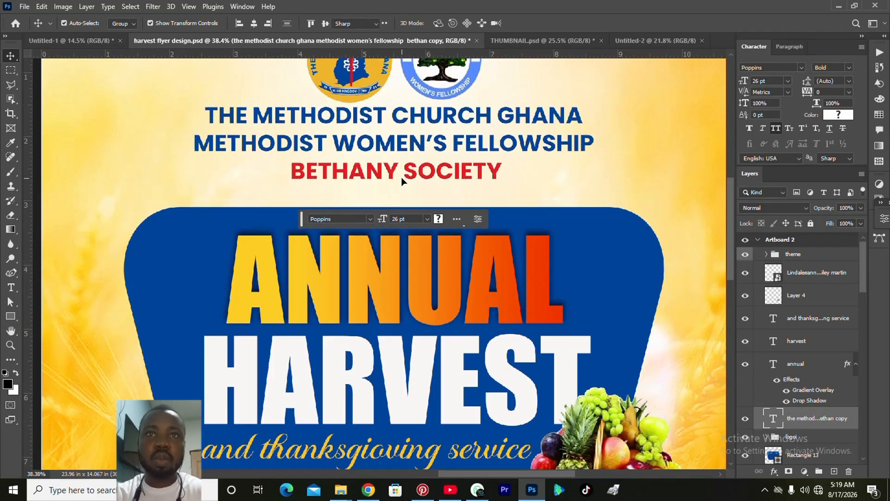
Step: Add a new text layer reading PRESENTS between the BETHANY SOCIETY line and the blue shape
key(t)
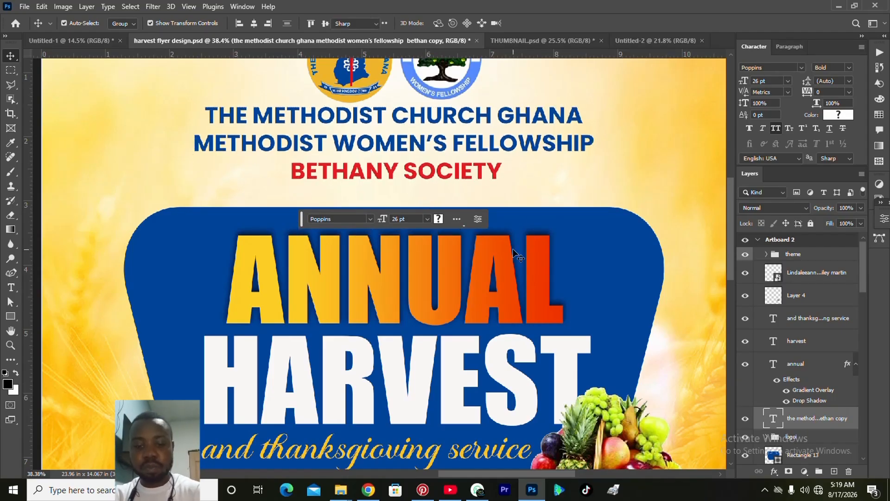
click(541, 193)
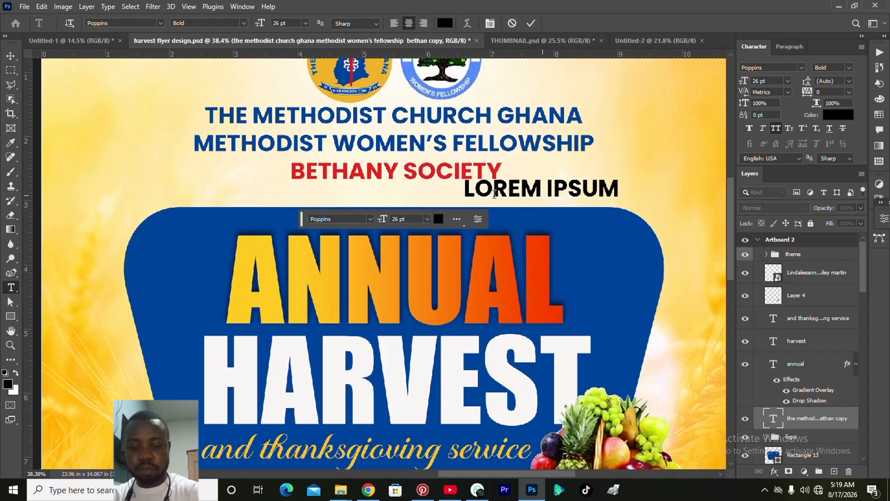
text(PRESENT)
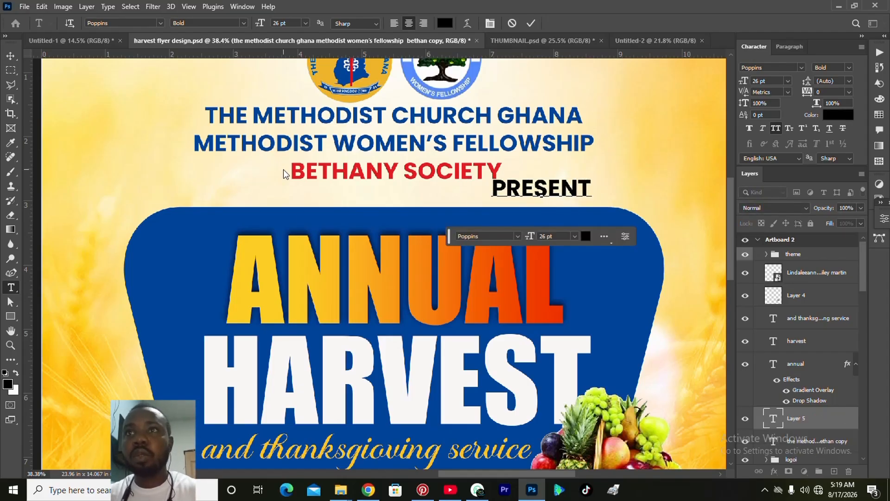
text(S)
Step: Format the PRESENTS text as 12 pt Poppins Regular
key(ctrl+a)
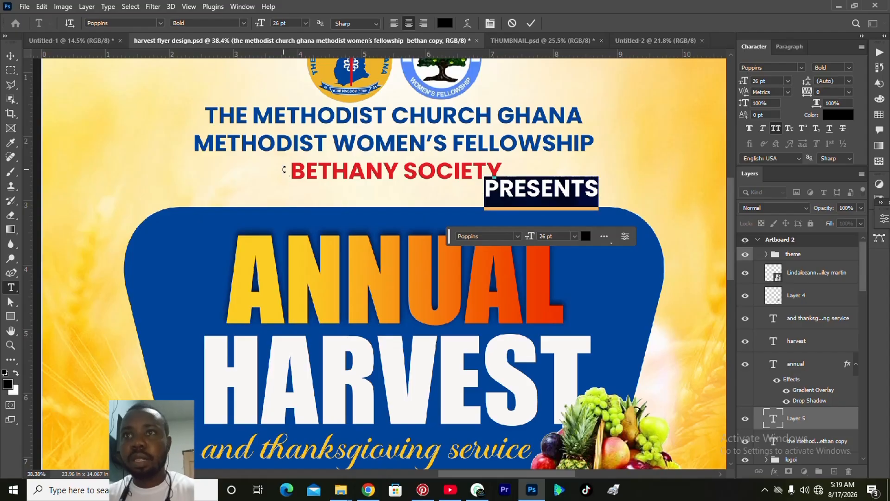
click(787, 81)
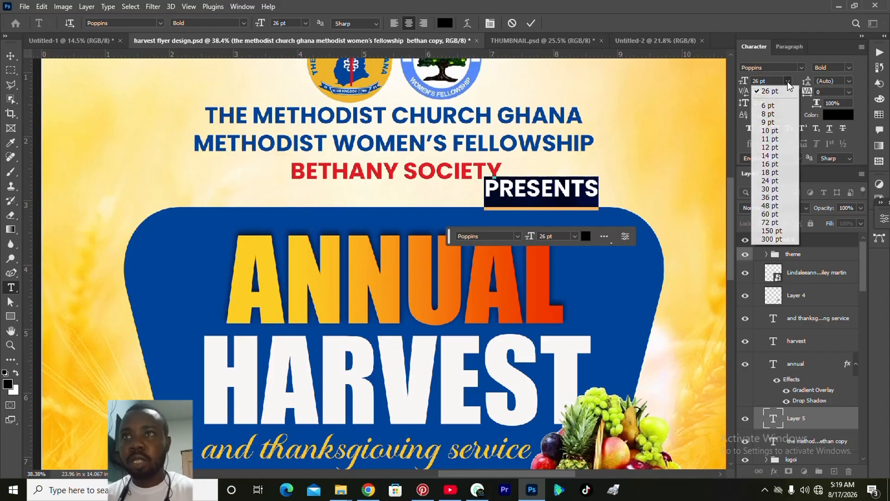
click(762, 138)
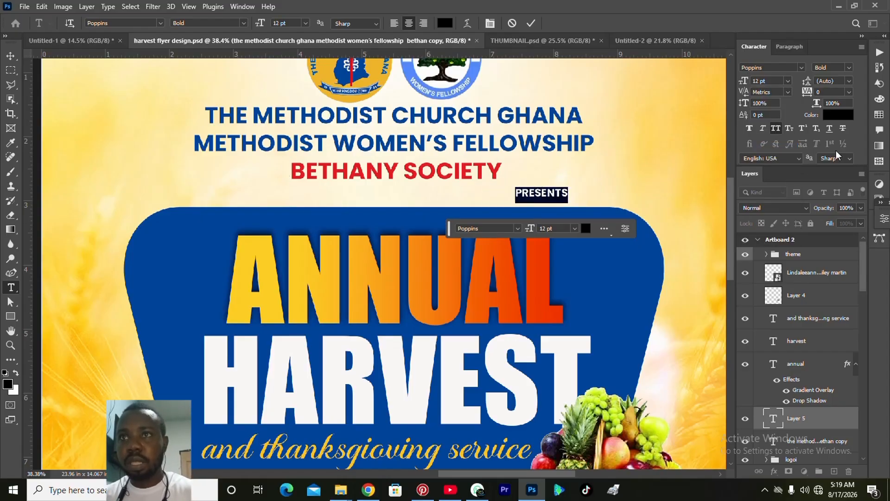
click(850, 67)
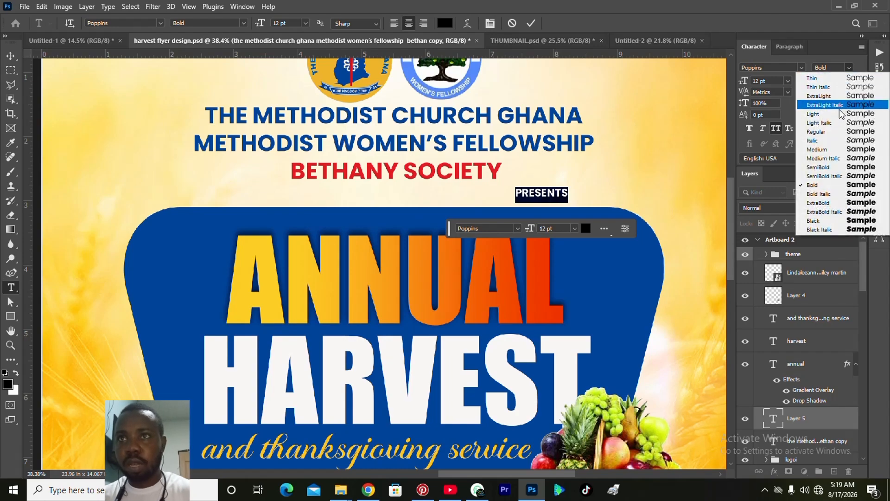
click(829, 131)
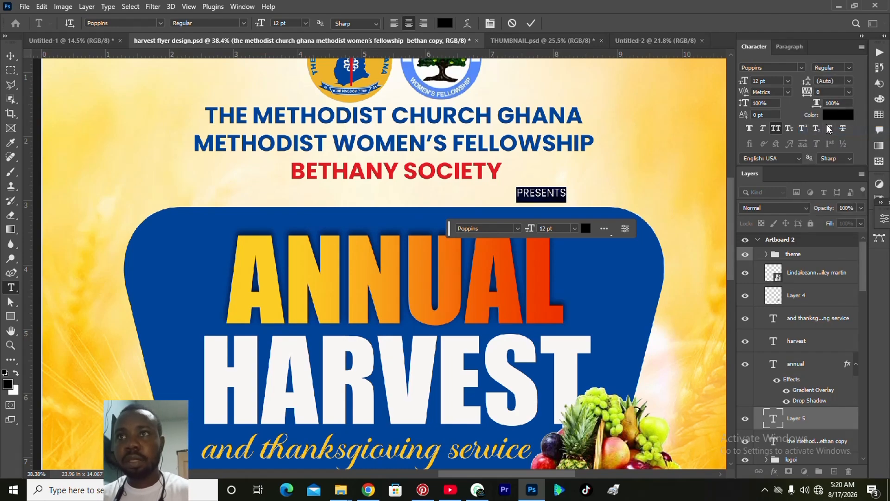
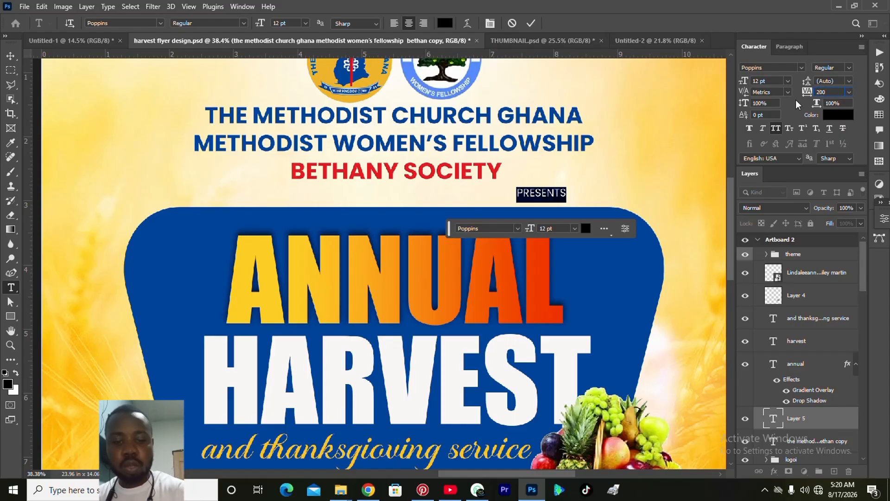
Step: Set the tracking of the PRESENTS text to 1000 and position it centrally under BETHANY SOCIETY
key(Return)
click(830, 96)
text(100)
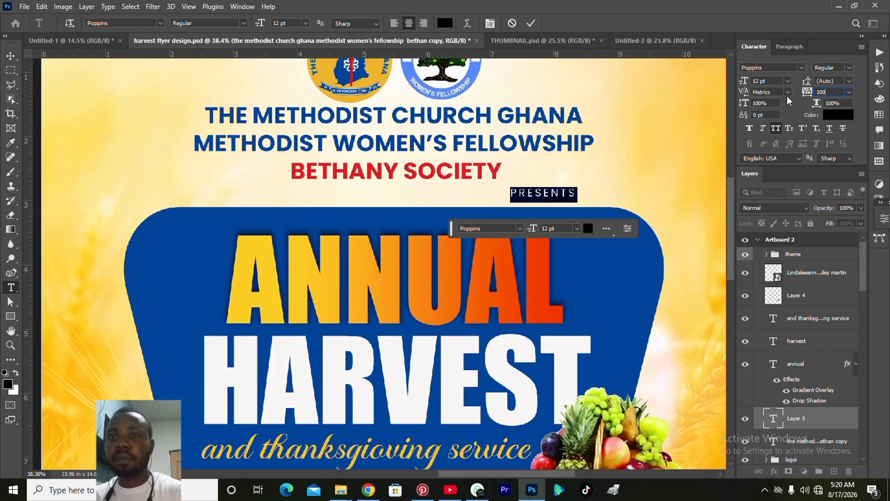
key(Return)
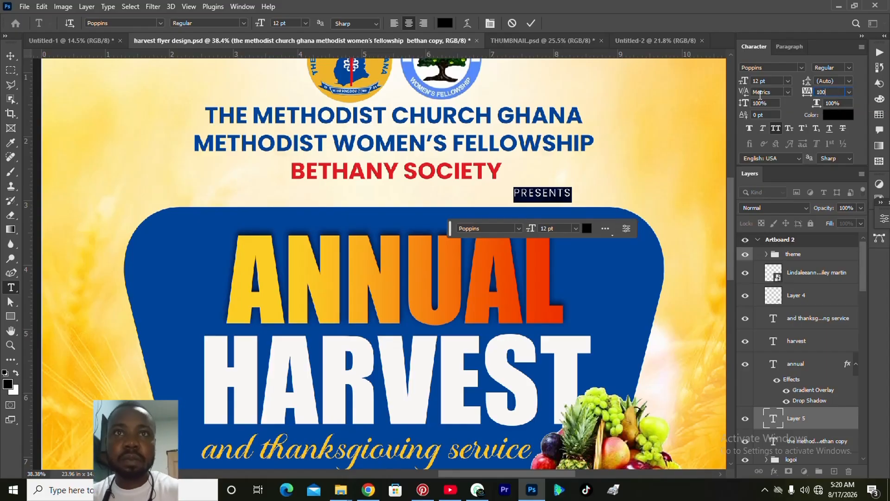
text(0)
key(Return)
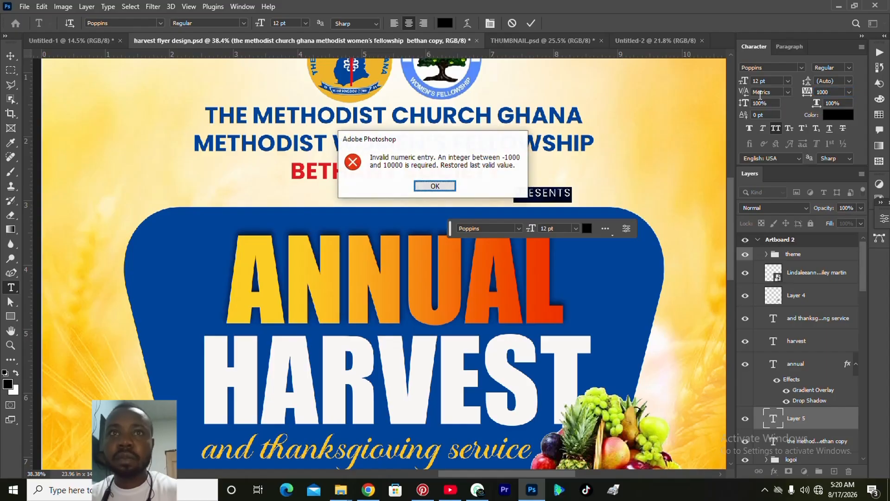
click(435, 185)
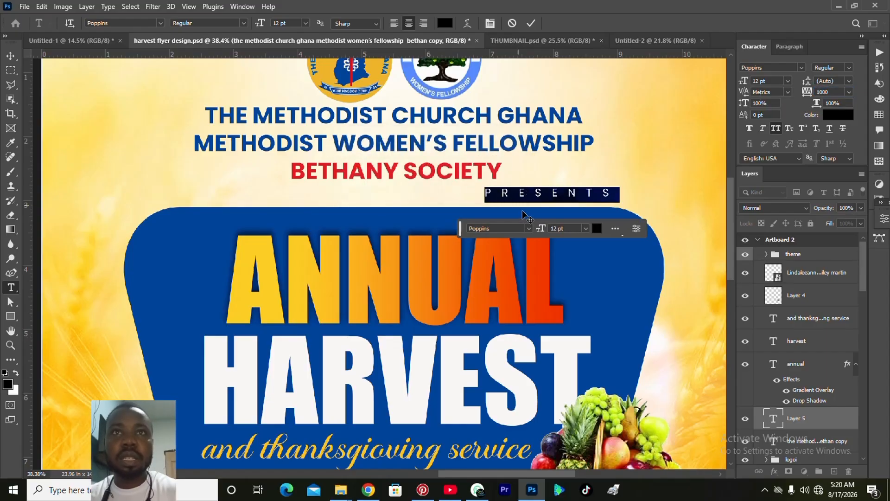
drag(524, 216, 353, 218)
click(531, 23)
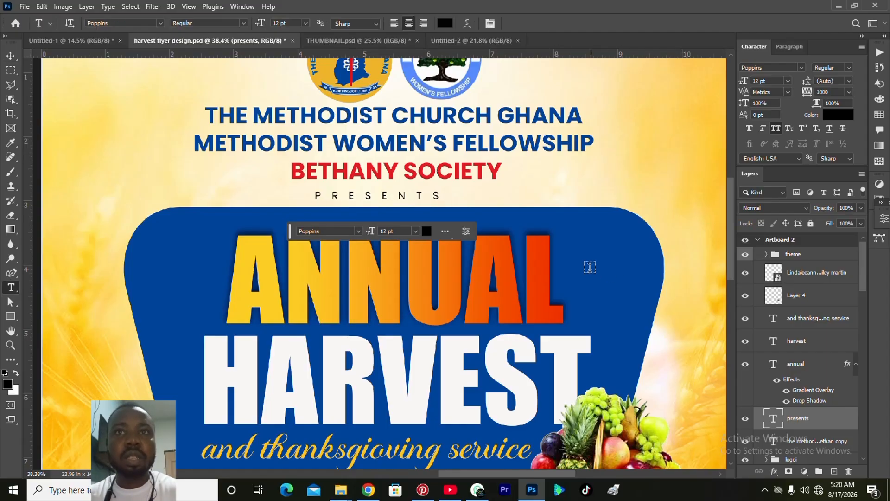
Step: Draw a rectangle about 4.86 in wide and 1.04 in high in the white area below the blue shape on Artboard 2
scroll(589, 266, down, 1)
scroll(588, 266, down, 1)
drag(733, 228, 722, 315)
click(10, 316)
drag(172, 211, 430, 266)
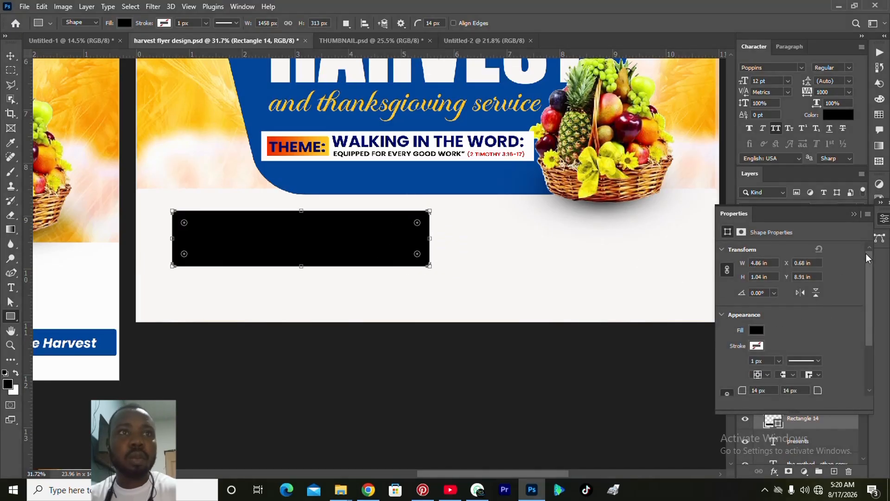
Step: Round all corners of the new black rectangle heavily for a pill-like outline
drag(869, 258, 869, 311)
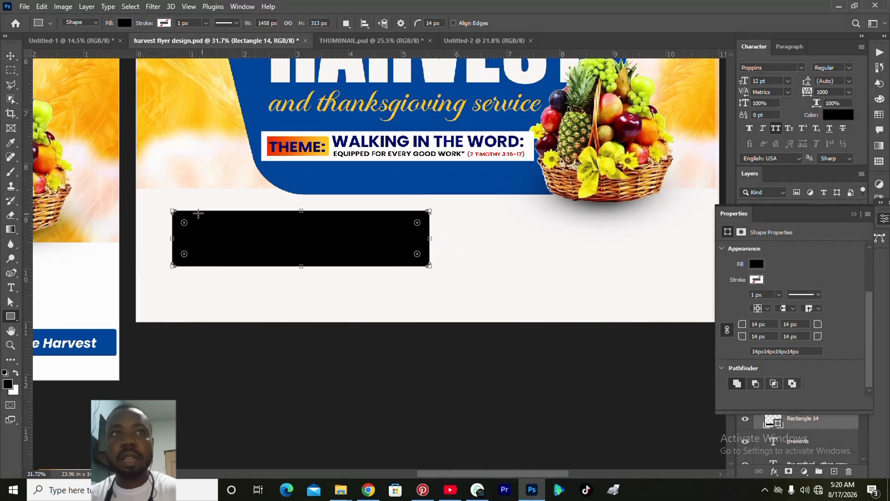
drag(183, 224, 192, 227)
click(884, 221)
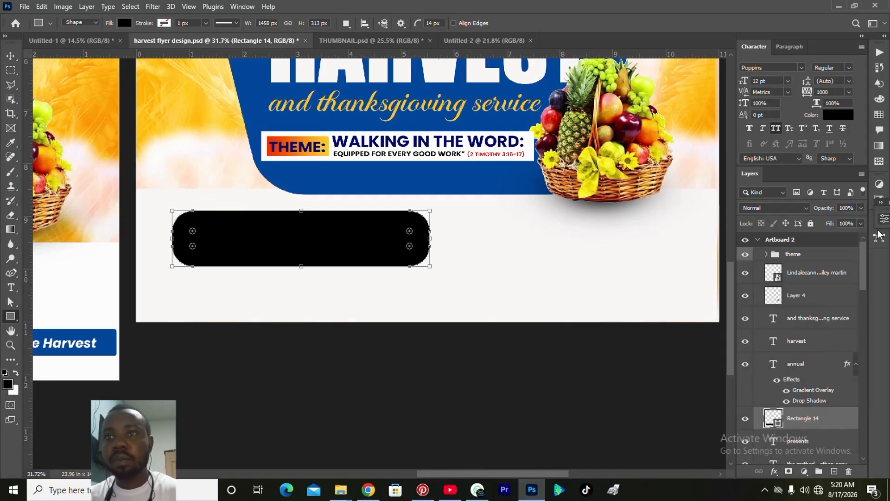
click(810, 272)
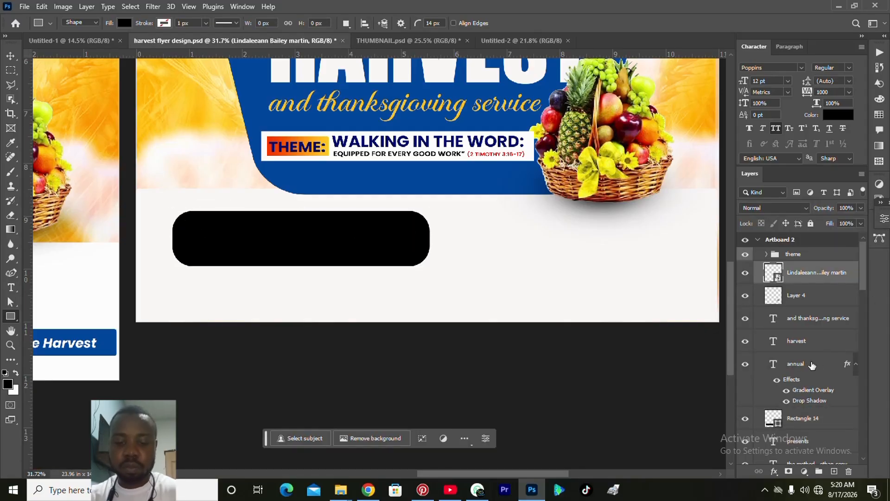
click(856, 364)
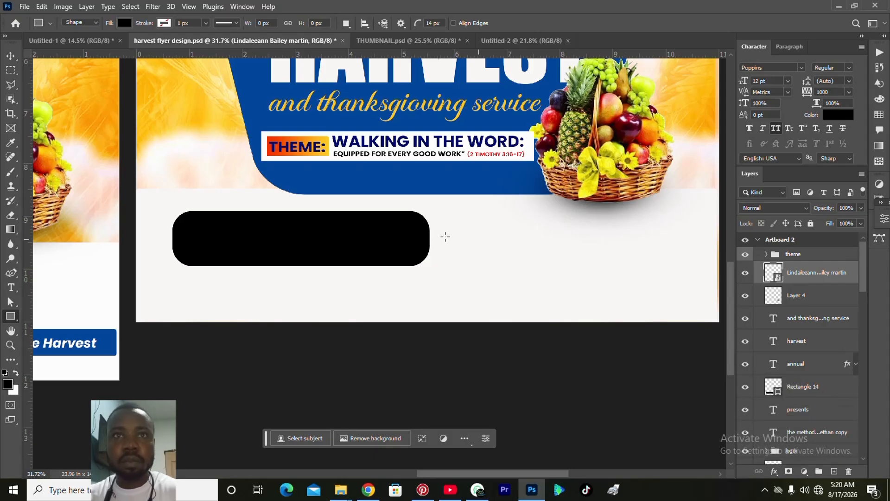
click(401, 224)
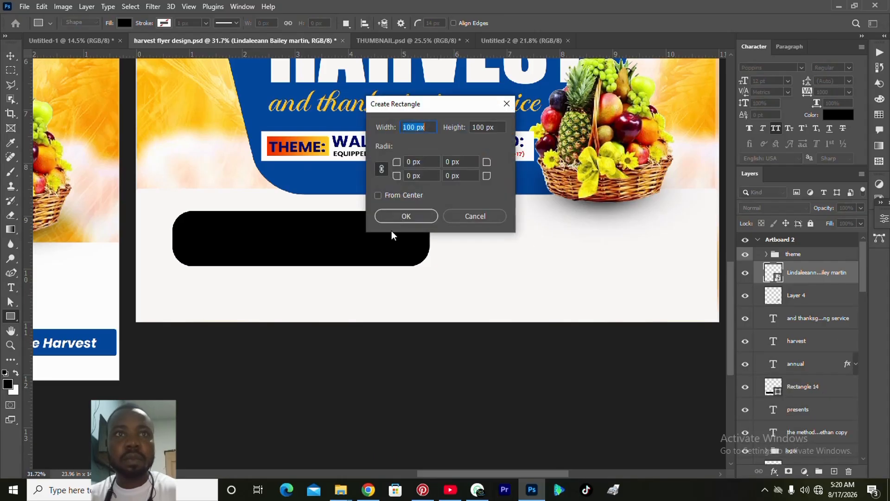
click(446, 217)
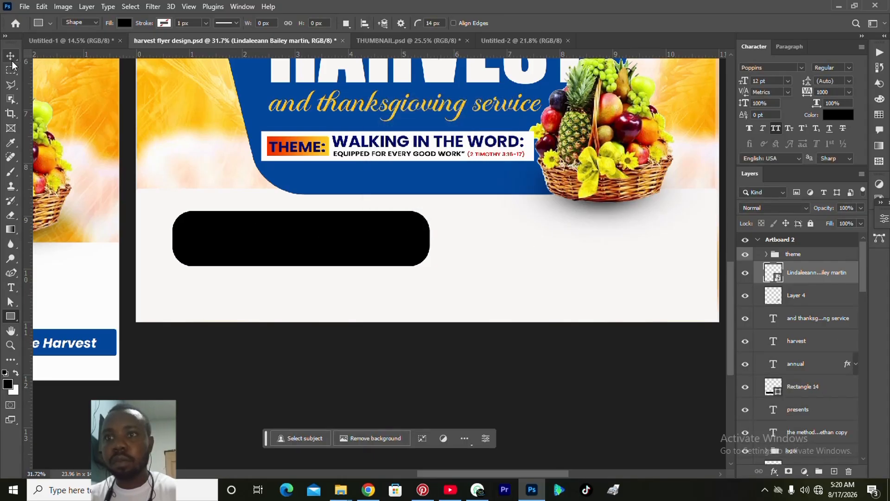
Step: Bring the rounded rectangle's layer to the top of Artboard 2 and set its fill to 0%
key(v)
click(268, 232)
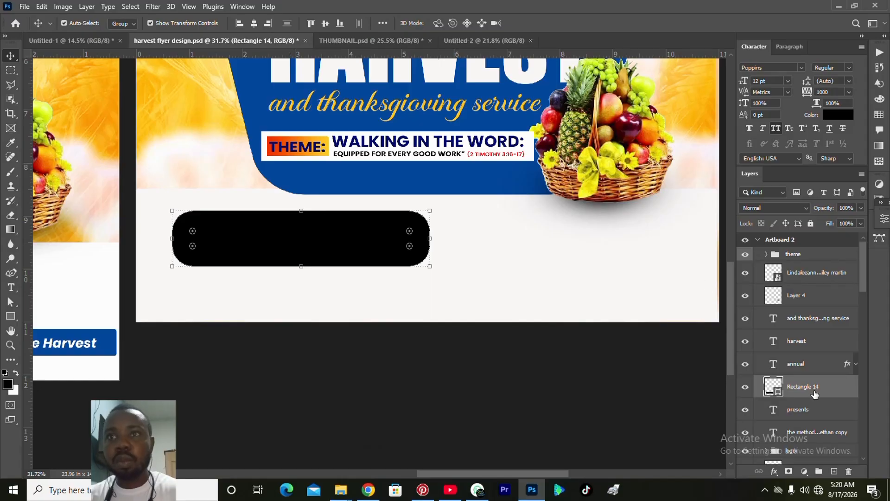
drag(821, 385, 789, 233)
click(860, 223)
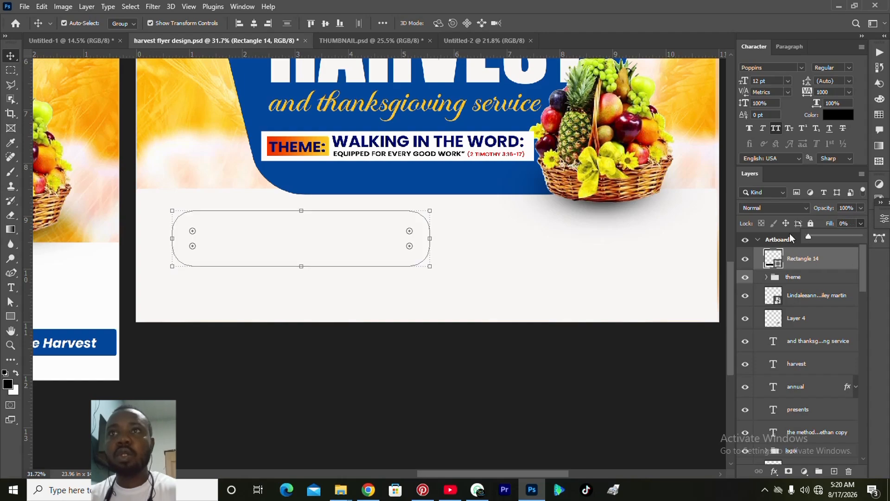
Step: Give the pill-shaped rectangle a solid outside stroke in orange-red f84002, sampled from the THEME label, leaving the gradient stroke off
right_click(809, 258)
click(743, 43)
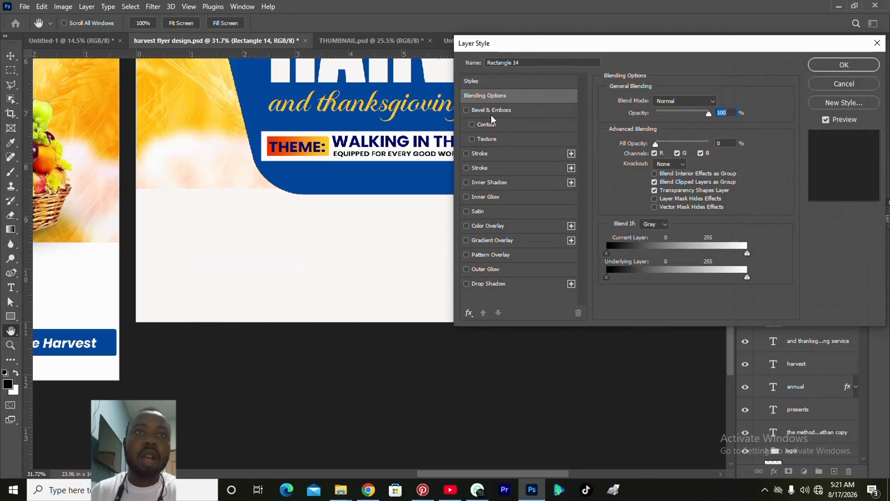
click(491, 169)
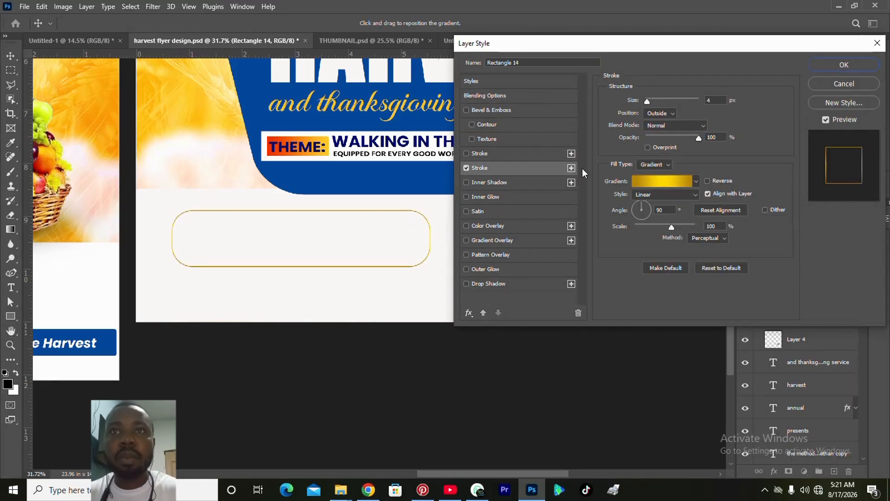
click(467, 167)
click(491, 154)
click(631, 181)
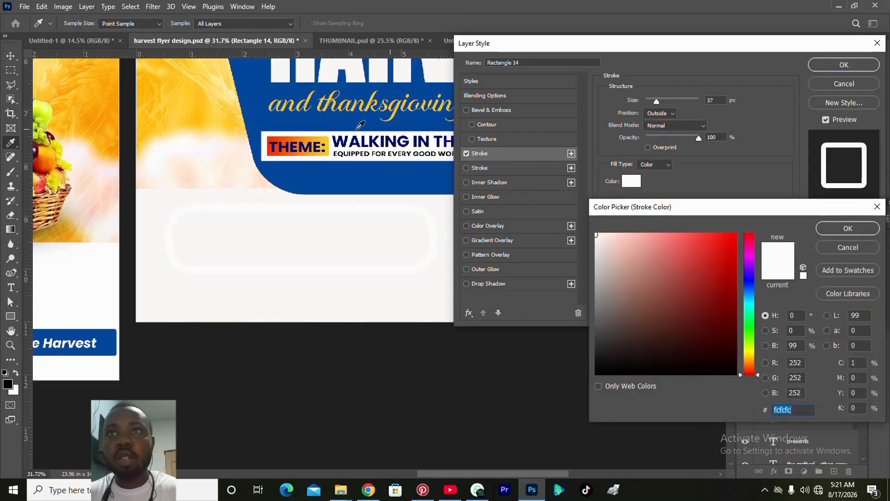
click(279, 137)
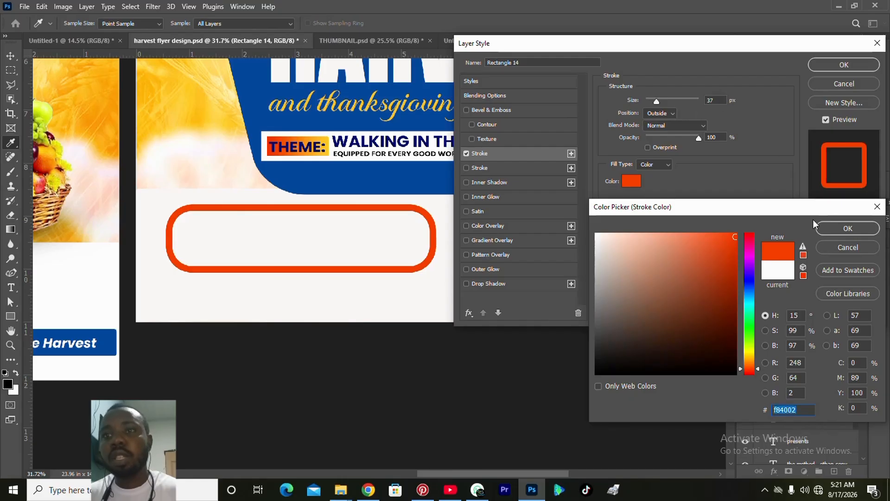
click(847, 228)
click(631, 181)
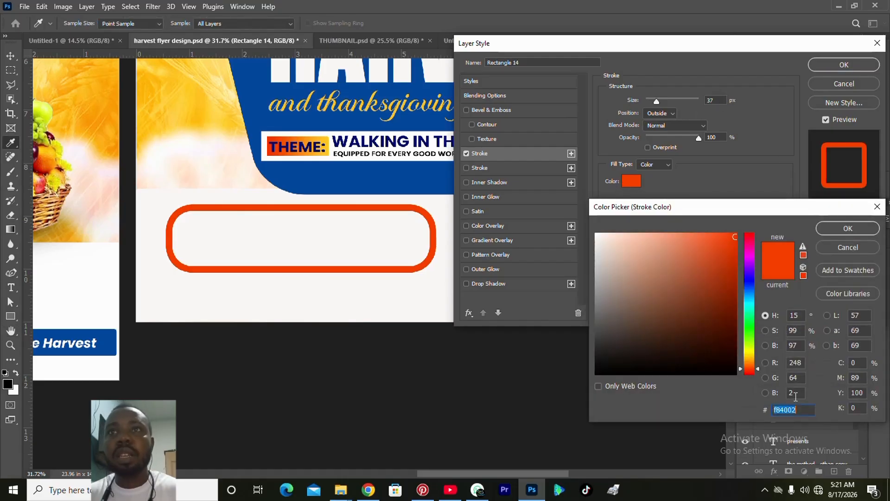
click(848, 228)
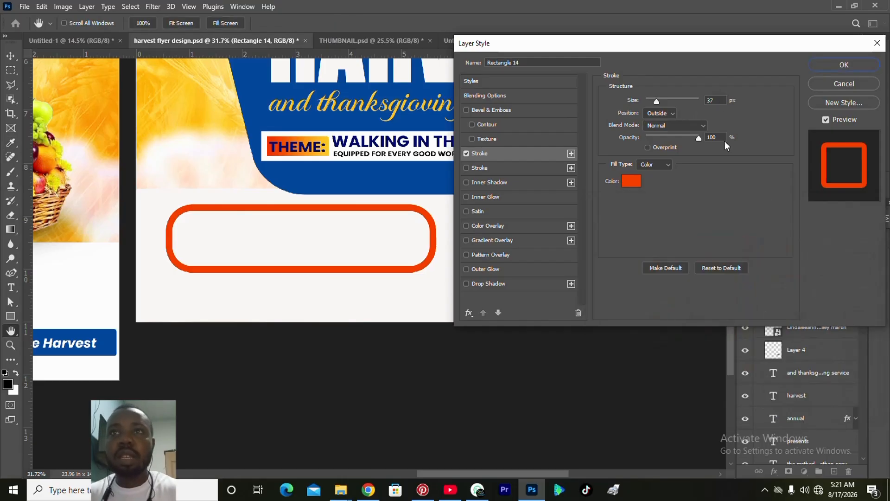
Step: Reduce the pill outline's stroke size to 3 px and apply the layer style
drag(719, 103, 690, 107)
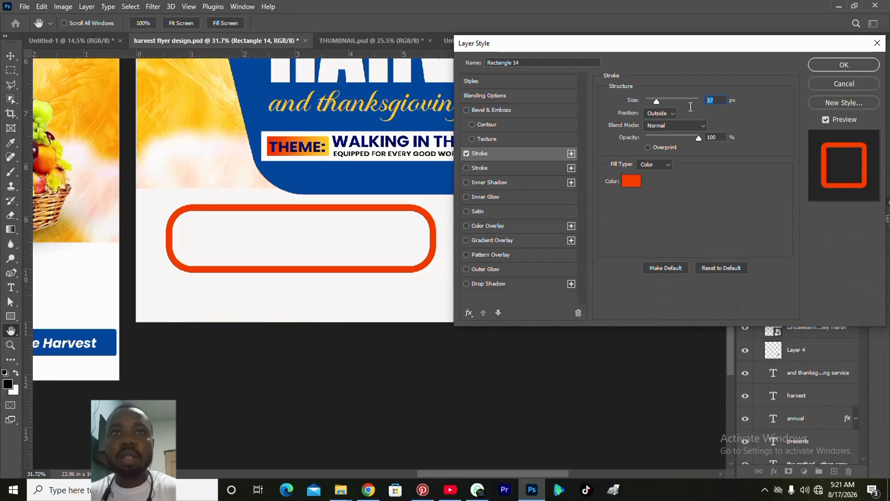
key(Down)
key(Down)
key(Down)
key(Down)
key(Down)
key(Down)
key(Down)
key(Down)
key(Down)
key(Down)
key(Down)
key(Down)
key(Down)
key(Down)
key(Down)
key(Down)
key(Down)
key(Down)
key(Down)
key(Down)
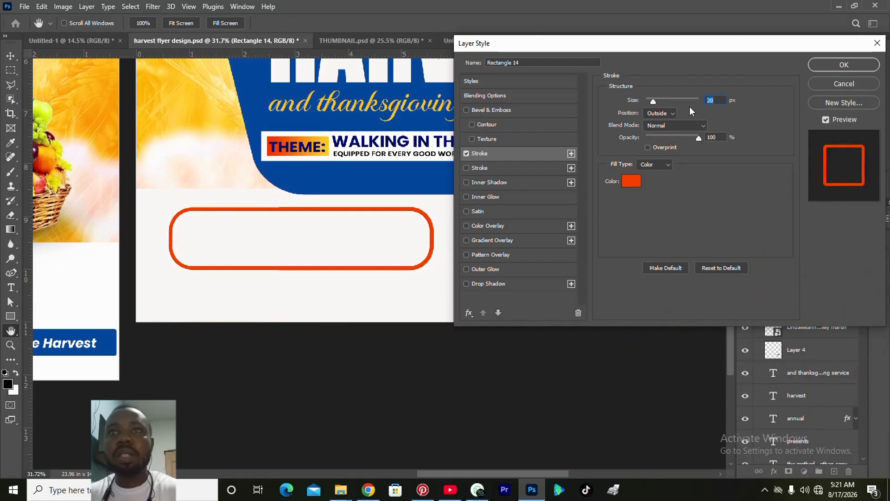
key(Down)
key(Down)
key(Down)
key(Down)
key(Down)
key(Down)
key(Down)
key(Down)
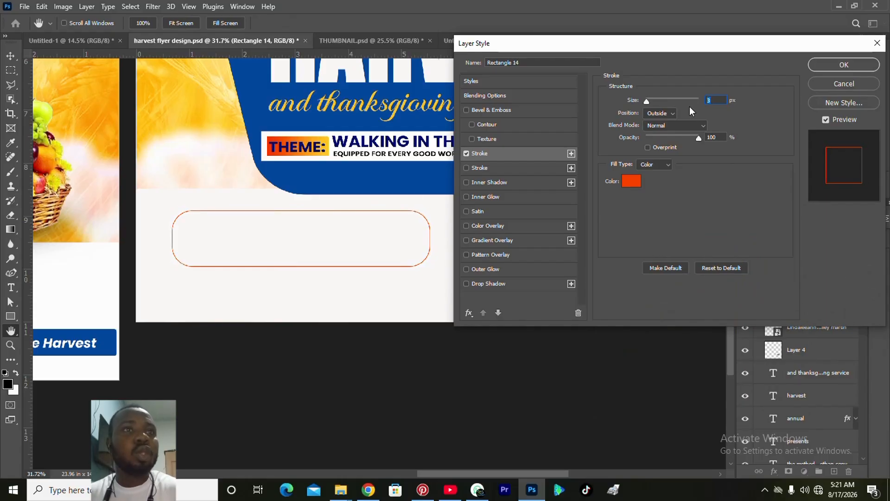
click(830, 65)
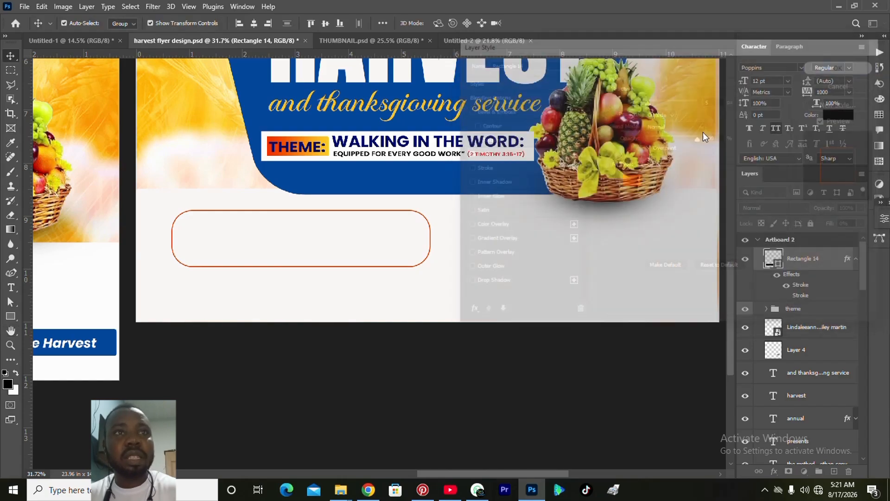
Step: Draw a rectangle about 1.78 in wide and 0.4 in high and position it over the upper-left edge of the pill outline
click(10, 316)
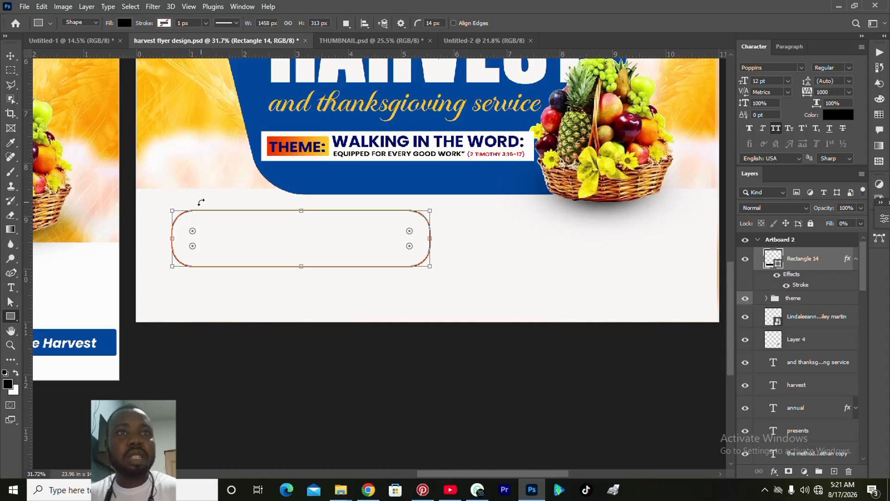
drag(196, 189, 291, 209)
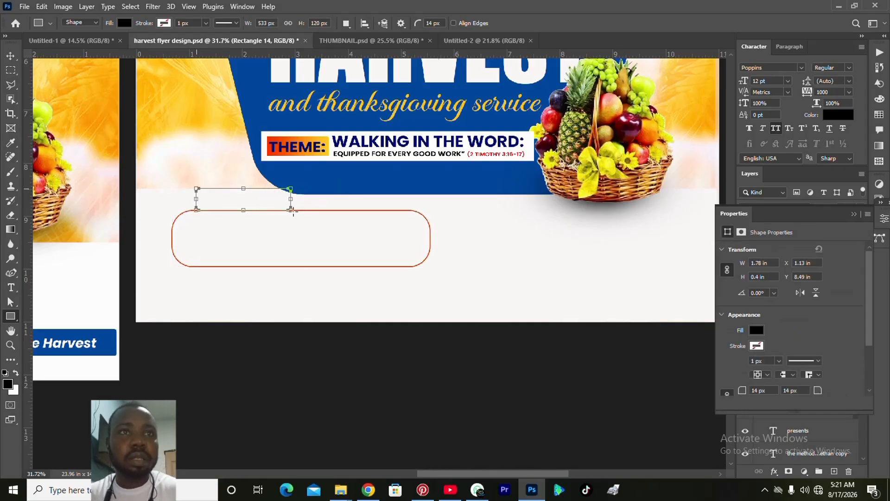
click(249, 198)
click(467, 216)
click(10, 56)
drag(264, 207, 259, 216)
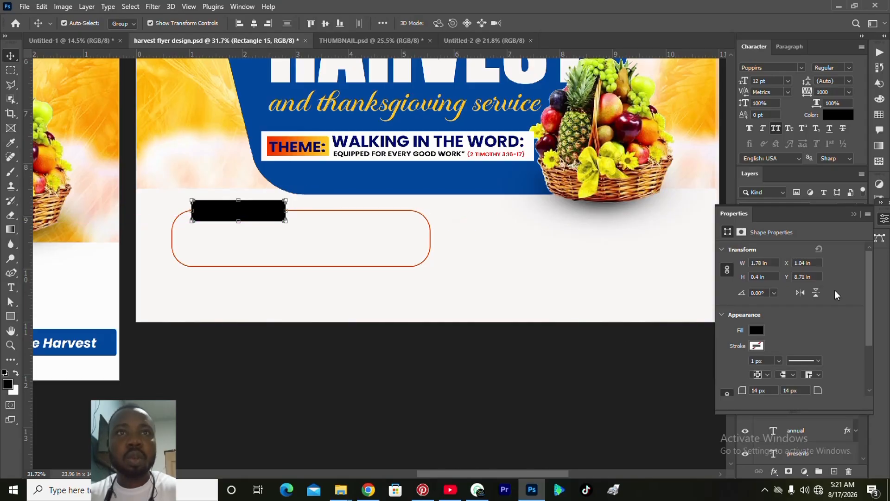
click(880, 227)
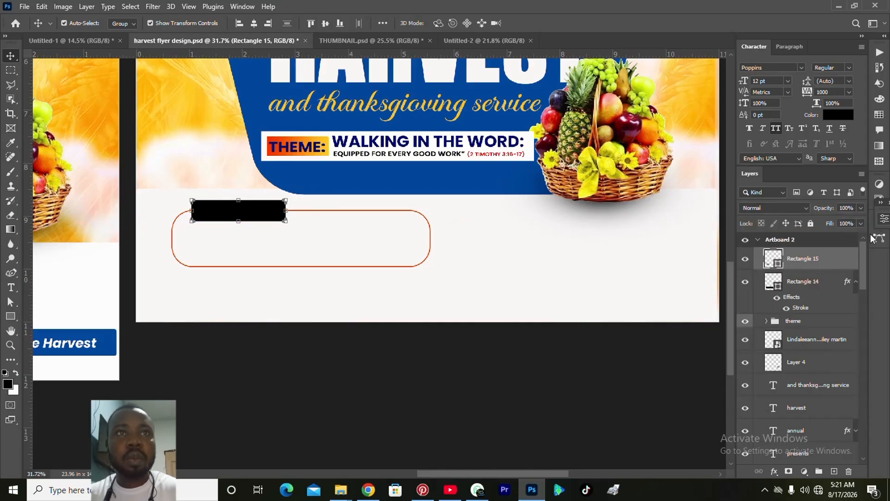
Step: Fill the small black rectangle with orange-red f84102, sampled from the THEME label
double_click(781, 265)
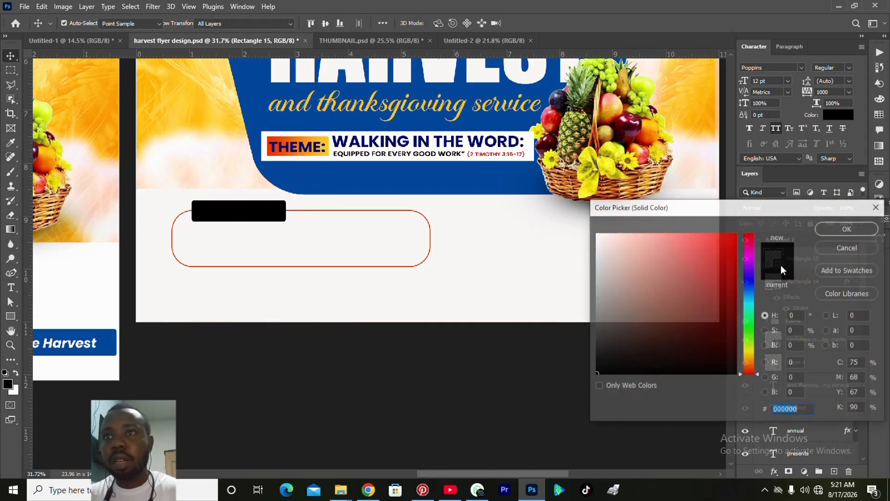
click(278, 140)
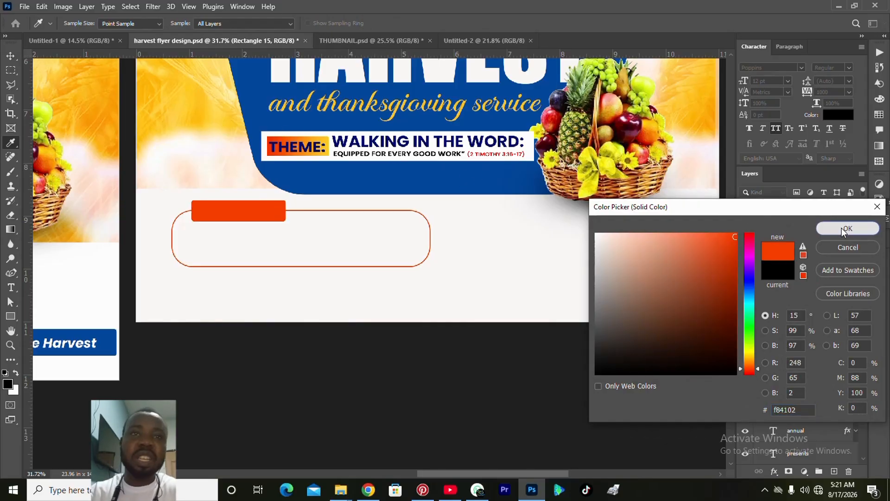
click(841, 227)
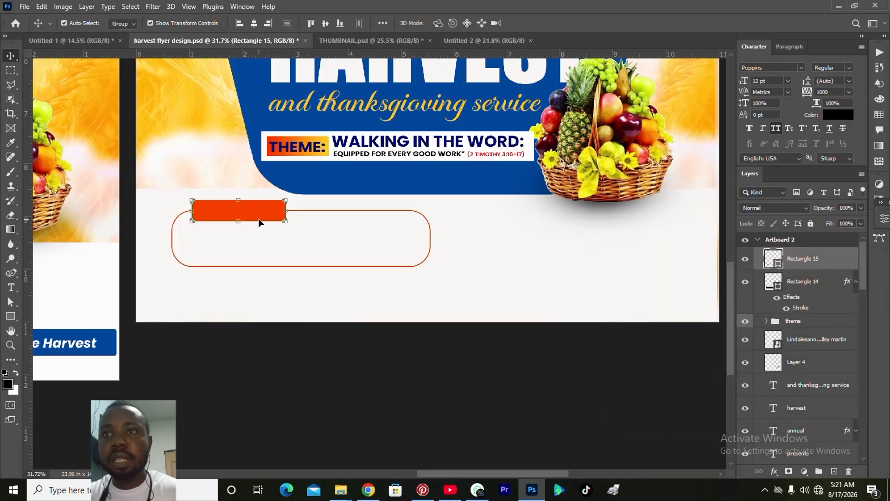
Step: Duplicate the small orange-red rectangle, place the copy beneath the original and fill it with yellow-orange faac1b
key(ctrl+j)
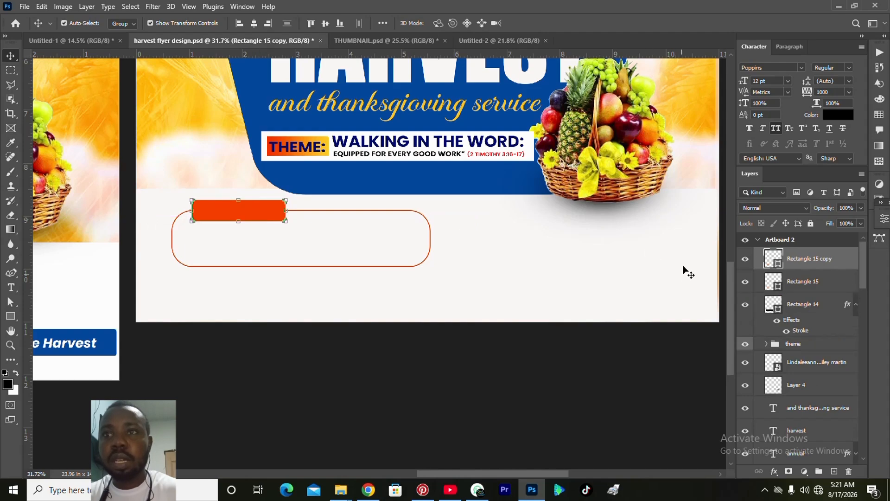
drag(779, 263, 789, 284)
double_click(773, 281)
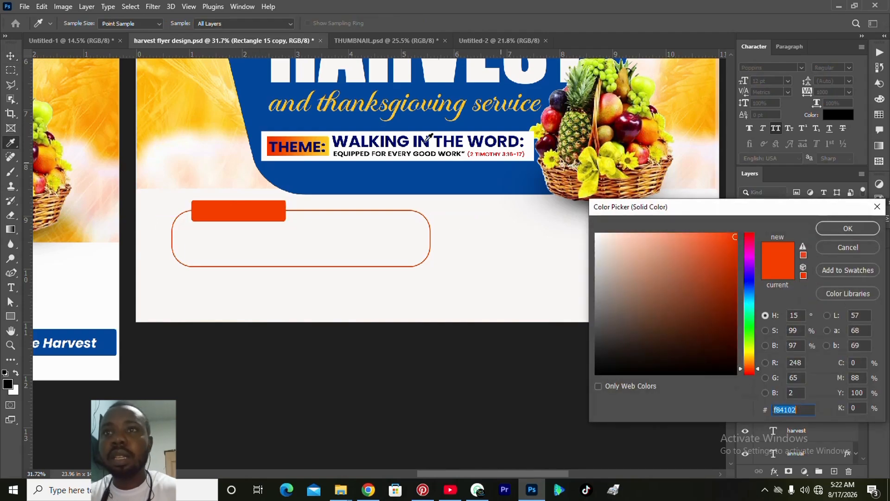
click(315, 134)
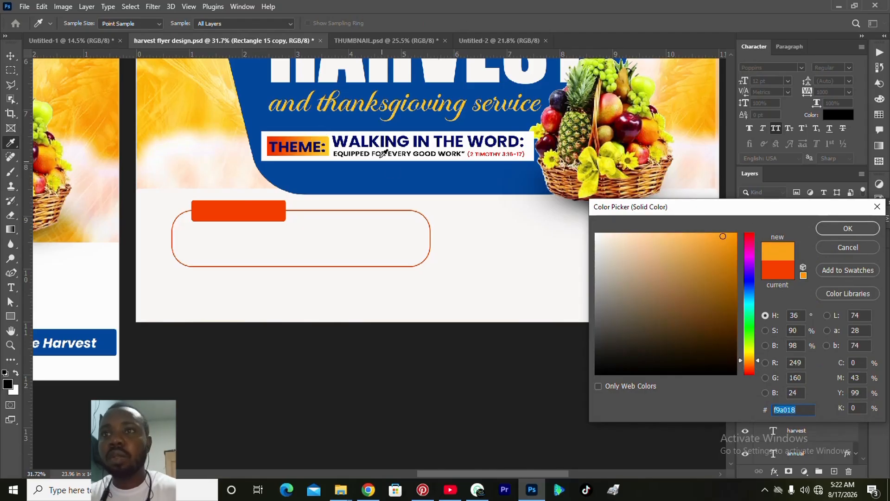
click(317, 137)
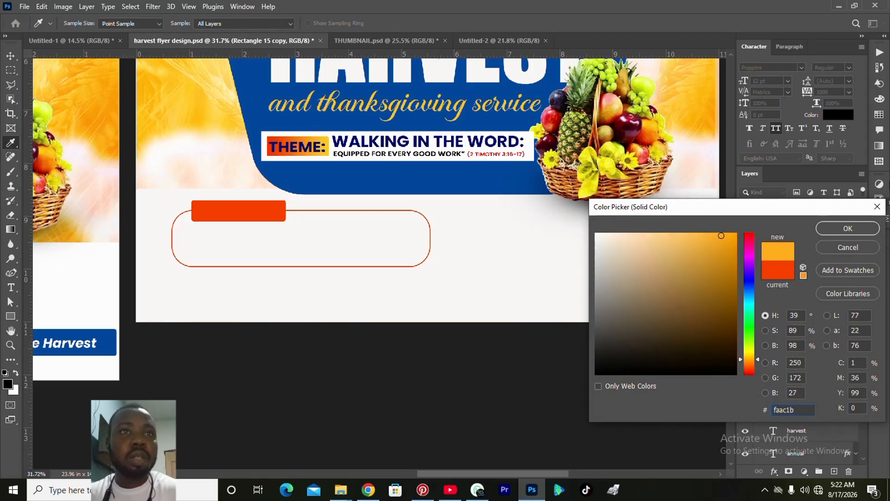
click(862, 226)
Step: Offset the yellow-orange copy slightly right and up from the orange-red rectangle as an edge accent
key(shift+Right)
key(shift+Right)
key(shift+Up)
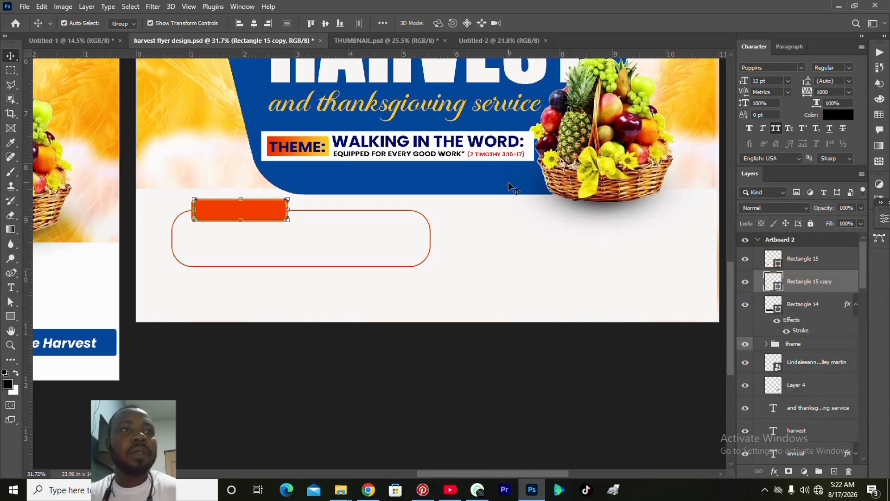
click(214, 296)
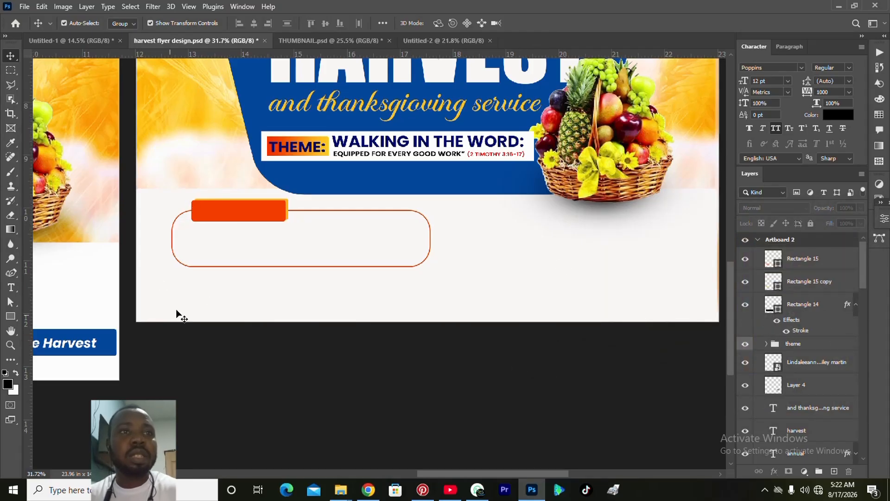
Step: Draw a rounded bar about 3276 px wide and 130 px high along the bottom of Artboard 2 and fill it with blue 094ca1
click(10, 316)
drag(134, 297, 711, 320)
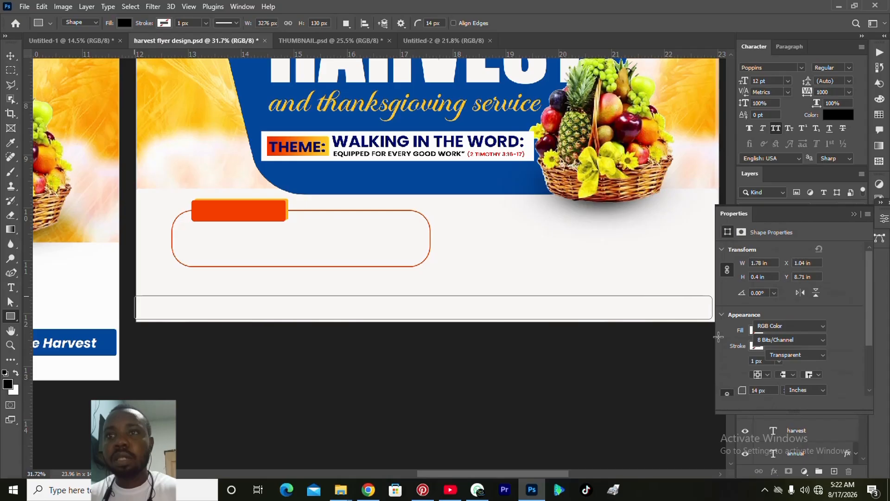
click(881, 219)
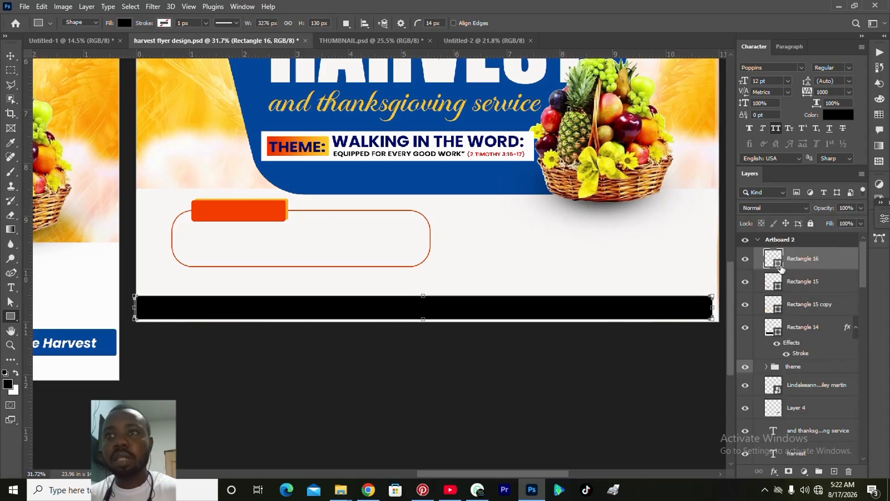
double_click(781, 265)
click(502, 184)
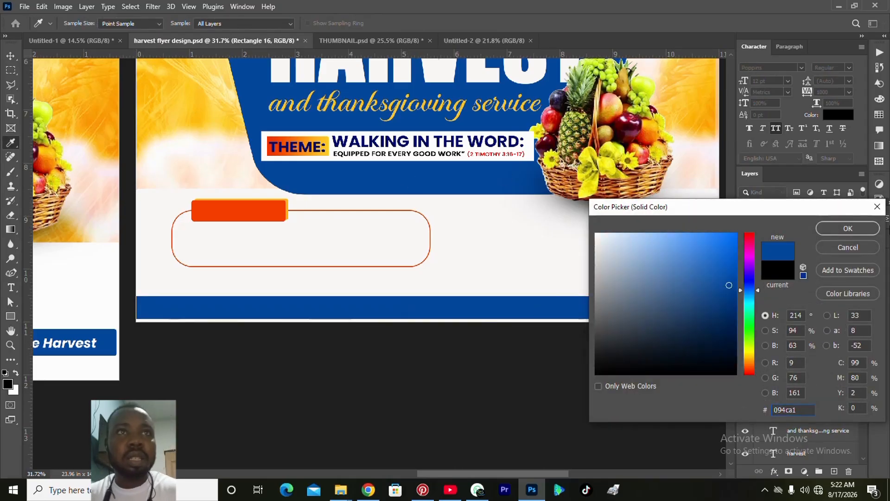
click(839, 225)
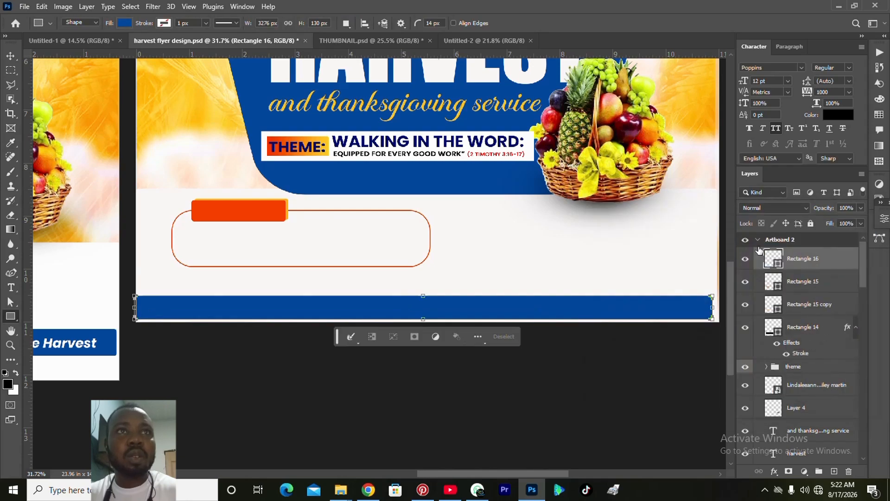
Step: Centre the blue bottom bar horizontally on Artboard 2 and clear the selection
click(11, 55)
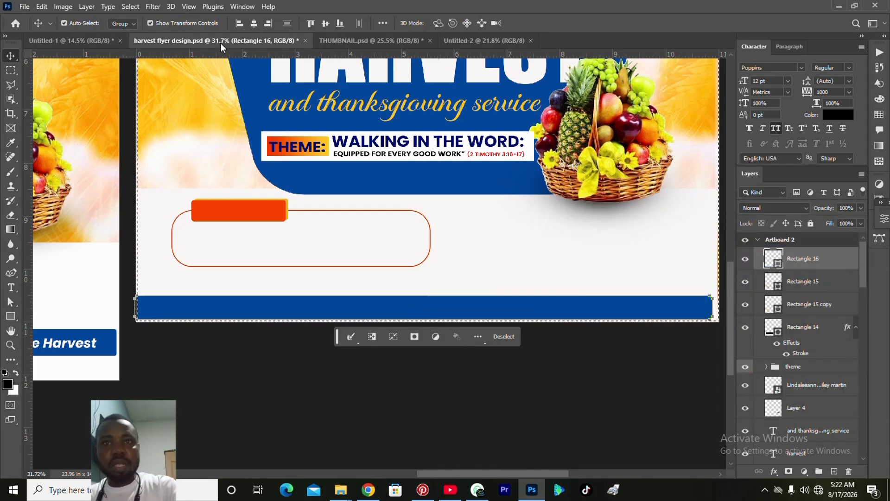
click(253, 25)
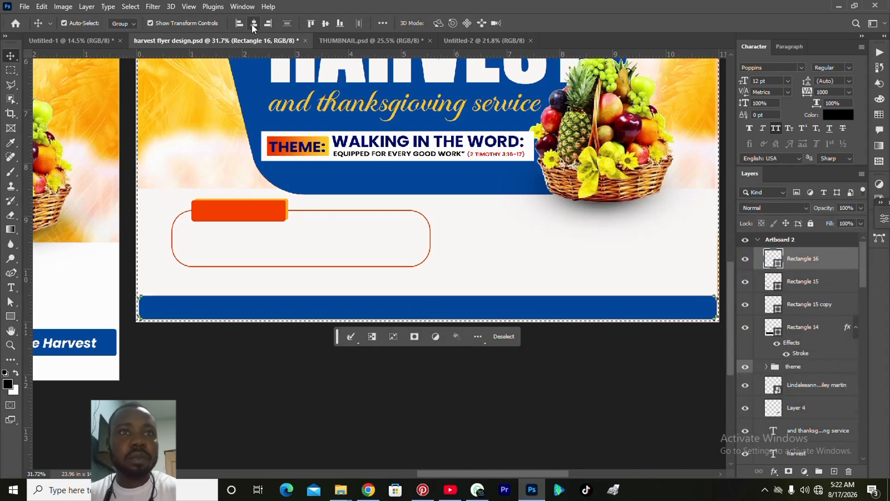
key(ctrl+d)
key(ctrl+plus)
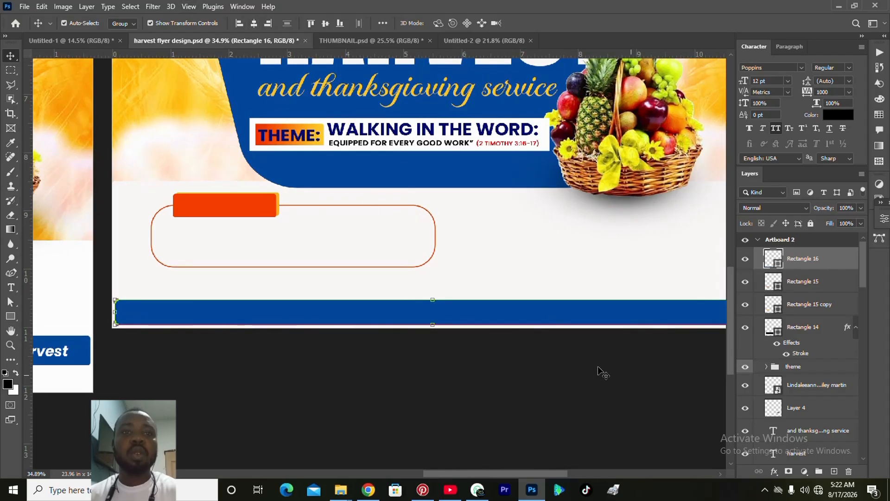
click(574, 369)
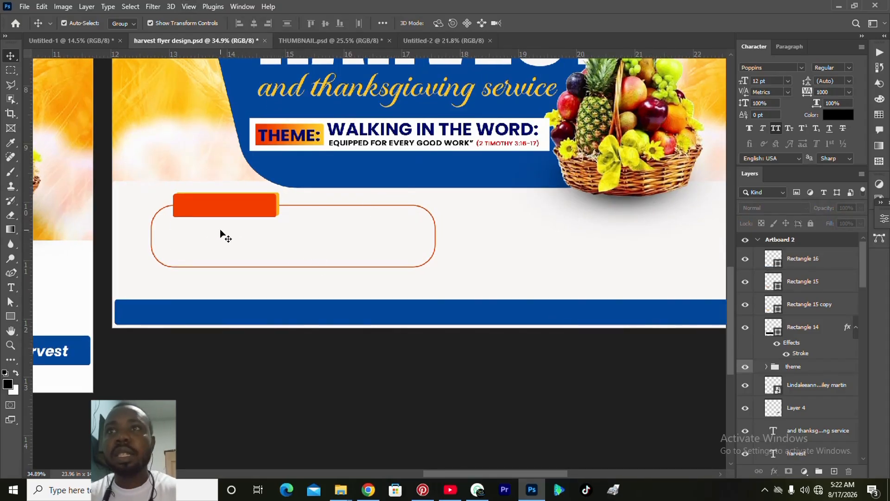
Step: Start a text line inside the outlined date box, using the Impact font with tracking set to 0
key(t)
click(198, 236)
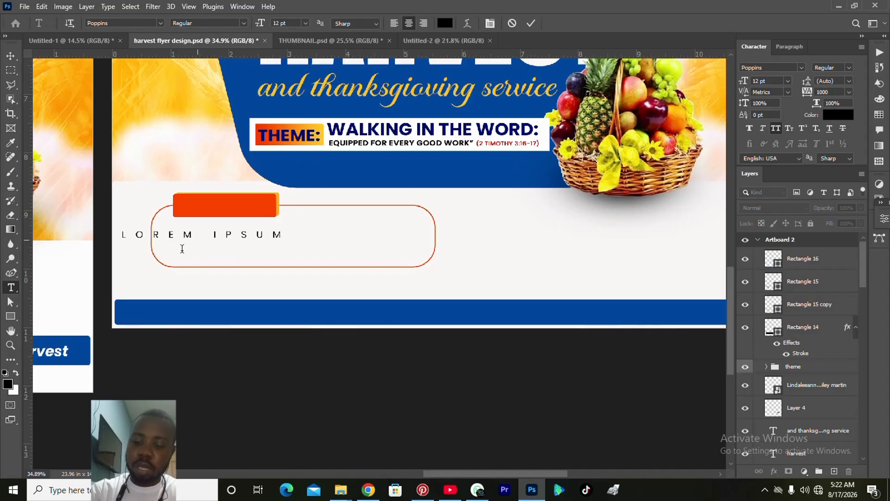
click(788, 67)
text(imp)
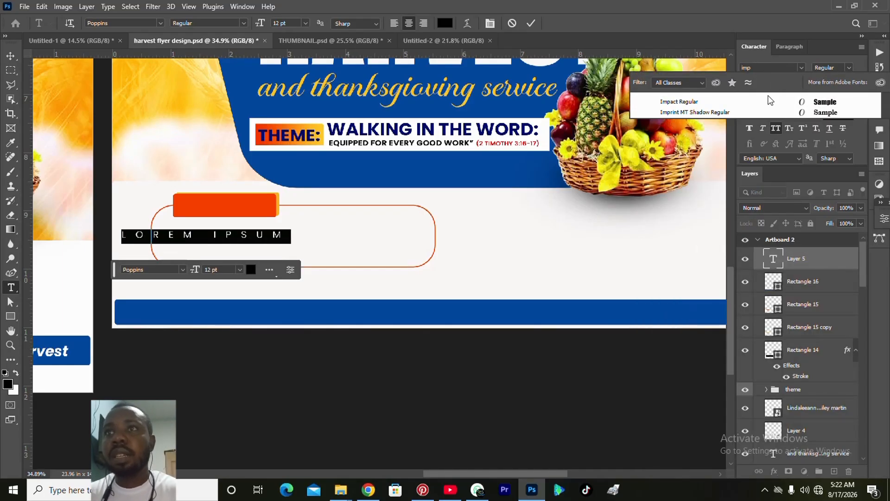
click(755, 103)
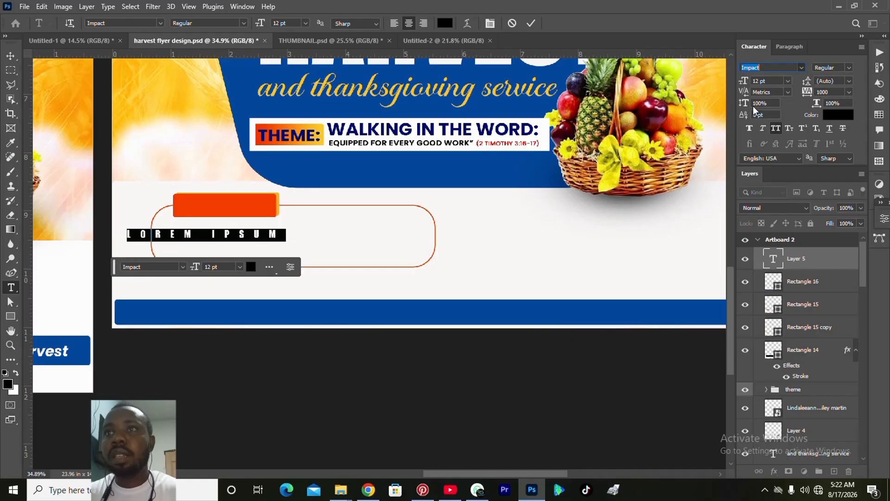
click(848, 91)
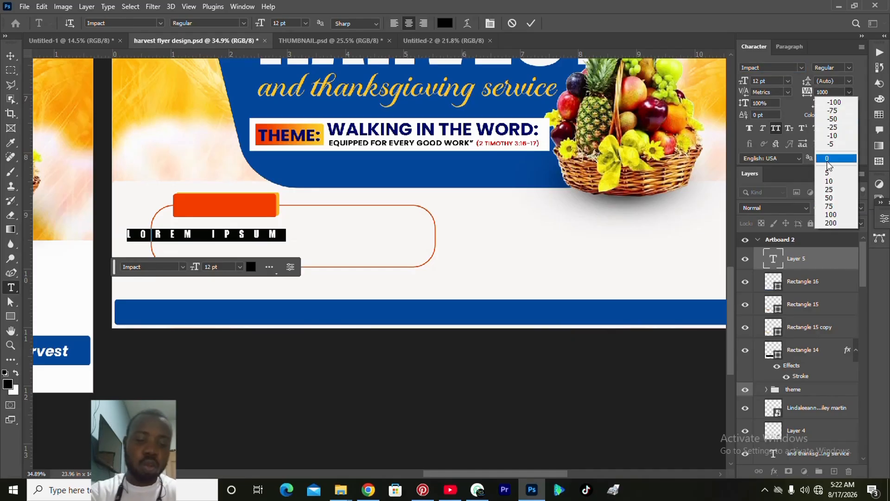
click(821, 159)
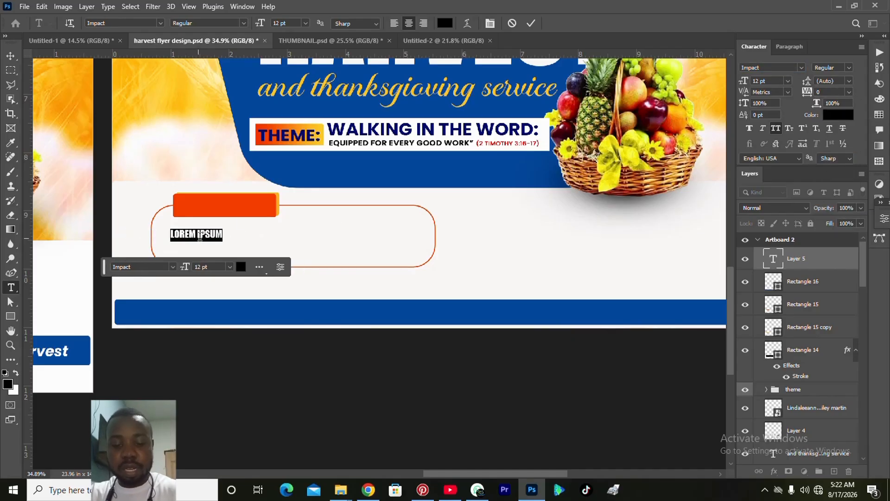
Step: Replace the placeholder text in the outlined box with the date 23RD AUG., 2025
click(199, 235)
key(ctrl+a)
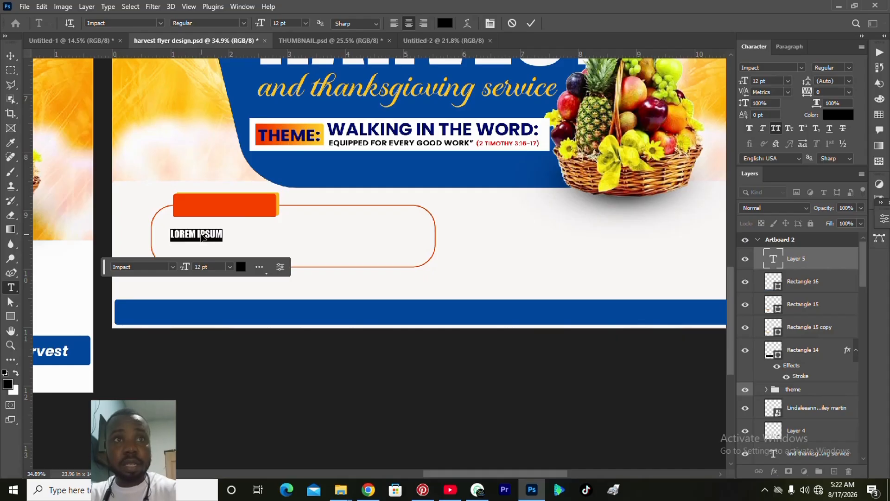
text(23RD)
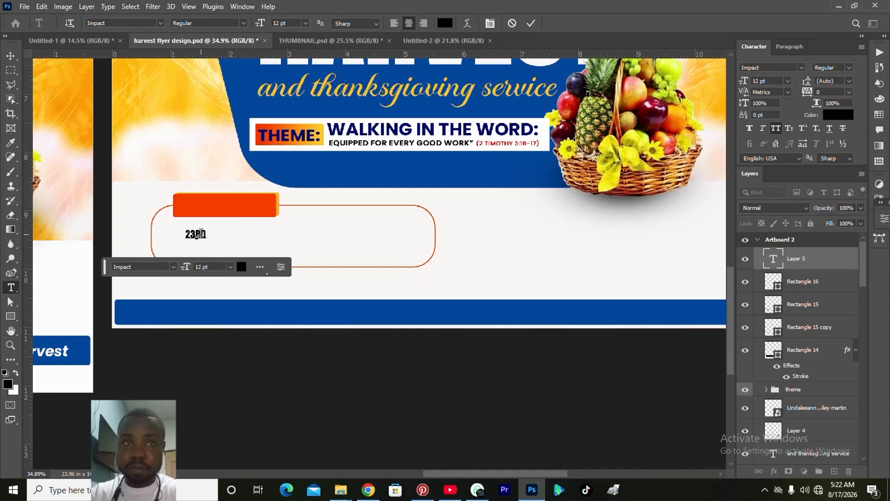
text( AUG)
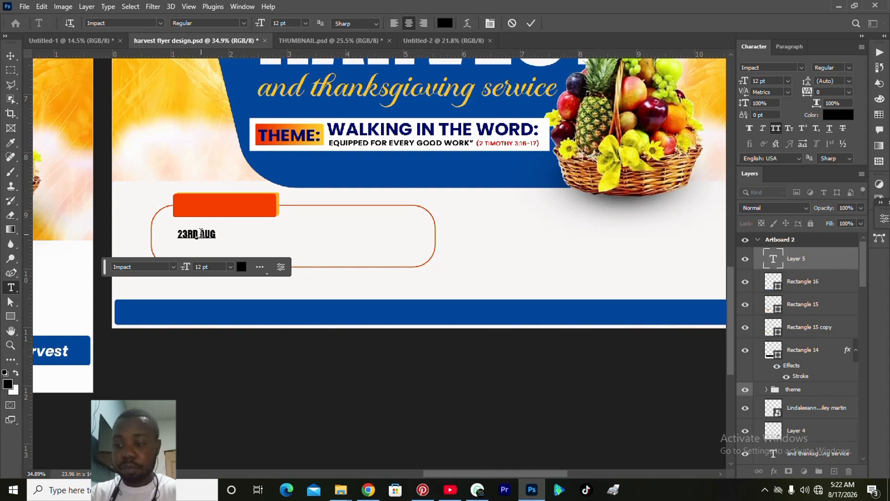
key(BackSpace)
key(BackSpace)
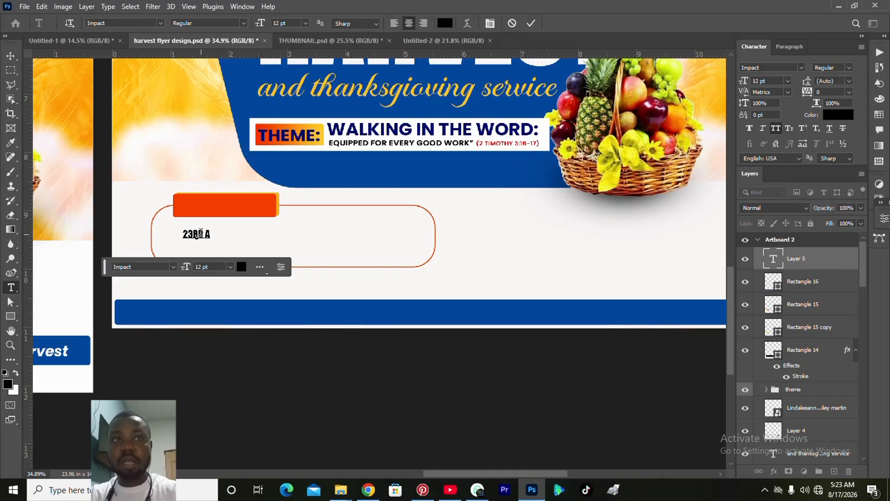
key(BackSpace)
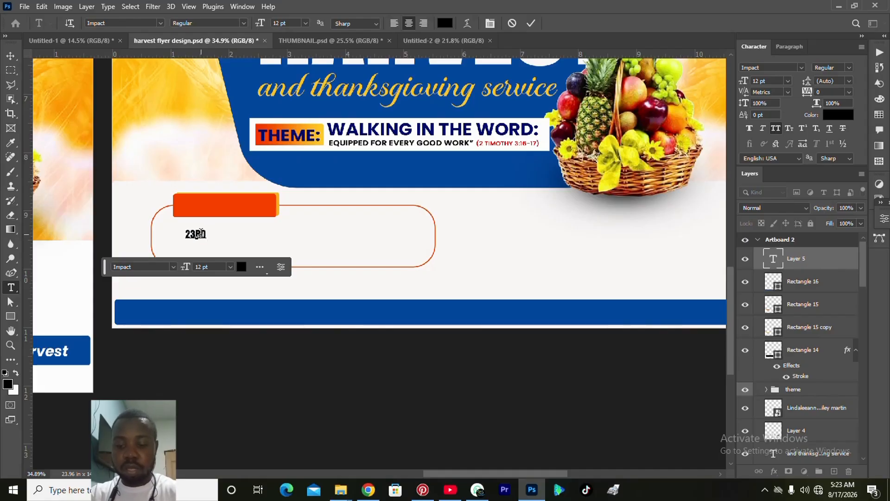
text(AA)
key(BackSpace)
text(UG. )
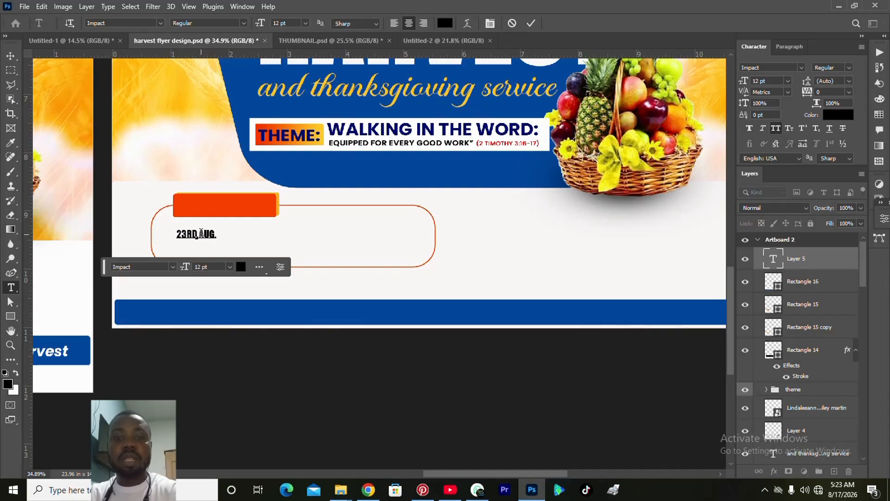
text(20)
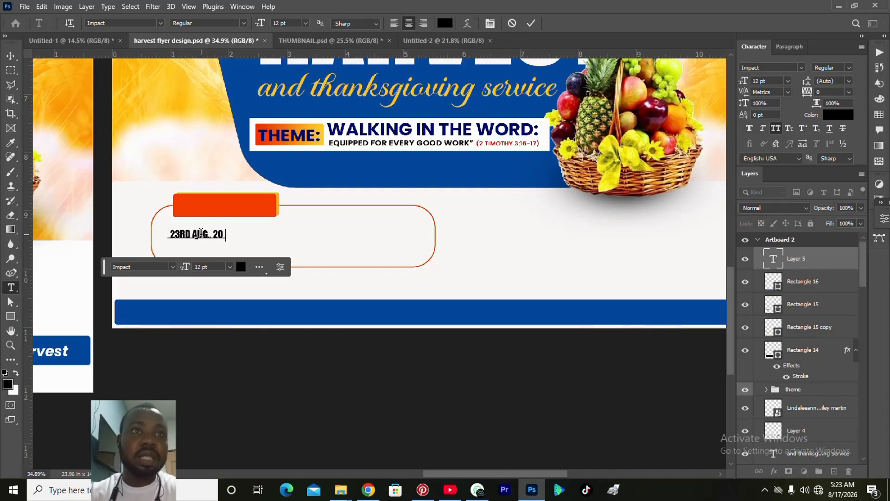
text(25)
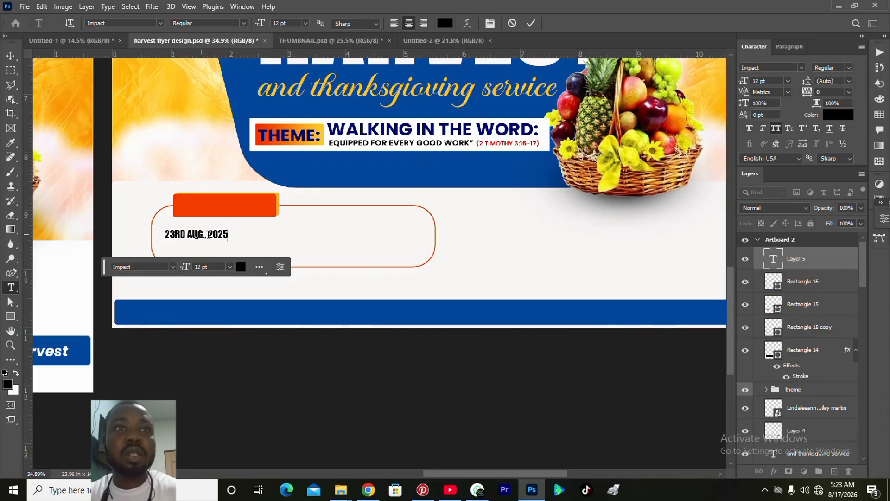
Step: Colour the date text with the blue sampled from the flyer's large blue shape and commit the text
key(ctrl+a)
click(445, 23)
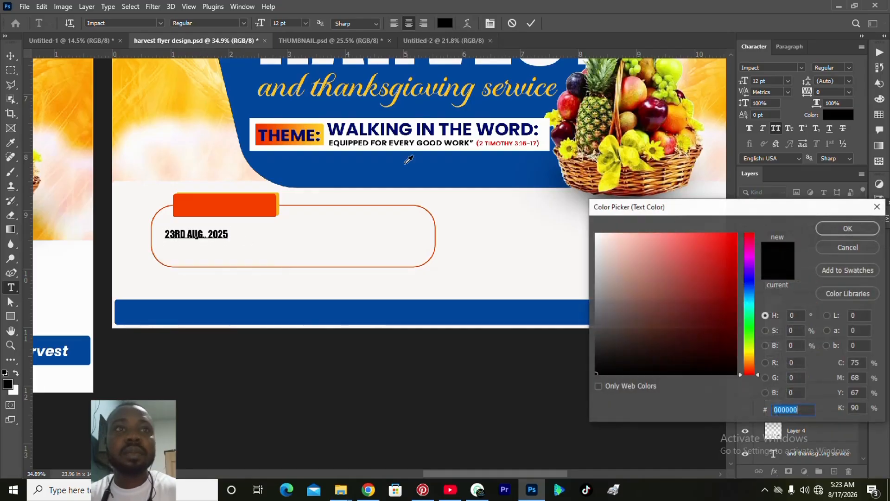
click(413, 168)
click(847, 228)
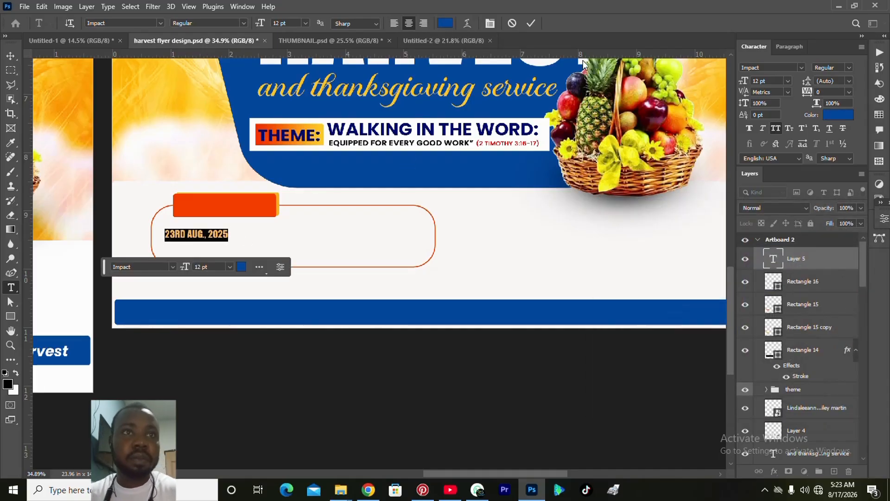
click(536, 24)
key(v)
Step: Enlarge the date text to about 48 pt and position it inside the outlined box beneath the orange-red label
click(292, 193)
click(222, 238)
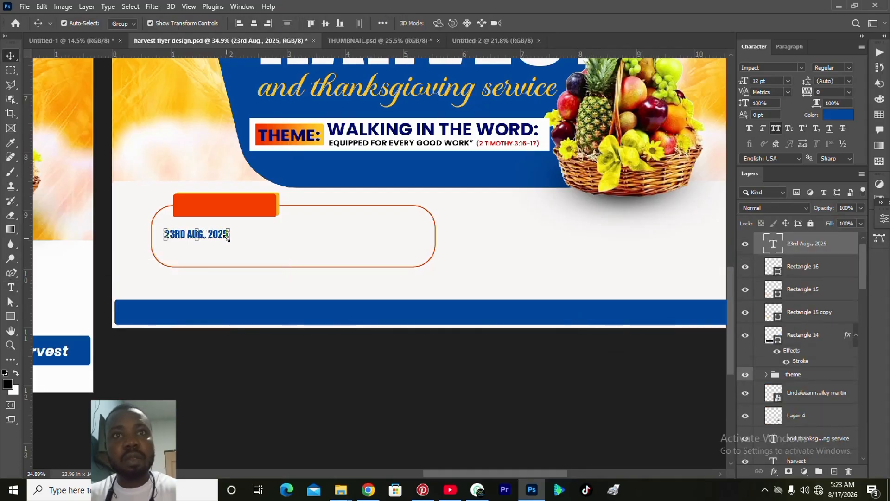
key(ctrl+t)
drag(228, 239, 422, 249)
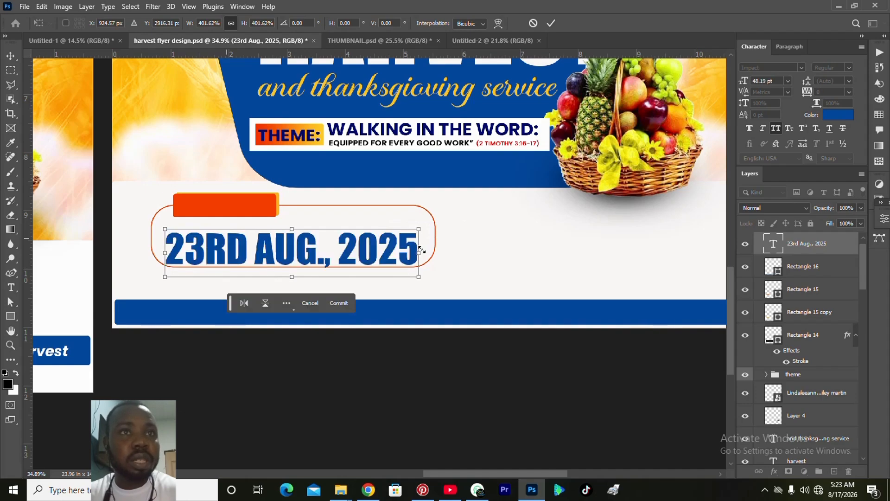
key(Return)
drag(303, 258, 305, 254)
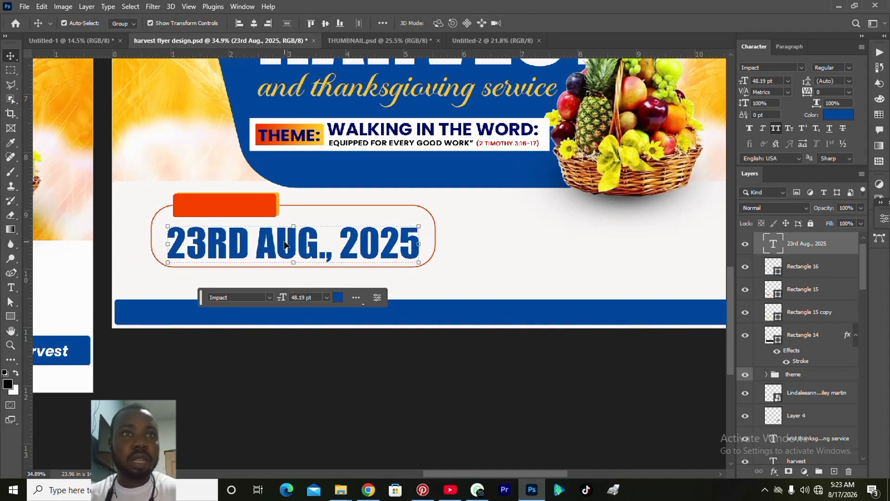
Step: Add the text DATE on the orange-red label and colour it with the off-white sampled from the flyer background
key(t)
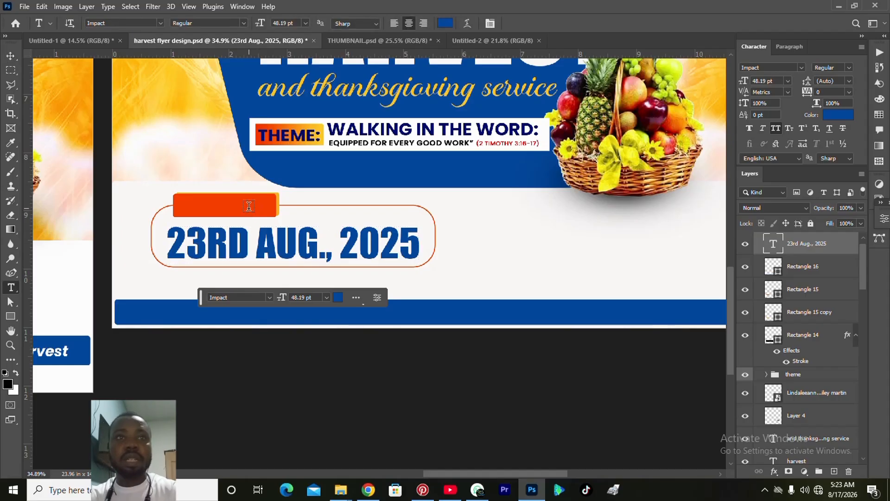
click(247, 205)
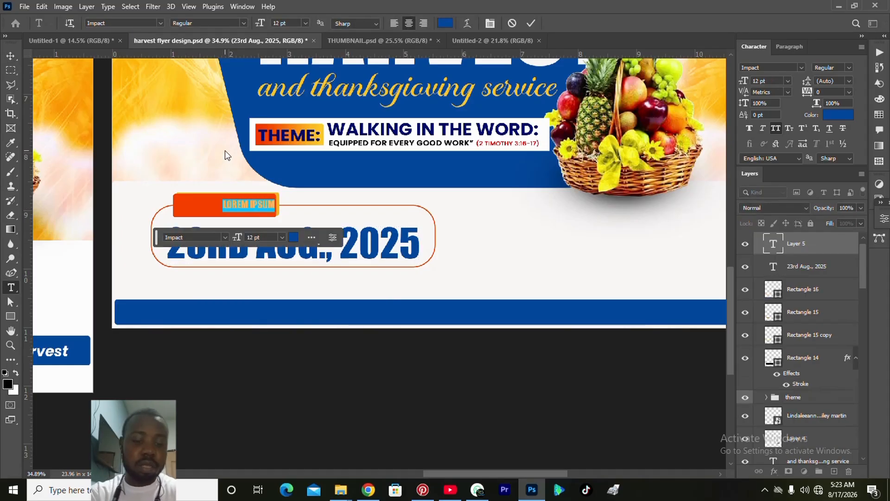
text(DATE)
key(ctrl+a)
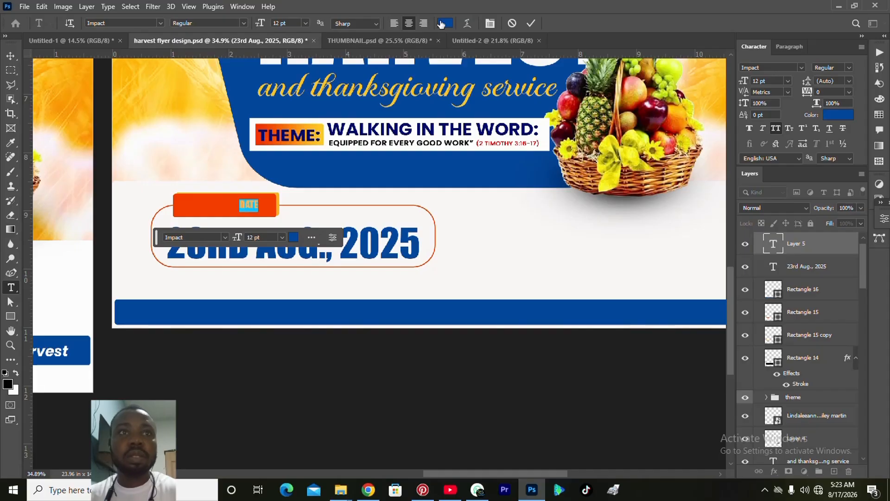
click(444, 23)
click(481, 219)
click(831, 226)
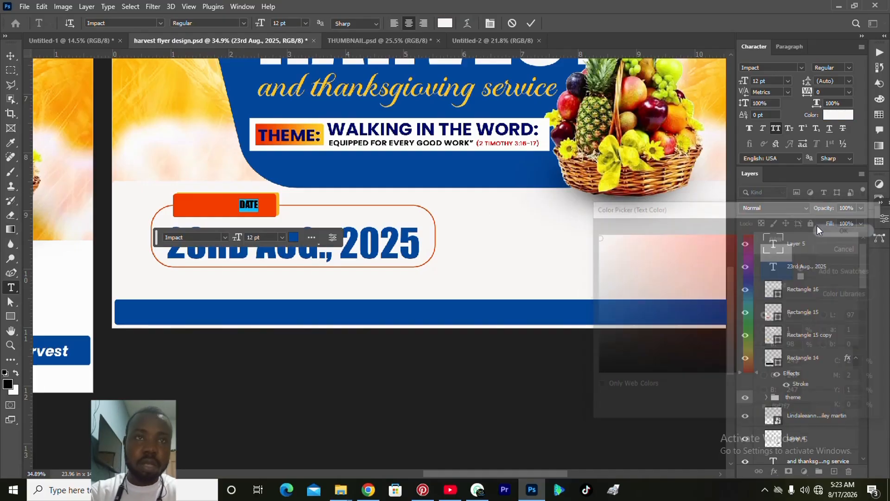
click(531, 23)
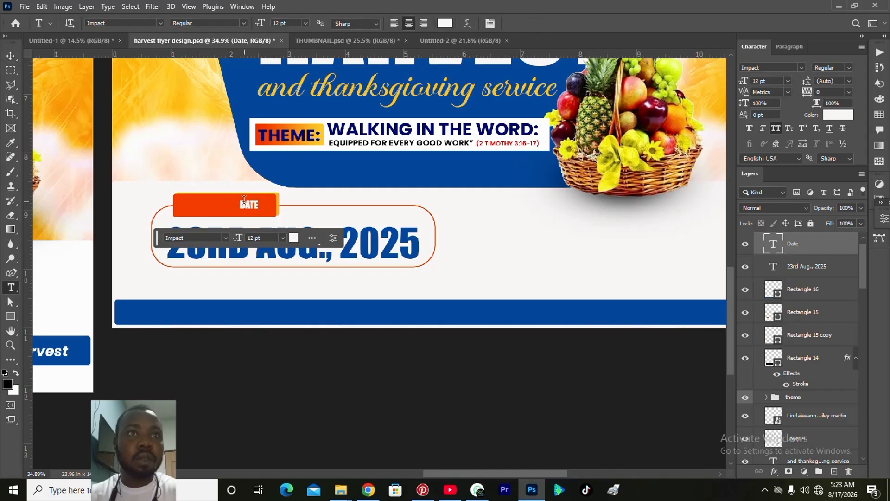
Step: Enlarge and stretch the DATE text to about 332% width and 182% height so it fills the orange-red label
click(10, 56)
key(ctrl+t)
drag(240, 206, 190, 204)
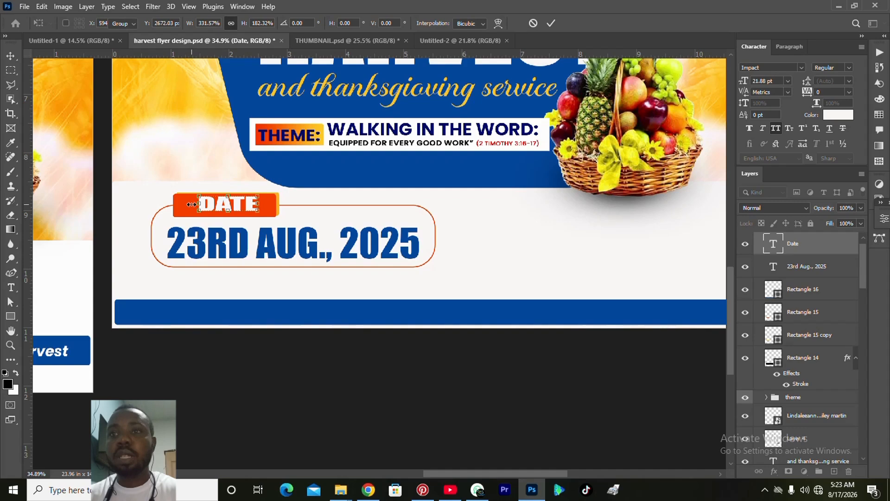
click(285, 407)
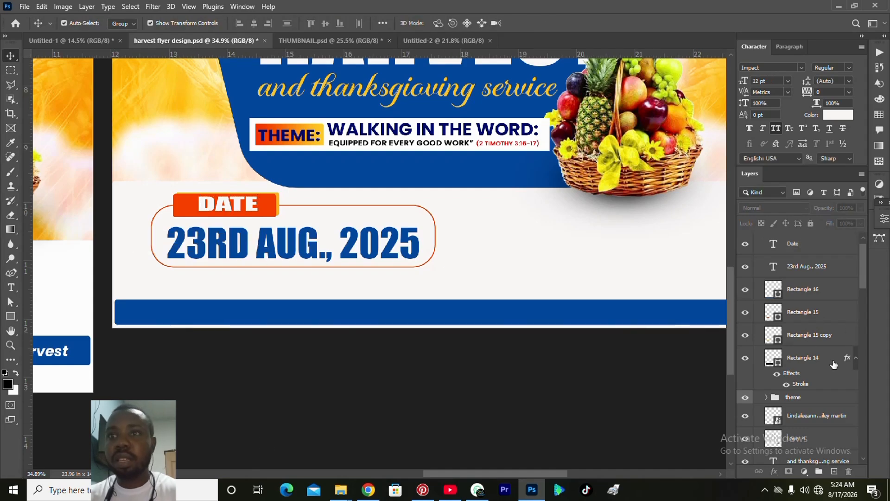
Step: Collapse the effects of Rectangle 14 and colour-tag the layers from Rectangle 14 up to Date red
click(856, 358)
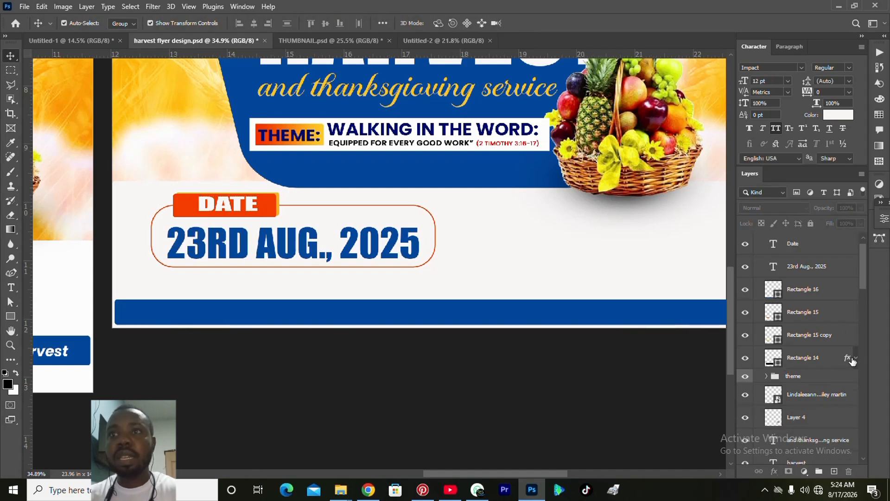
click(807, 361)
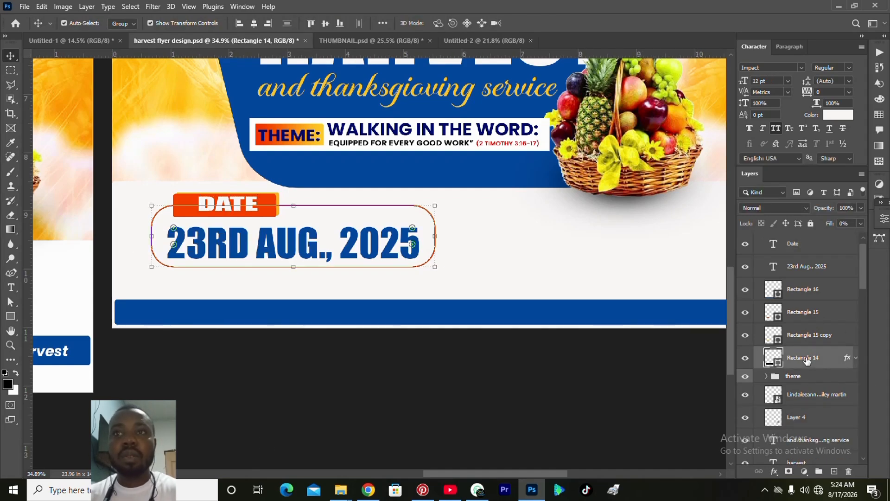
shift+click(826, 254)
right_click(825, 254)
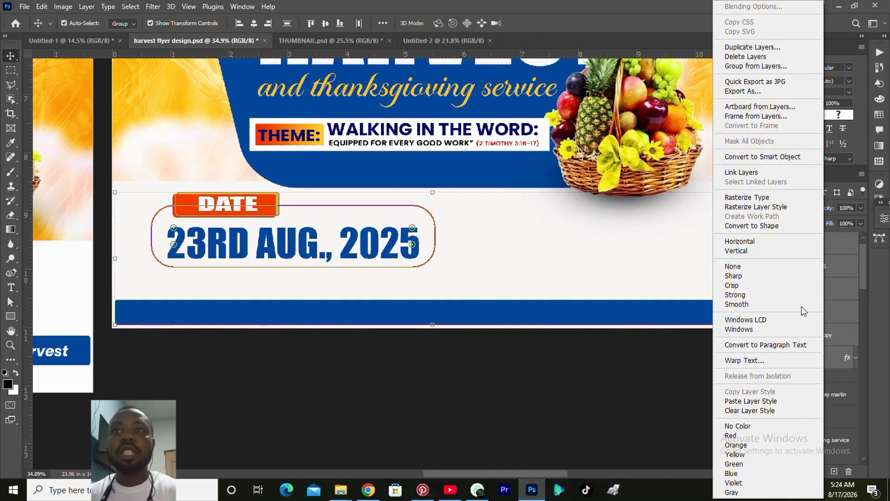
click(741, 435)
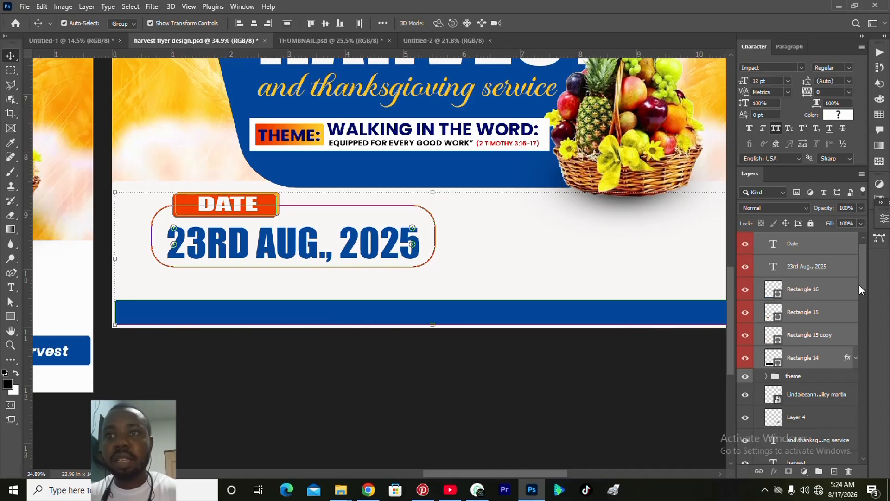
Step: Colour-tag the theme group, the basket and title layers down to annual, and Rectangle 13 orange
drag(864, 265, 858, 288)
click(800, 257)
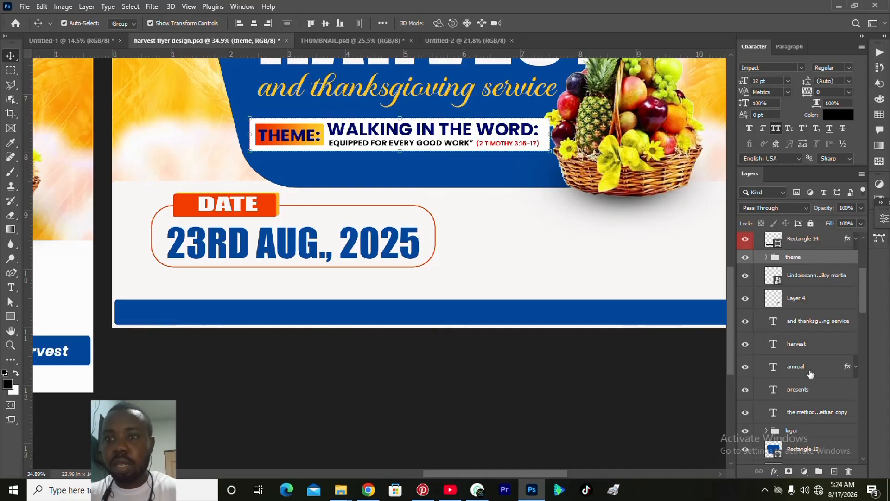
shift+click(809, 374)
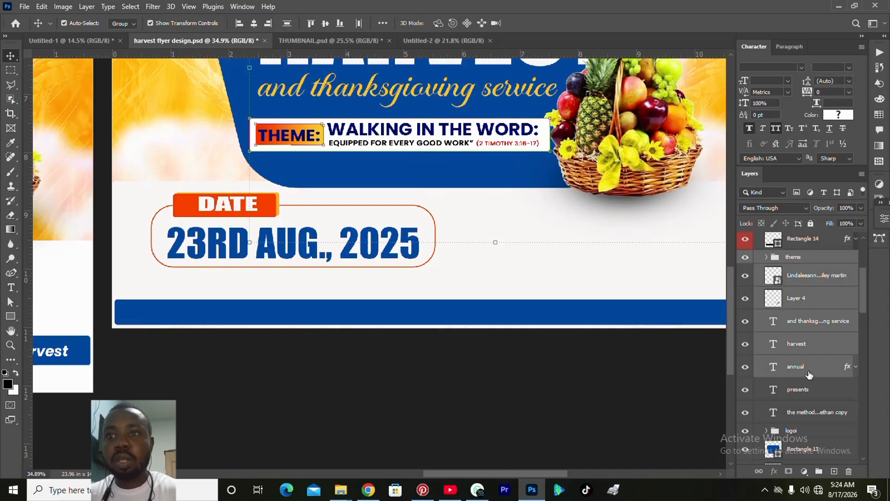
shift+click(794, 449)
right_click(794, 449)
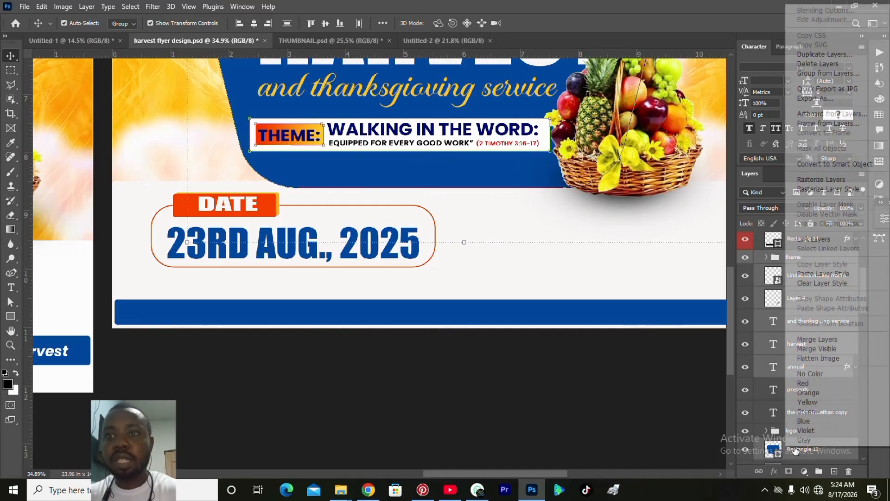
click(800, 392)
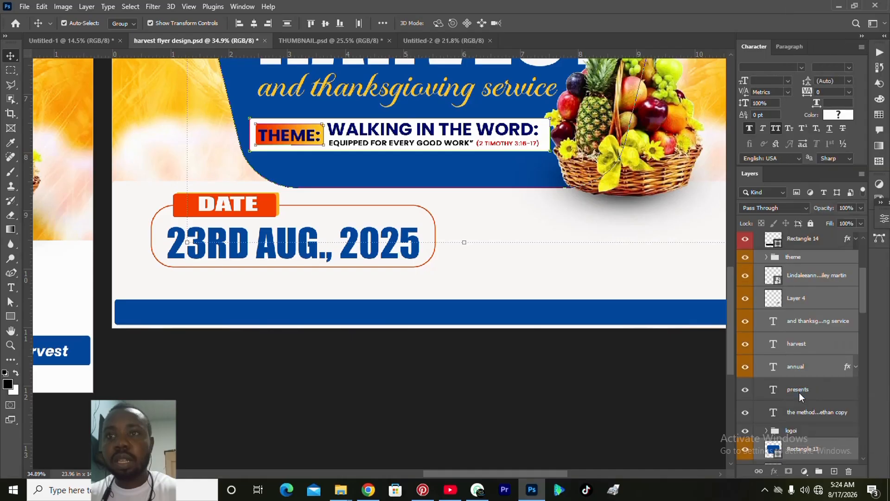
Step: Move the blue Rectangle 13 directly beneath the annual text layer and place the presents layer just below it
drag(807, 446, 803, 390)
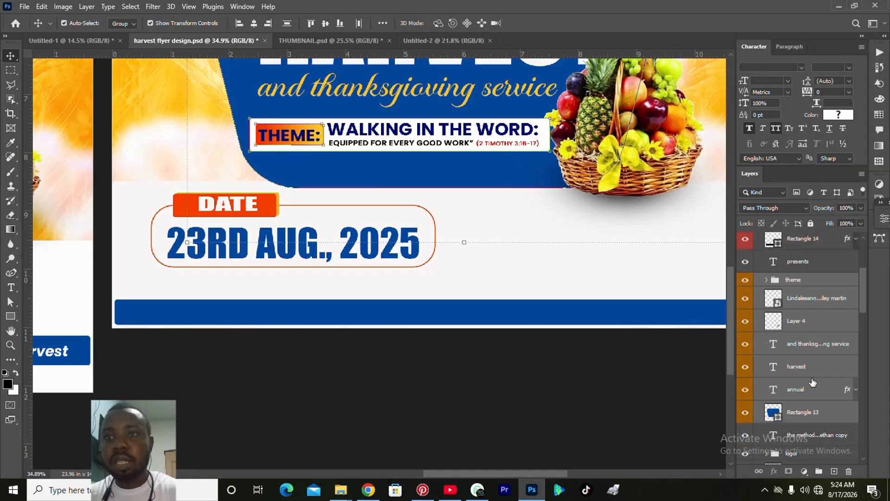
click(801, 262)
drag(802, 262, 802, 422)
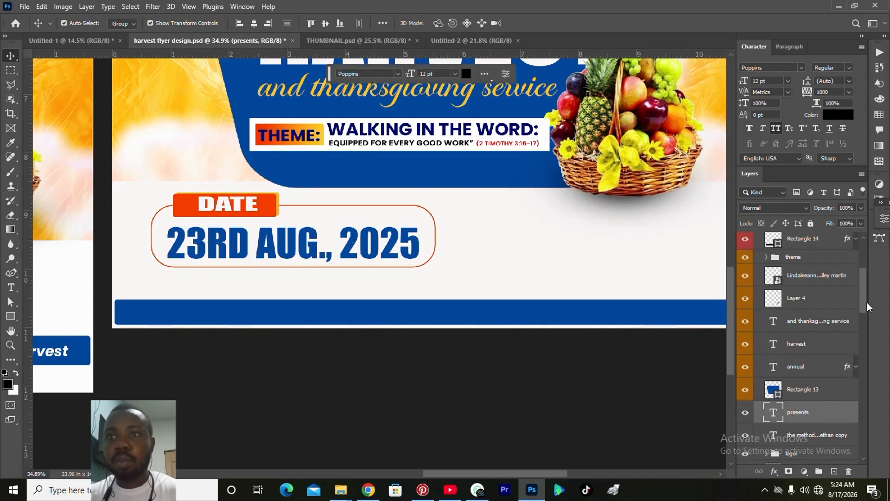
Step: Colour-tag the presents text, the methodist church text and the logoi group yellow
scroll(865, 320, down, 3)
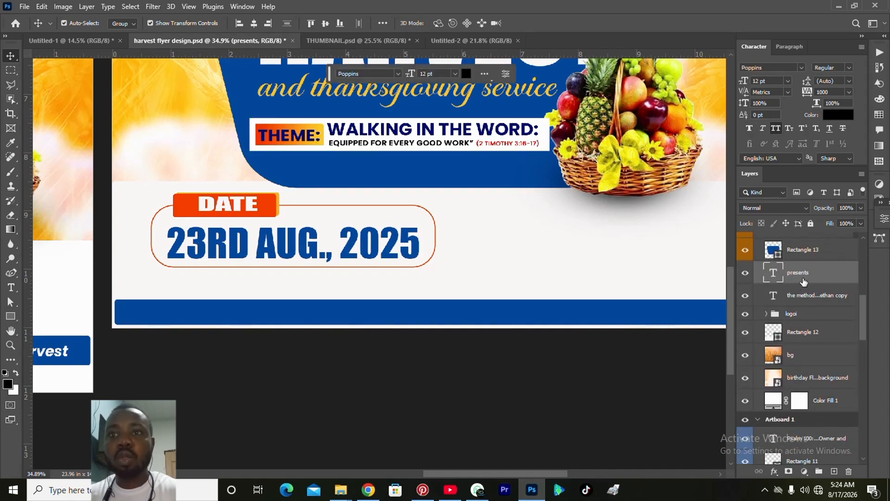
right_click(802, 313)
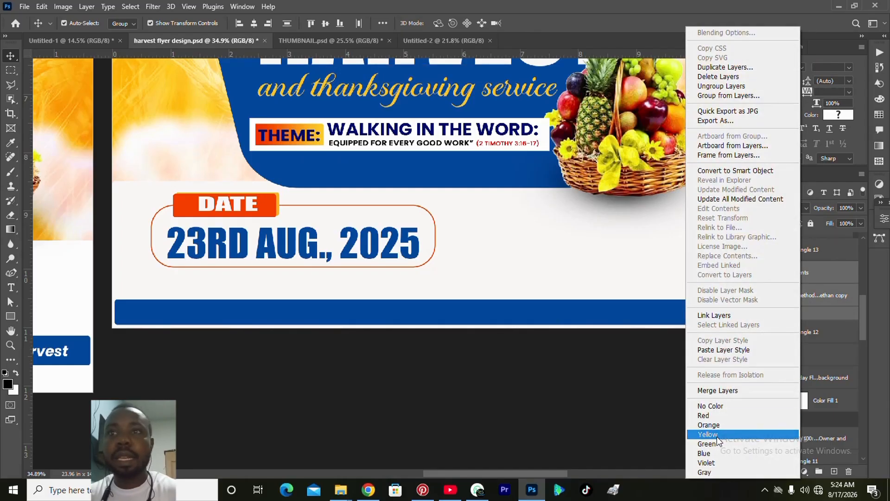
click(717, 436)
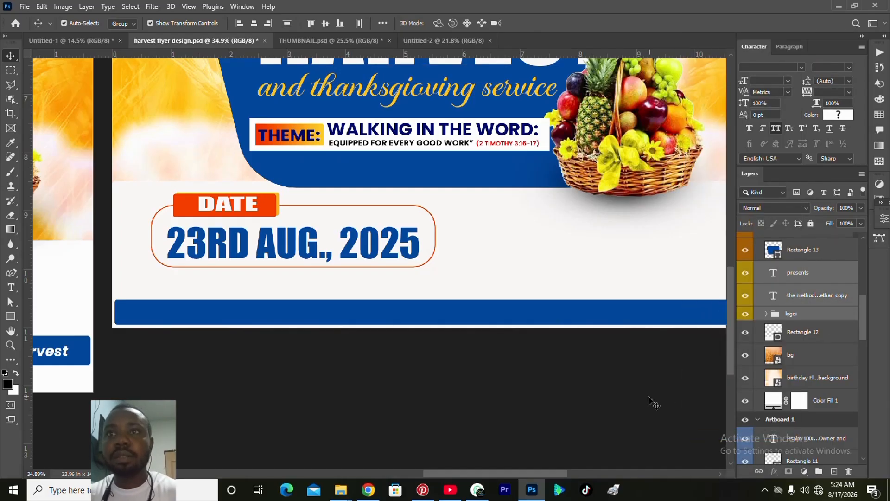
click(473, 377)
scroll(802, 339, up, 1)
scroll(801, 339, up, 5)
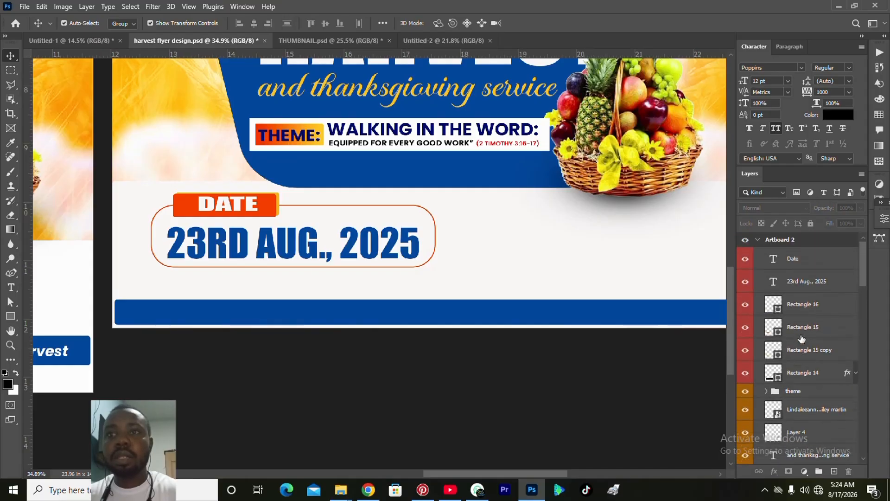
scroll(802, 338, down, 5)
scroll(802, 338, up, 2)
scroll(801, 338, up, 3)
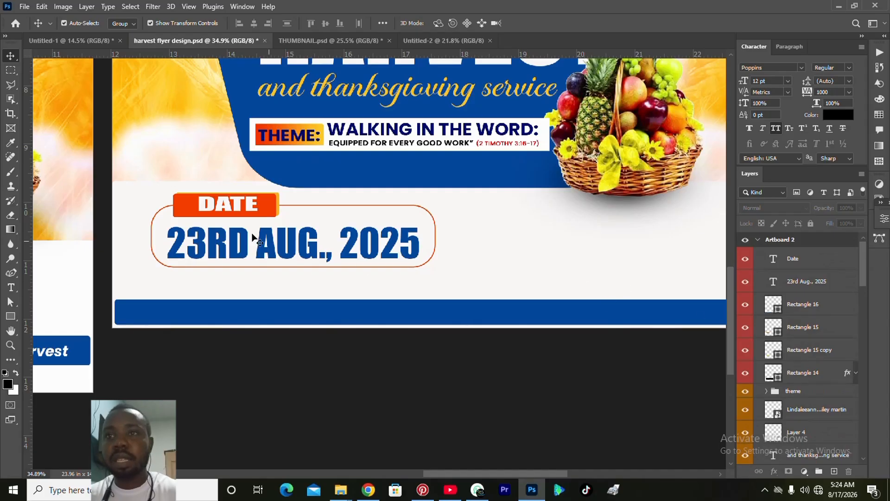
Step: Duplicate Rectangle 15 and Rectangle 16, place the copies above the Date layer and colour-tag them green
click(272, 214)
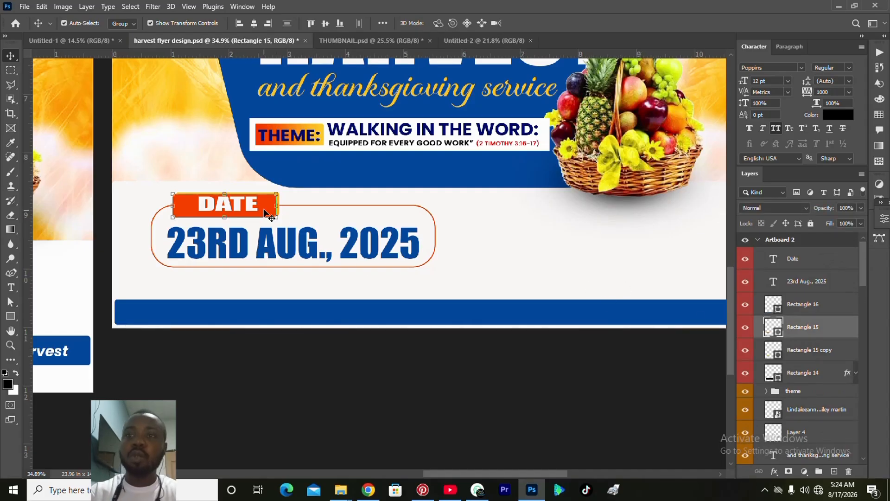
shift+click(810, 310)
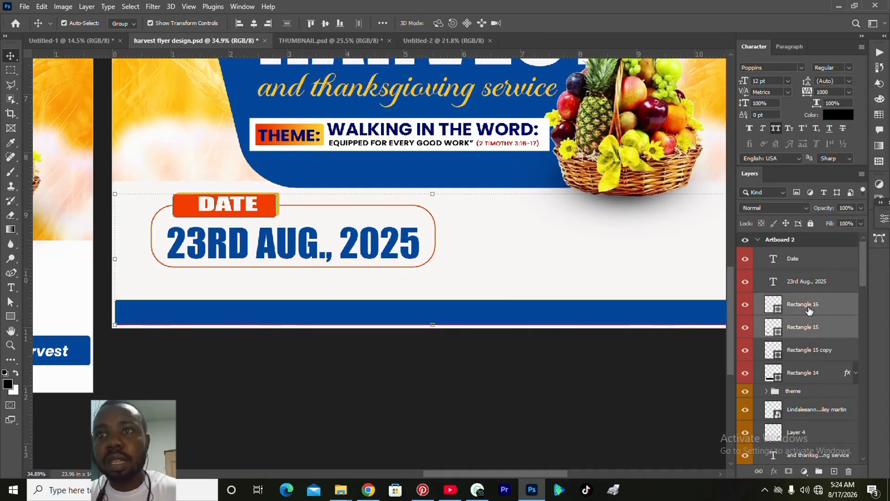
key(ctrl+j)
drag(809, 309, 804, 250)
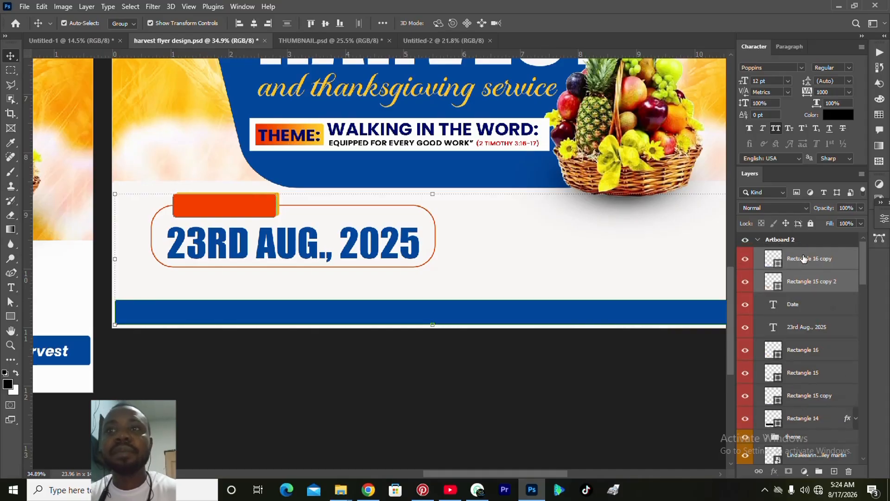
right_click(804, 260)
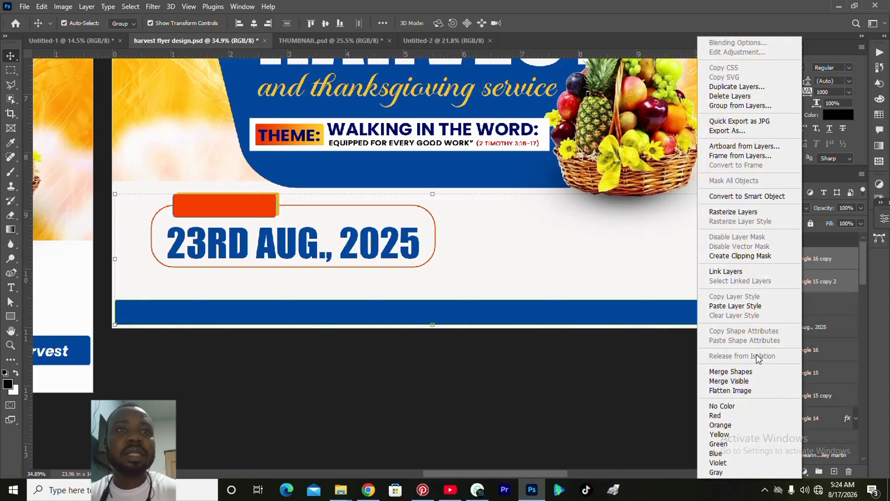
click(731, 446)
Step: Delete the duplicated Rectangle 16 copy, keeping the green-tagged copy of Rectangle 15
click(807, 262)
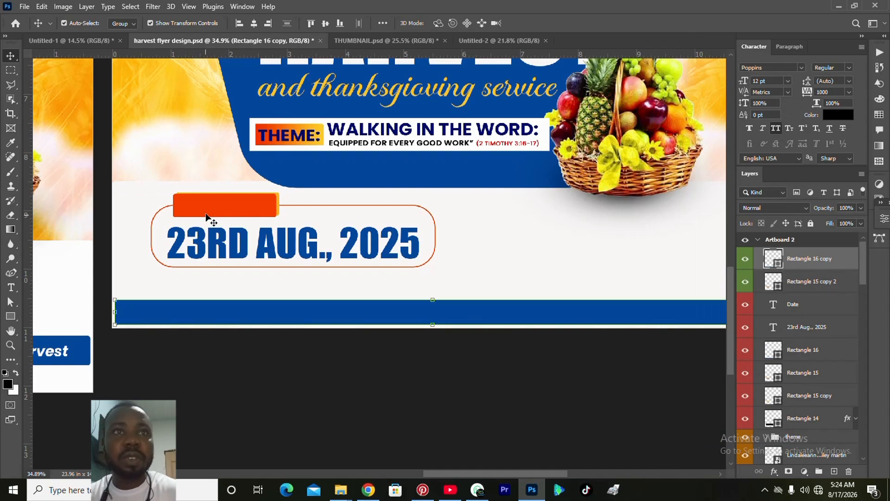
shift+click(811, 284)
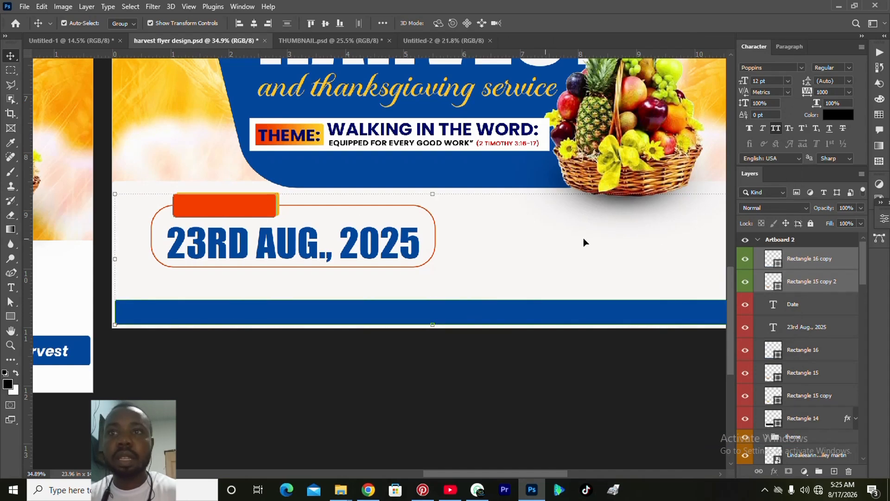
click(773, 258)
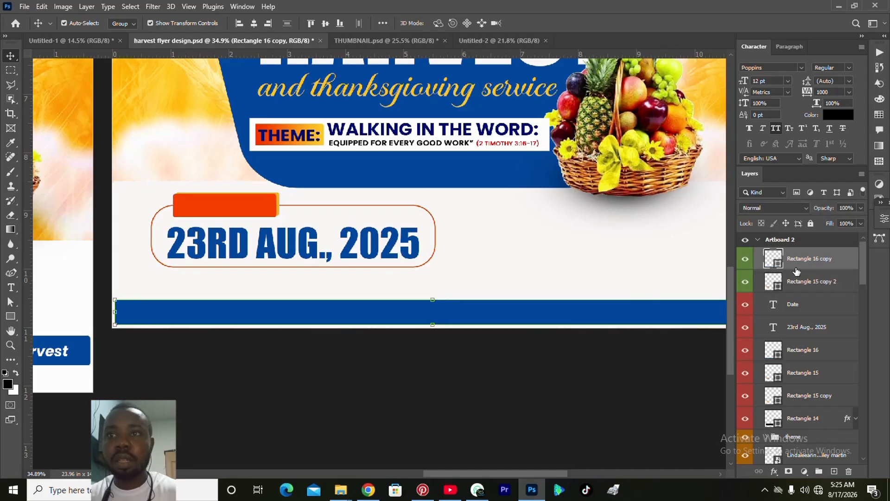
key(Delete)
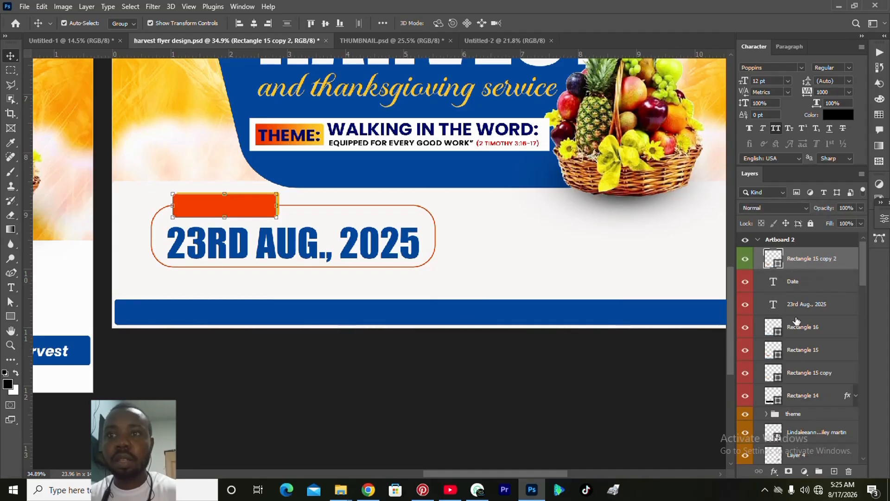
Step: Duplicate the yellow backing rectangle below the orange copy with a green tag, and move both to the right of the date frame
click(796, 354)
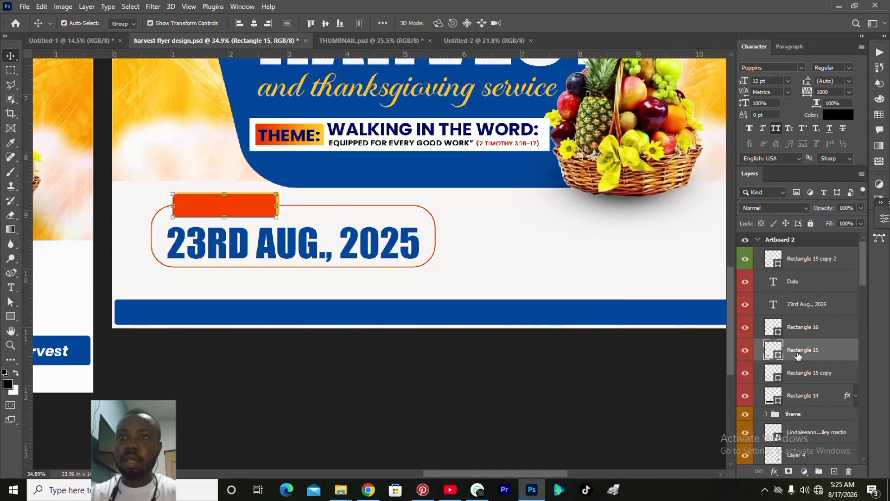
click(795, 376)
key(ctrl+j)
drag(796, 379, 811, 278)
right_click(811, 280)
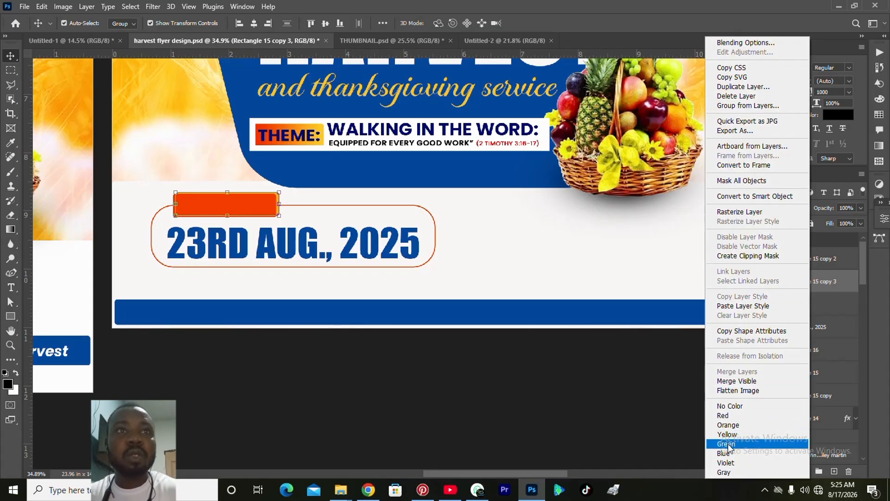
click(727, 445)
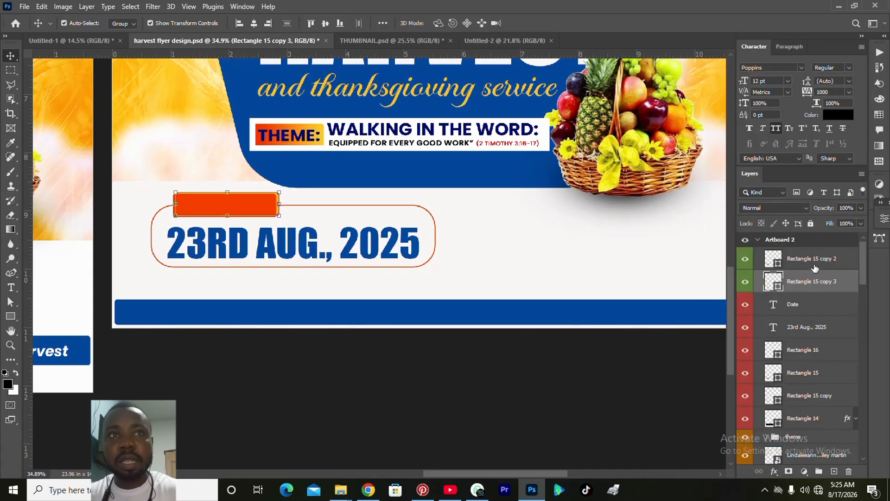
shift+click(815, 270)
drag(234, 206, 529, 233)
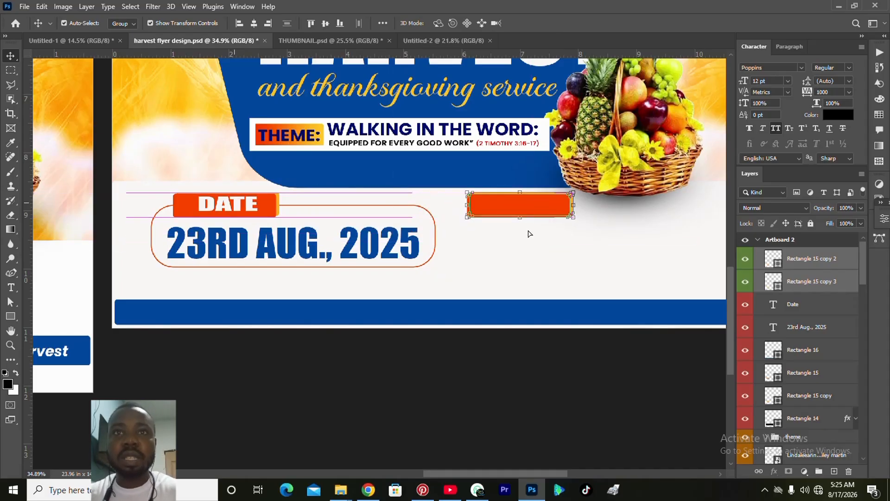
Step: Add the text "Venue:" below the new orange label in Impact with tracking 0
key(t)
click(518, 242)
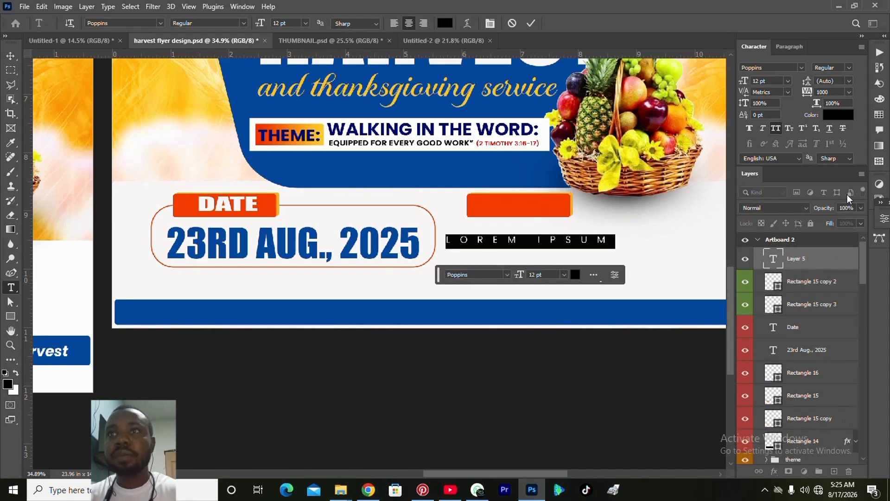
click(849, 92)
click(849, 90)
click(848, 91)
click(828, 158)
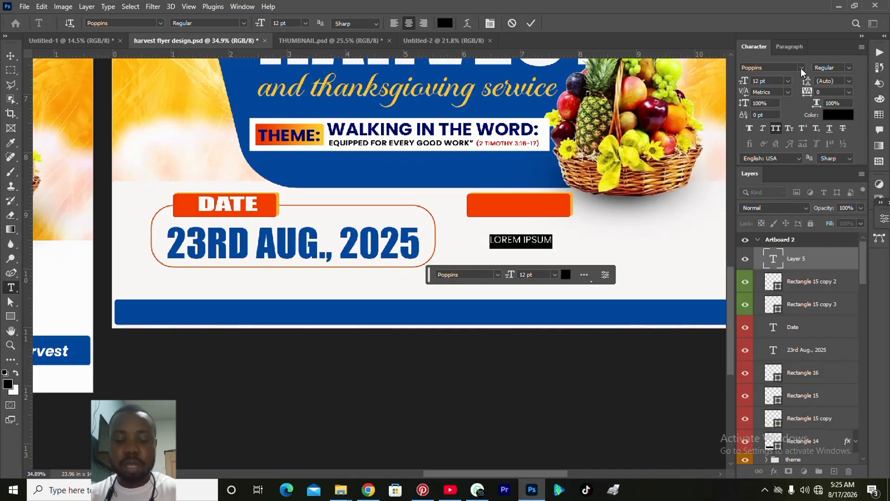
click(800, 68)
click(792, 105)
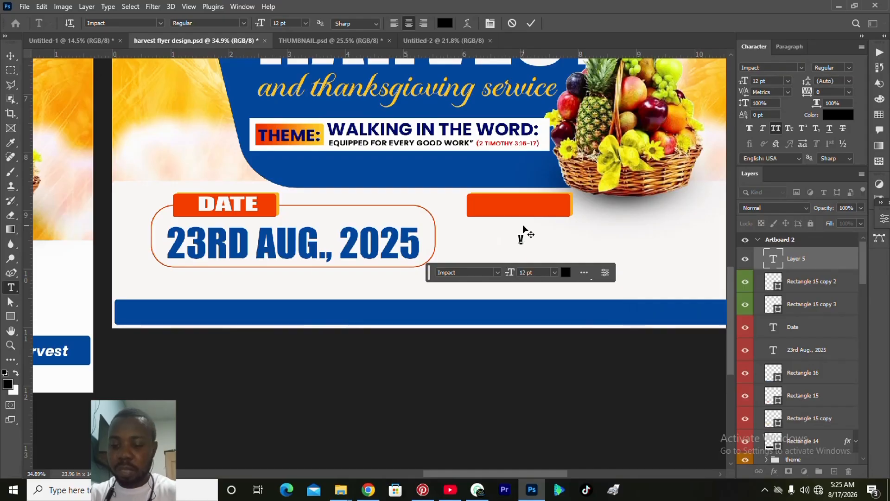
text(ENUE:)
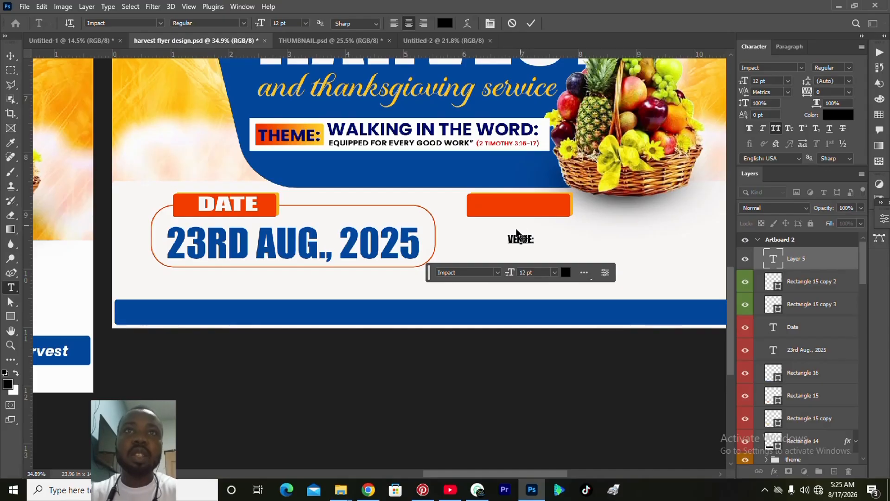
Step: Move the Venue text onto the new orange label and colour it white
drag(502, 258, 473, 221)
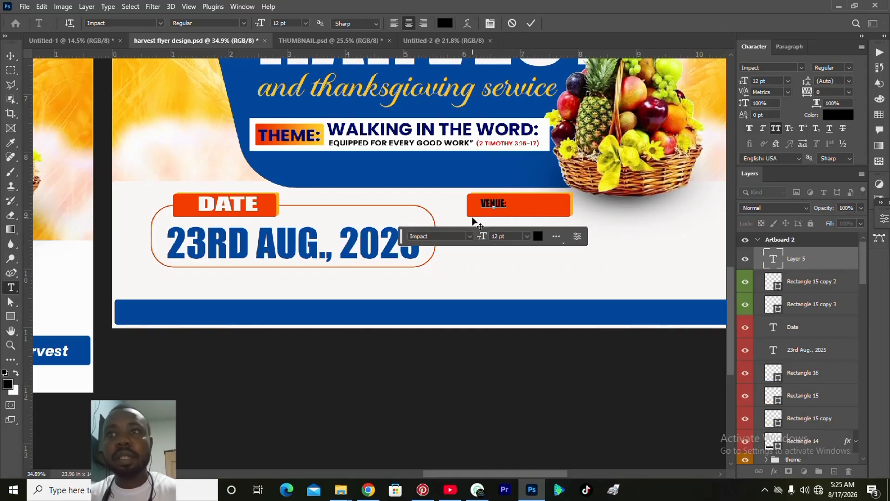
key(ctrl+a)
click(445, 23)
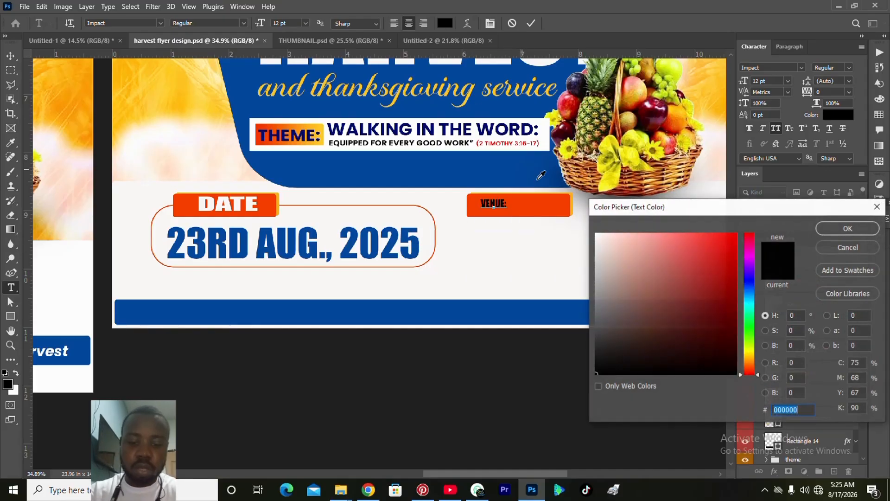
click(598, 237)
click(832, 229)
click(531, 23)
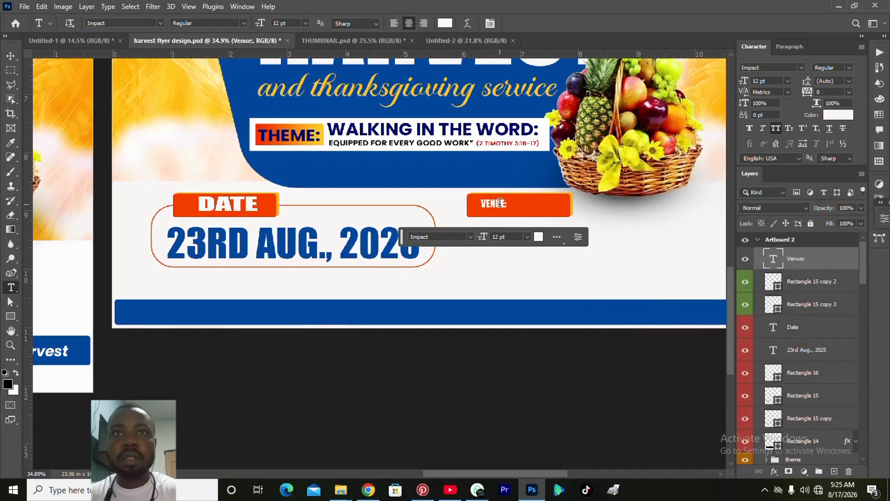
Step: Enlarge the Venue text to about 23.39 pt inside the orange label and place a vertical guide at its left edge
key(v)
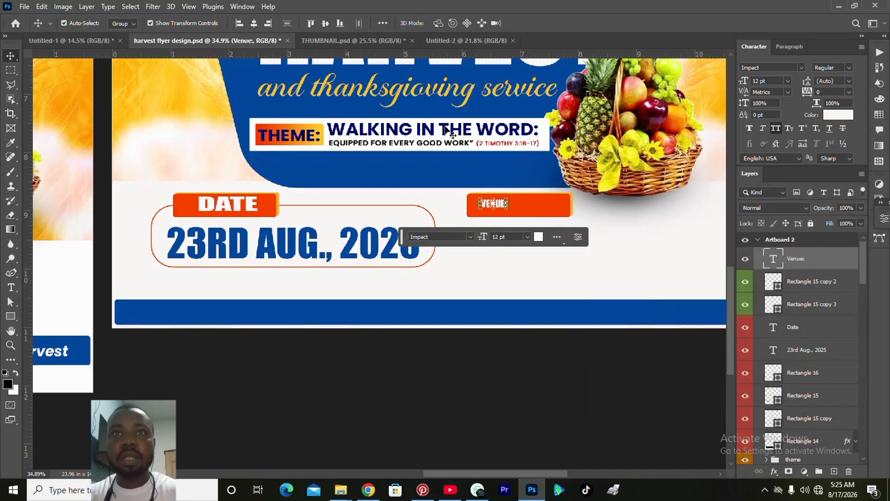
key(ctrl+t)
drag(509, 205, 527, 207)
key(Return)
drag(23, 123, 473, 188)
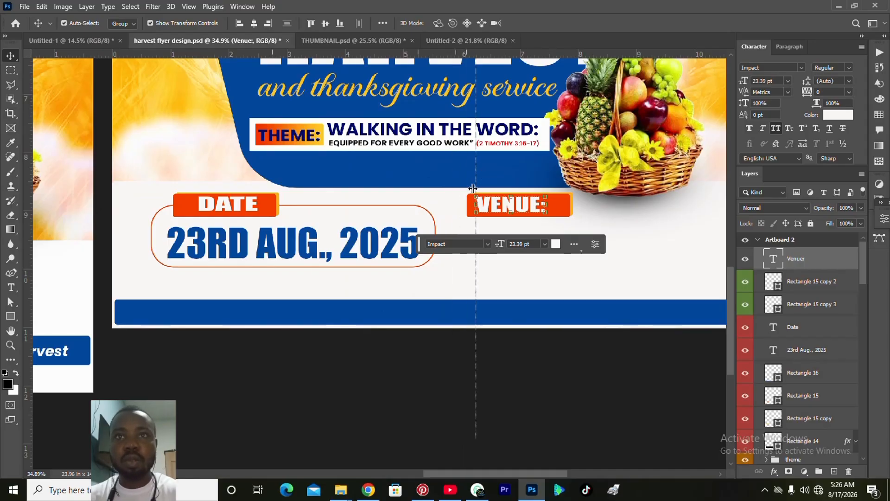
click(524, 383)
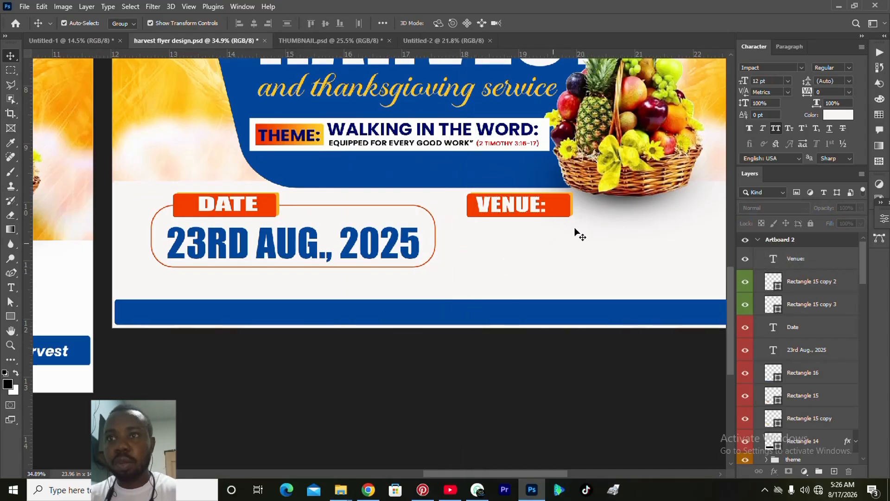
Step: Duplicate the orange label and its yellow backing straight down, placing the copies just above the blue footer bar
click(573, 212)
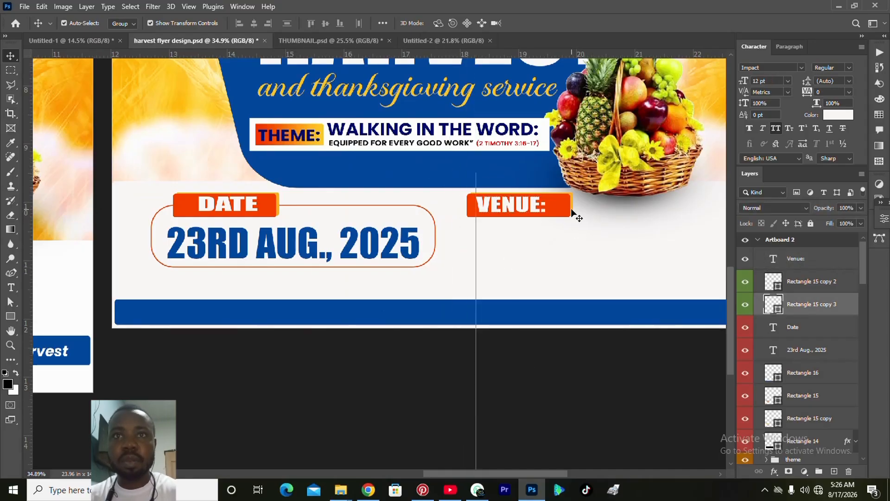
shift+click(813, 292)
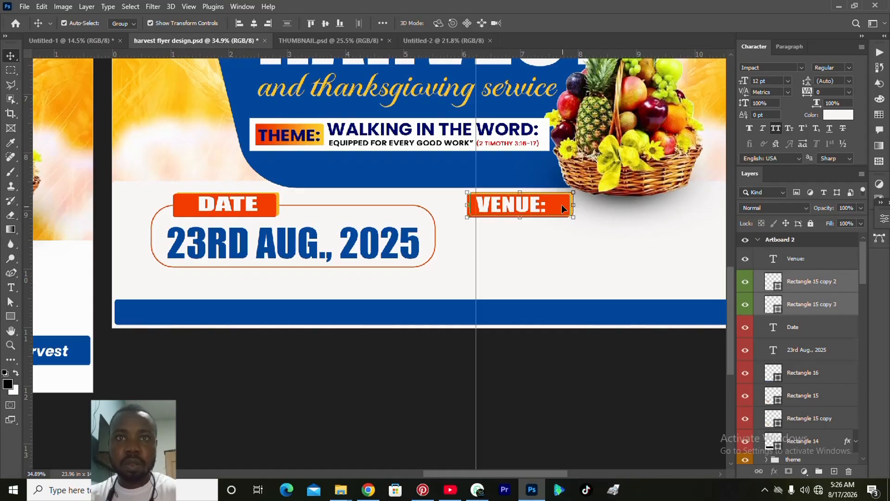
drag(561, 204, 557, 271)
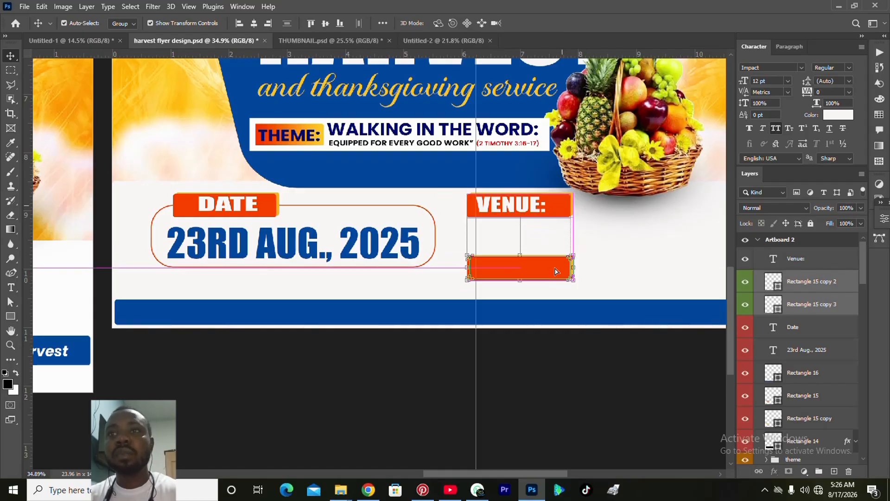
Step: Move the two new label copies above the Venue layer and colour-tag them blue
click(550, 206)
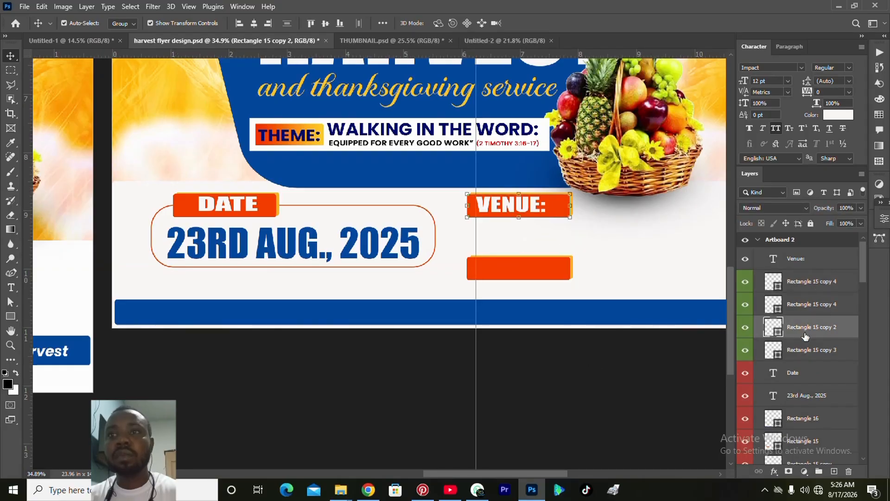
click(803, 306)
drag(805, 302, 789, 259)
right_click(790, 265)
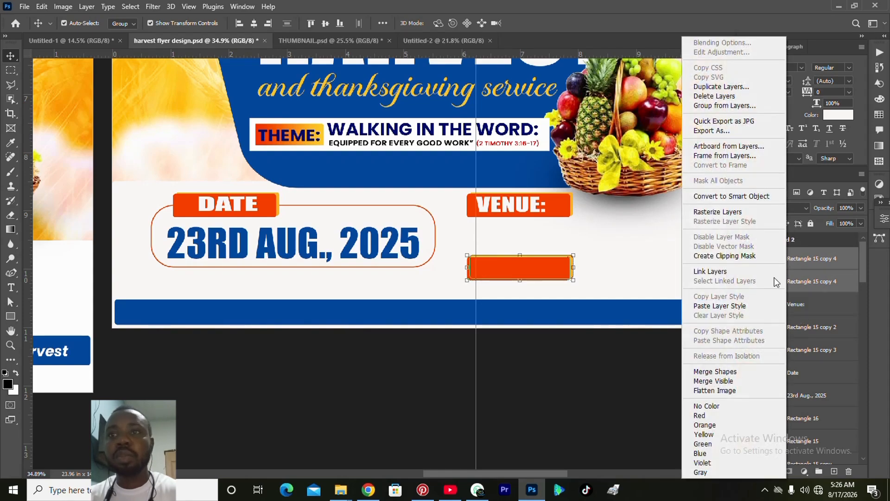
click(707, 453)
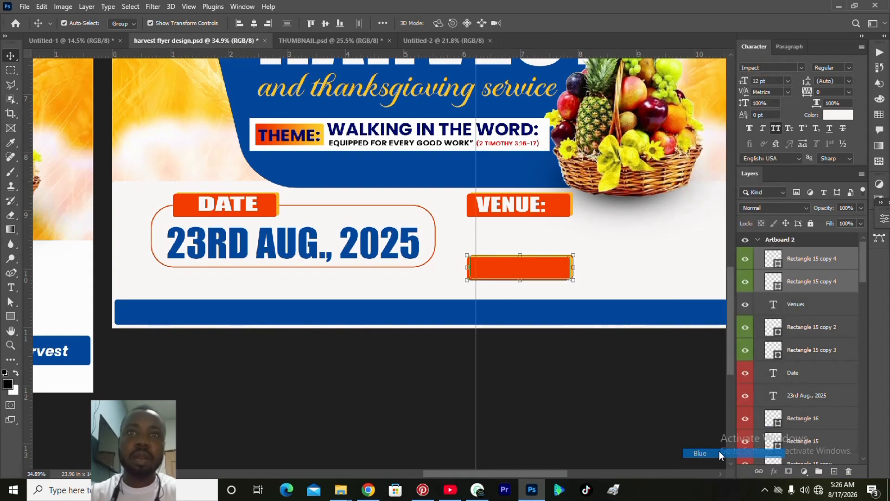
Step: Start a new text line just below the VENUE label, above the Venue layer, and colour it the flyer's blue (094ca1)
click(829, 327)
click(799, 304)
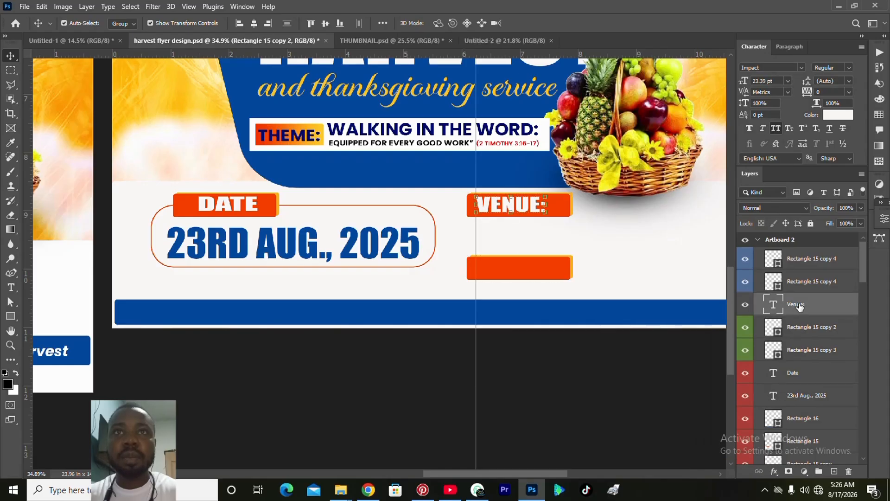
key(t)
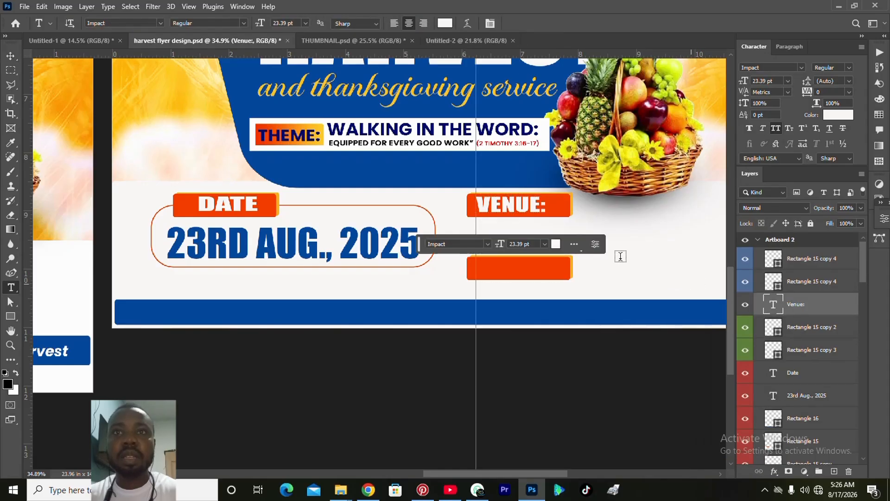
click(530, 225)
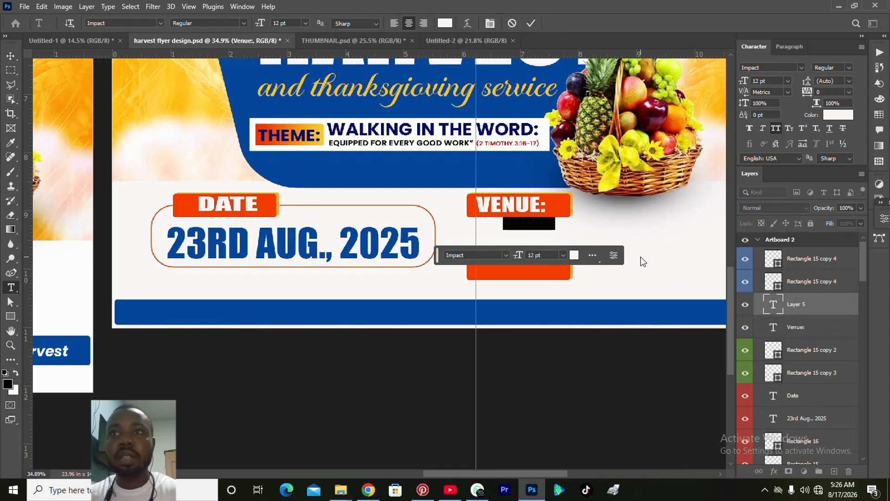
click(574, 255)
click(566, 312)
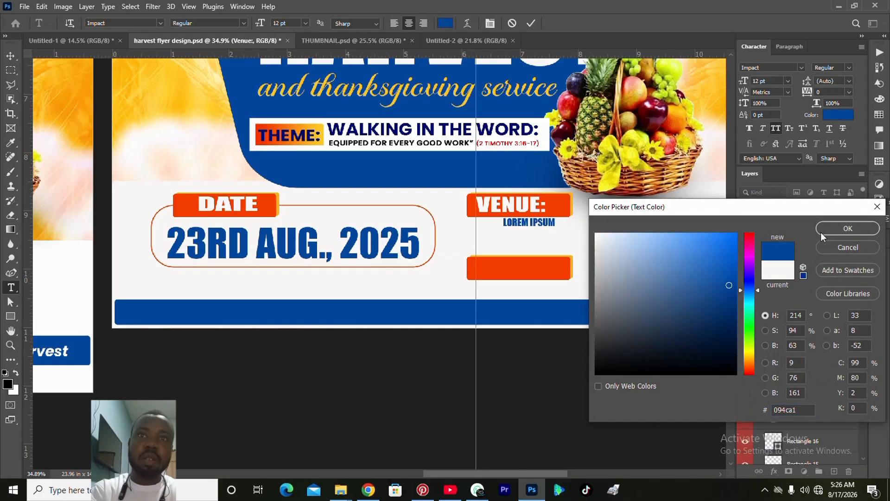
click(829, 232)
click(604, 233)
Step: Replace the placeholder text with "CHURCH PERMISE" and align its left edge to the vertical guide under the VENUE label
click(540, 221)
key(ctrl+a)
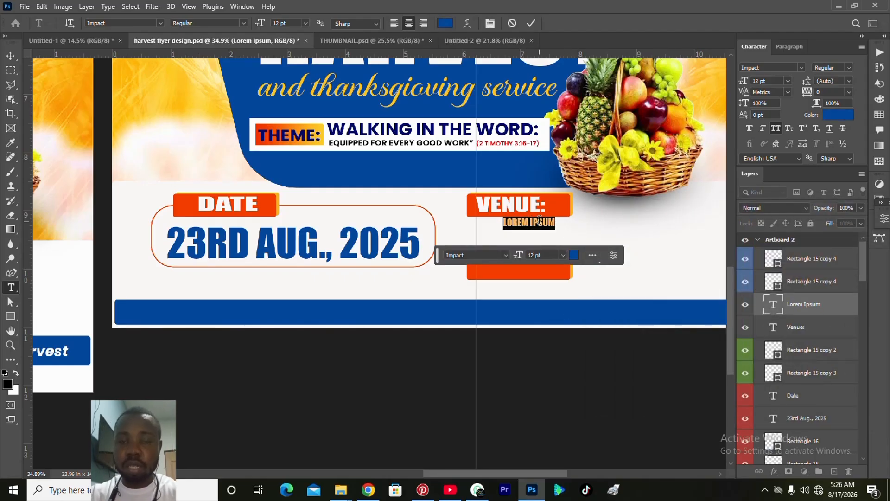
text(G)
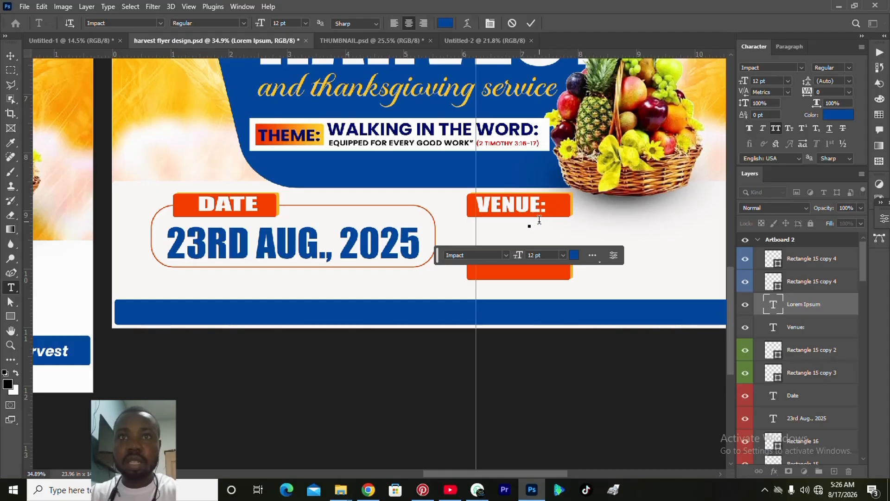
text(HURKCH)
key(BackSpace)
key(BackSpace)
key(BackSpace)
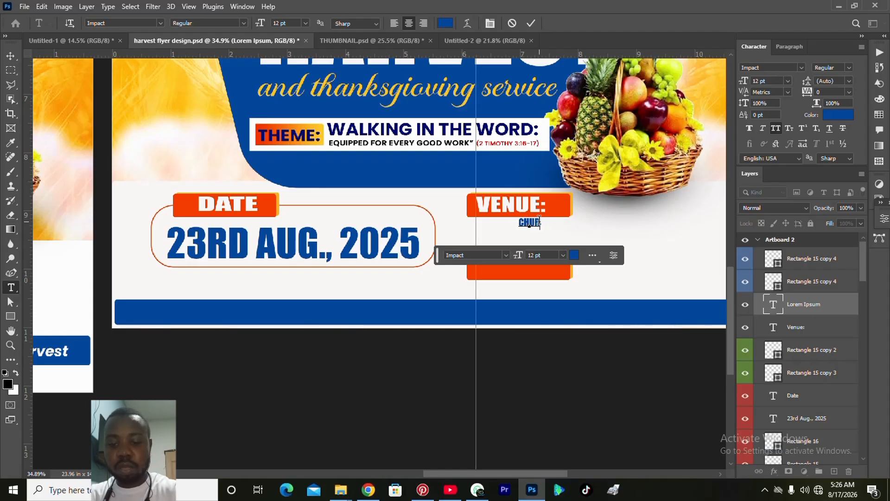
text(CH)
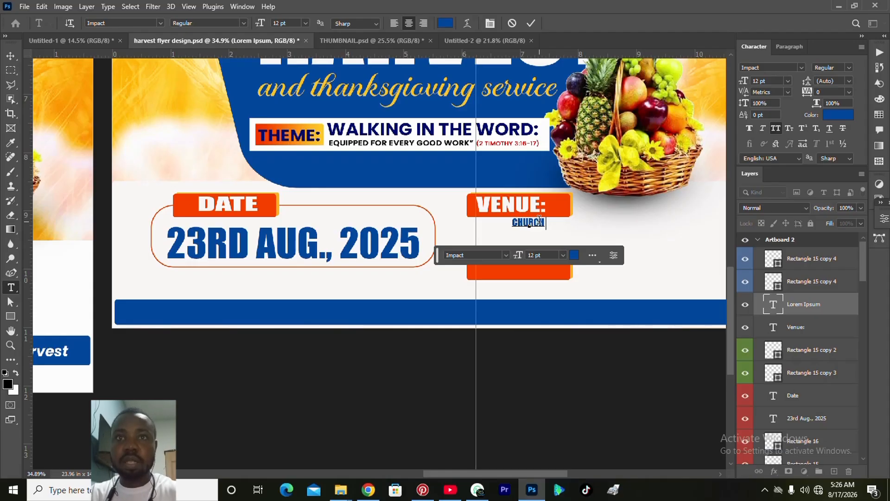
text( PERN)
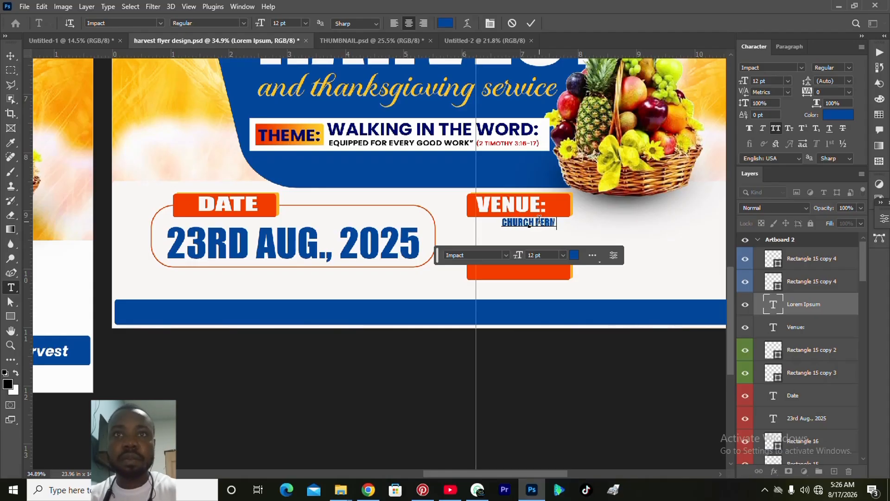
text(IS)
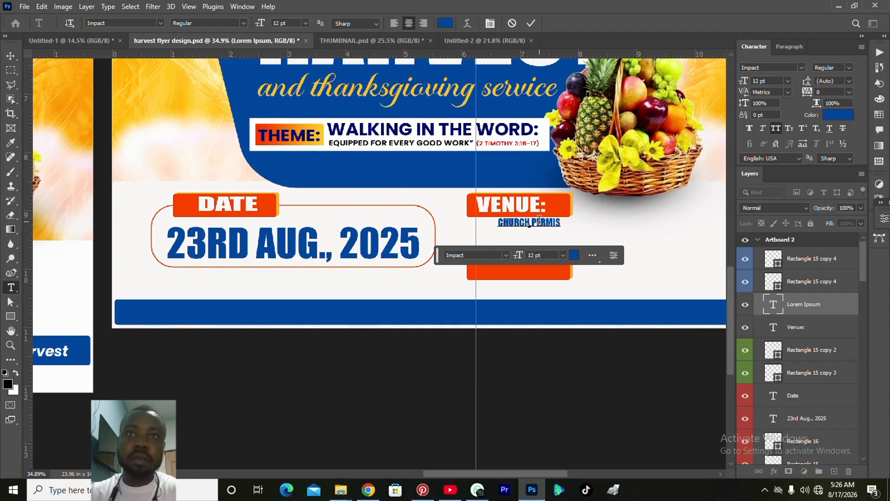
text(S)
key(BackSpace)
text(E)
drag(569, 236, 553, 240)
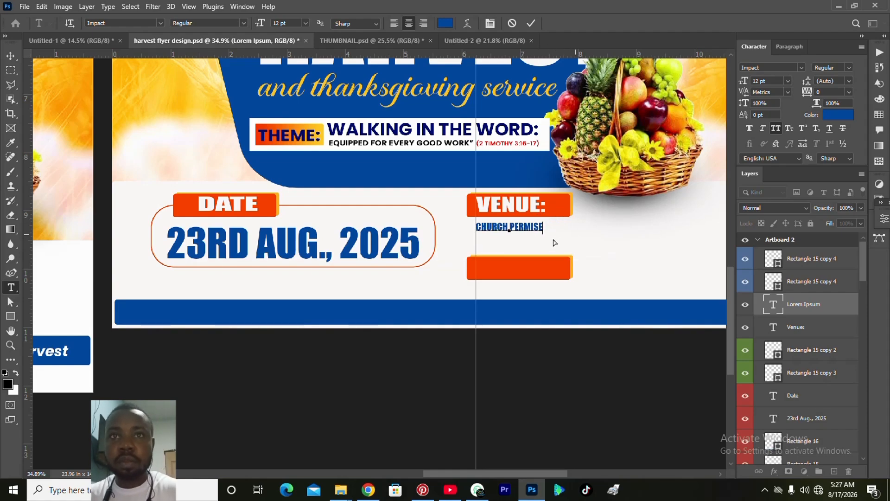
click(531, 23)
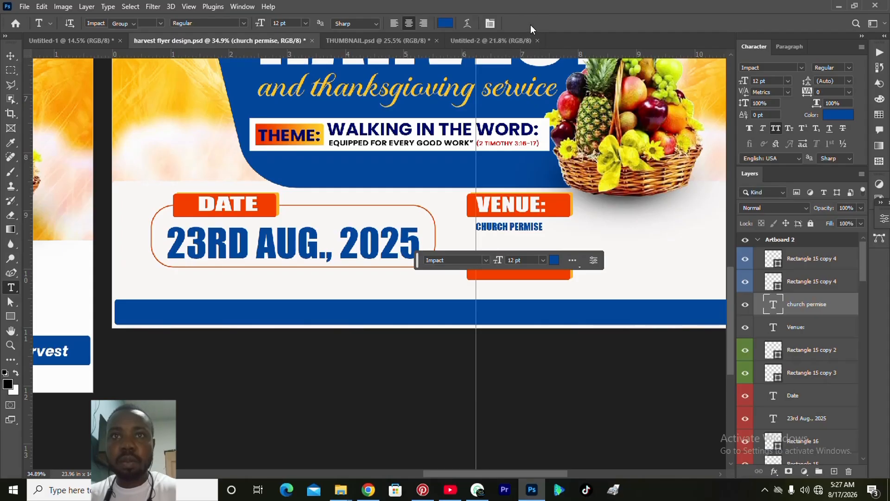
Step: Enlarge the "CHURCH PERMISE" text to about 24.7 pt, keeping its left edge on the guide
key(v)
drag(544, 232, 613, 258)
key(Return)
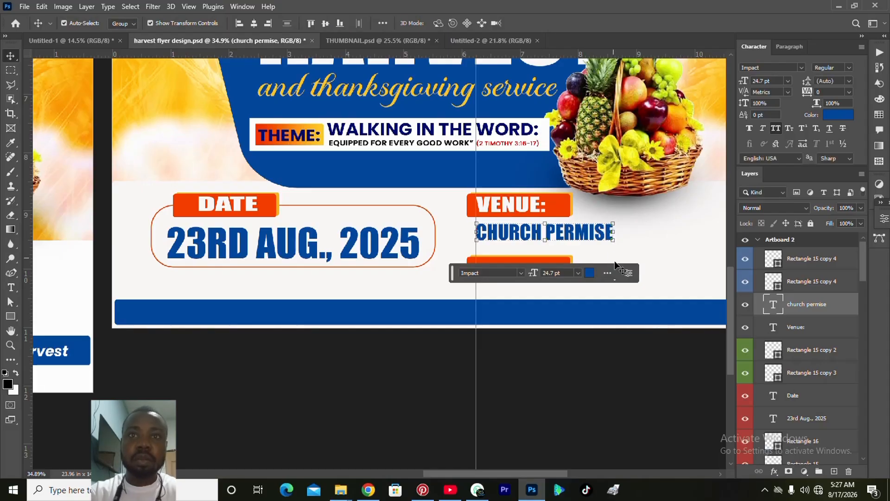
click(610, 346)
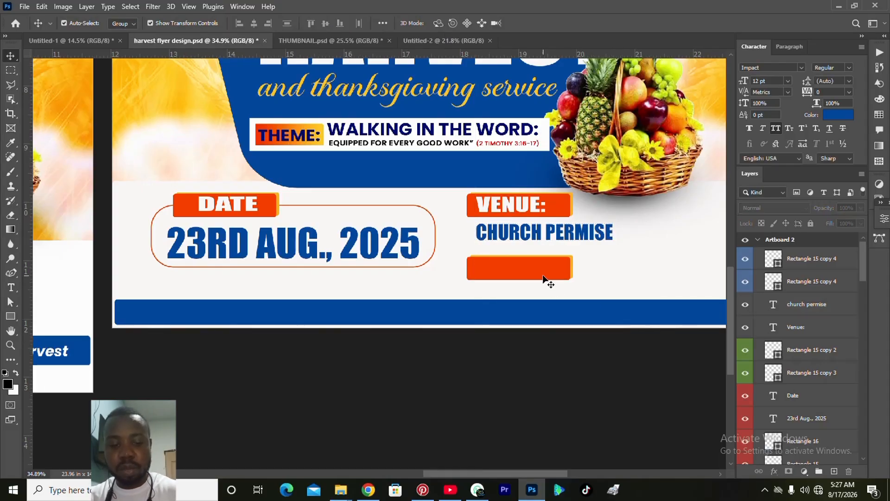
key(t)
click(523, 277)
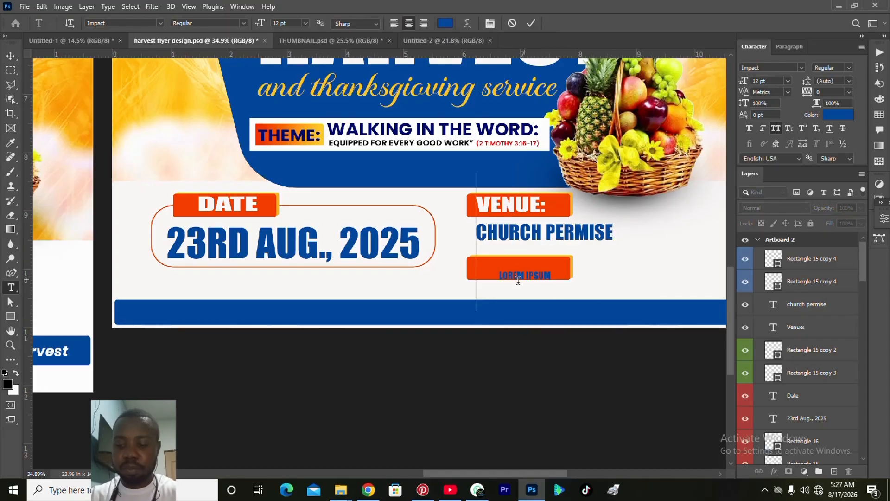
text(TIM)
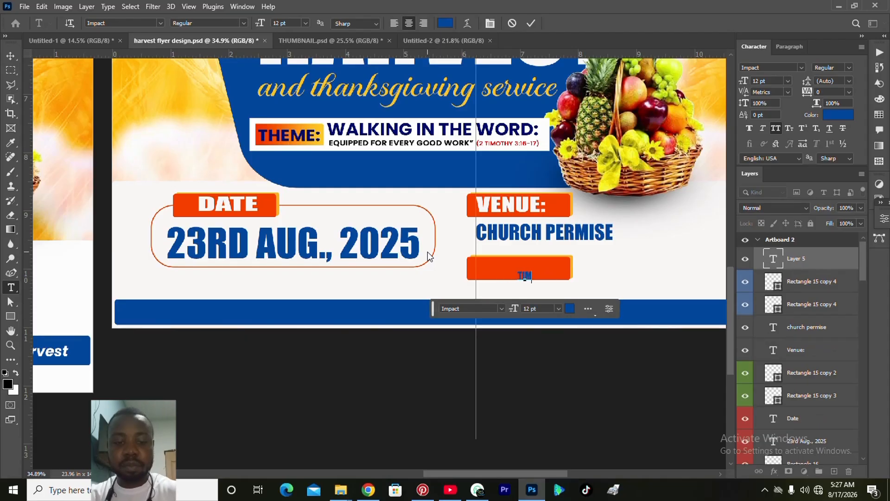
text(E:)
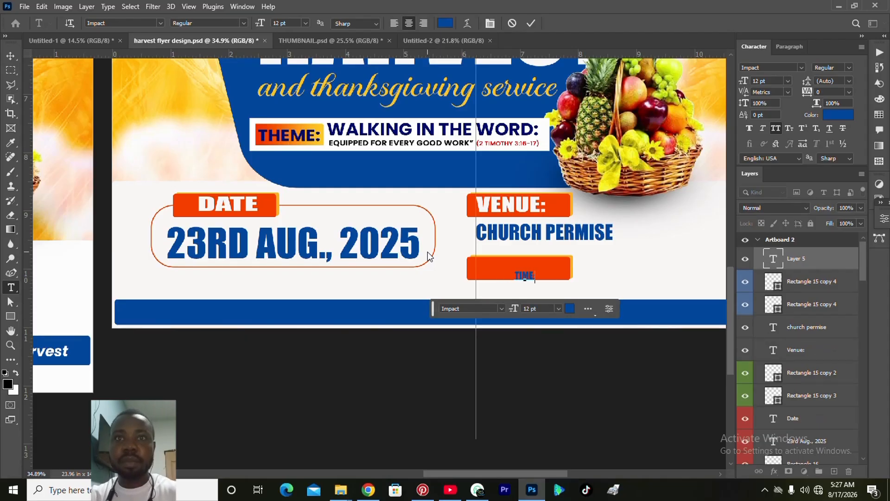
text( 9AM)
click(533, 21)
key(c)
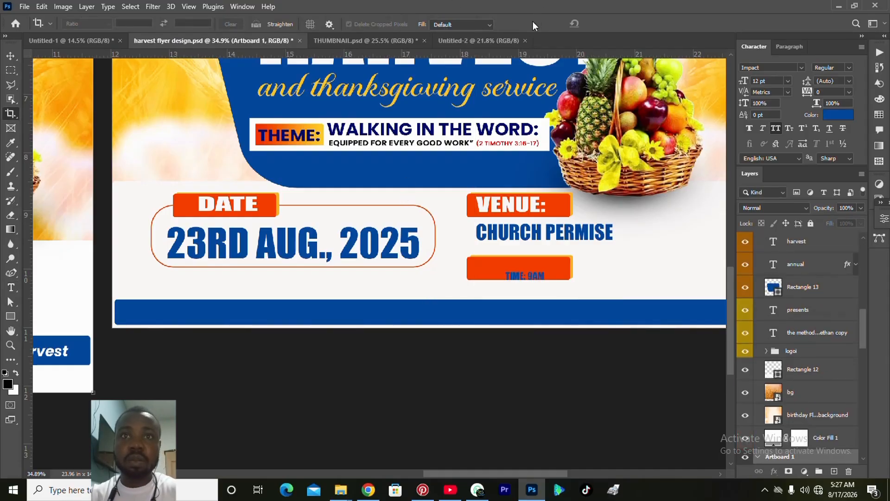
key(ctrl+z)
key(ctrl+z)
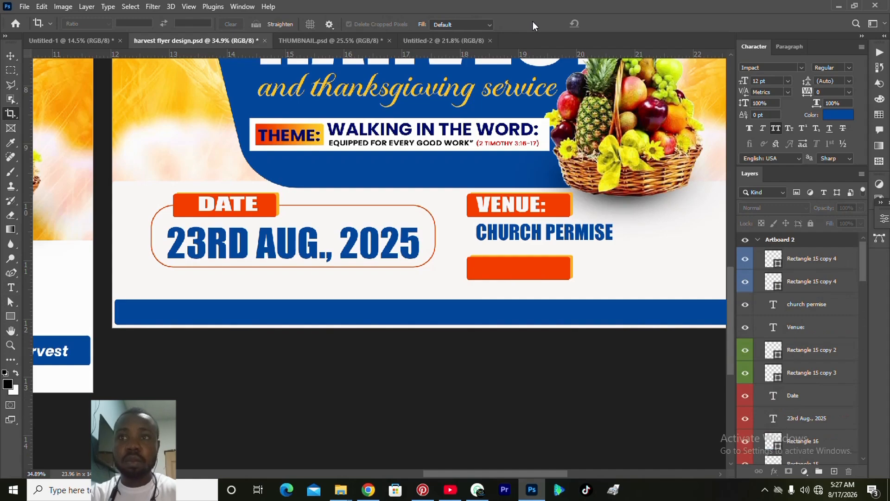
key(v)
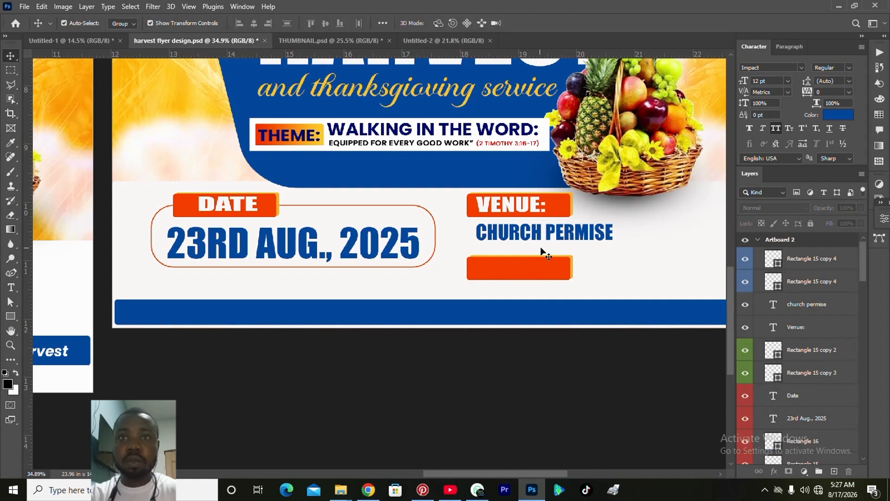
Step: Add the text "TIME: 9AM" beside the empty orange label, on a layer above the blue-tagged rectangles
key(t)
click(800, 262)
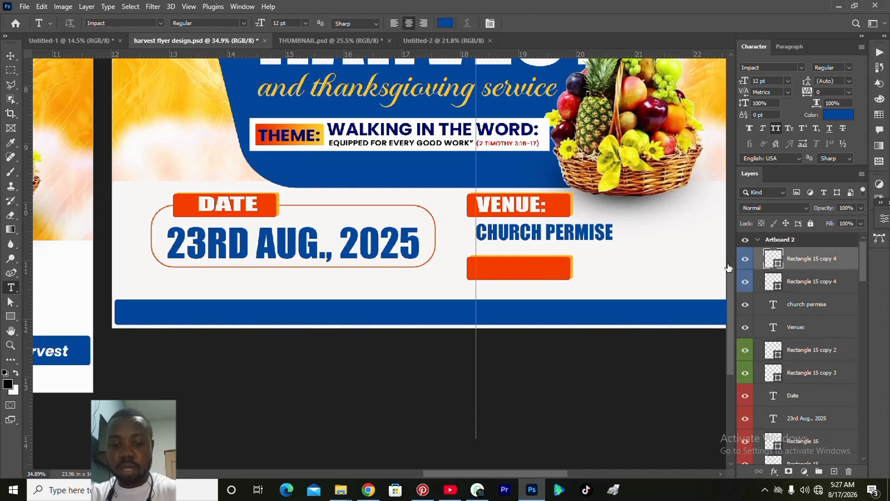
click(596, 260)
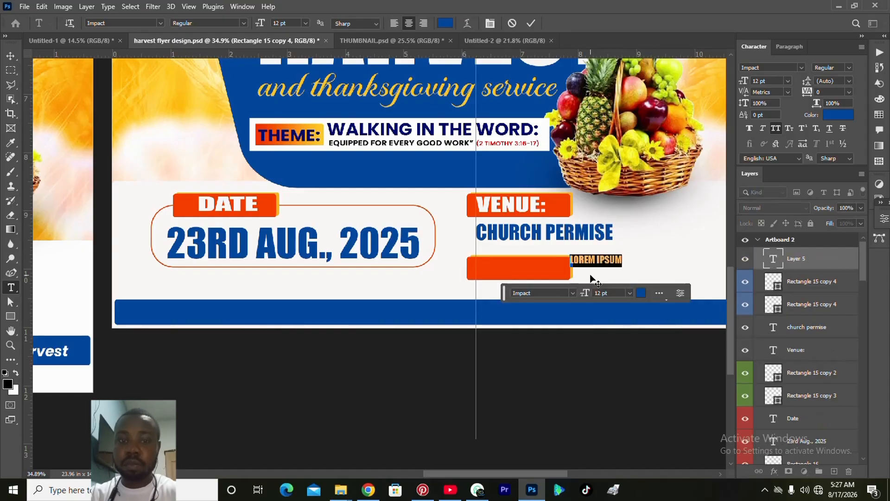
text(TIME: 9AM)
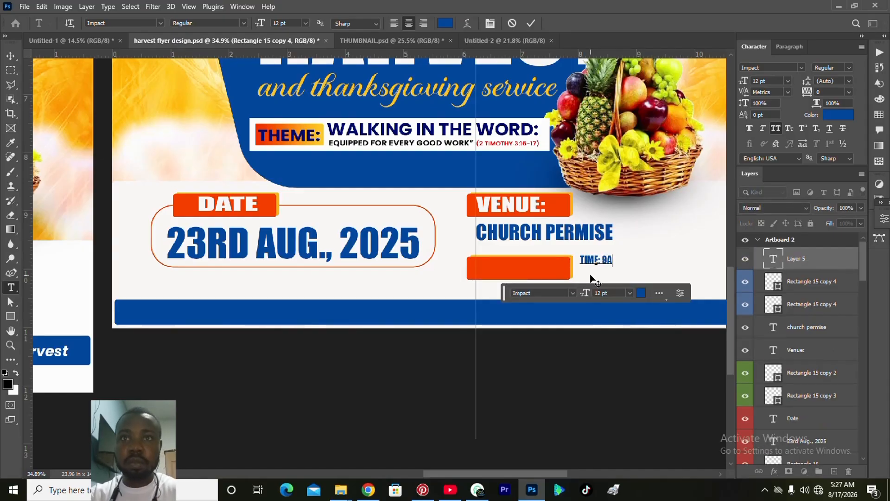
click(536, 22)
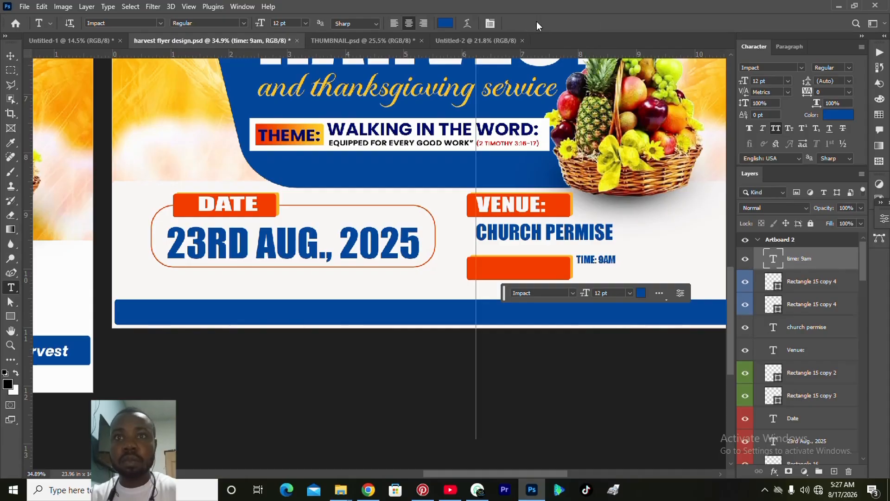
Step: Enlarge the "TIME: 9AM" text to about 24.03 pt inside the lower orange label and colour it off-white (f9f7f7)
click(10, 54)
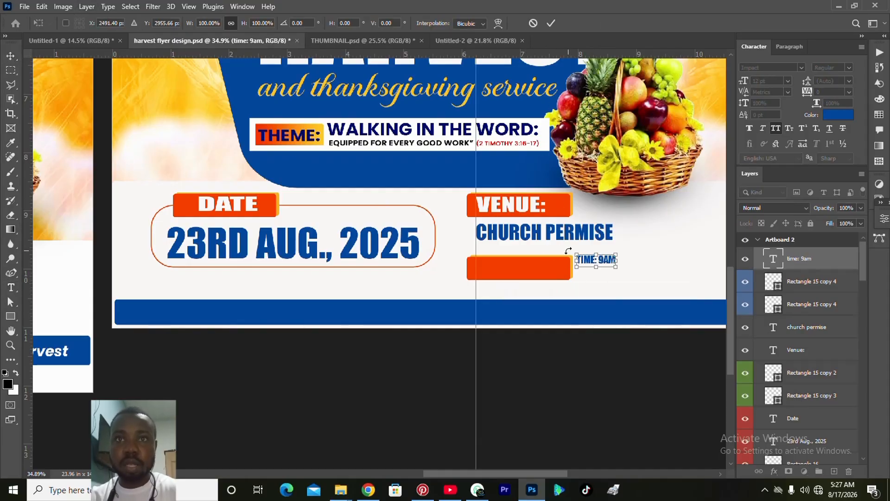
drag(575, 254, 497, 271)
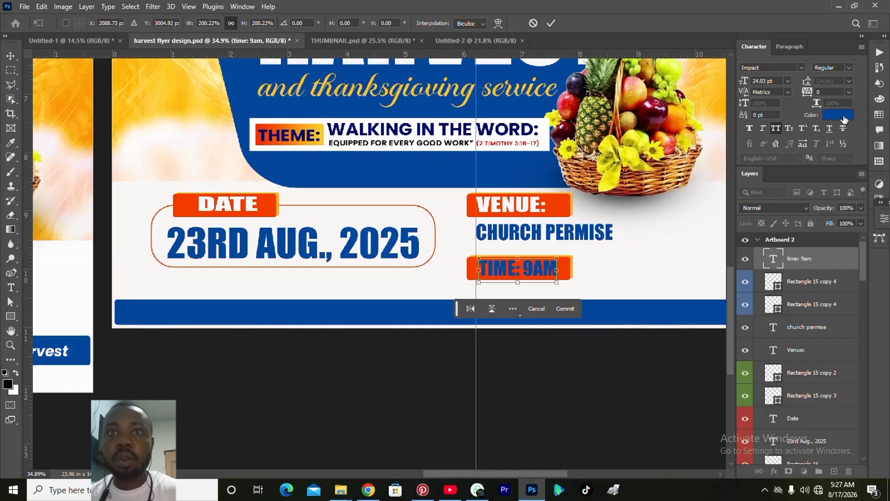
click(839, 115)
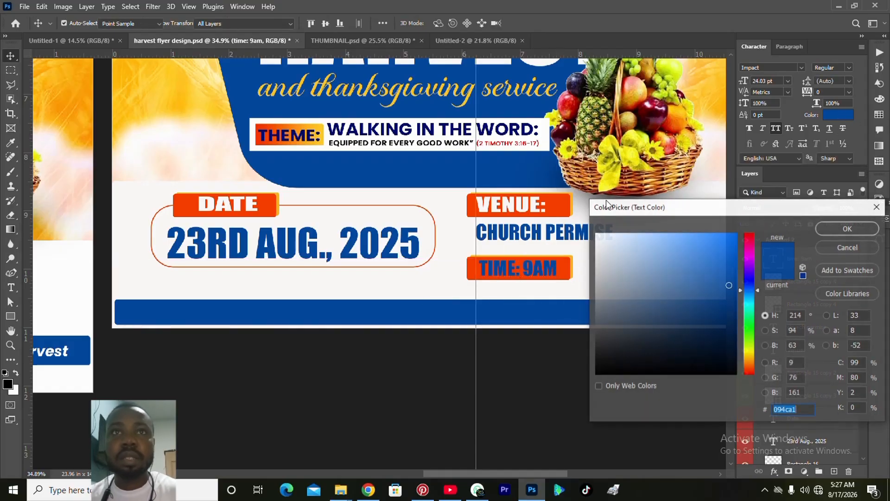
click(583, 245)
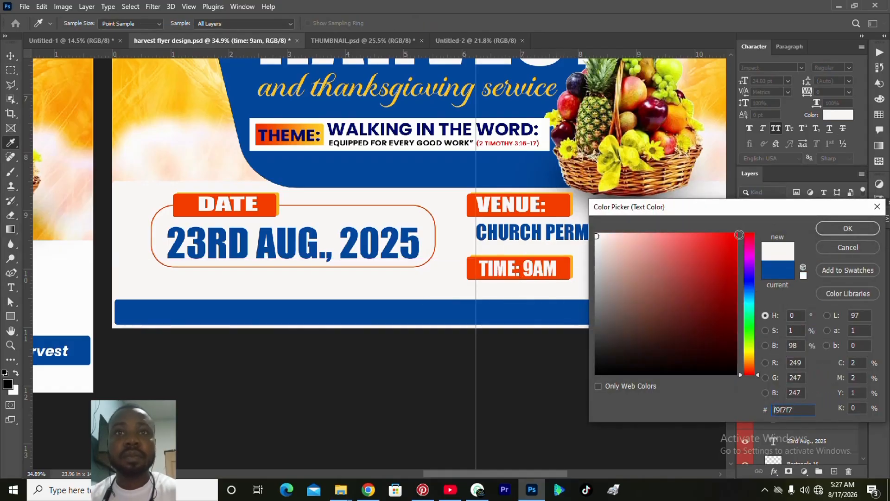
click(836, 227)
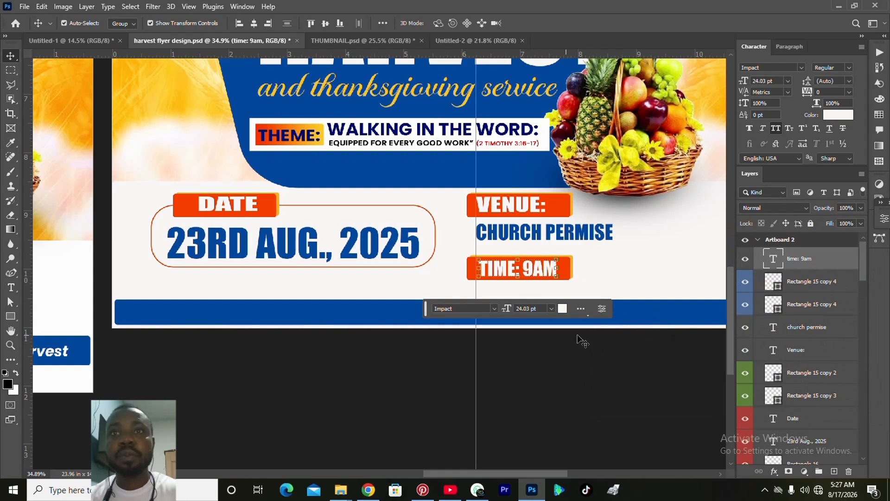
click(605, 358)
Step: Stretch the "CHURCH PERMISE" text slightly wider and taller, to about 28.6 pt
click(549, 241)
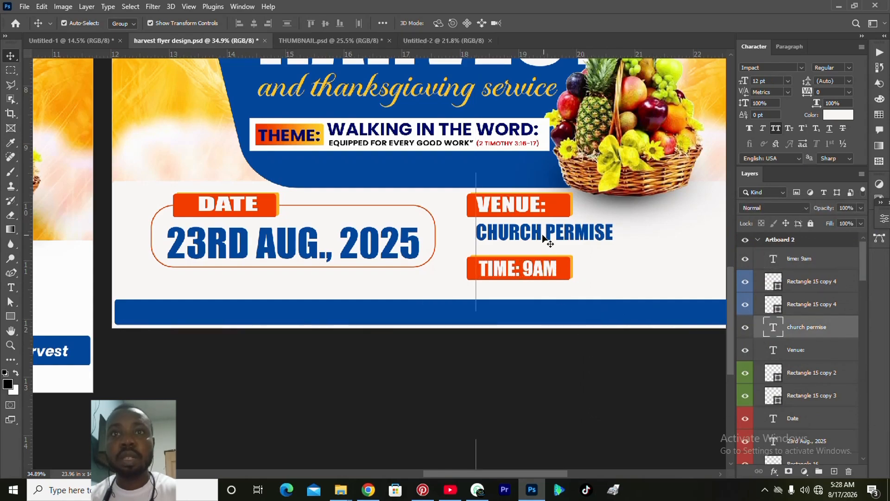
drag(613, 246, 623, 248)
drag(547, 247, 547, 249)
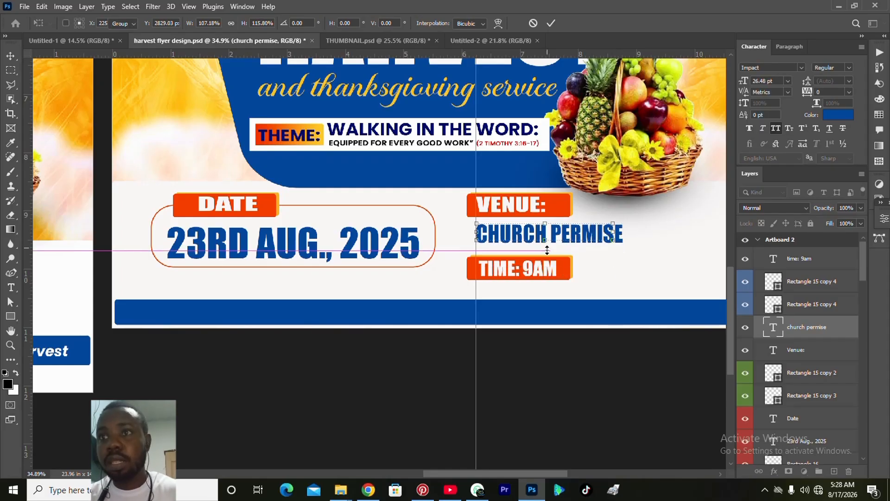
key(Return)
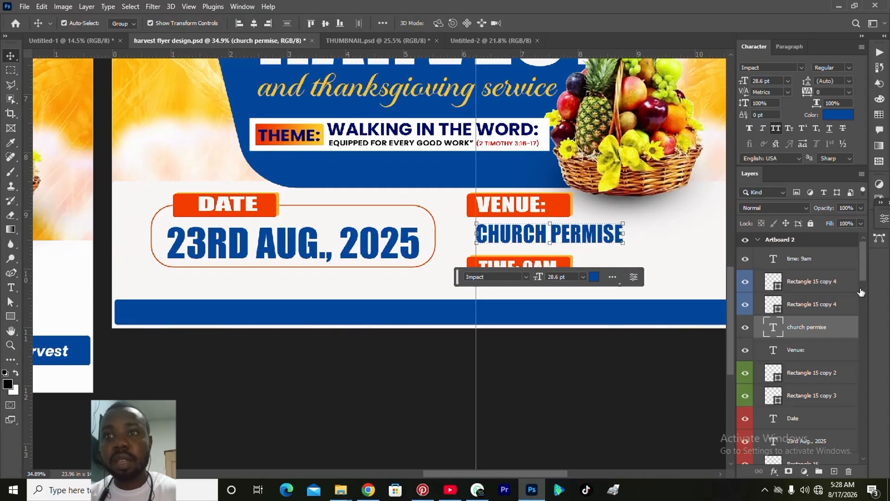
drag(865, 271, 861, 296)
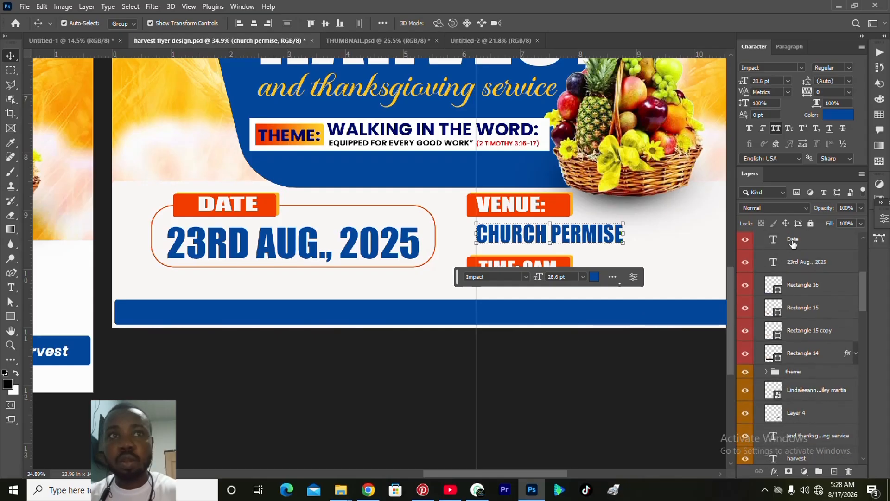
click(793, 240)
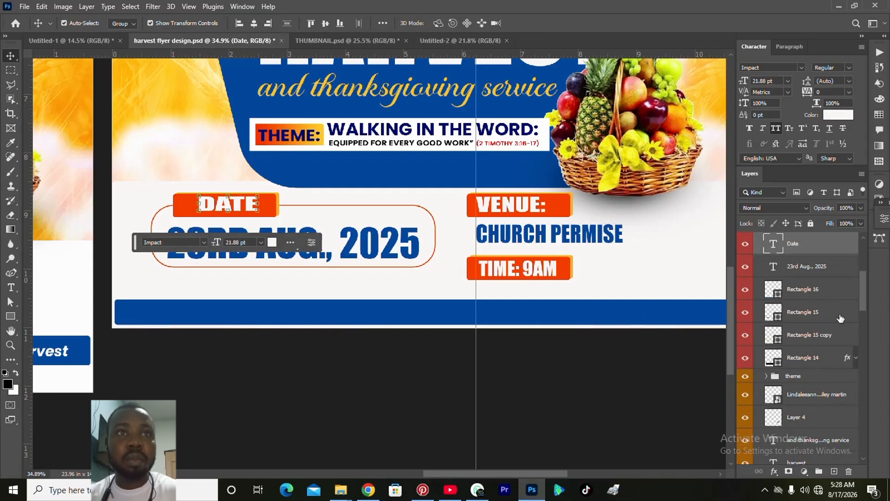
shift+click(788, 354)
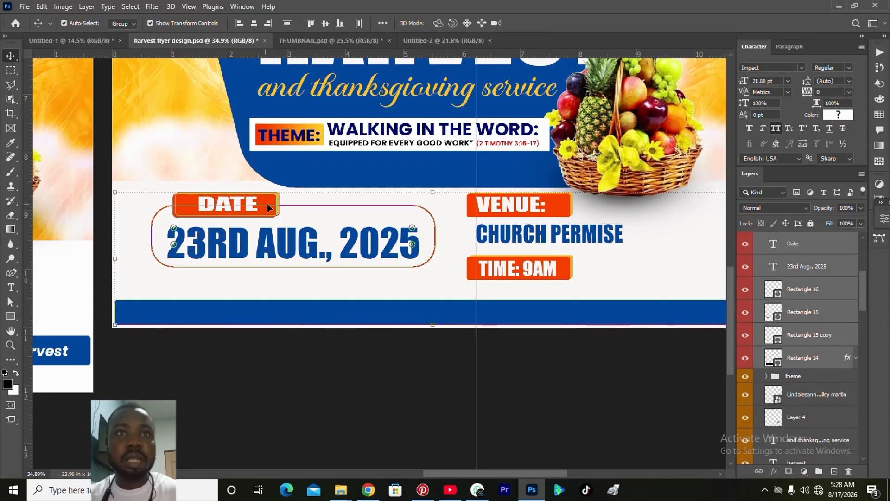
mouse_move(270, 213)
mouse_down()
mouse_move(268, 226)
mouse_move(269, 214)
mouse_up()
Step: Move the blue footer bar's layer, Rectangle 16, directly below Rectangle 14 and remove its red colour label
click(808, 358)
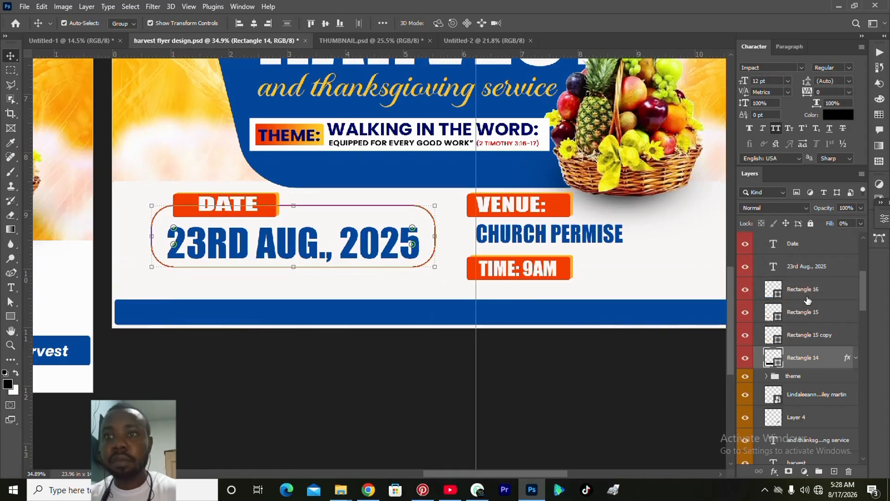
click(807, 300)
drag(807, 299, 807, 364)
right_click(806, 363)
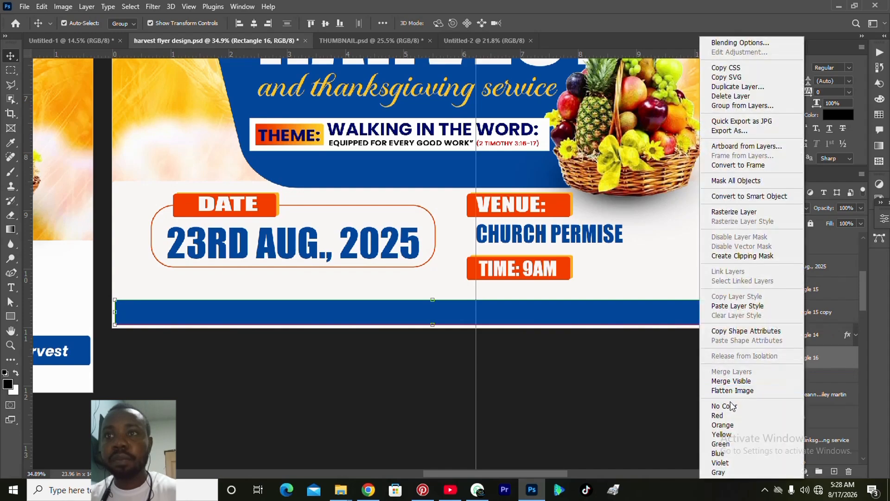
click(788, 405)
Step: Select all date, venue and time layers, excluding the blue footer bar, and move them down together by about 0.17 in
click(810, 343)
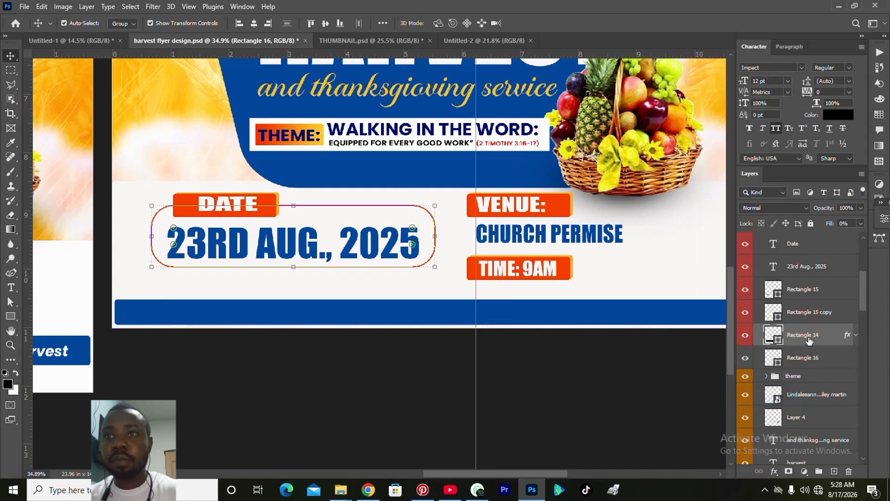
drag(864, 299, 865, 269)
click(798, 264)
right_click(752, 292)
click(798, 472)
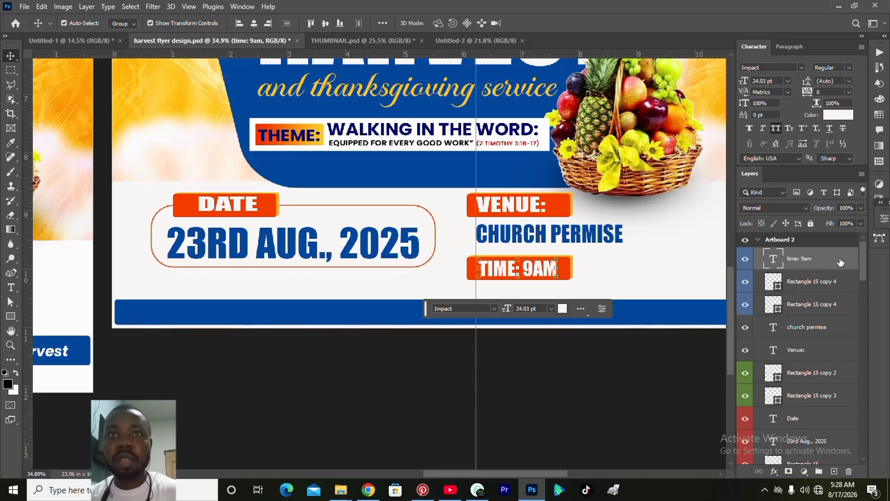
drag(864, 263, 863, 296)
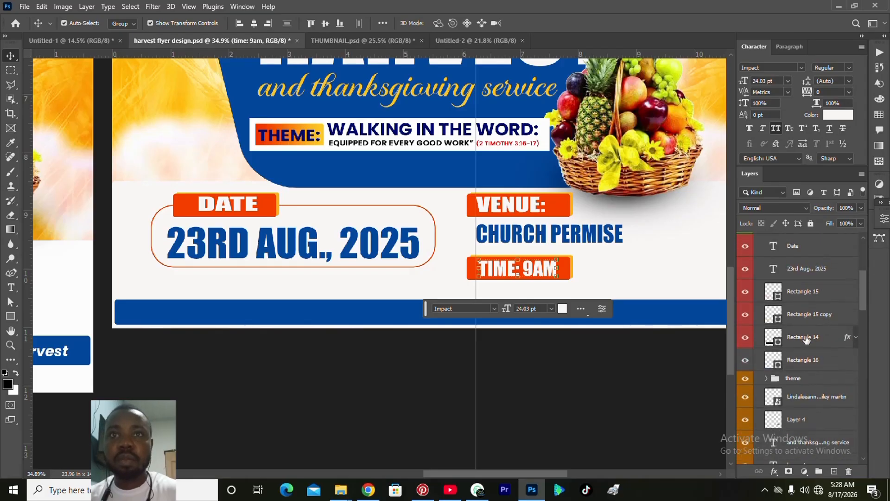
shift+click(777, 332)
drag(531, 211, 533, 224)
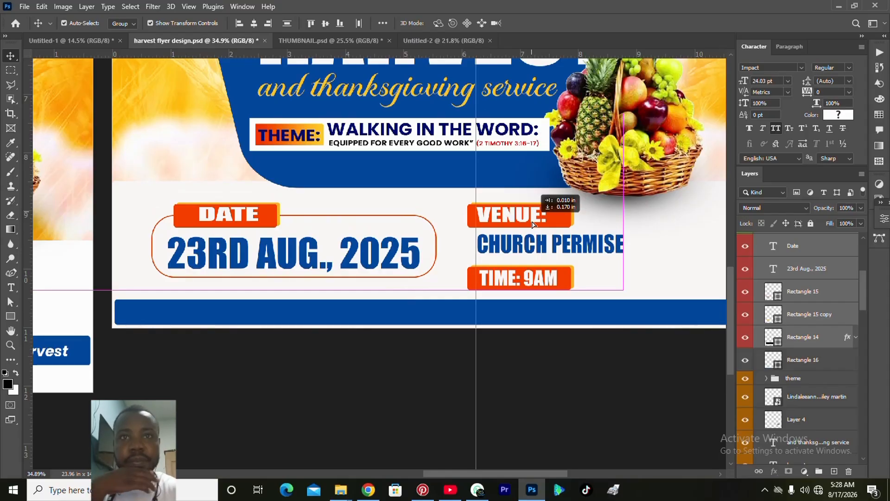
click(668, 360)
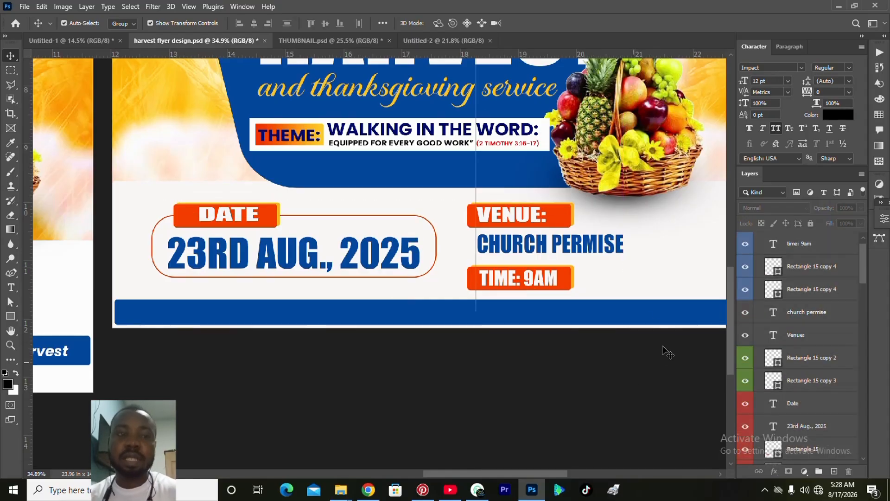
Step: Try to copy the Psalm 100:4 text from Artboard 1 onto the blue footer bar of Artboard 2
click(53, 353)
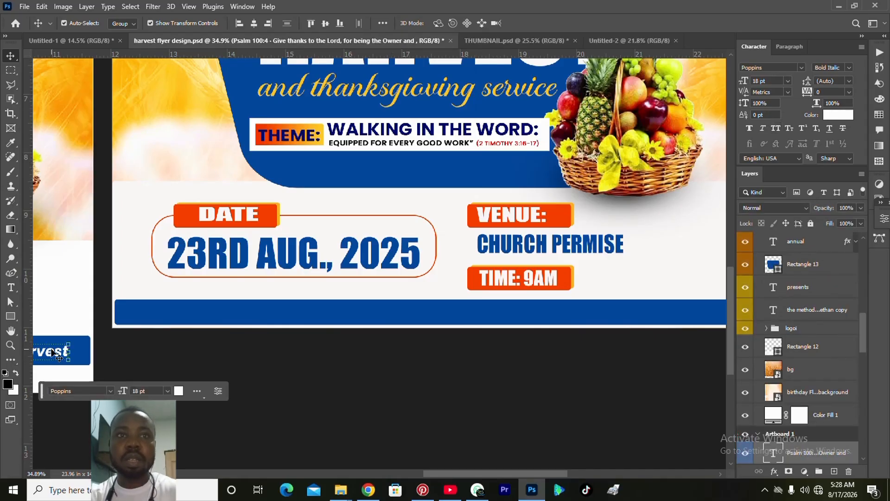
drag(59, 356, 713, 312)
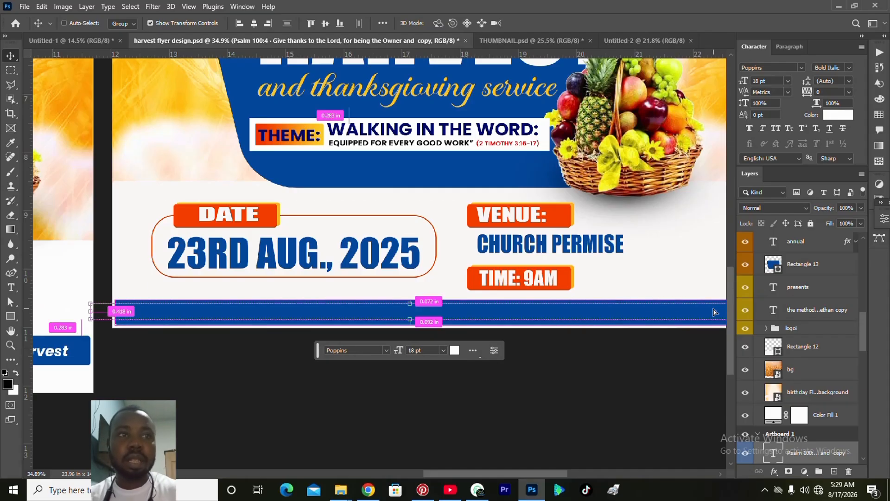
key(ctrl+z)
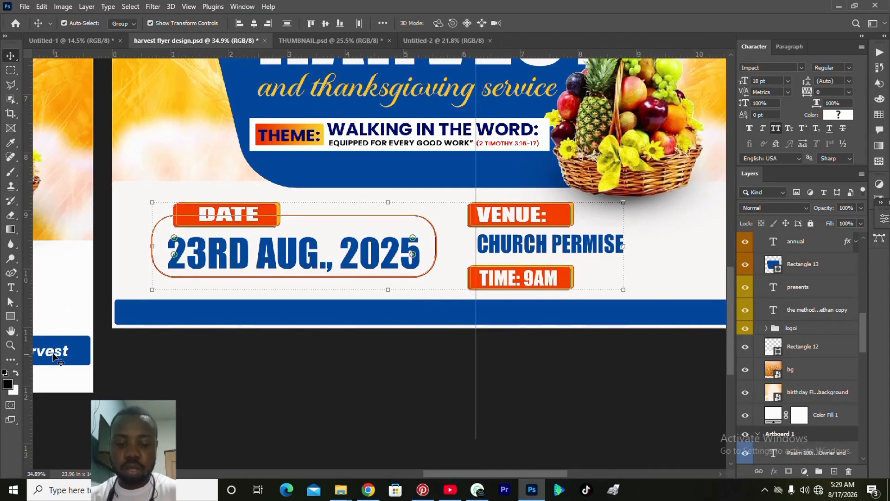
key(ctrl+z)
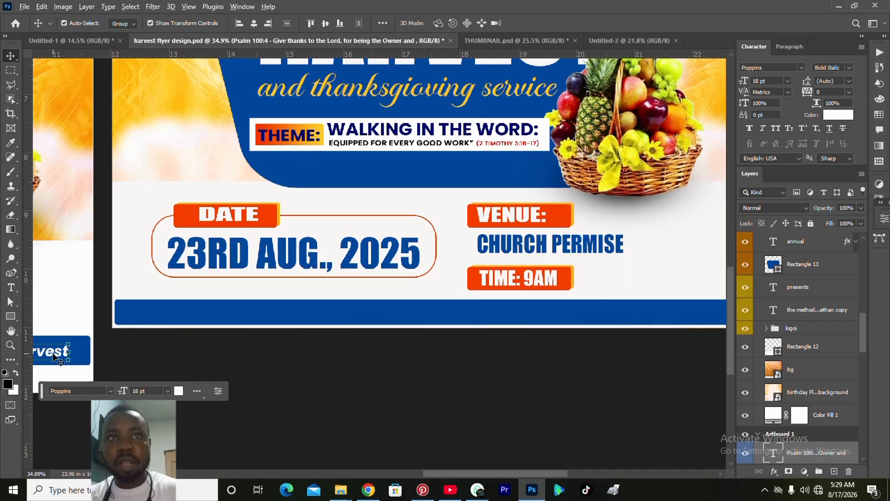
Step: Duplicate the Psalm 100:4 text from Artboard 1 into Artboard 2 and place its layer directly above Rectangle 16
drag(54, 356, 517, 190)
drag(804, 457, 803, 239)
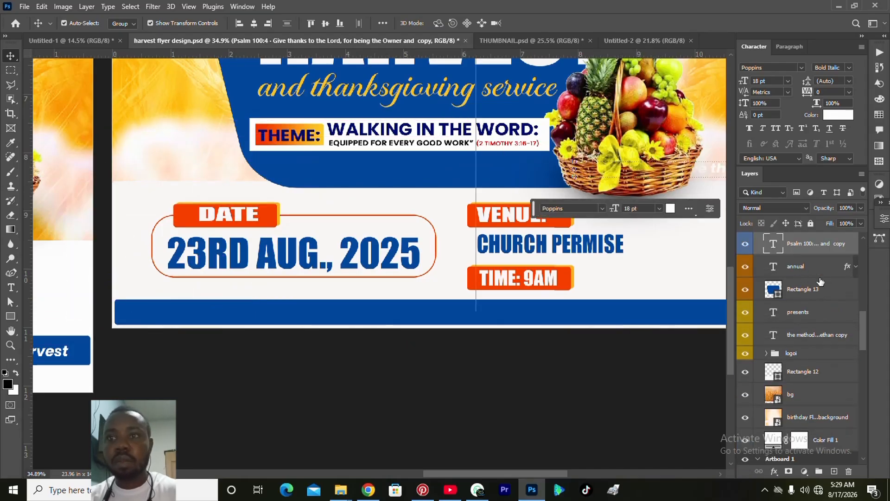
drag(859, 339, 864, 296)
drag(817, 446, 798, 316)
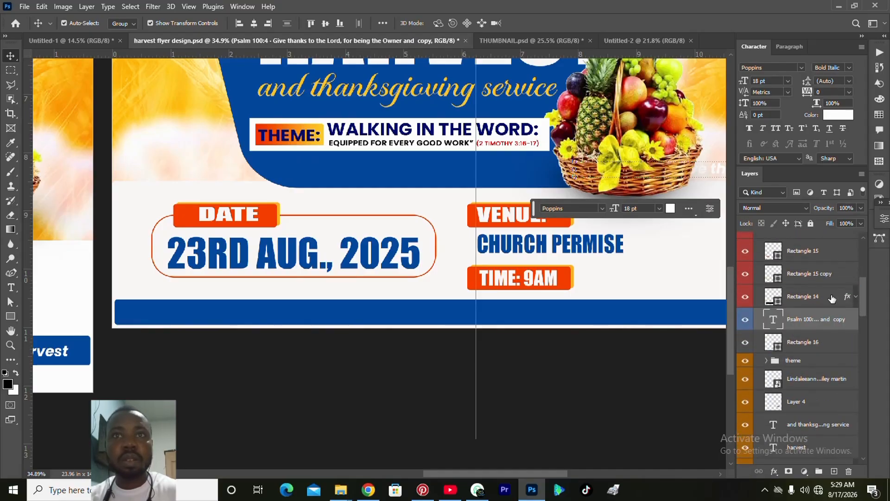
click(747, 320)
Step: Place the copied Psalm 100:4 text on the blue footer bar and centre it horizontally on Artboard 2
drag(622, 171, 423, 315)
key(ctrl+a)
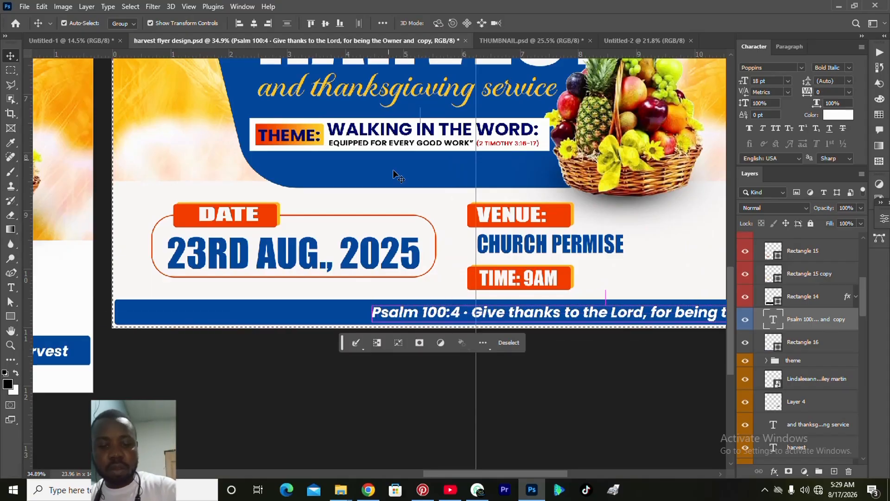
click(254, 25)
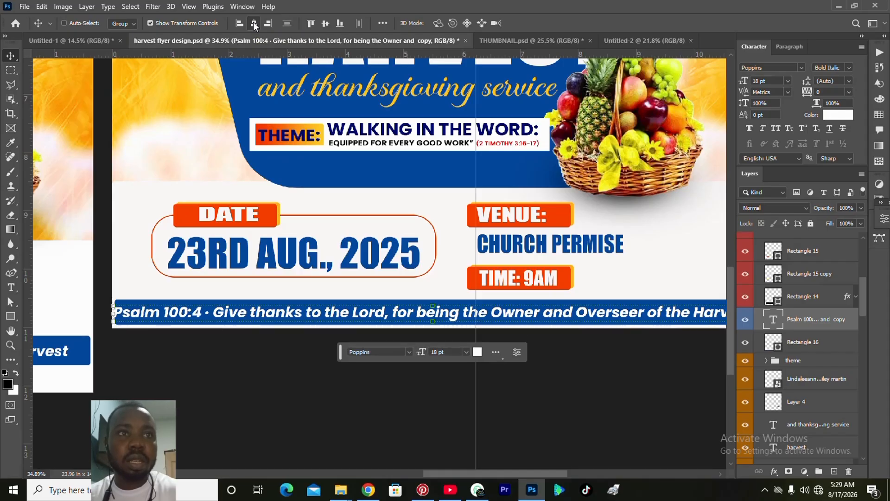
Step: Scale the Psalm 100:4 text to about 94.94% (17.09 pt) and centre it horizontally on the artboard again
key(ctrl+t)
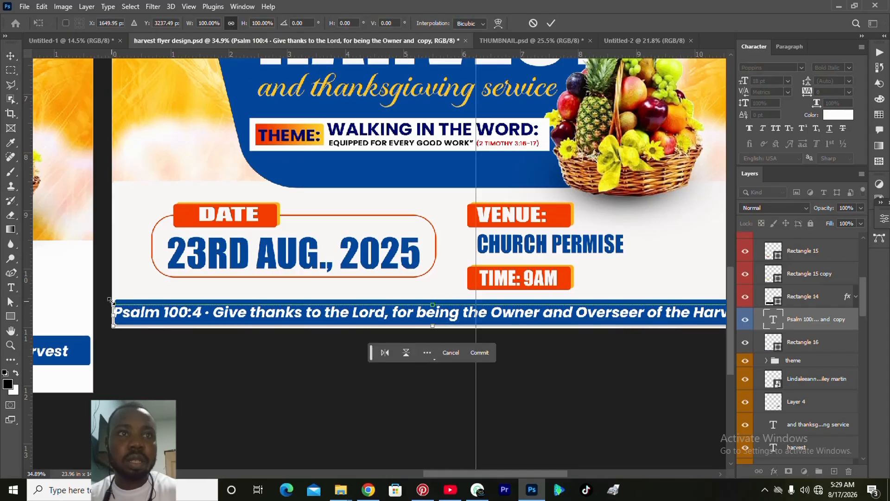
drag(114, 301, 144, 304)
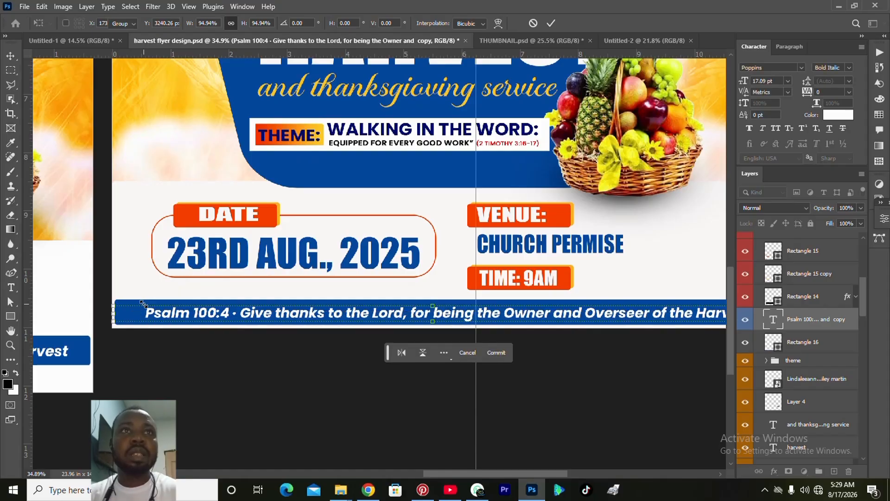
key(Return)
key(ctrl+a)
click(250, 10)
key(Escape)
click(254, 23)
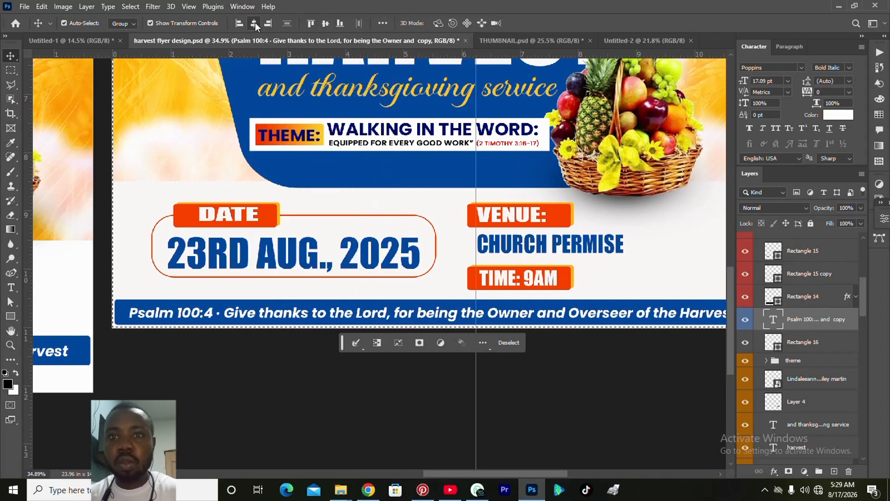
Step: Show the finished flyer in full and collapse the layer lists of Artboard 2 and Artboard 1
scroll(328, 336, down, 3)
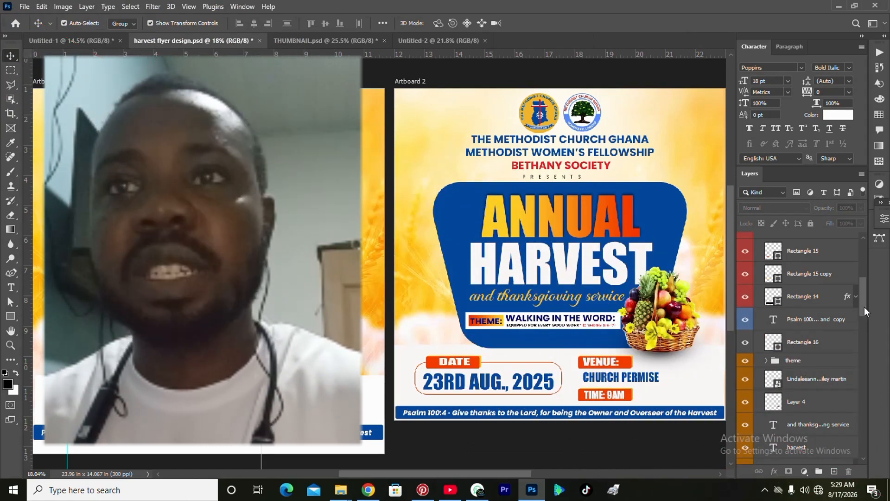
drag(864, 307, 865, 268)
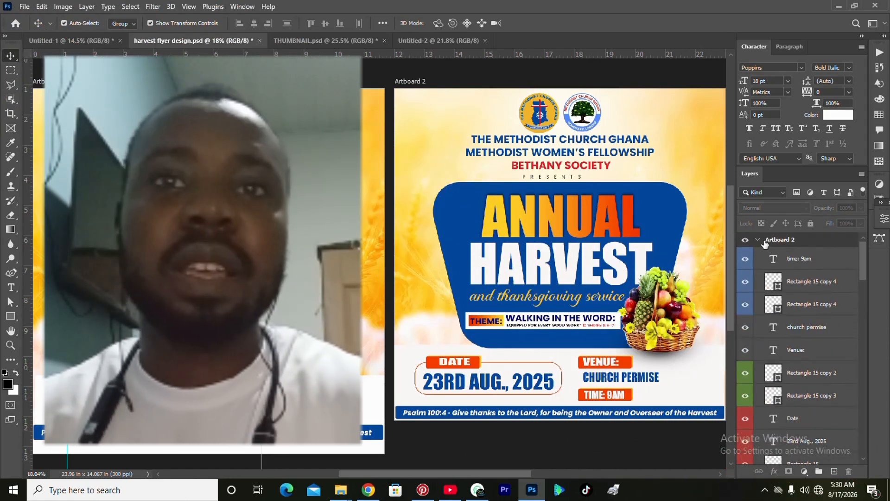
click(758, 240)
click(758, 255)
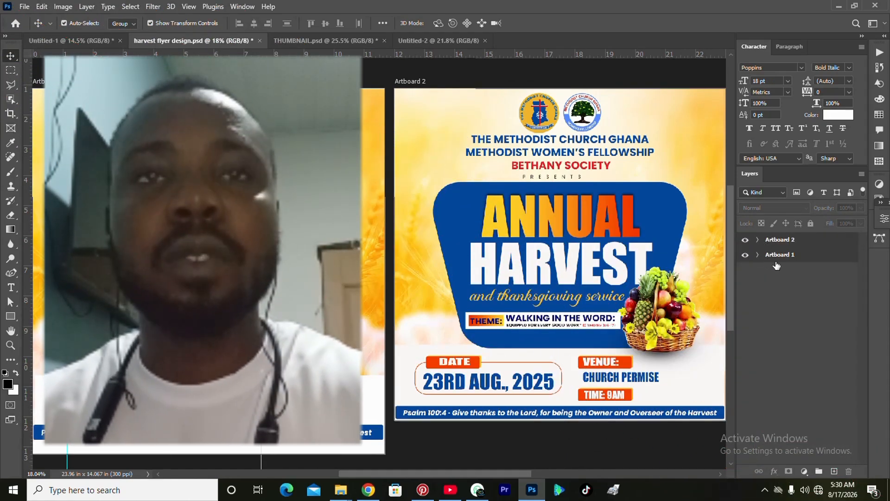